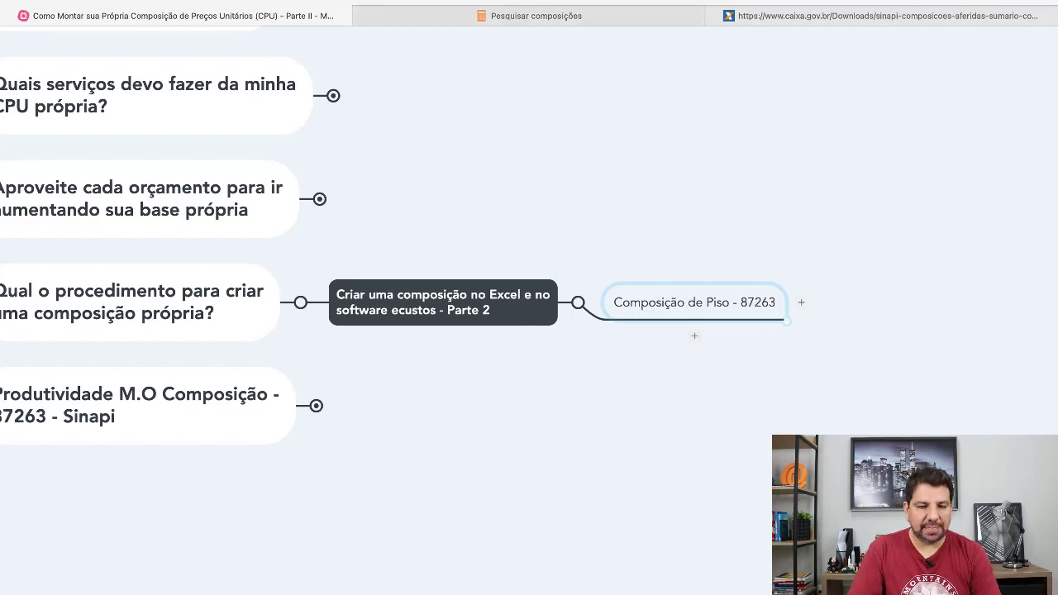
Step: Switch to the ecustos composition search, look up Sinapi composition code 87263 and read its description
click(533, 16)
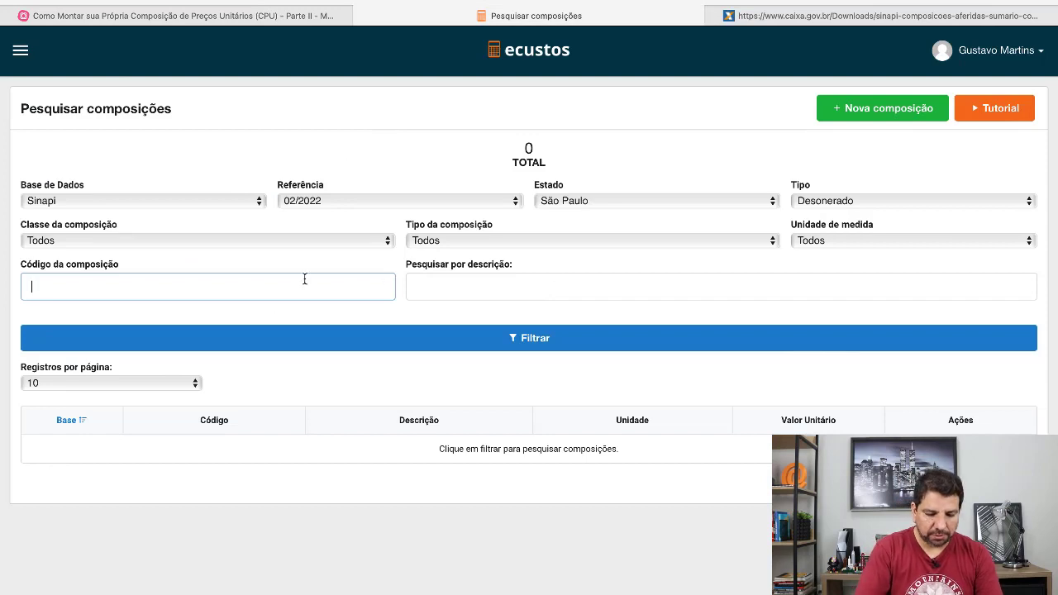
text(8726)
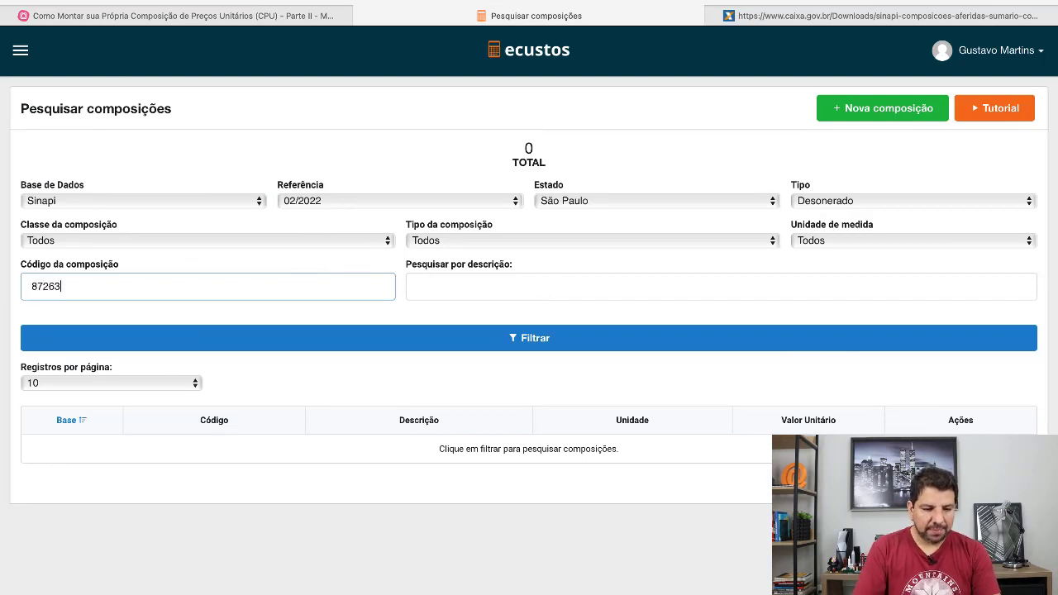
text(3)
key(Return)
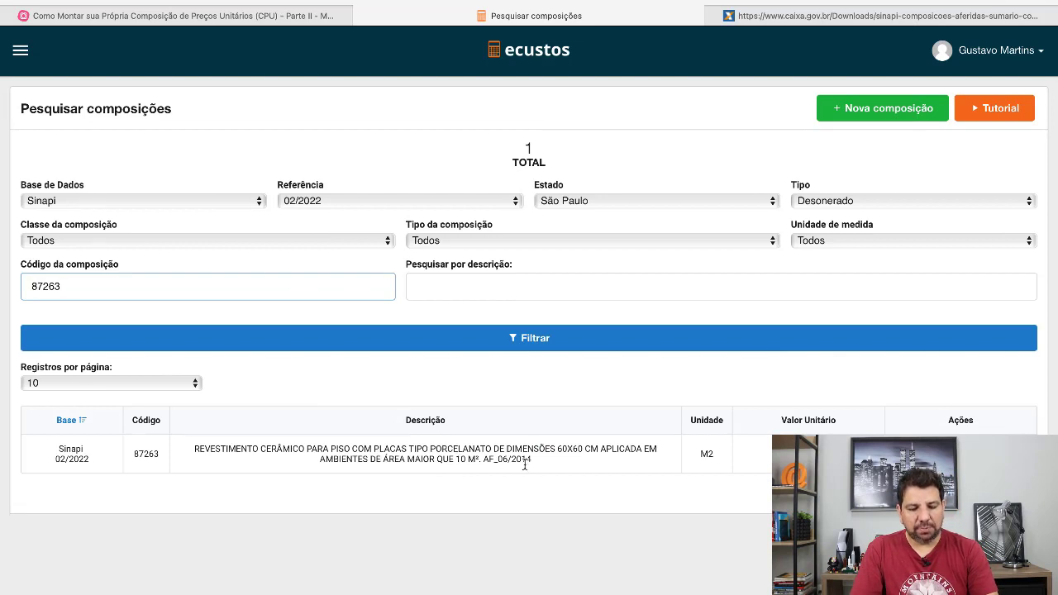
drag(550, 450, 595, 453)
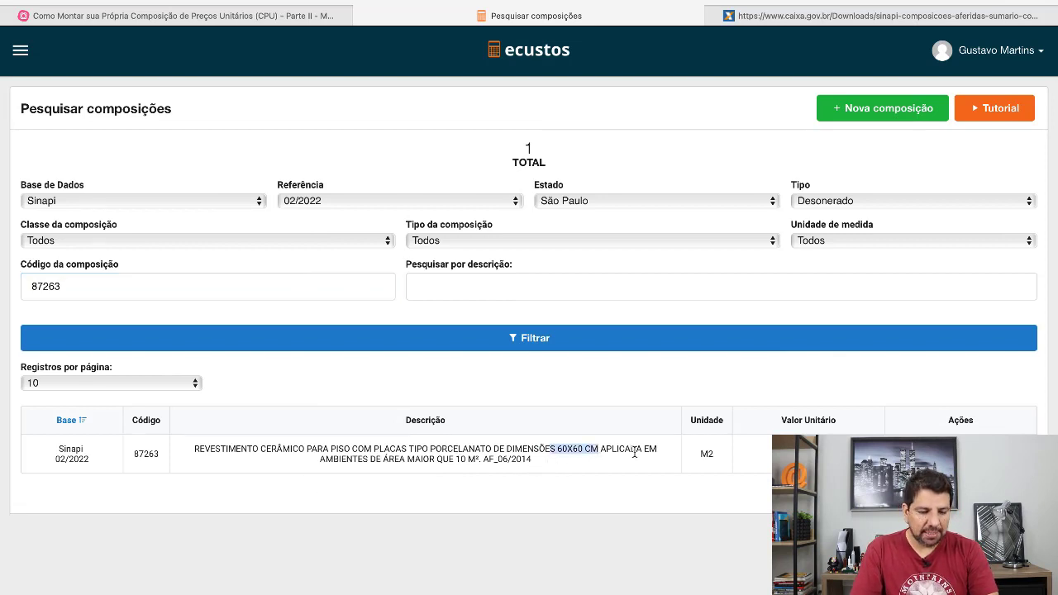
drag(372, 450, 480, 471)
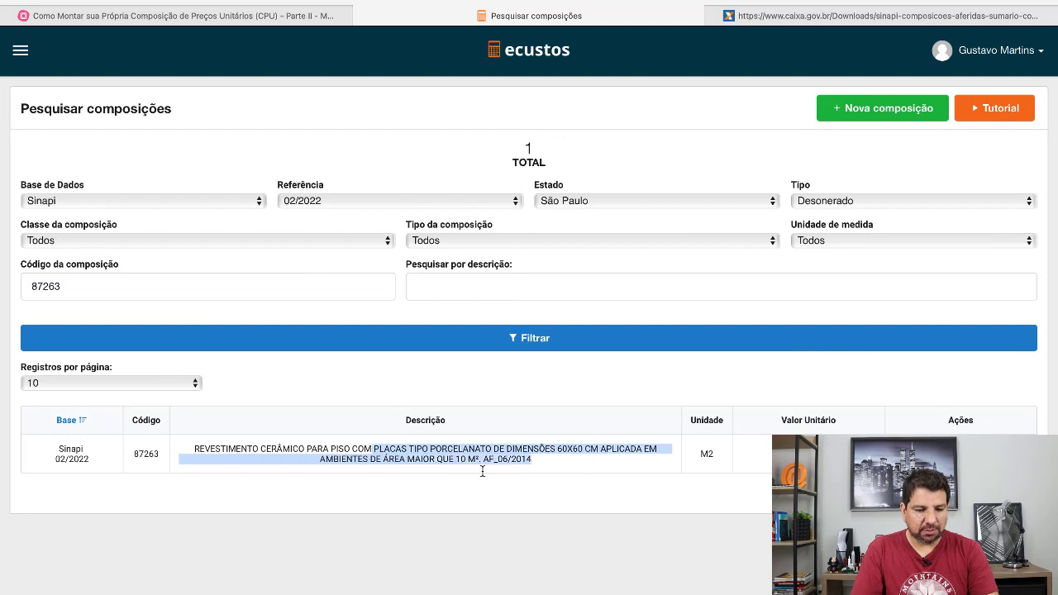
click(485, 459)
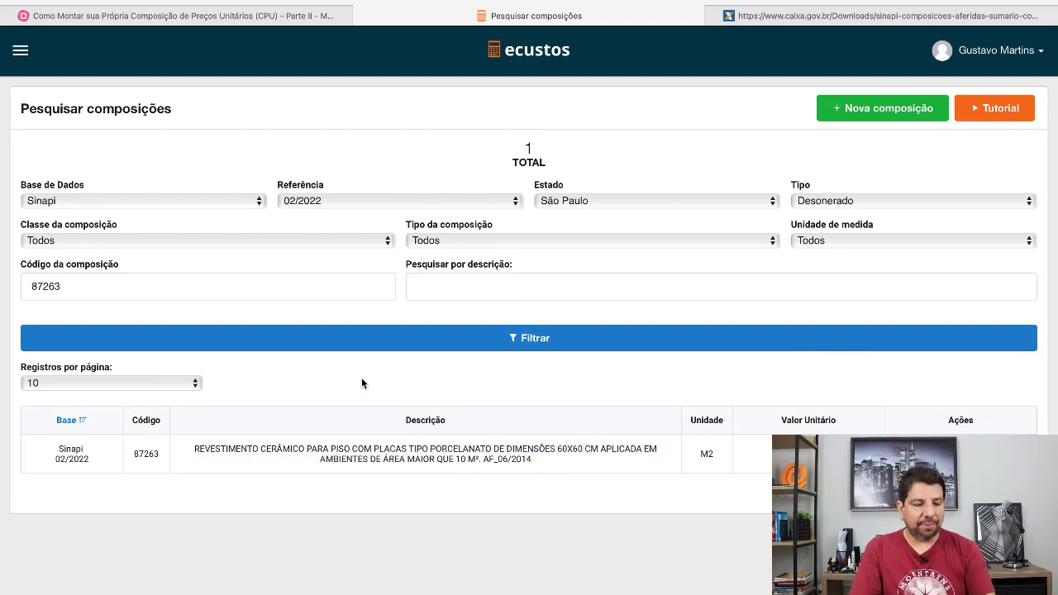
Step: Clear the composition code and filter the compositions by class FUNDACOES E ESTRUTURAS and type CONCRETOS
double_click(100, 286)
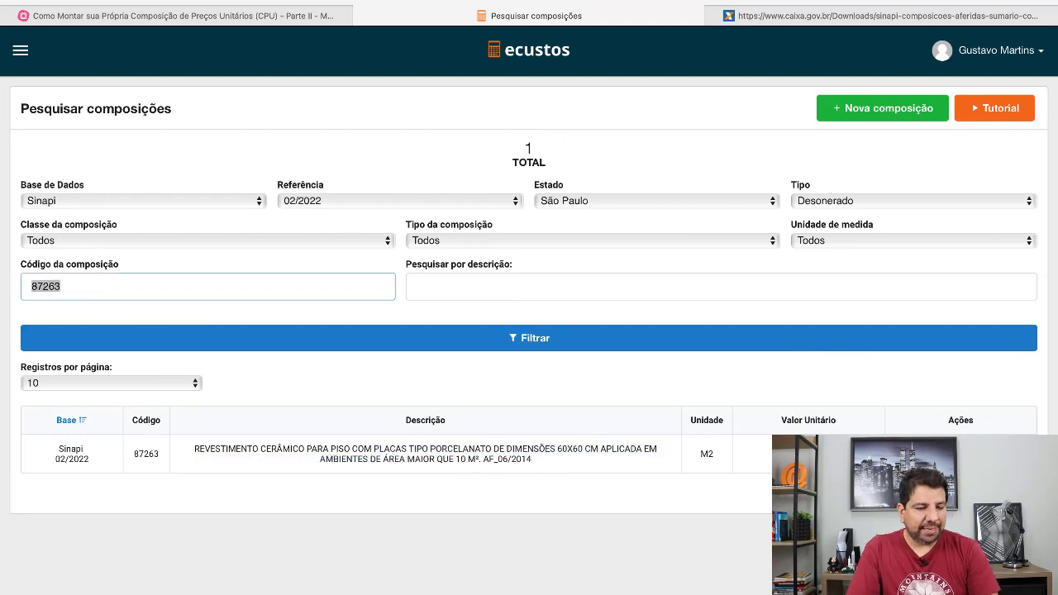
key(BackSpace)
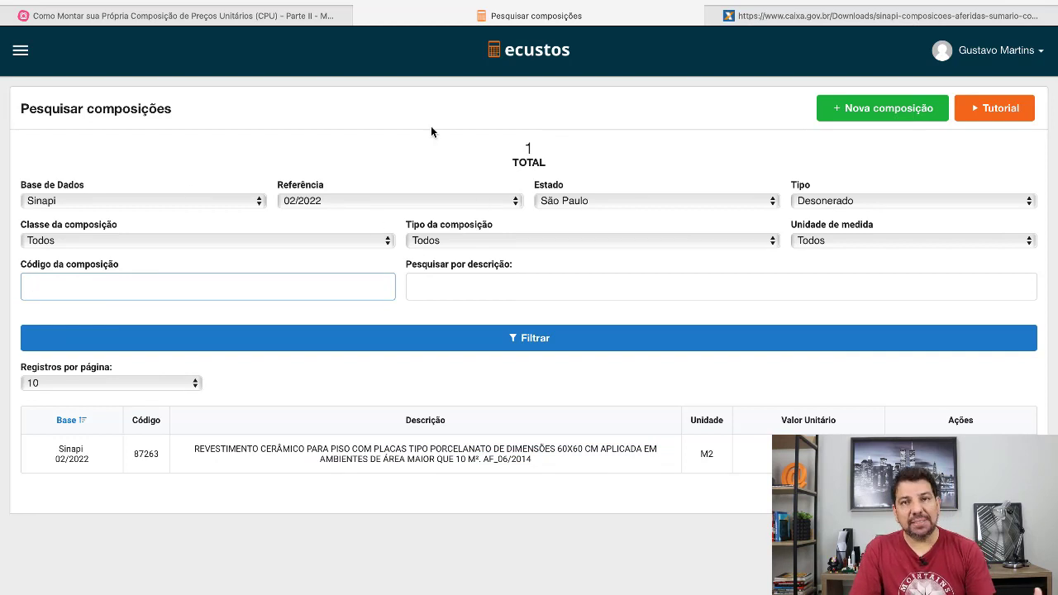
click(303, 242)
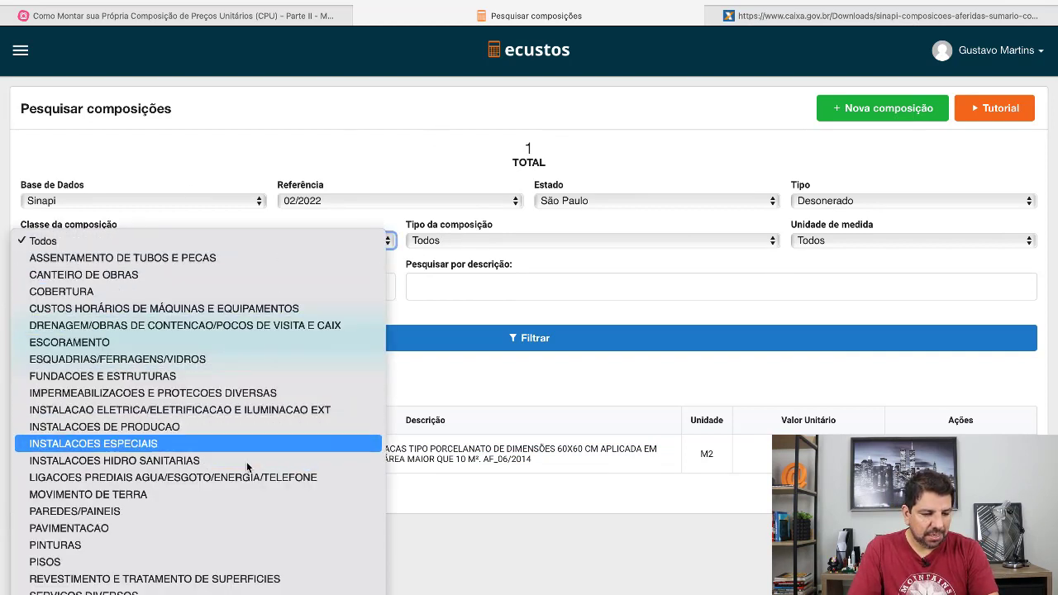
scroll(191, 415, down, 3)
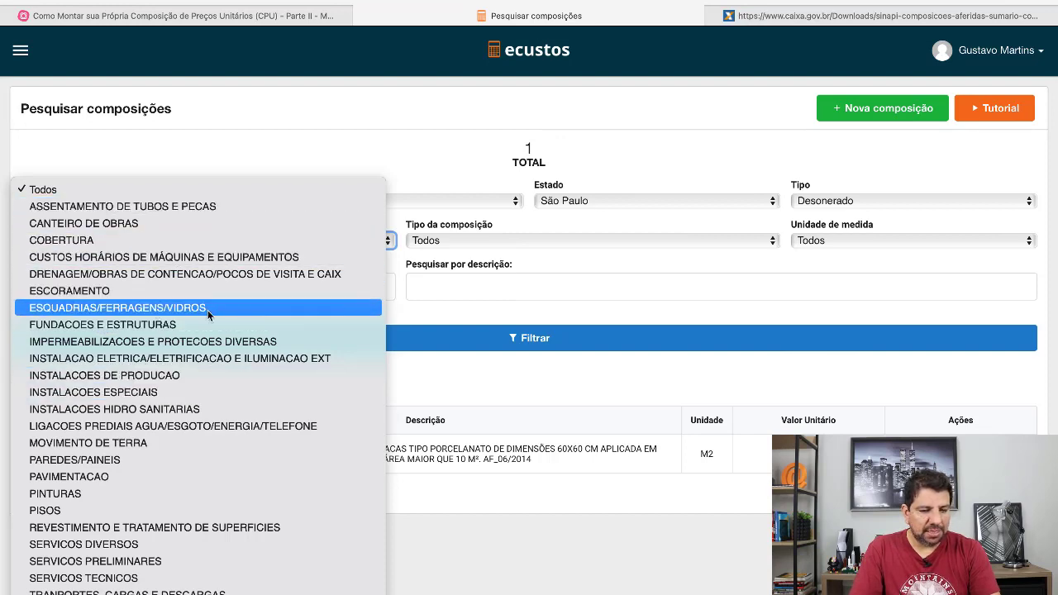
click(154, 323)
click(508, 241)
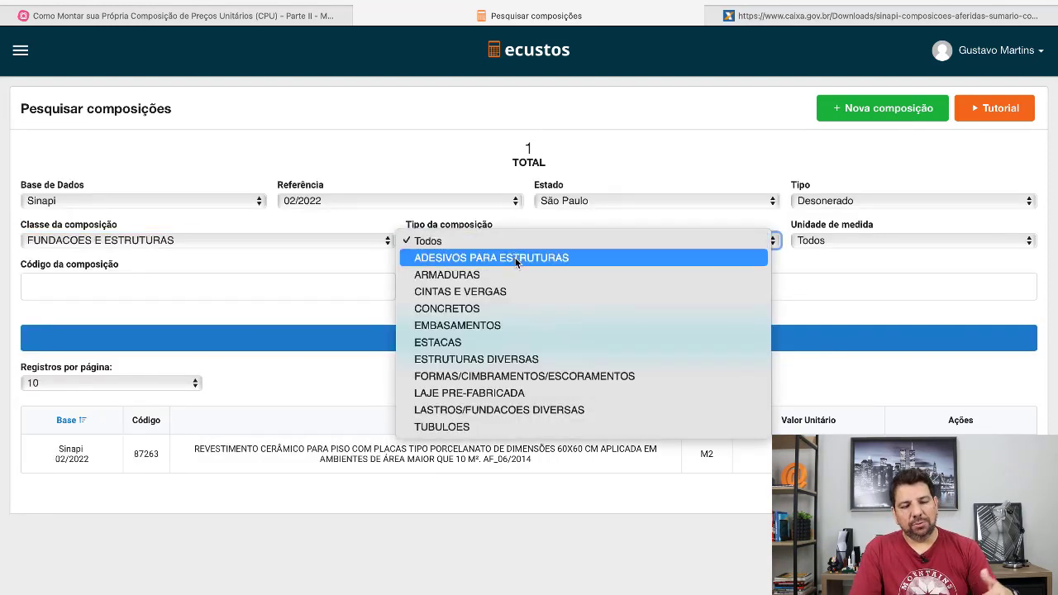
click(516, 310)
click(509, 340)
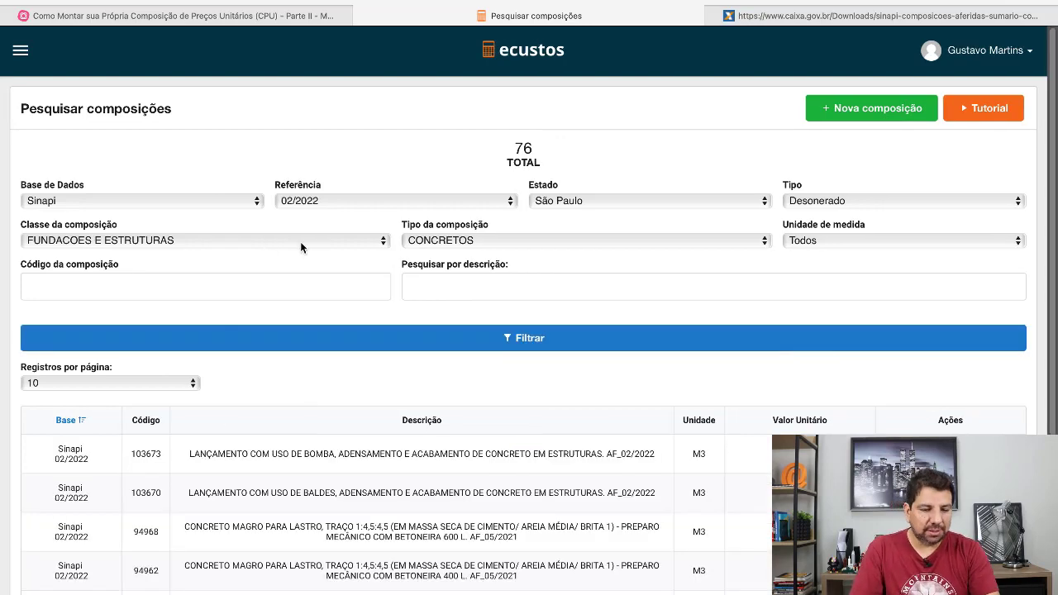
Step: Filter the compositions by class PISOS and type PISO CERAMICO
click(357, 242)
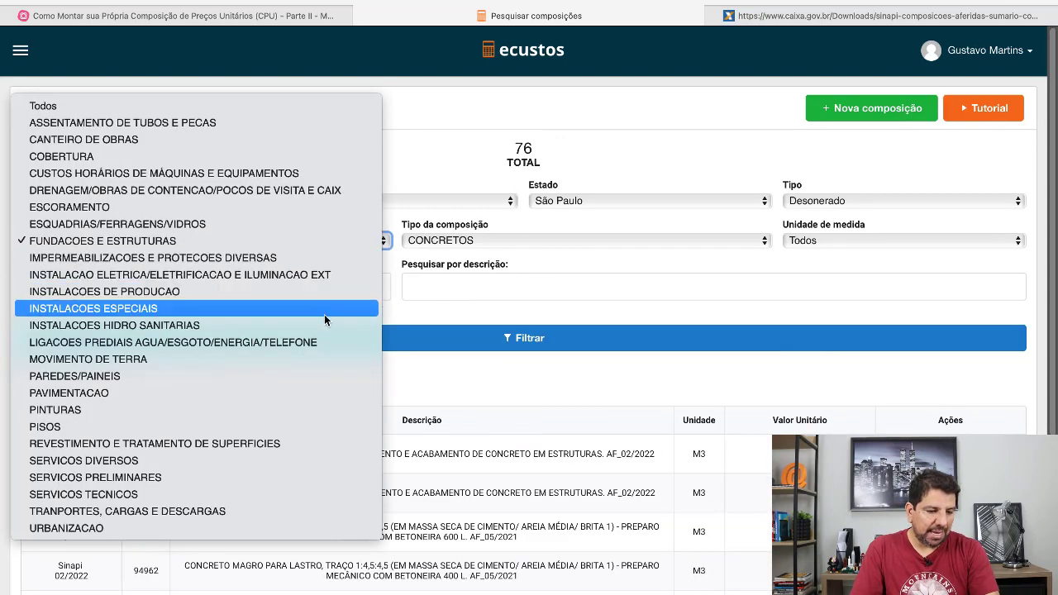
click(261, 426)
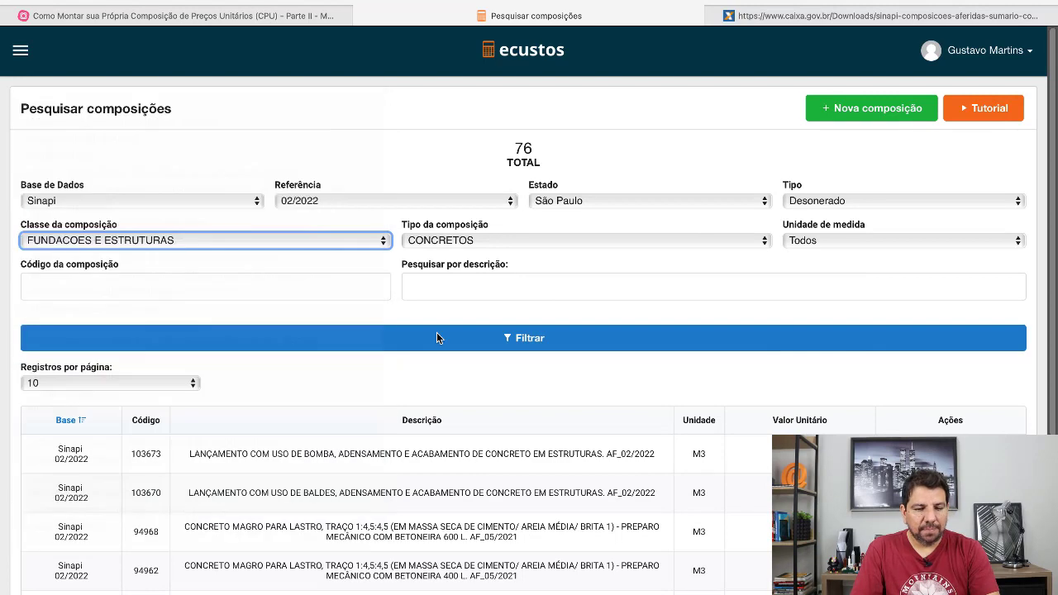
click(516, 245)
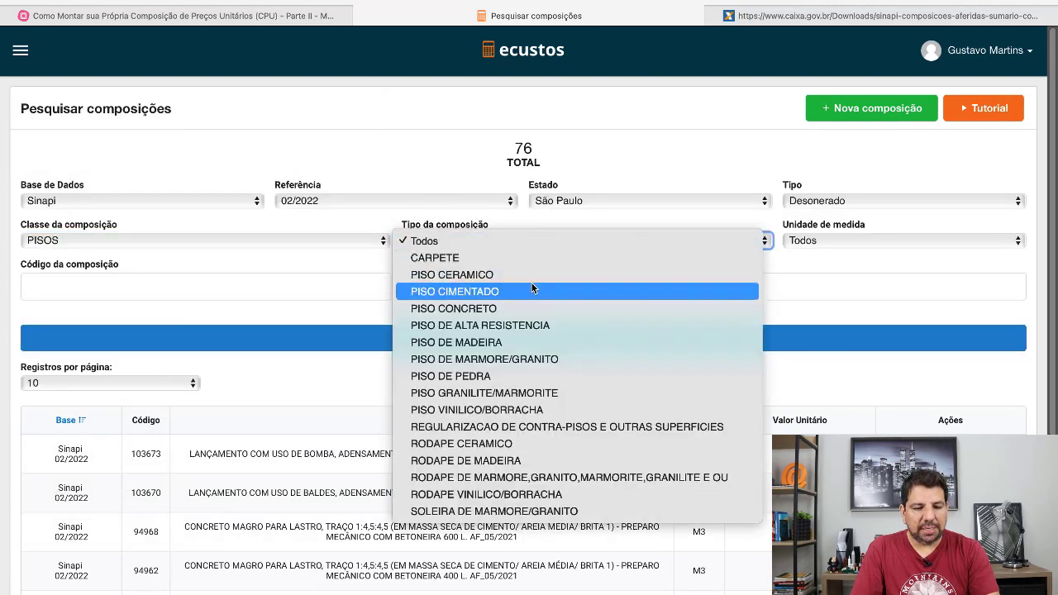
click(529, 276)
click(521, 338)
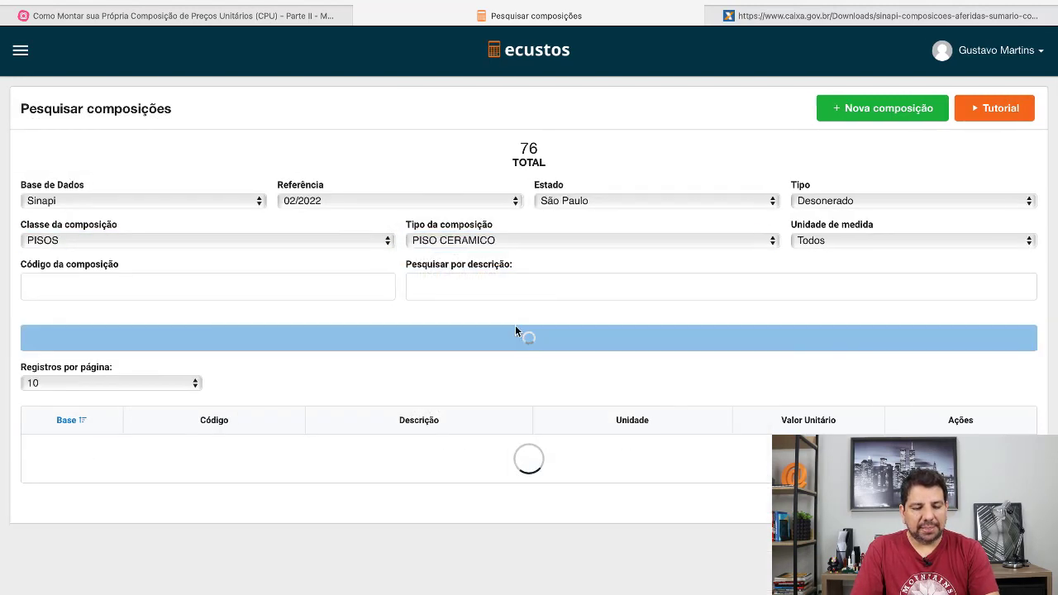
Step: Browse the ceramic floor compositions through the second results page and find the row for code 87263
scroll(477, 399, down, 2)
scroll(478, 399, down, 3)
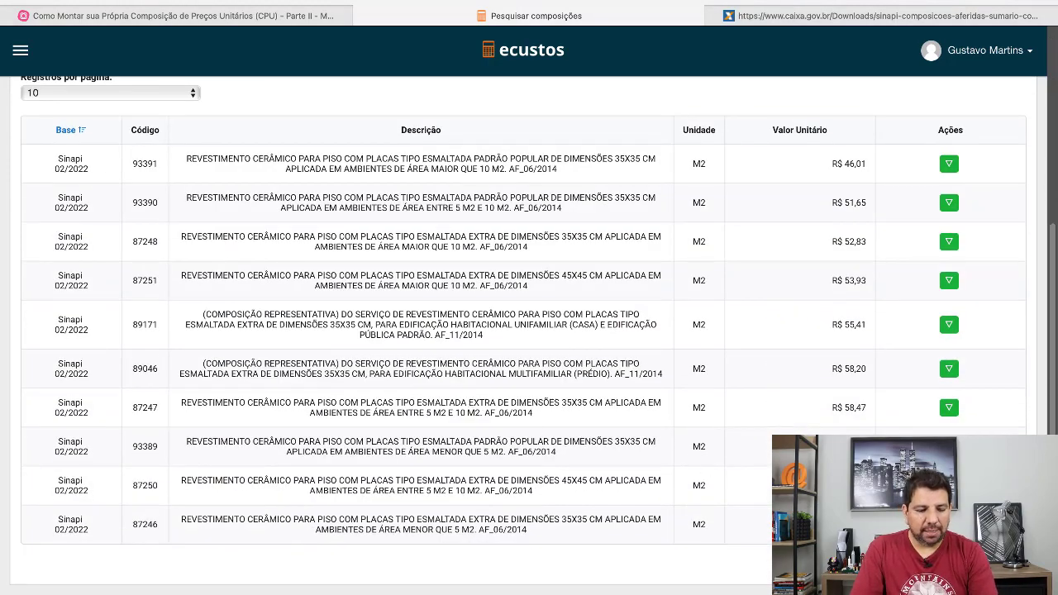
click(983, 568)
scroll(487, 446, down, 4)
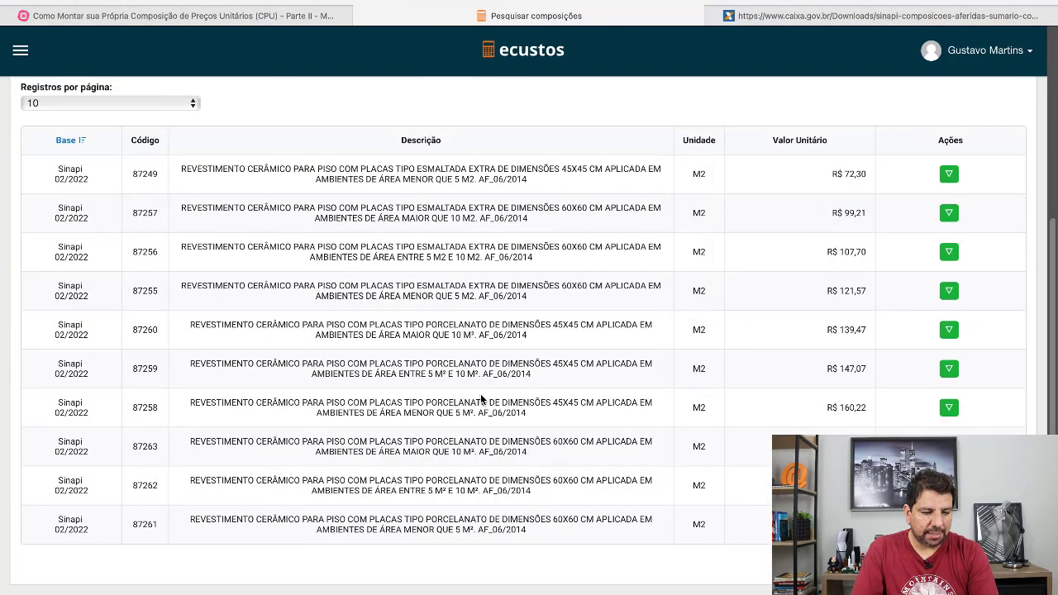
scroll(198, 307, up, 1)
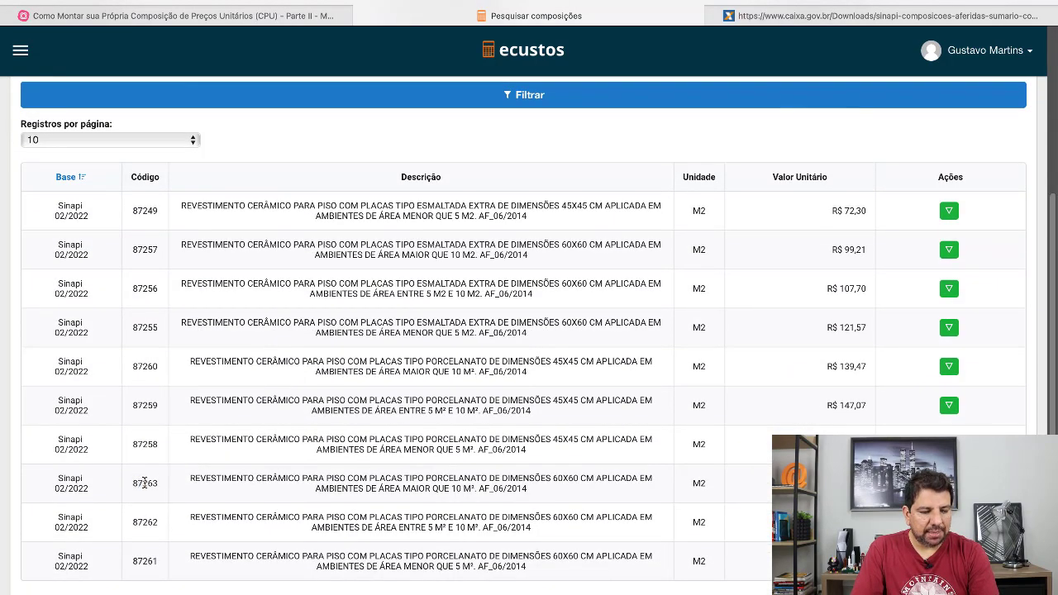
drag(200, 477, 549, 494)
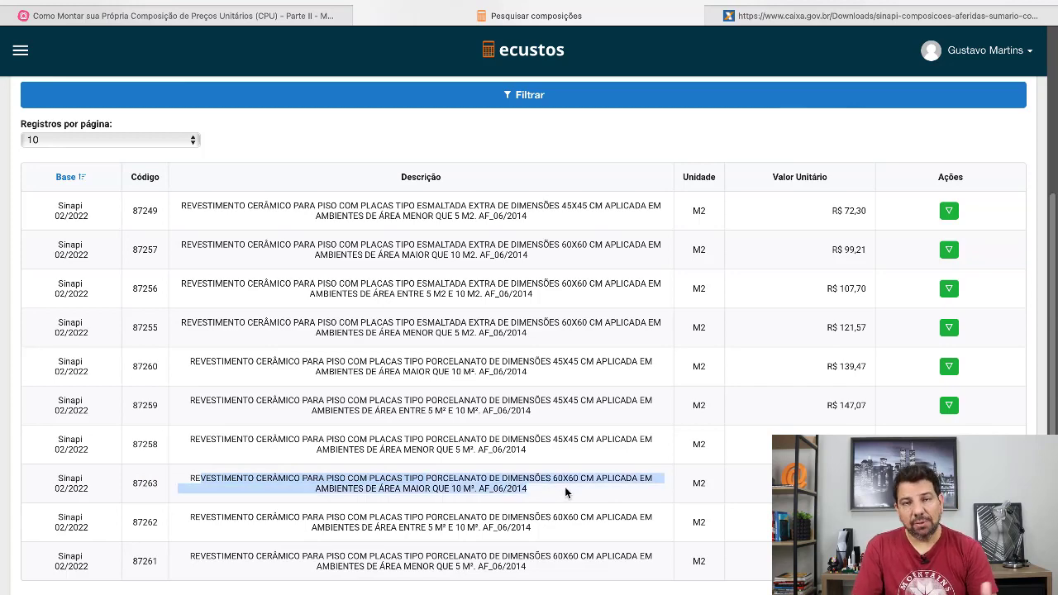
Step: Copy the code 87263 from the results and filter the compositions by that code
scroll(561, 489, up, 3)
scroll(463, 454, down, 2)
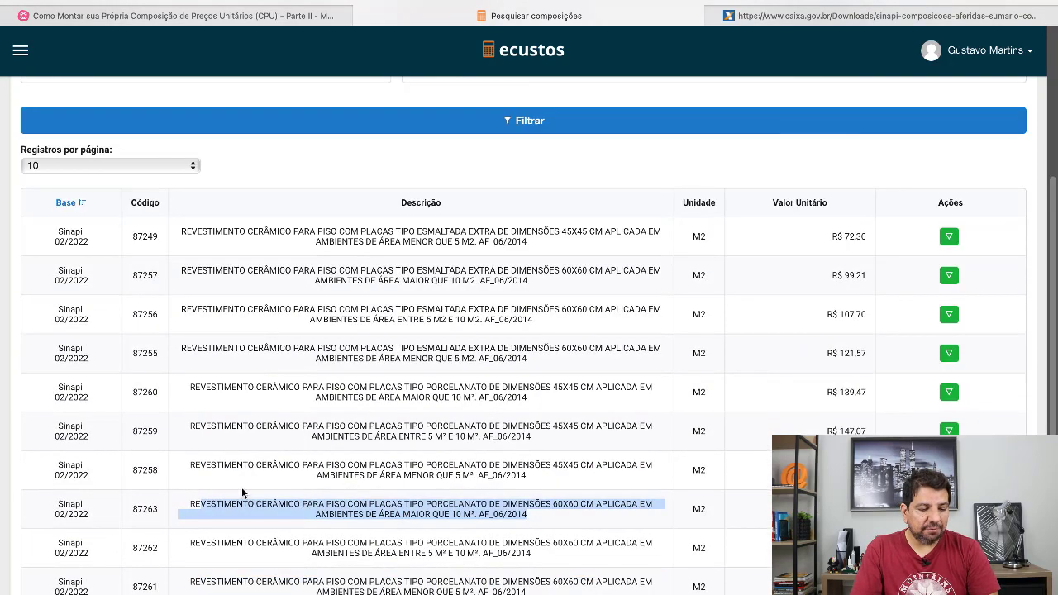
click(138, 510)
drag(136, 508, 207, 503)
click(144, 512)
drag(134, 510, 162, 510)
key(ctrl+c)
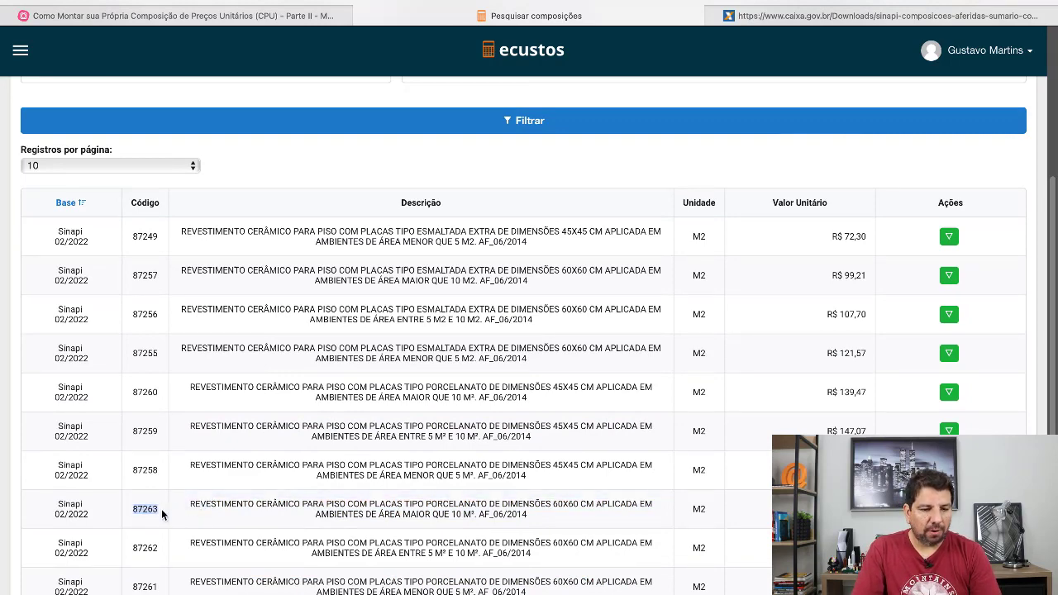
scroll(189, 425, up, 3)
click(129, 286)
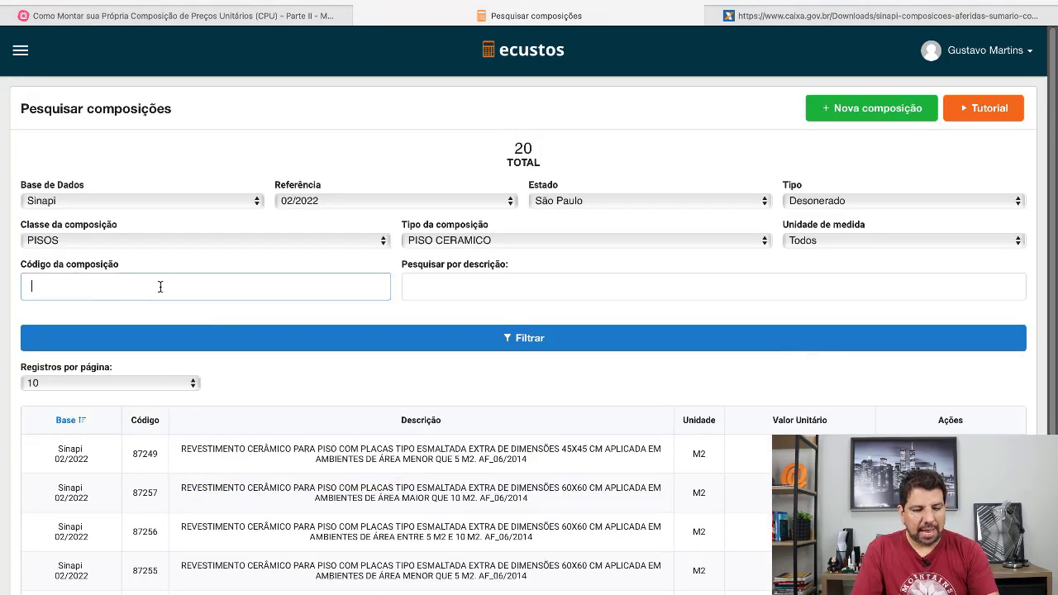
key(ctrl+v)
click(344, 339)
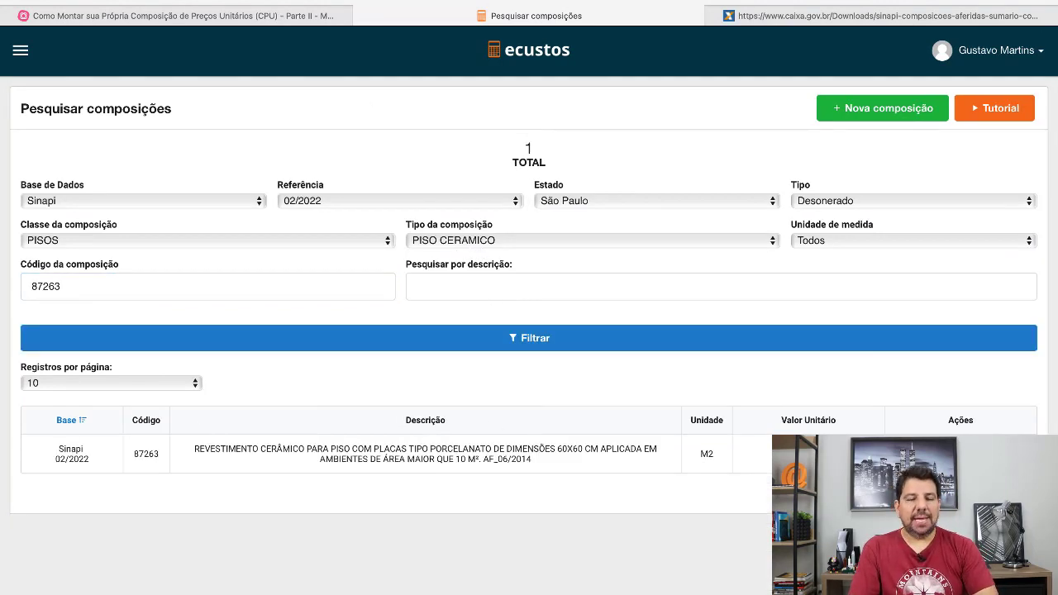
Step: Reset both the composition type and the composition class filters to Todos
click(527, 239)
click(501, 207)
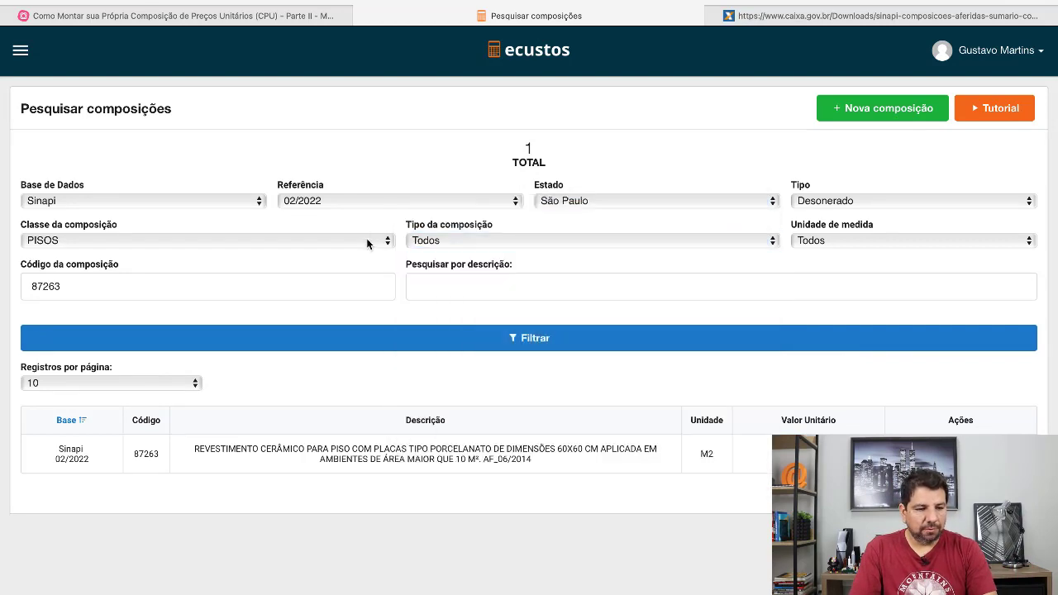
click(370, 240)
click(122, 5)
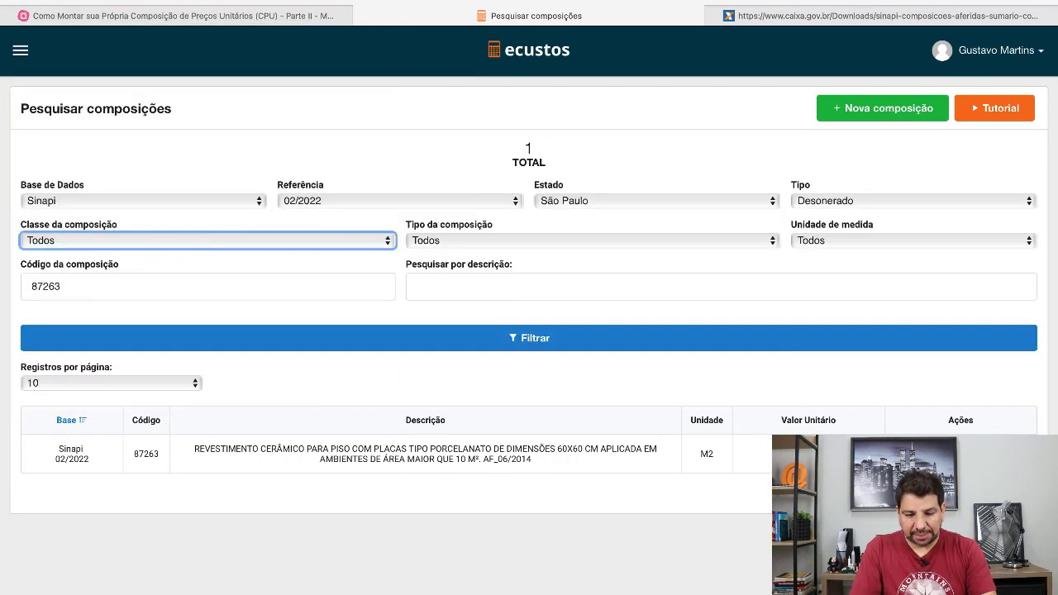
click(823, 367)
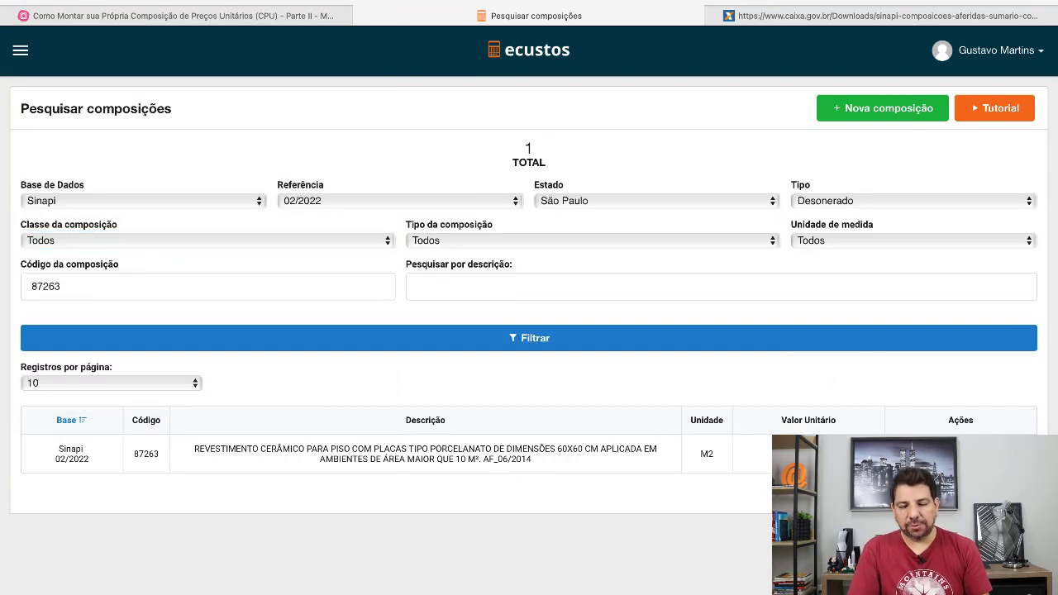
Step: Open the details of composition 87263 and check its code and unit of measure
click(950, 453)
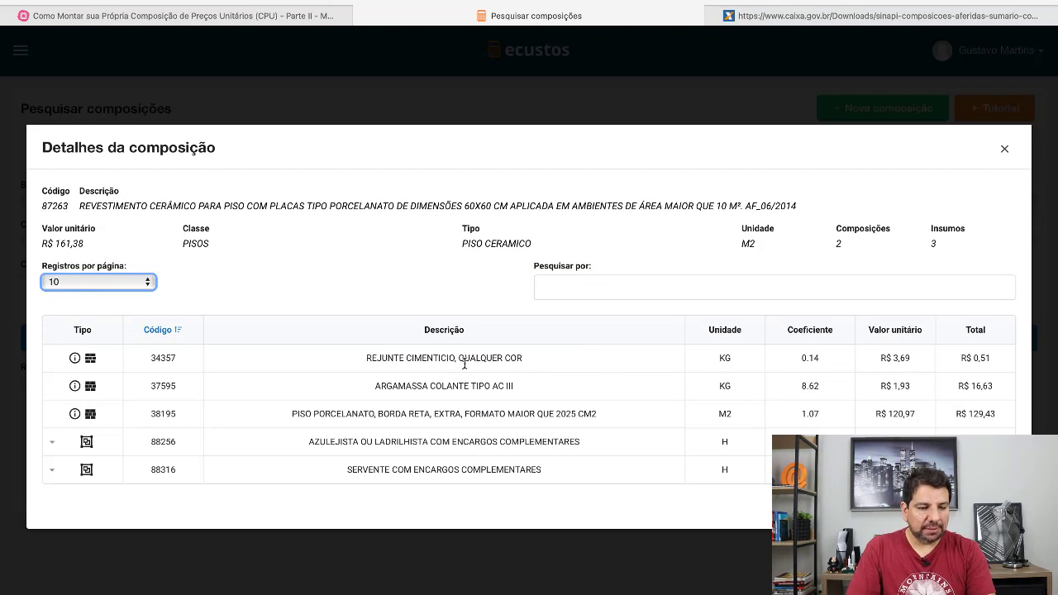
click(40, 211)
drag(40, 211, 64, 207)
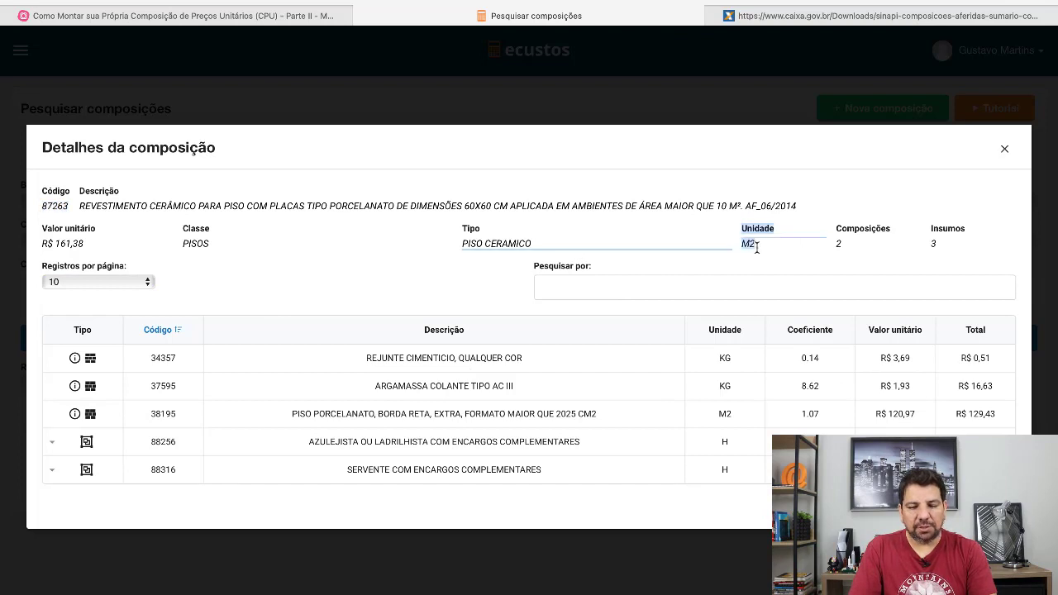
drag(760, 246, 738, 244)
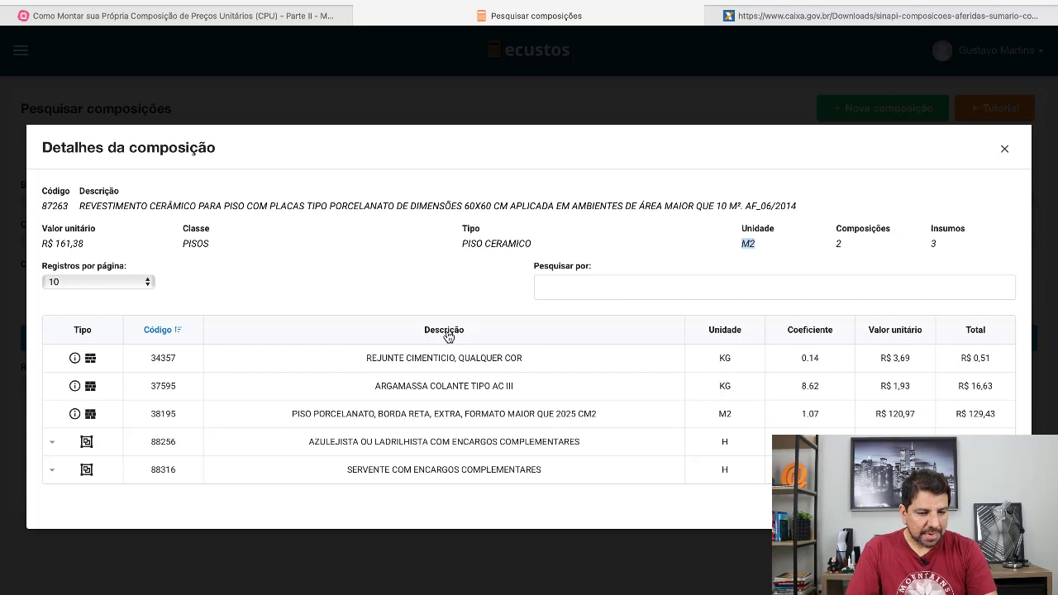
Step: Examine the composition's description for the material, the tile dimensions and the room area it applies to
drag(93, 206, 356, 207)
click(317, 199)
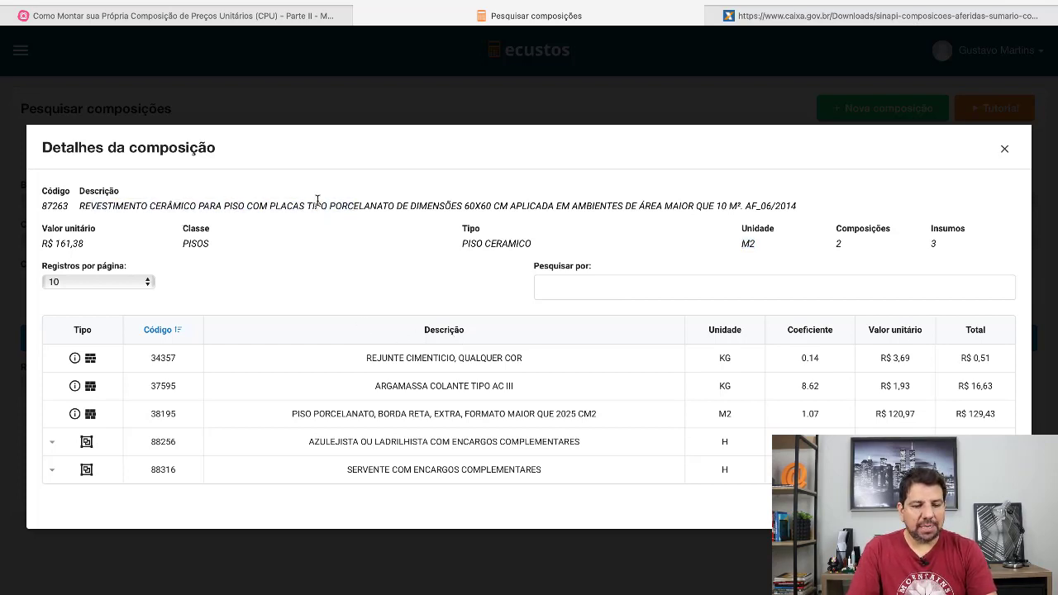
drag(460, 206, 517, 206)
drag(798, 207, 738, 207)
click(709, 200)
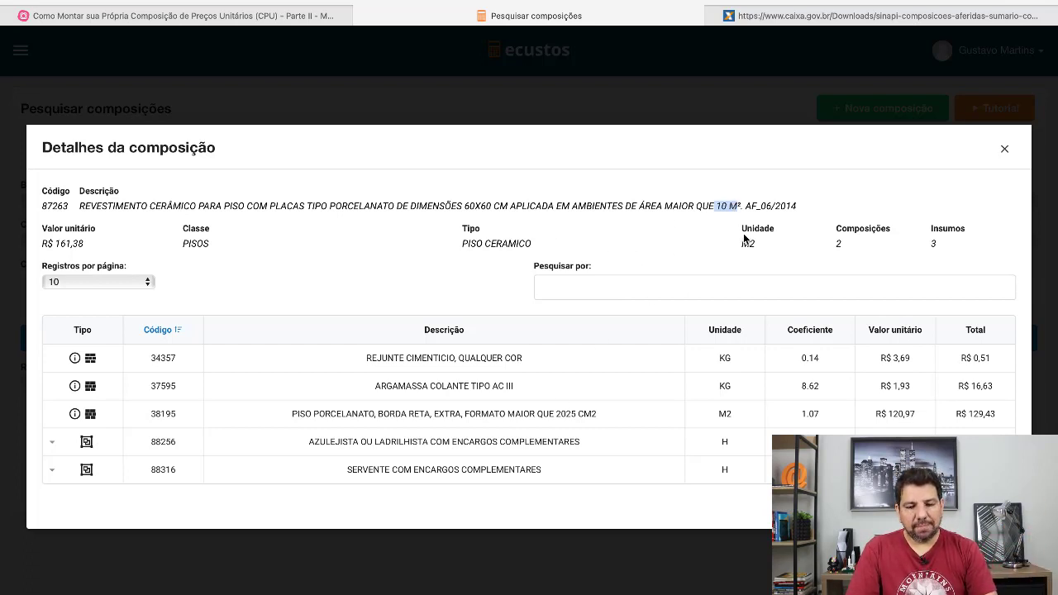
click(692, 208)
drag(556, 206, 741, 207)
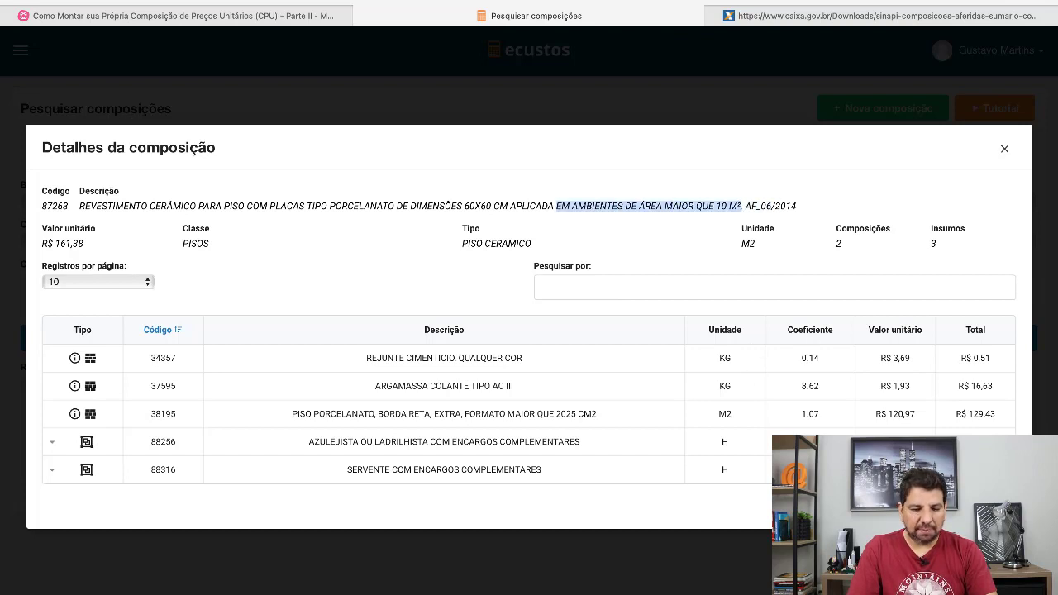
click(387, 298)
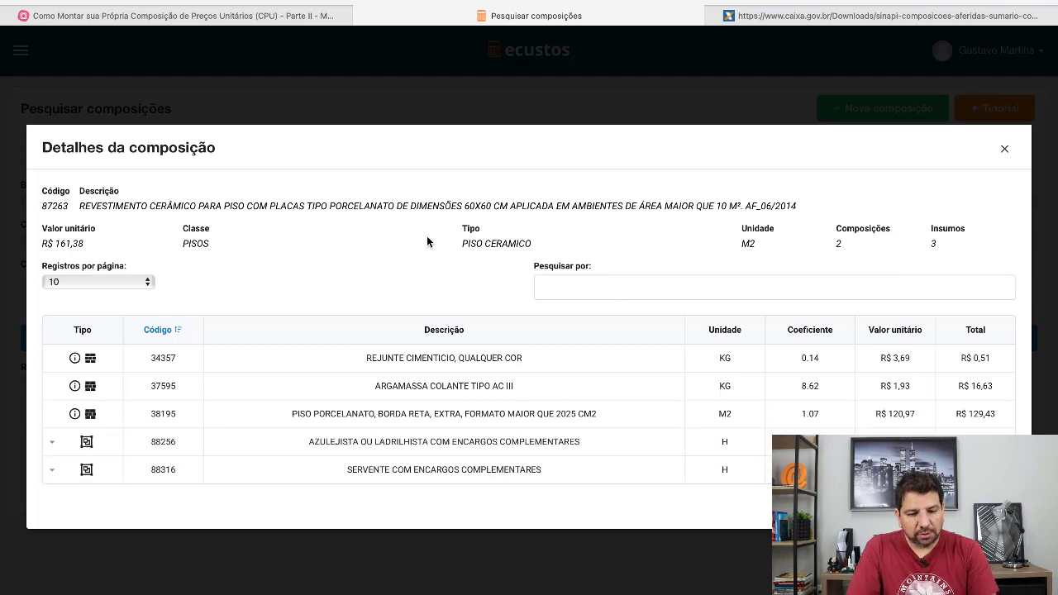
Step: Switch from the composition details in Safari to the blank Microsoft Excel spreadsheet
key(ctrl+Up)
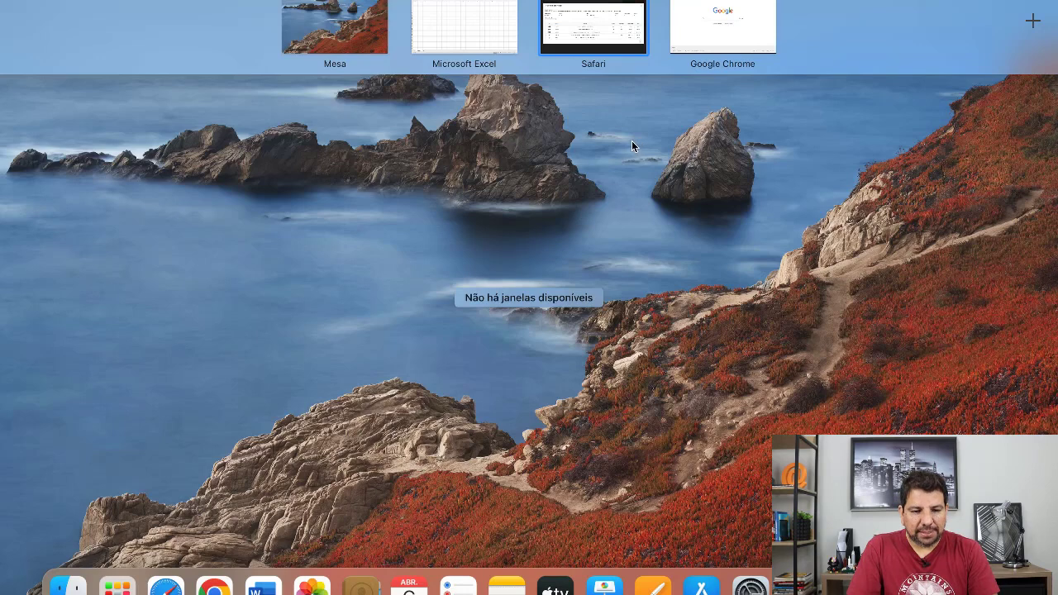
click(484, 31)
click(135, 185)
scroll(407, 588, up, 5)
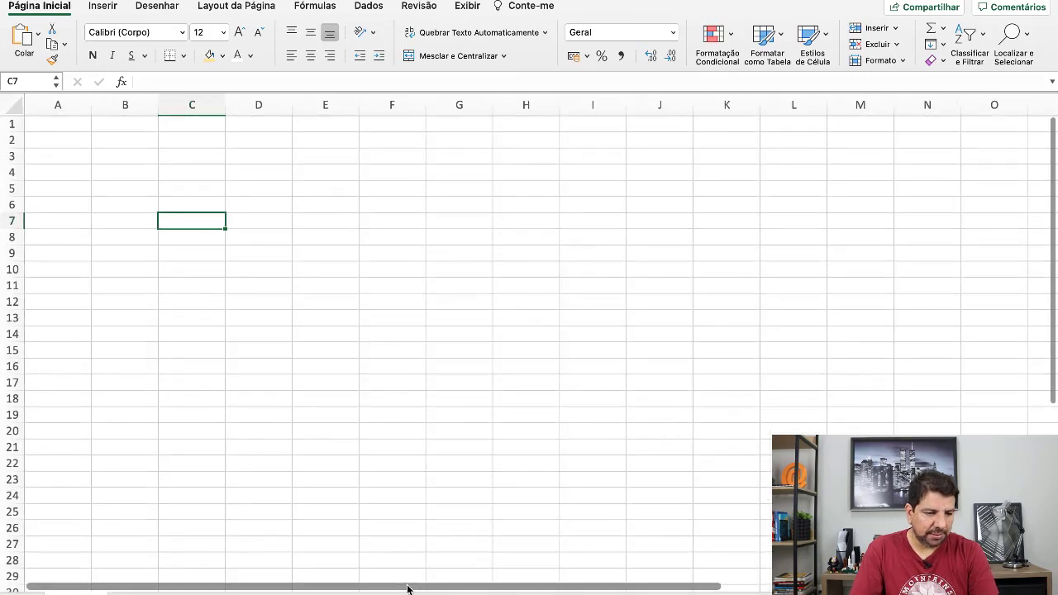
click(325, 349)
Step: Enter the composition title "REVESTIMENTO PISO CERÂMICO 60X60 COM AMB. MAIOR 10M2" in cell B2
click(139, 141)
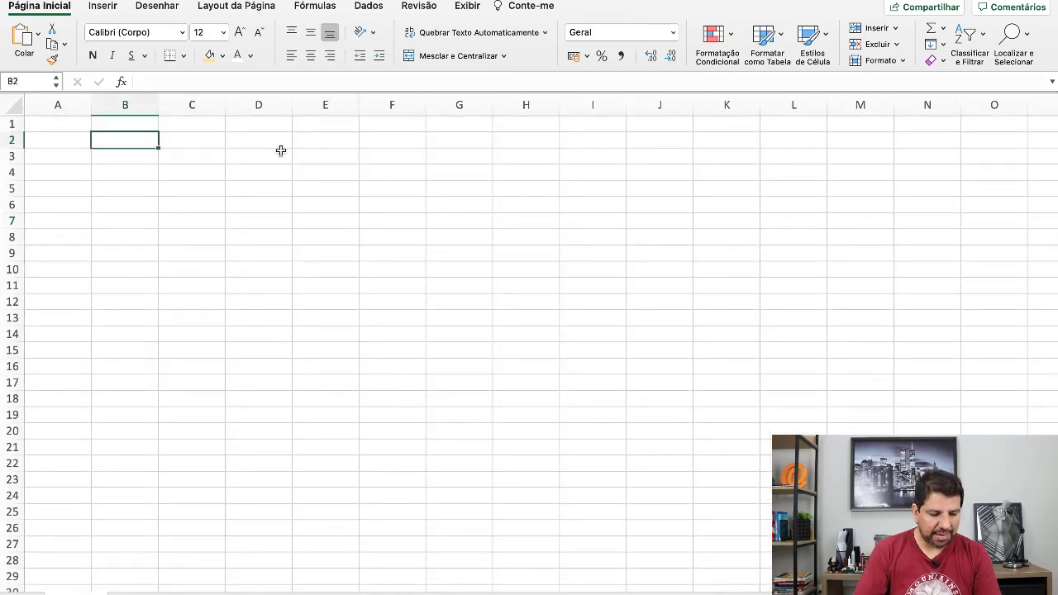
text(m)
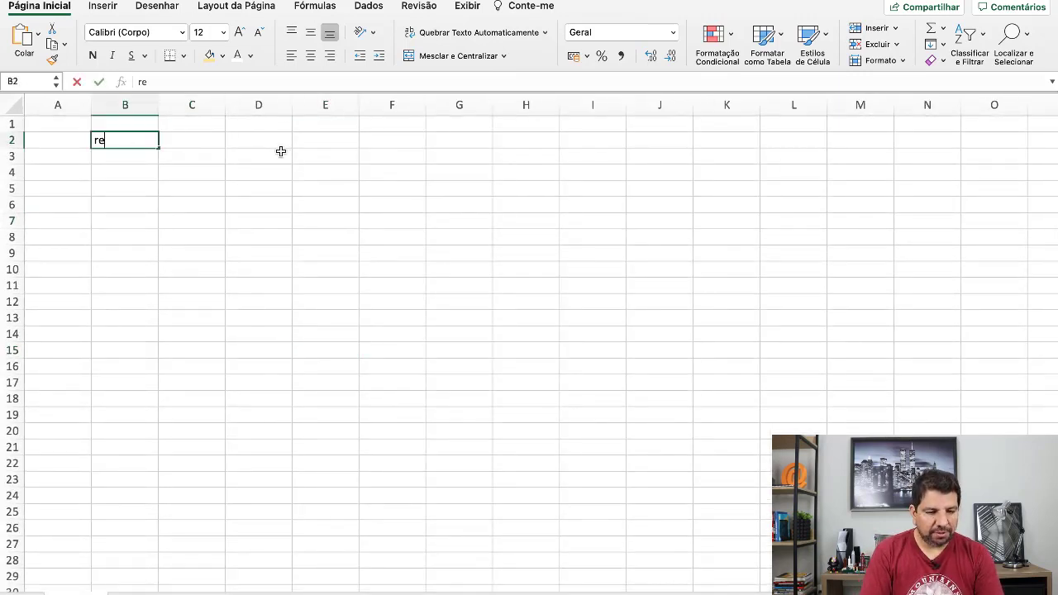
key(BackSpace)
text(REVE)
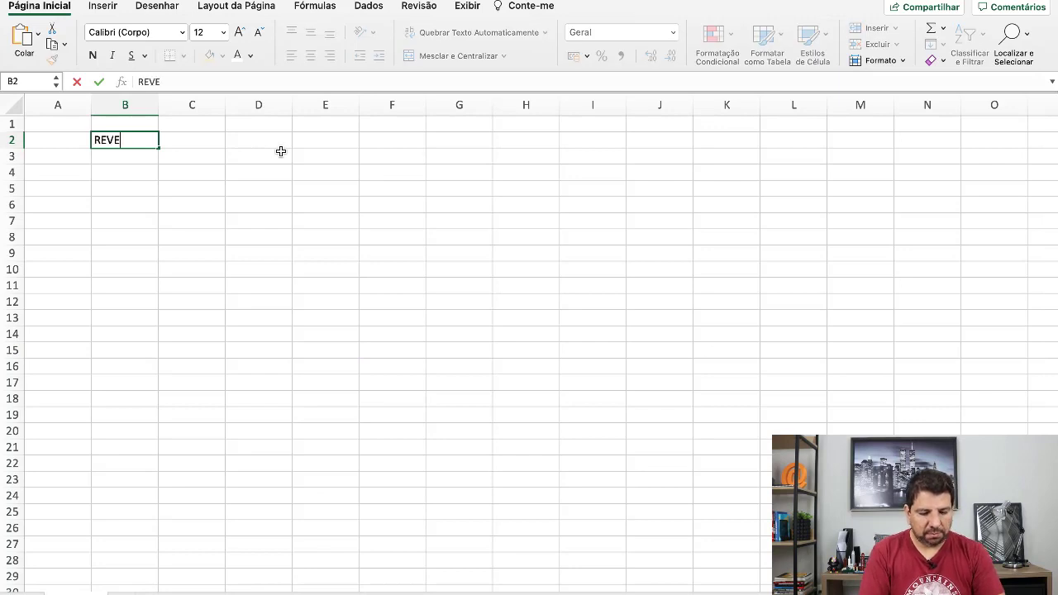
text(STIMENTO P)
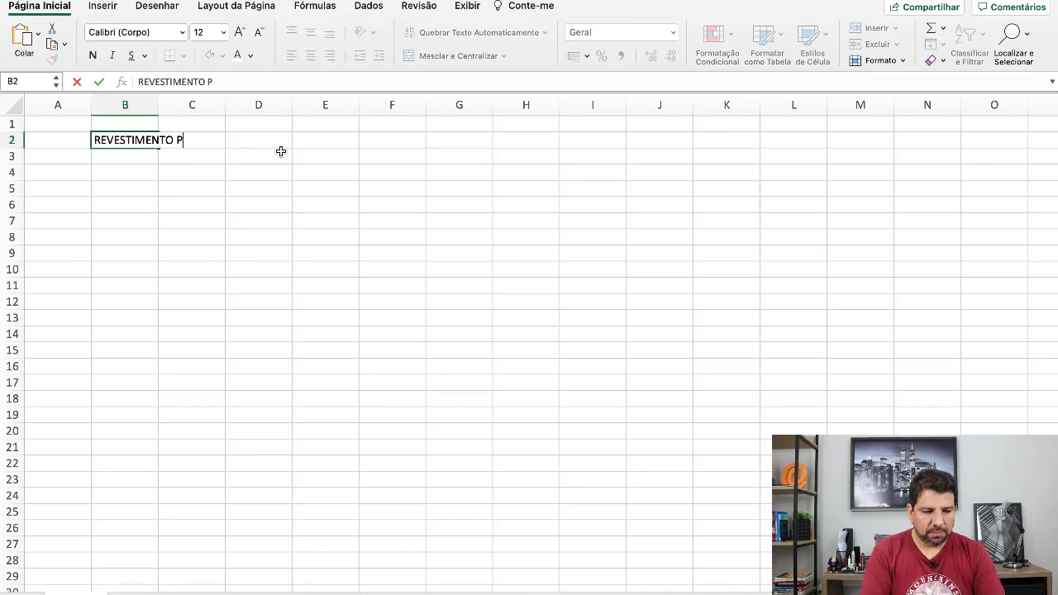
text(ISO CERÂMICO 60X60 COM AMB)
key(BackSpace)
text(MB. MA)
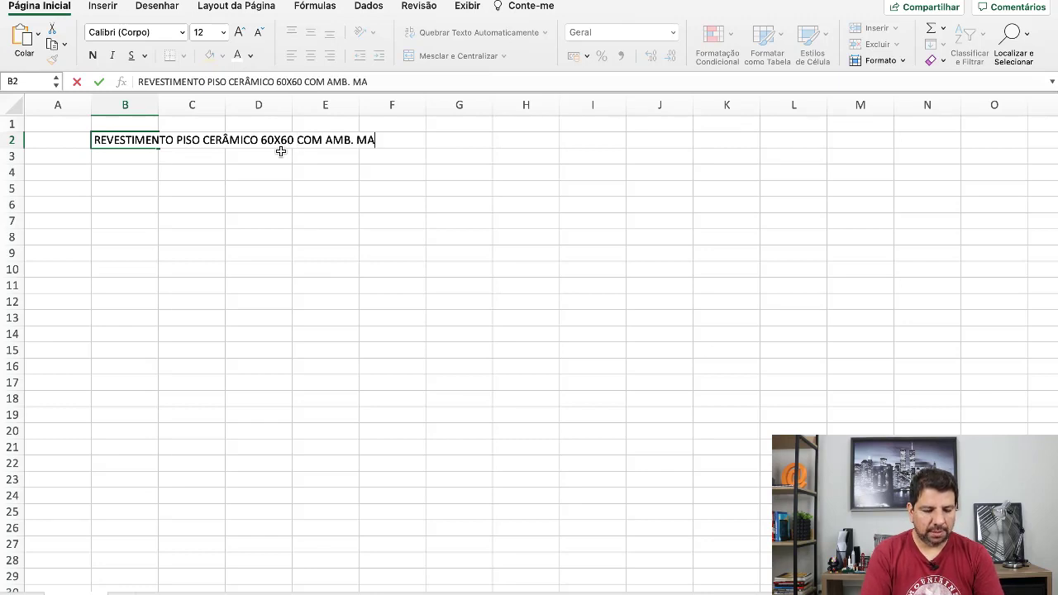
text(IOR 10M2)
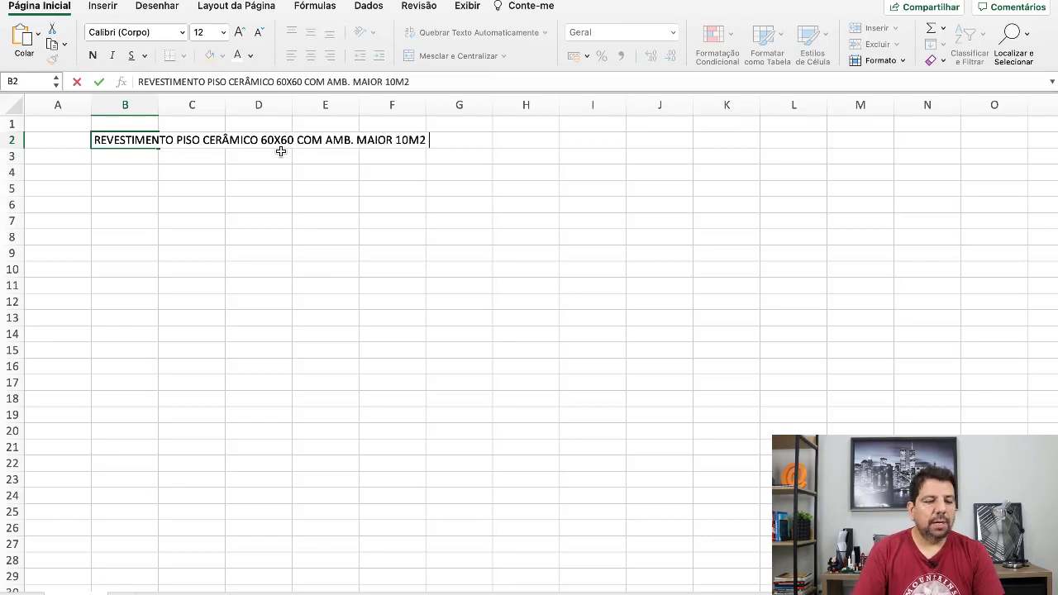
key(Return)
click(218, 231)
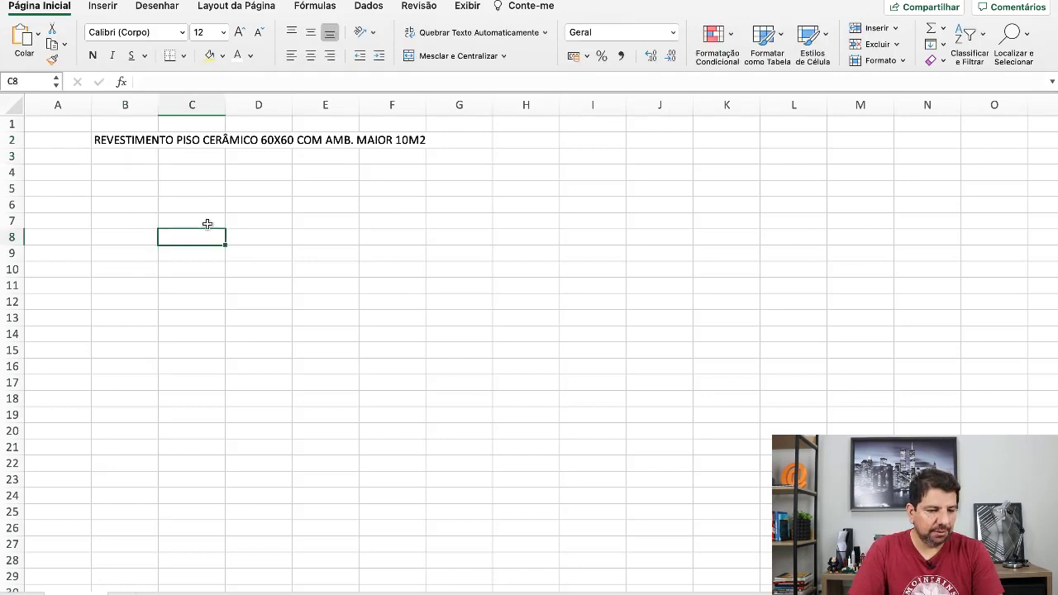
Step: Enter the heading DESCRIÇÃO in cell B3 and copy it to C3
click(115, 155)
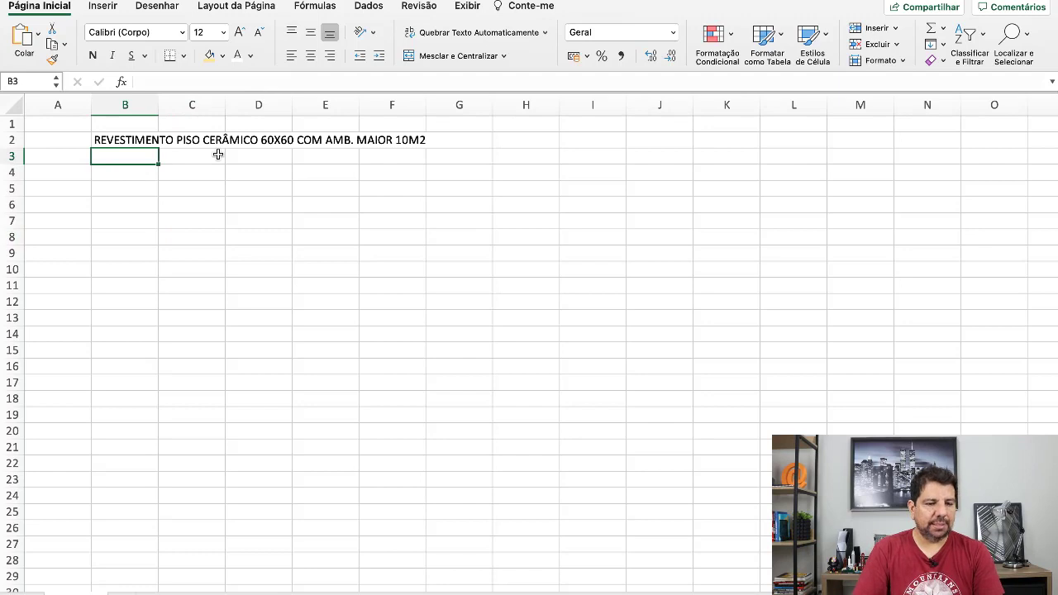
text(DESCRIÇ)
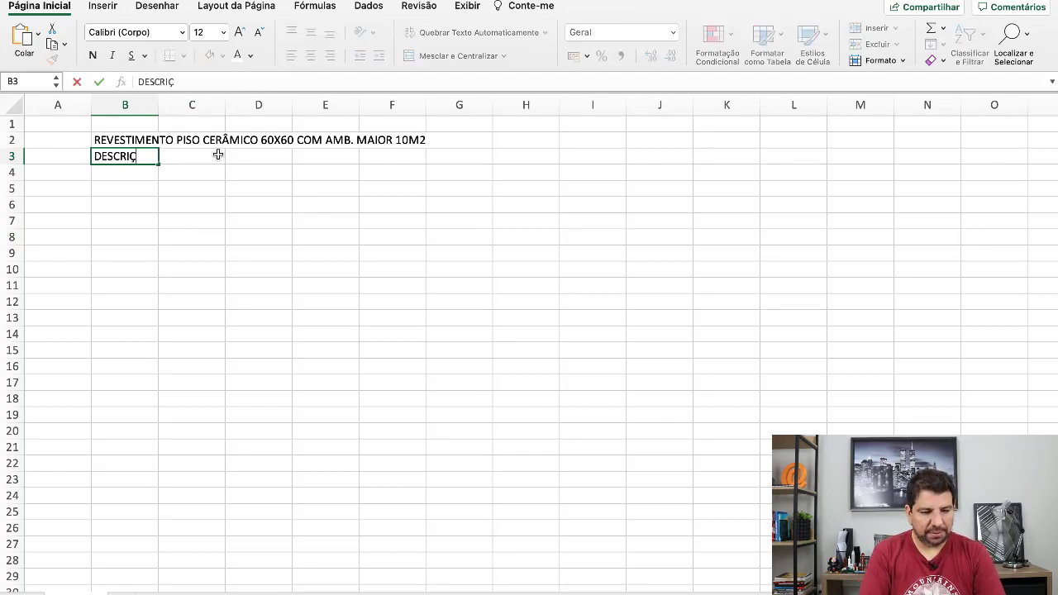
text(ÃO)
key(Tab)
key(Left)
key(Left)
key(Right)
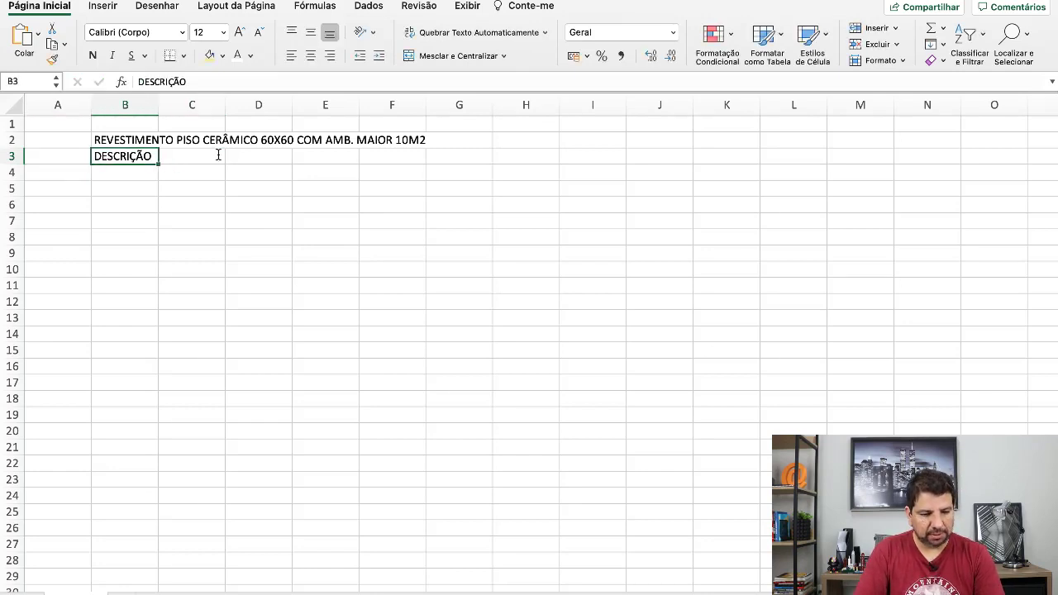
key(super+c)
click(212, 159)
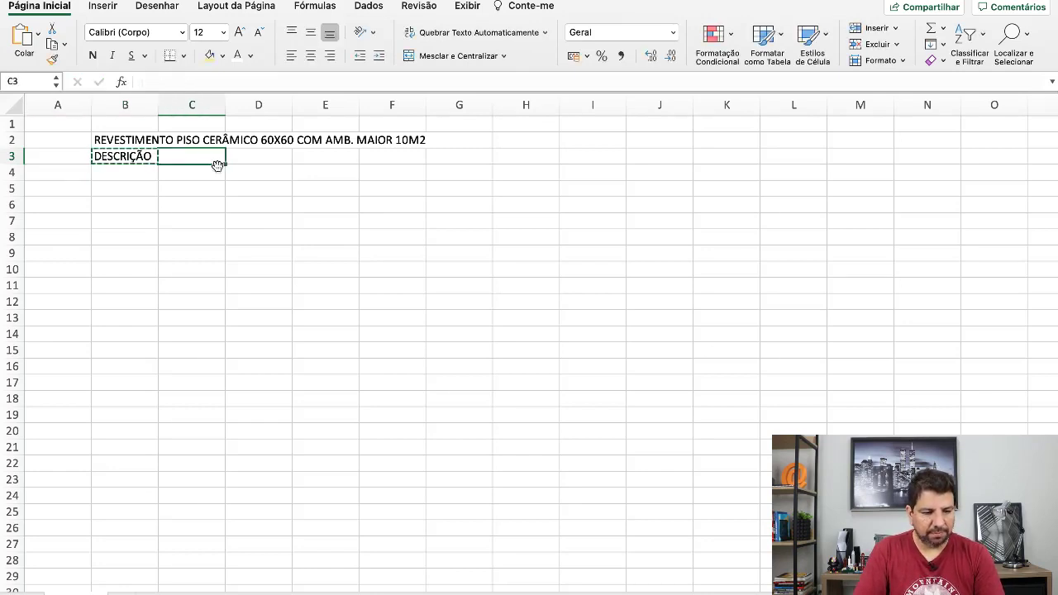
key(super+v)
Step: Replace the heading in cell B3 with CÓDIGO
click(122, 160)
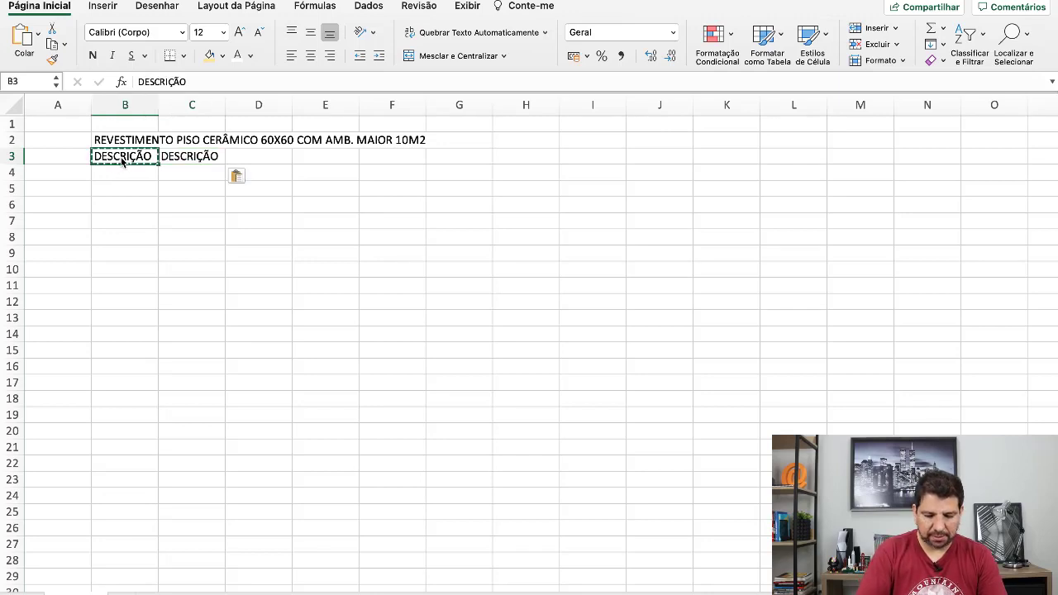
text(CÓDIGO)
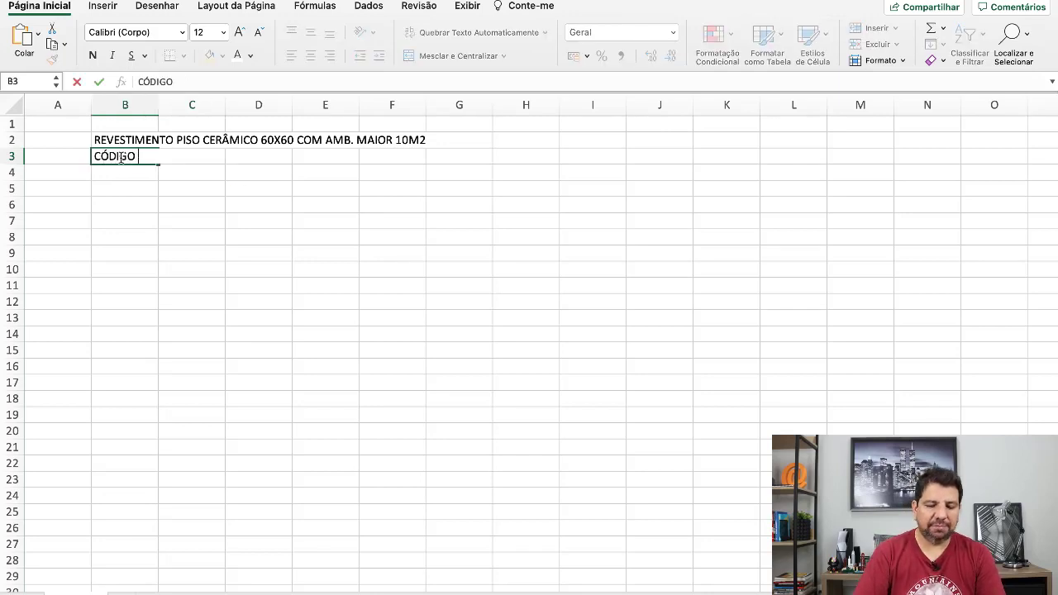
key(Return)
Step: Add the column headings UNIDADE in cell D3 and COEF. in cell E3
click(121, 158)
key(Right)
key(Right)
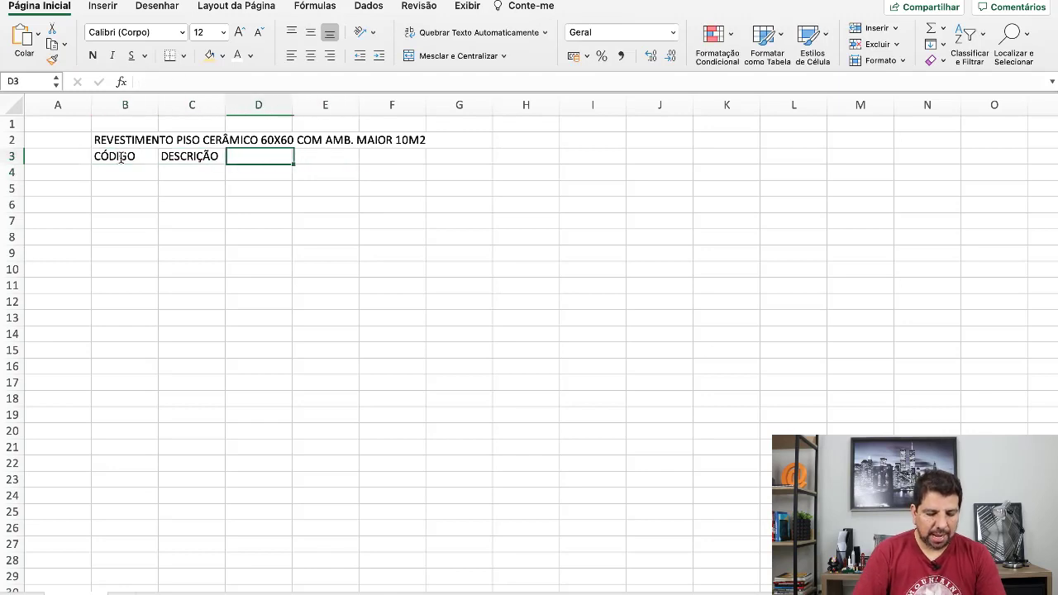
text(UNIDADE)
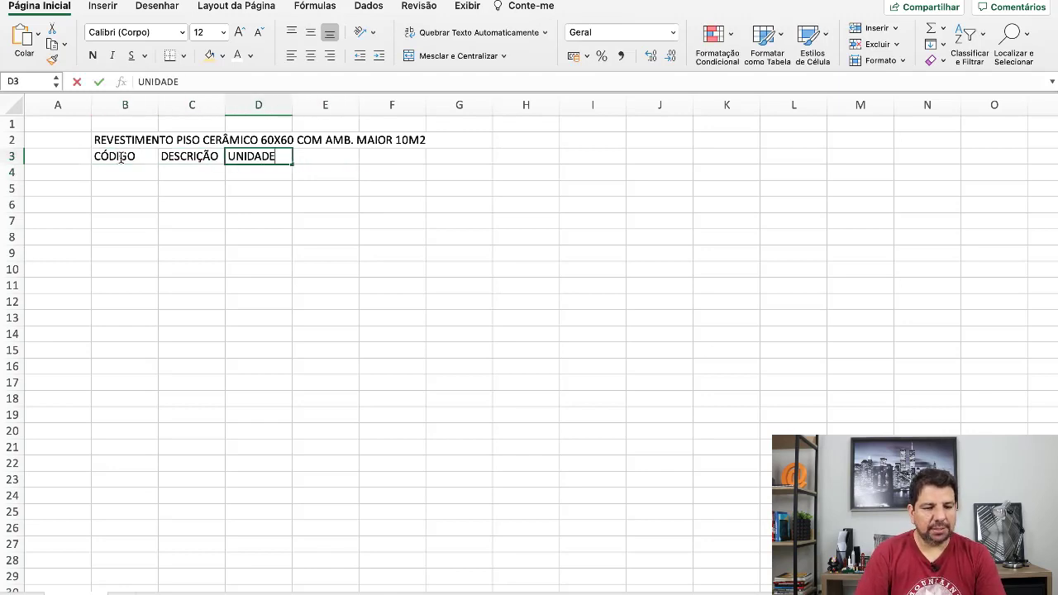
key(Right)
key(Left)
key(Right)
text(COE)
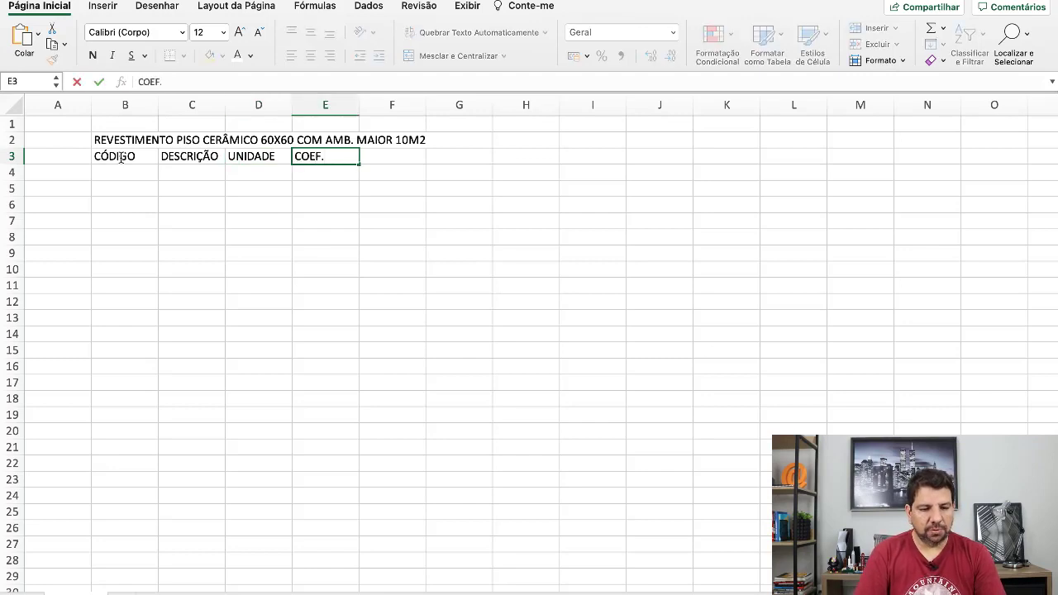
Step: Add the column headings R$ UNITÁRIO in cell F3 and R$ TOTAL in cell G3
key(Tab)
key(Tab)
key(shift+Tab)
text(R)
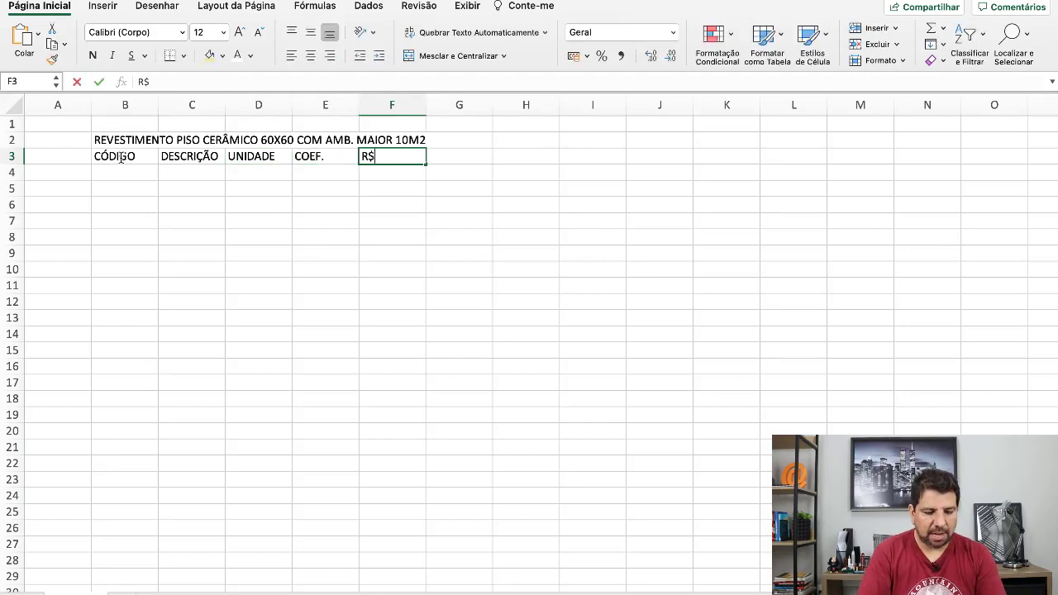
text($ UNITÁRIO)
key(Tab)
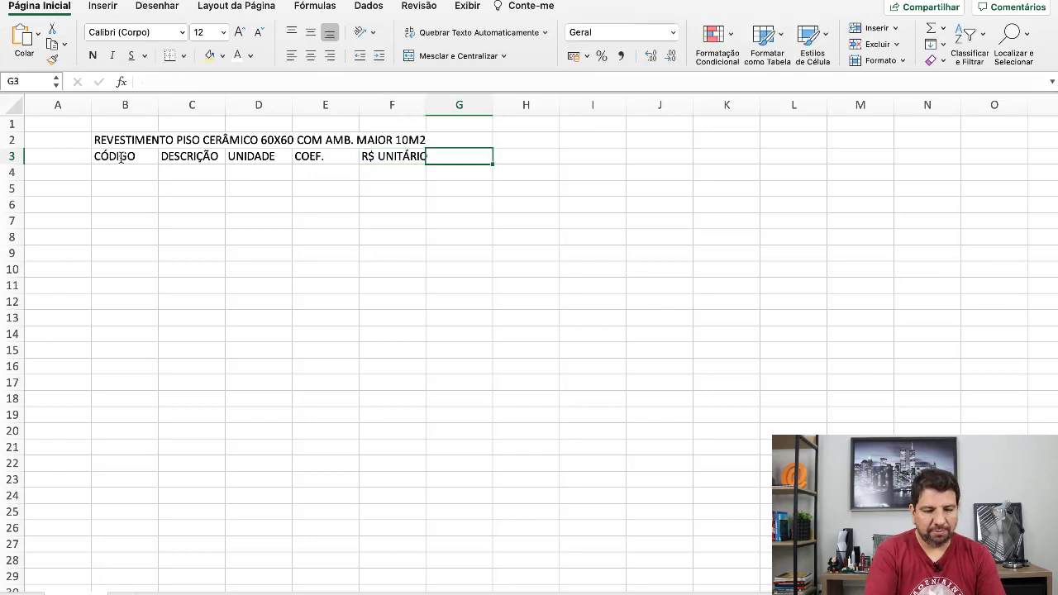
text(R)
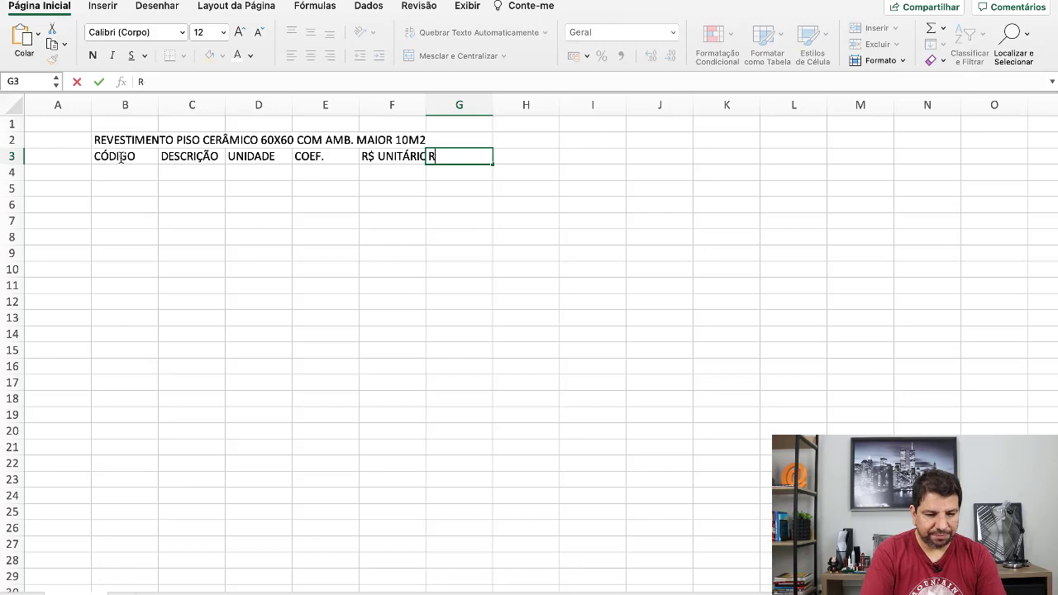
text(4 TOTAL)
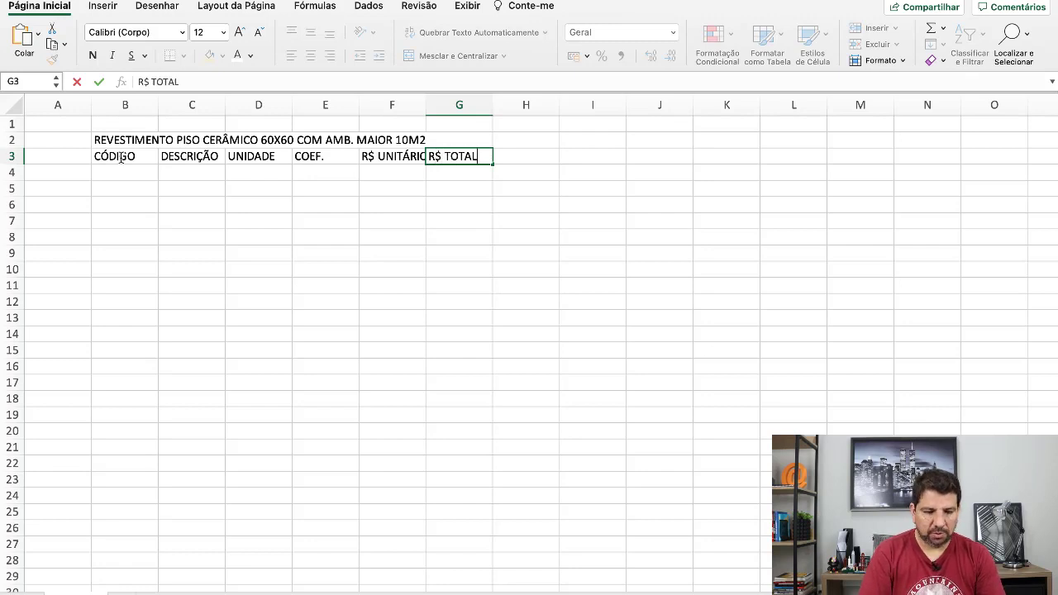
key(Return)
Step: Make the CÓDIGO heading in B3 and the composition title in B2 bold
click(144, 268)
click(127, 164)
click(126, 161)
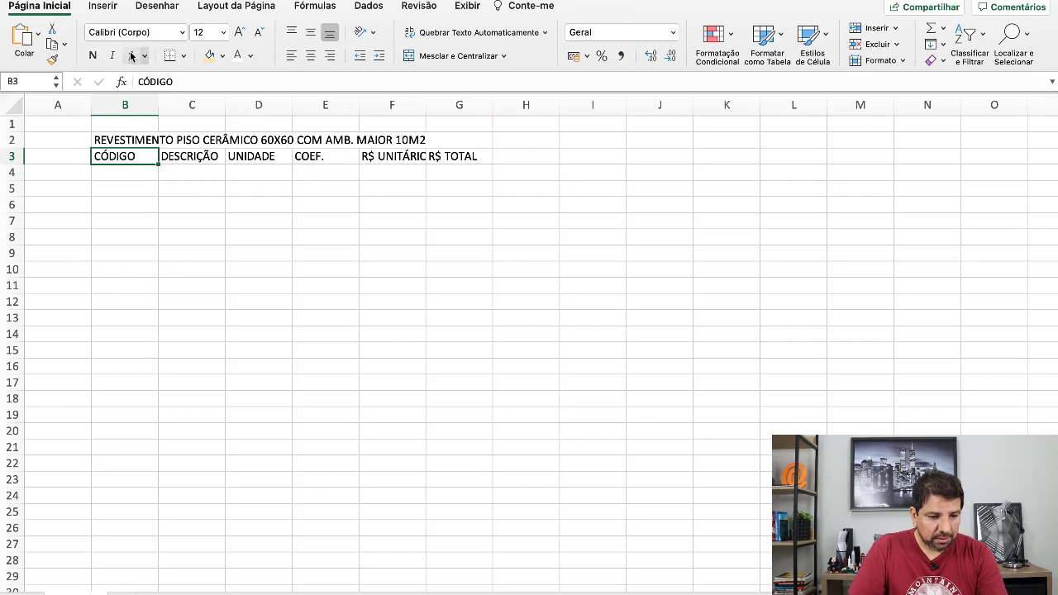
click(94, 57)
click(202, 238)
click(132, 139)
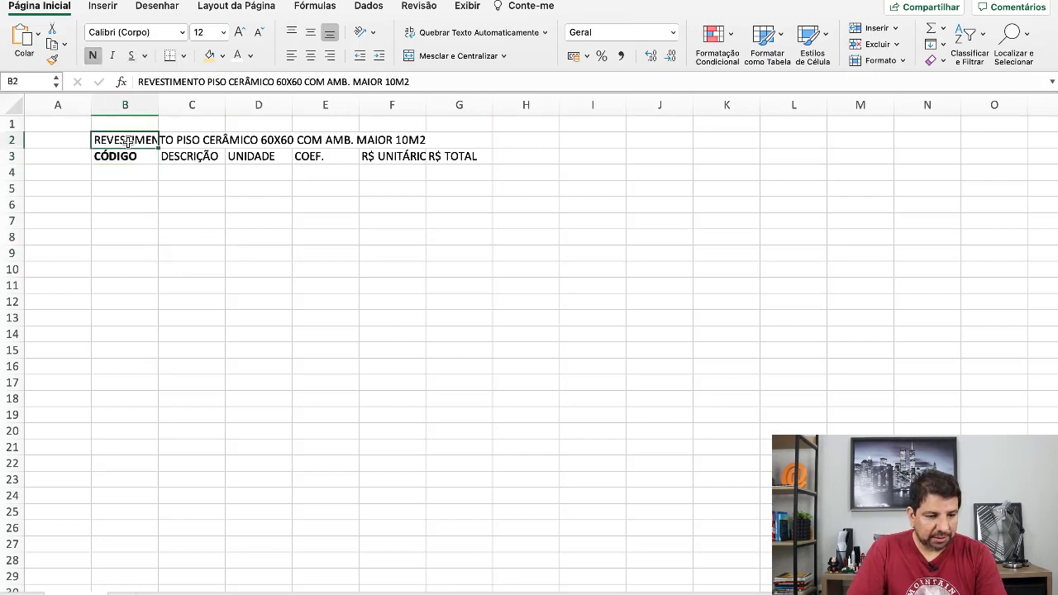
click(93, 55)
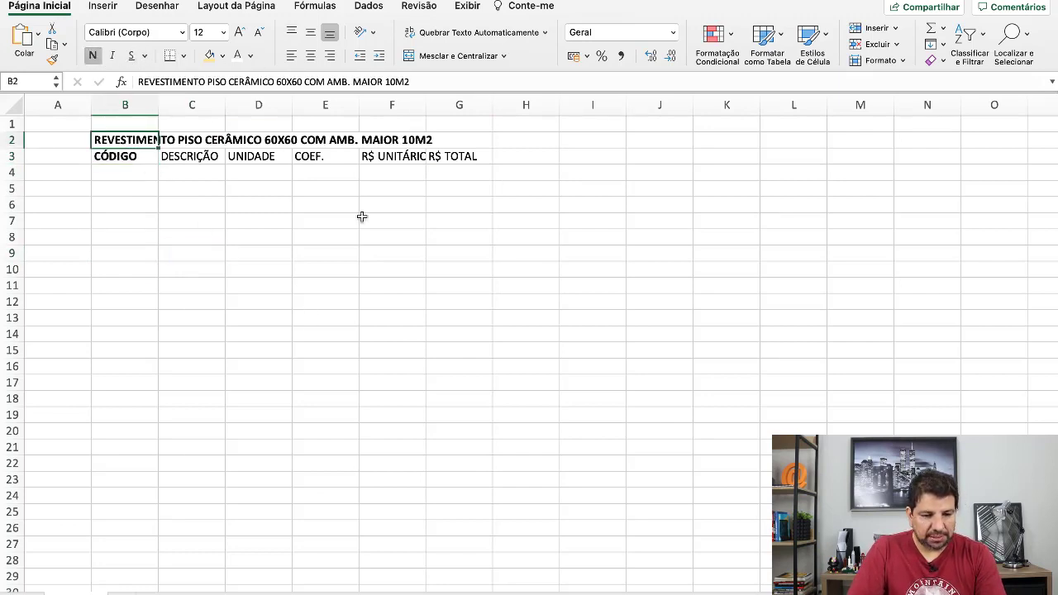
click(322, 316)
Step: Merge and center the composition title across cells B2 to F2
click(409, 140)
click(481, 140)
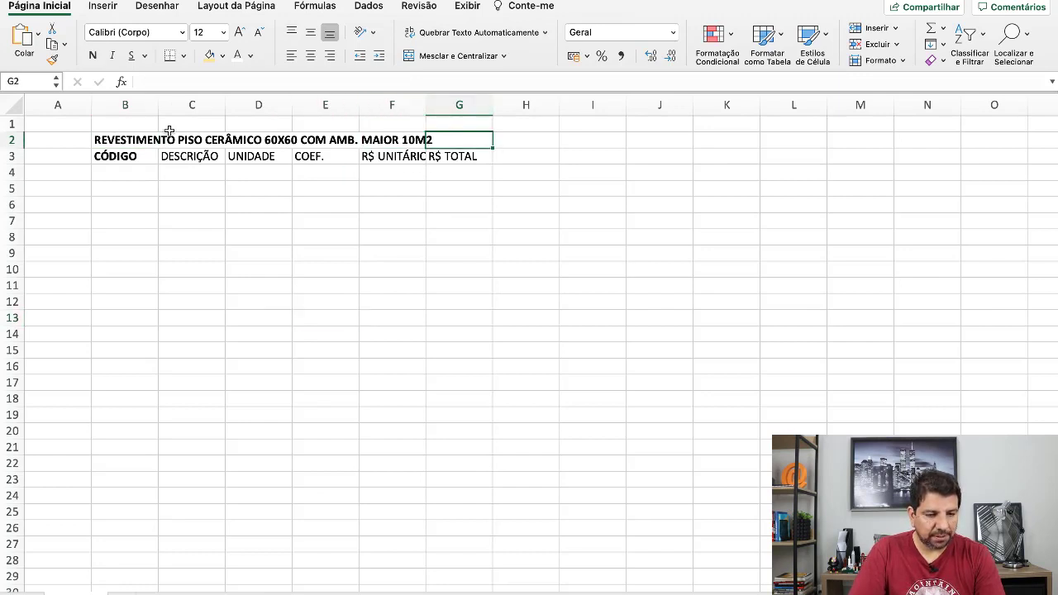
drag(135, 141, 418, 142)
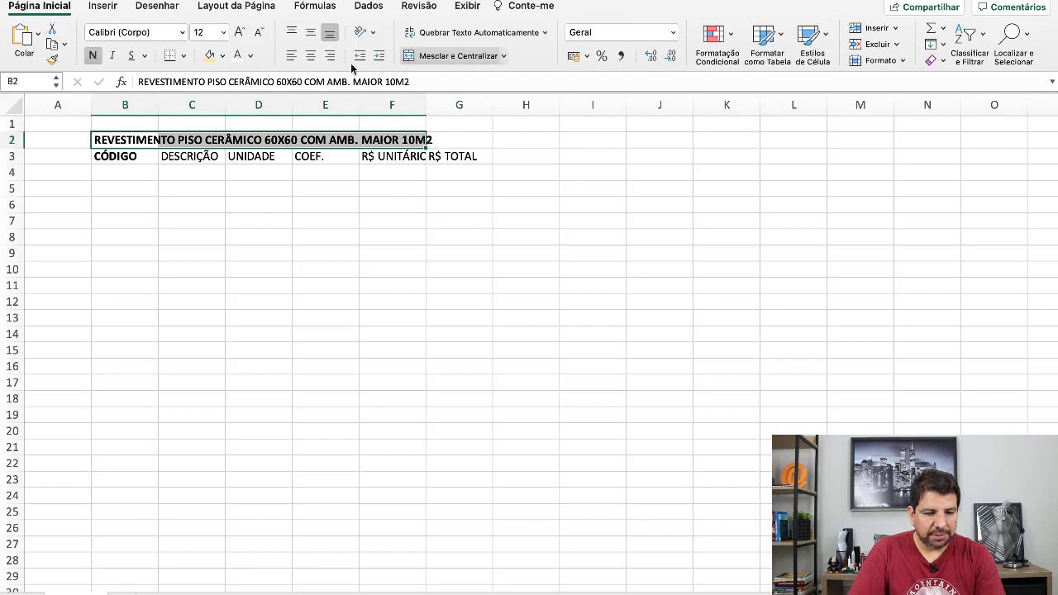
click(438, 56)
click(393, 334)
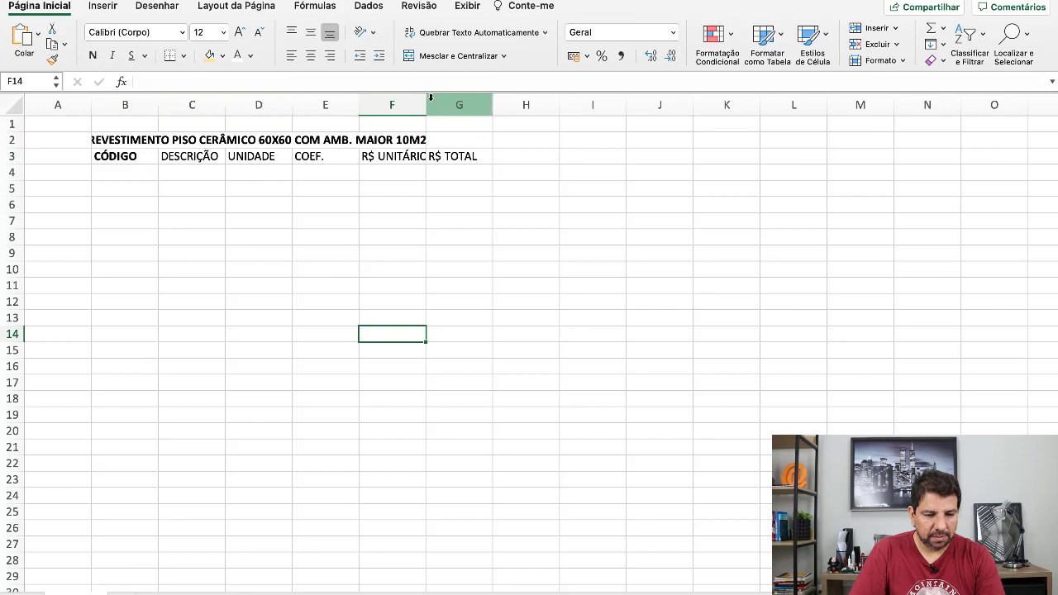
Step: Widen column F so the R$ UNITÁRIO heading fits, and widen column G slightly
drag(424, 99, 435, 98)
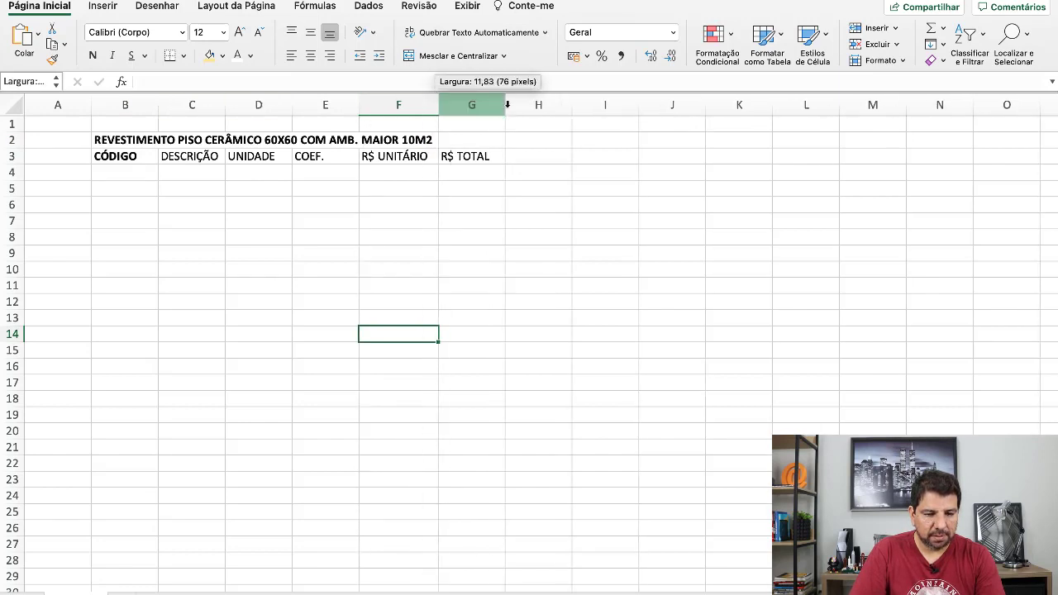
drag(504, 100, 524, 100)
click(505, 280)
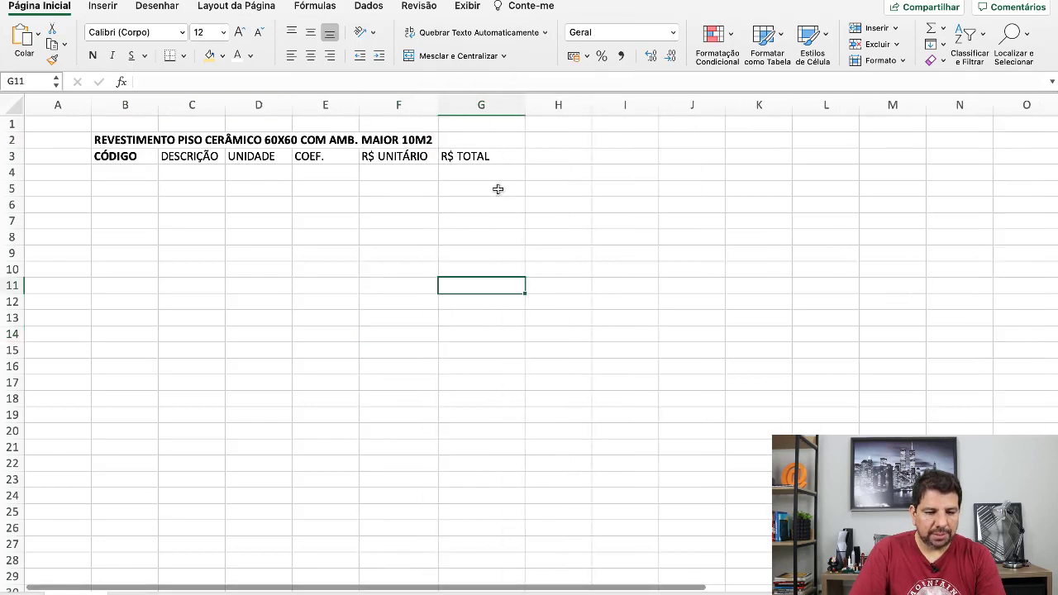
Step: Enter the unit M2 in cell G2 and make it bold and centered
click(488, 138)
text(M2)
key(Return)
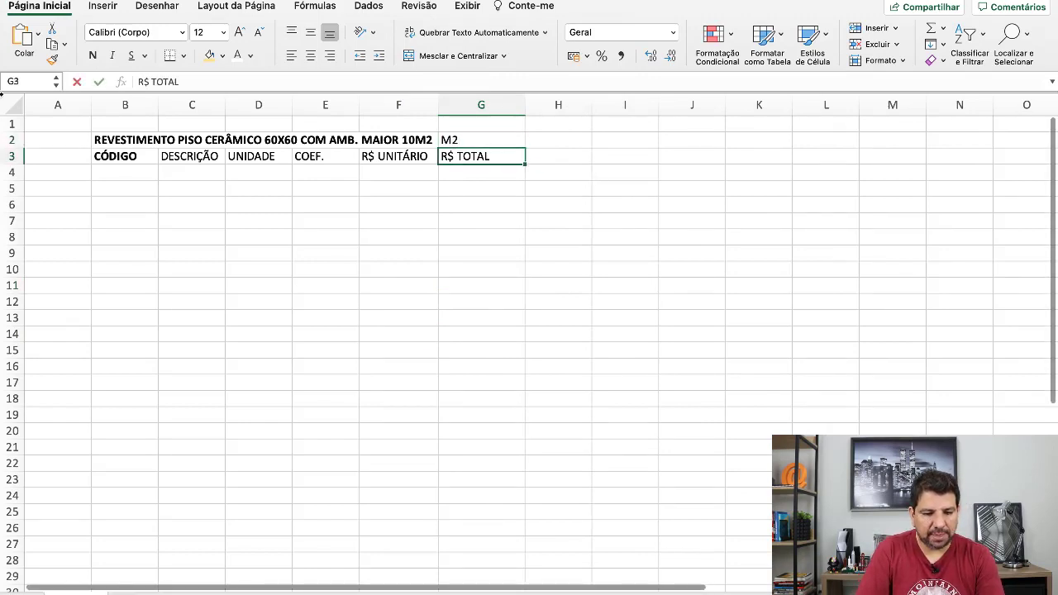
click(487, 141)
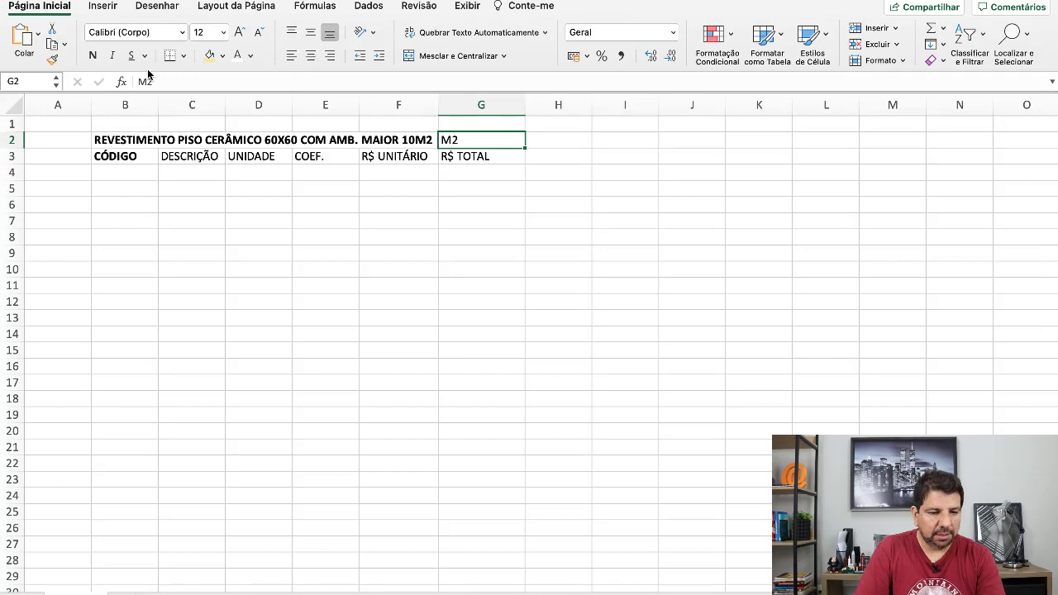
click(92, 55)
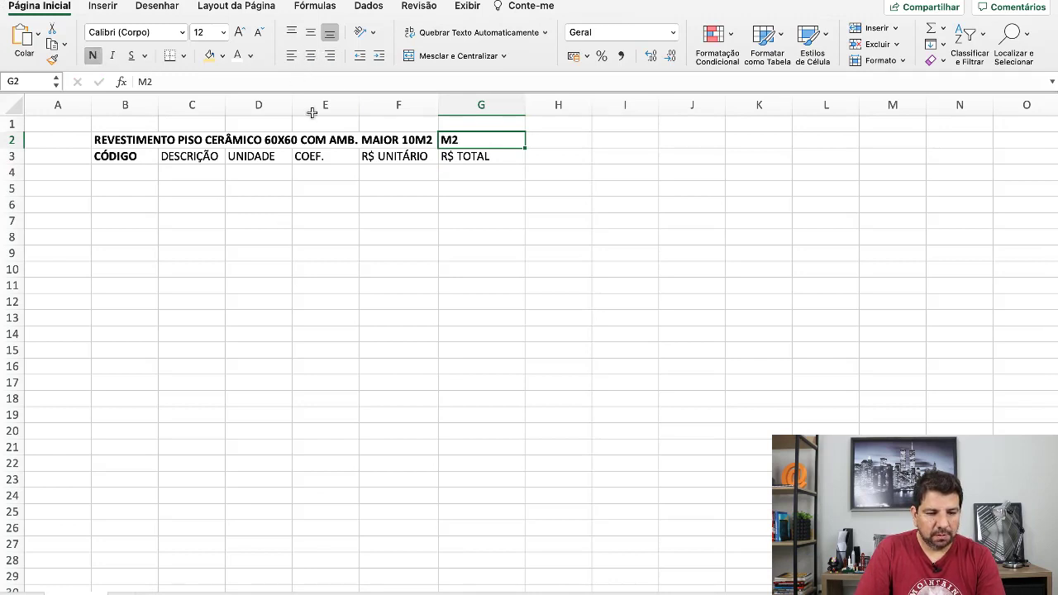
click(311, 56)
click(304, 277)
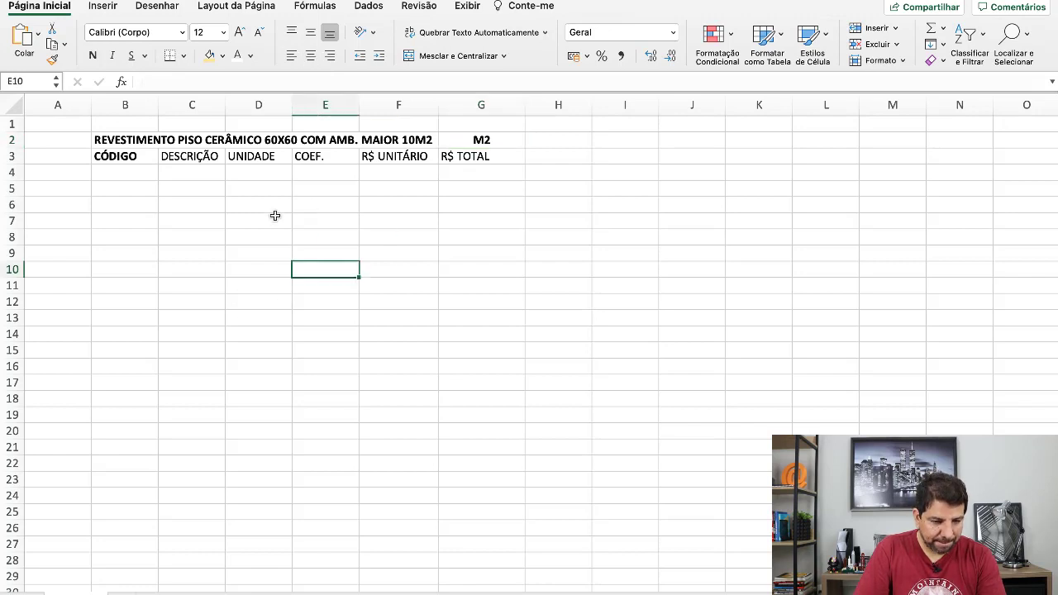
Step: Widen column C to about twice its width to make room for the item descriptions
click(377, 139)
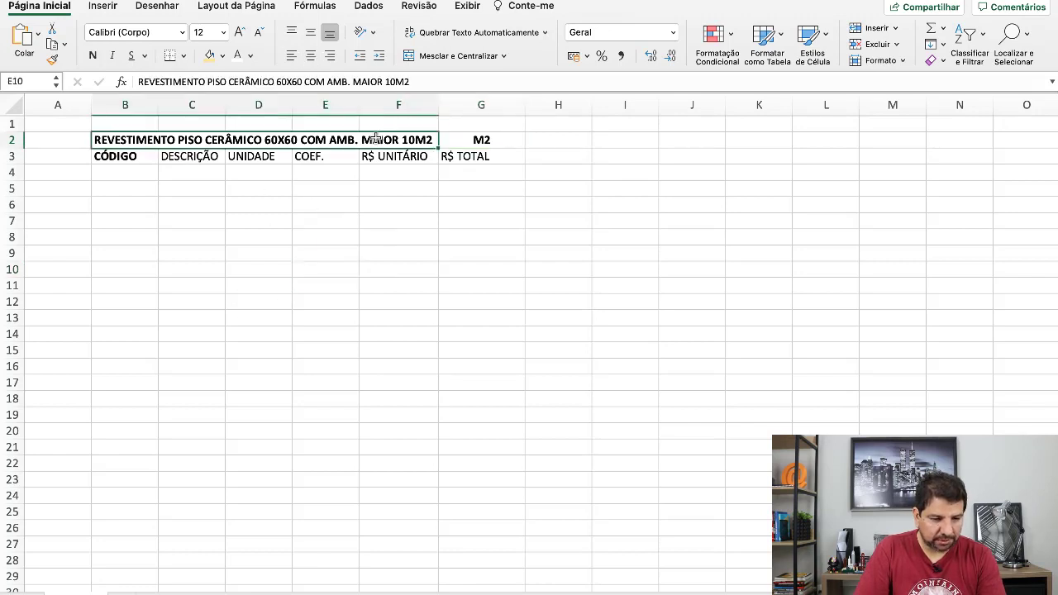
drag(224, 105, 289, 110)
click(170, 204)
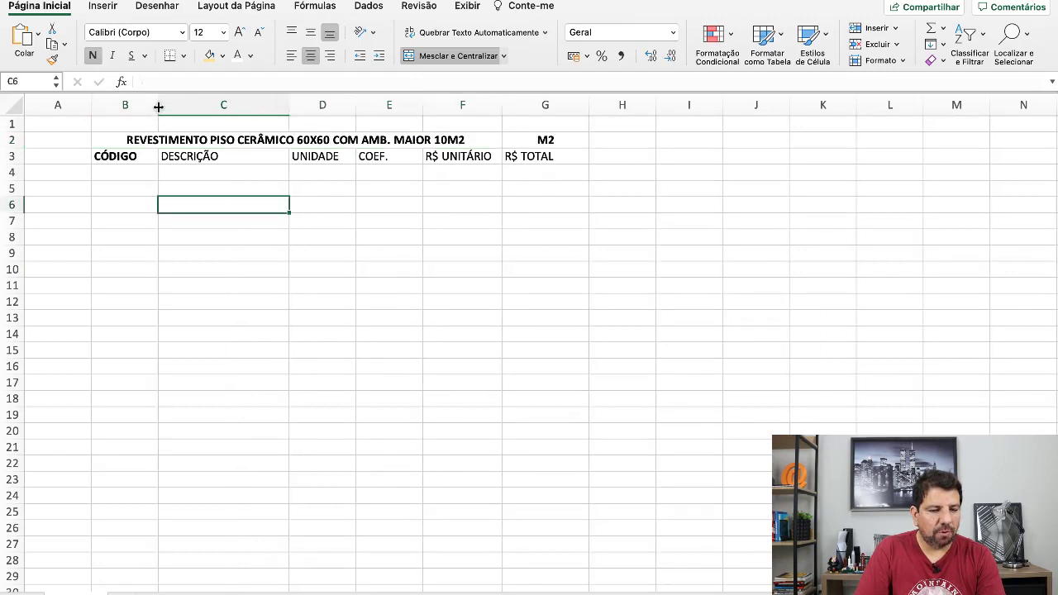
Step: Center the column headings in row 3, from CÓDIGO in B3 to R$ TOTAL in G3
drag(132, 156, 529, 159)
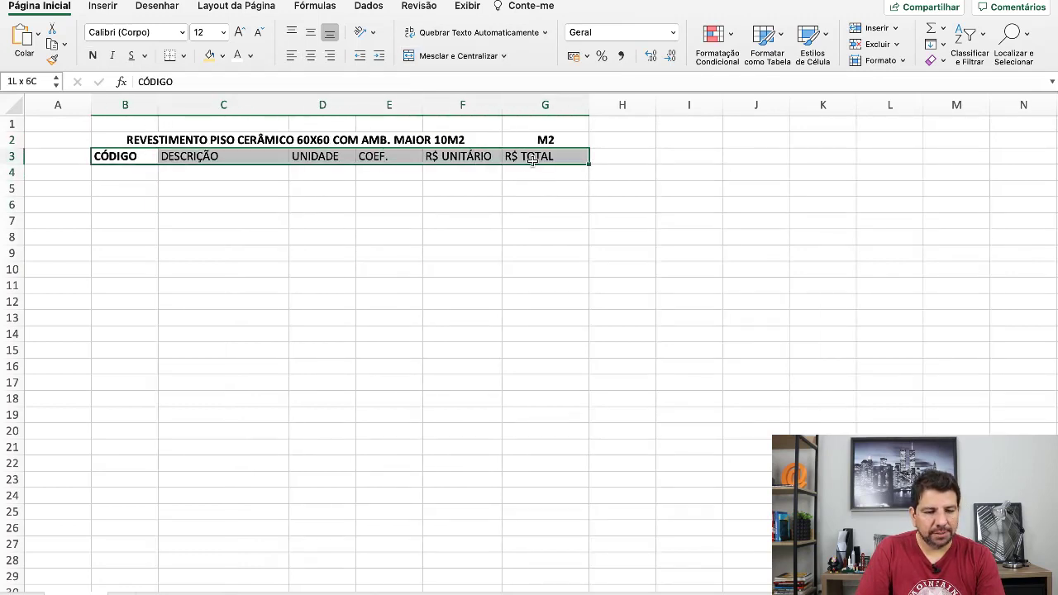
click(311, 56)
click(280, 271)
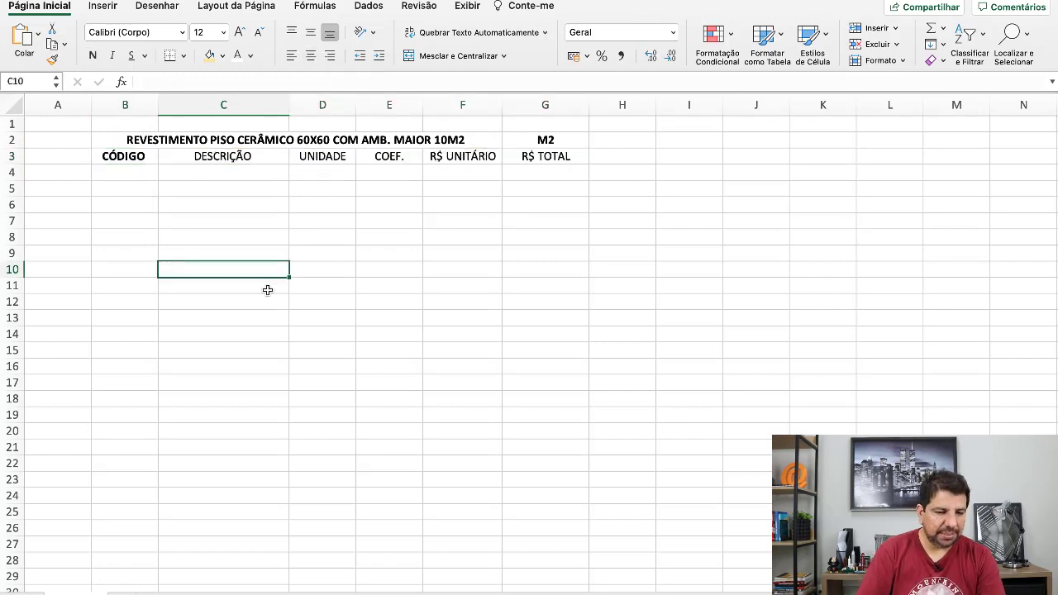
Step: Enter item code 1 in cell B4 and widen the DESCRIÇÃO column C further
click(127, 171)
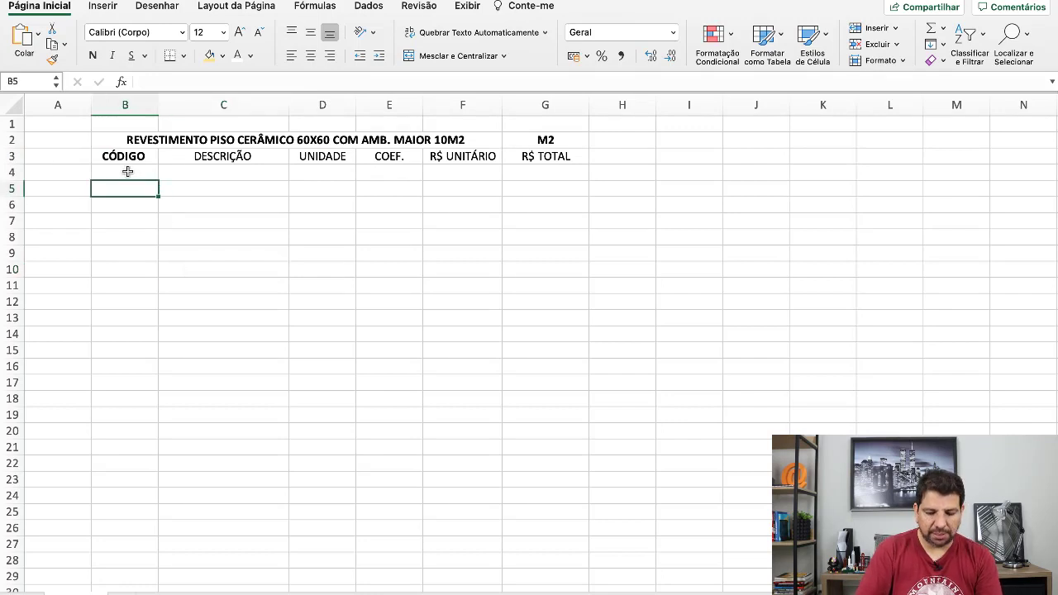
text(1)
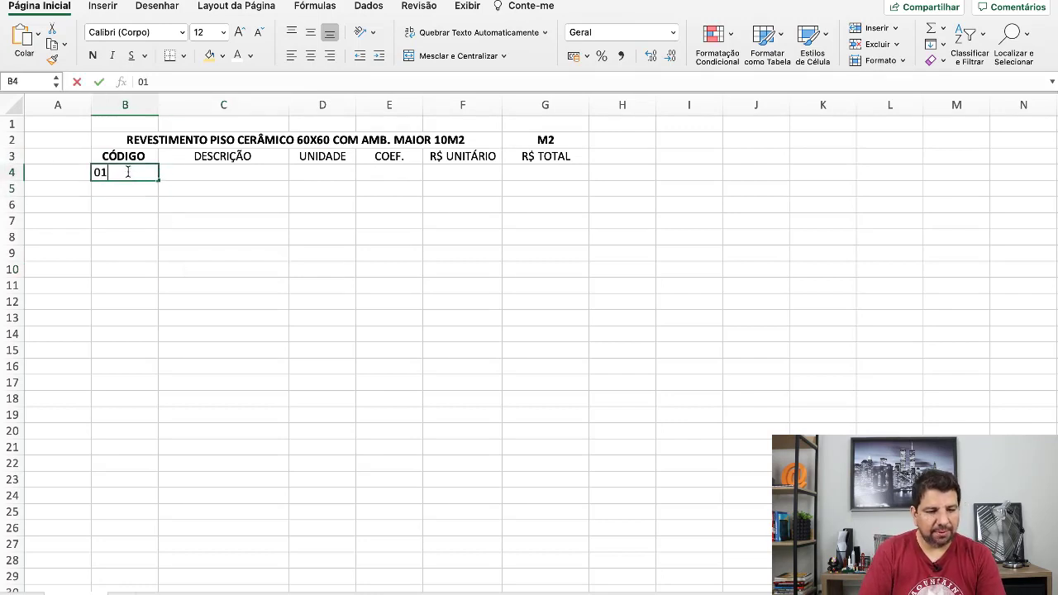
key(Tab)
click(128, 173)
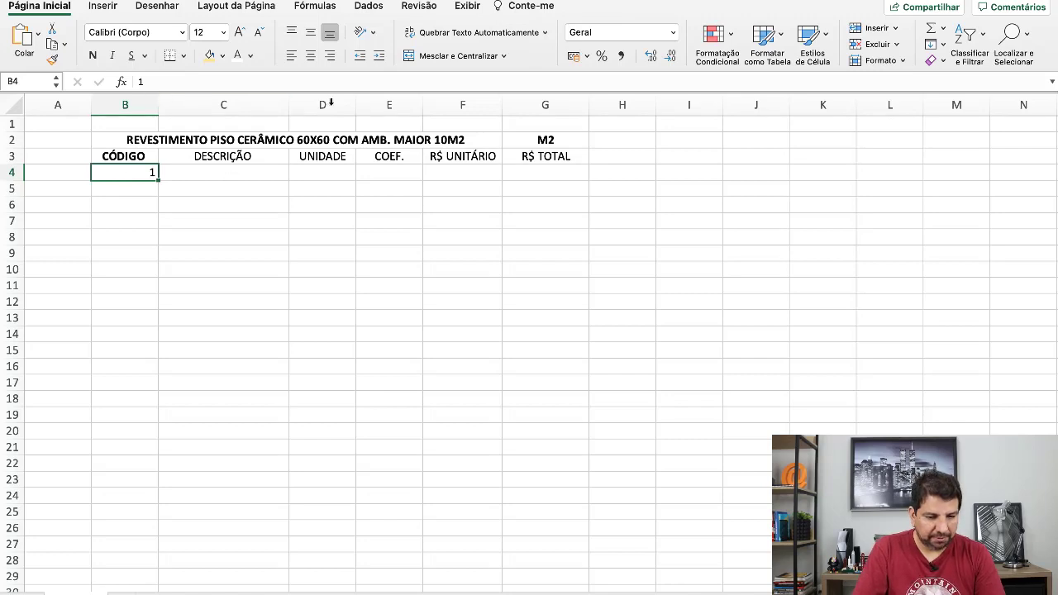
drag(286, 99, 356, 104)
Step: Check the labour items of composition 87263 in ecustos in Safari, and enter PEDREIRO as the description in cell C4 in Excel
click(220, 173)
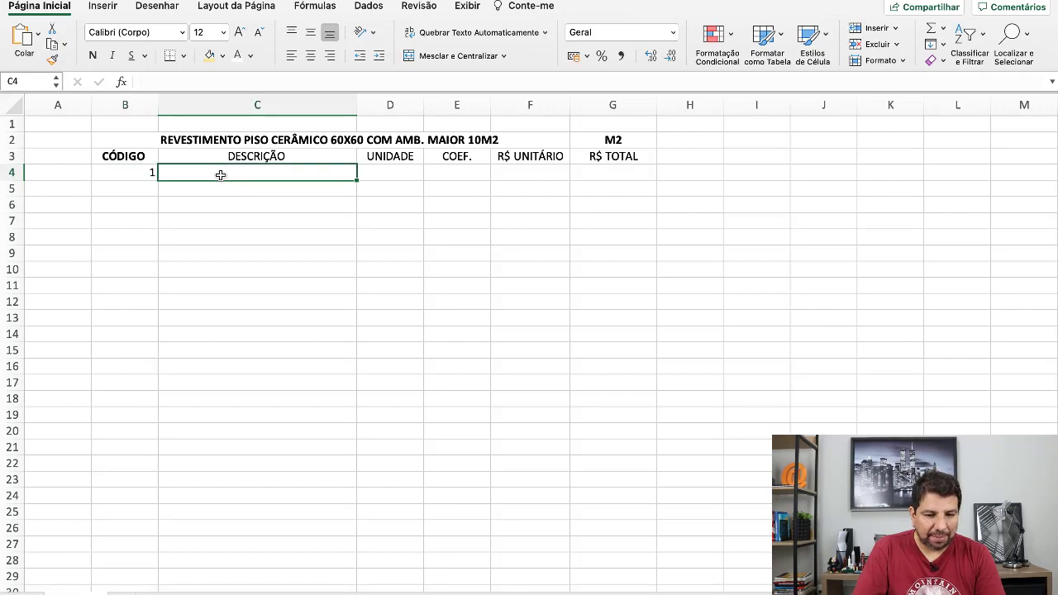
key(ctrl+Up)
click(593, 27)
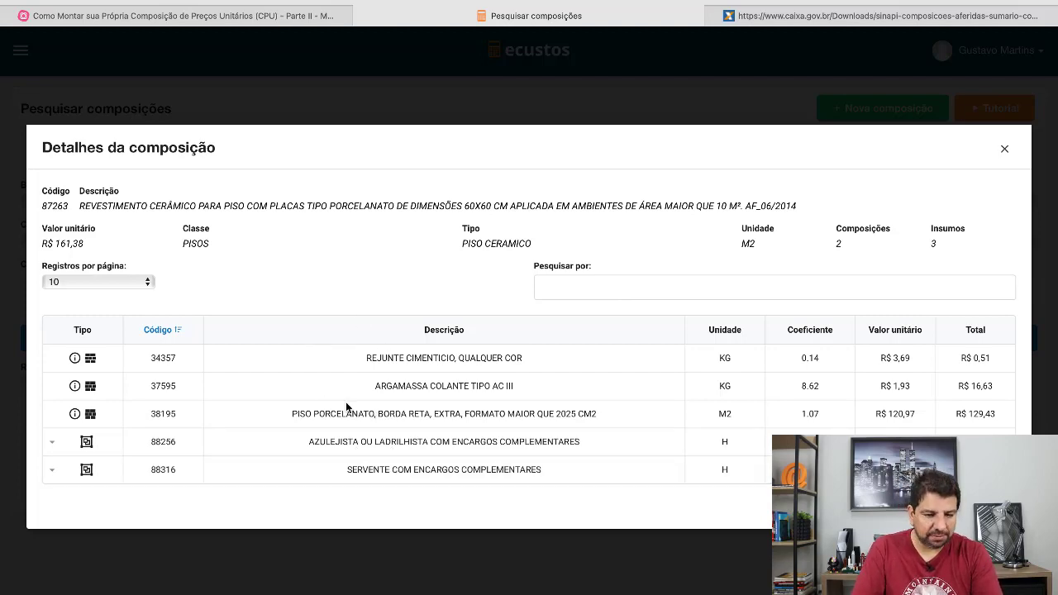
key(ctrl+Up)
click(480, 50)
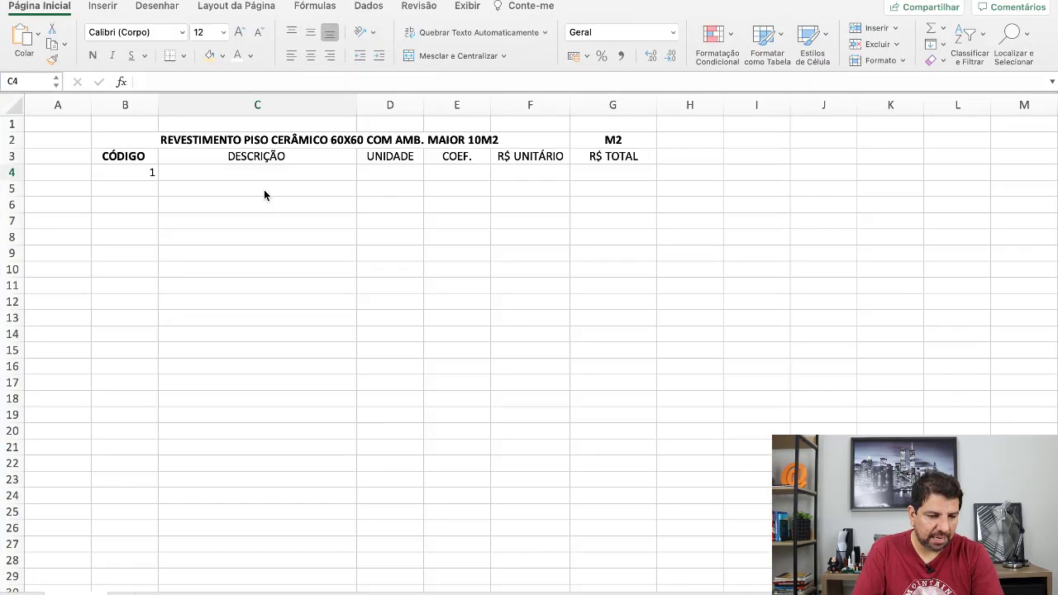
click(232, 223)
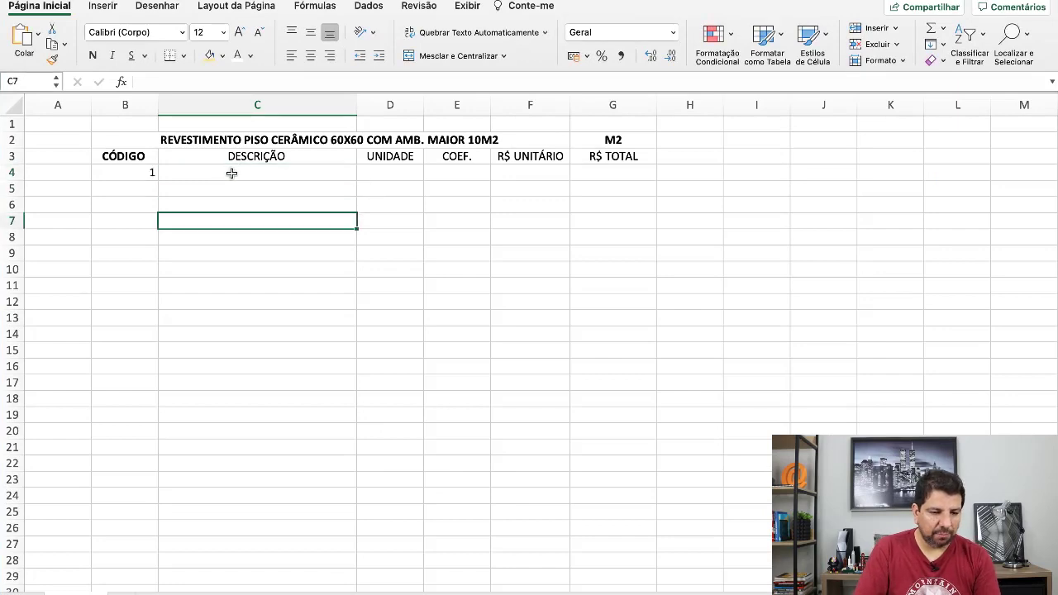
click(231, 176)
text(PEDR)
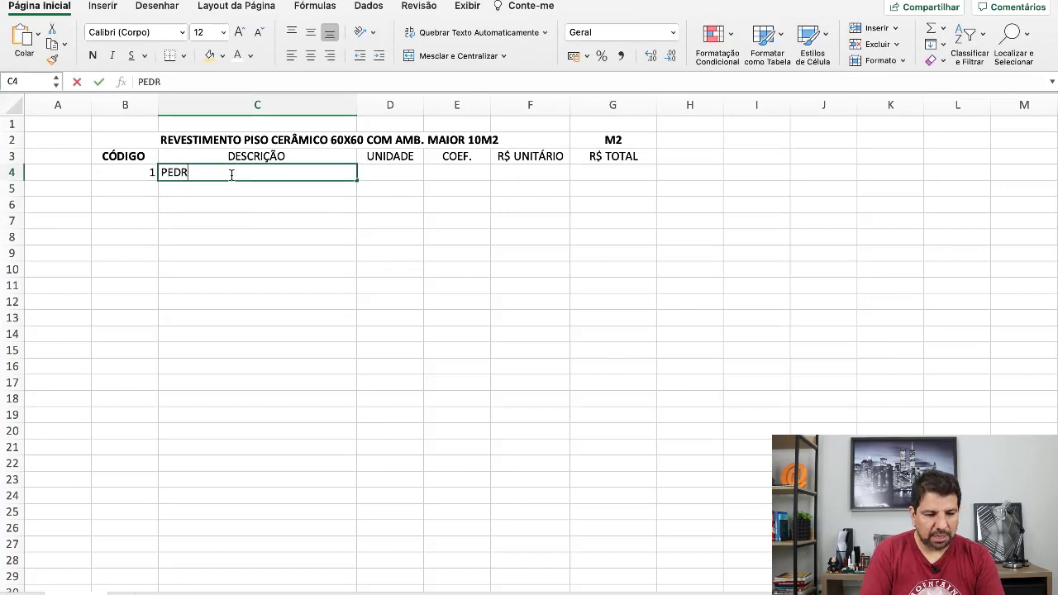
text(EIRO)
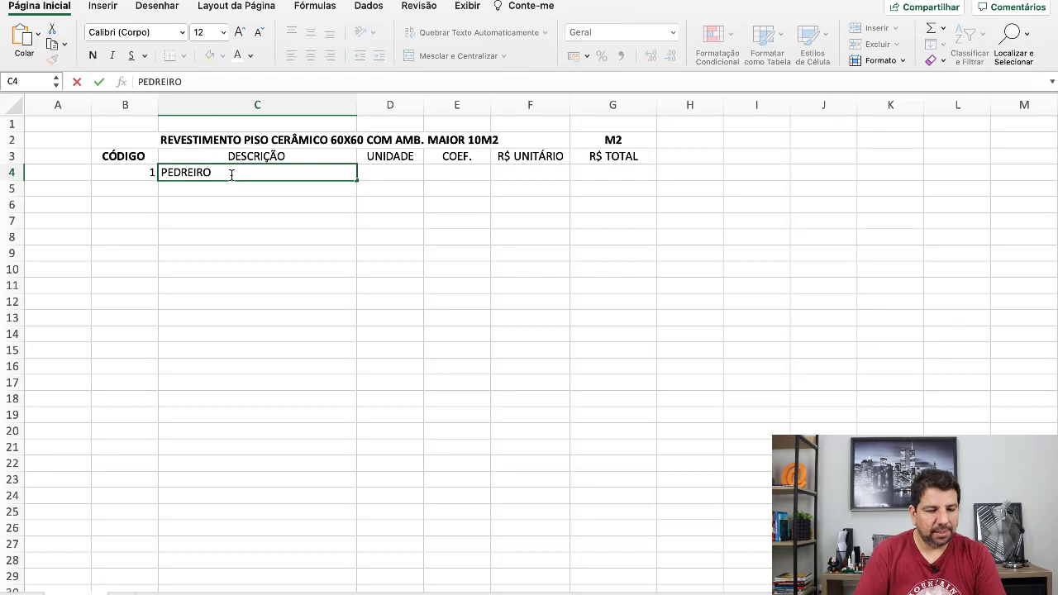
key(Tab)
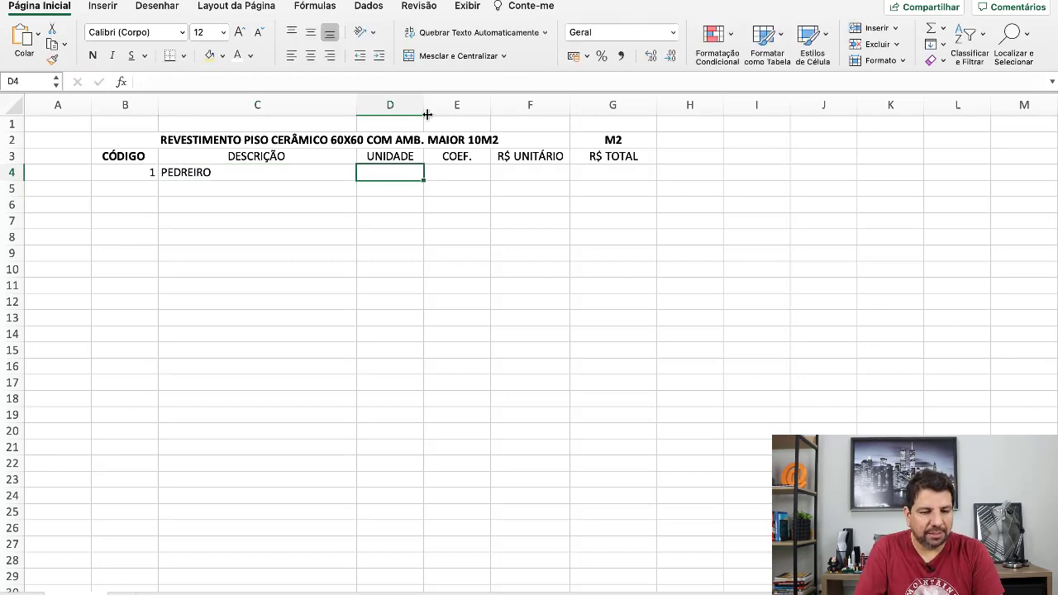
Step: Narrow column D so it just fits the UNIDADE heading
drag(425, 104, 334, 276)
click(309, 284)
key(Down)
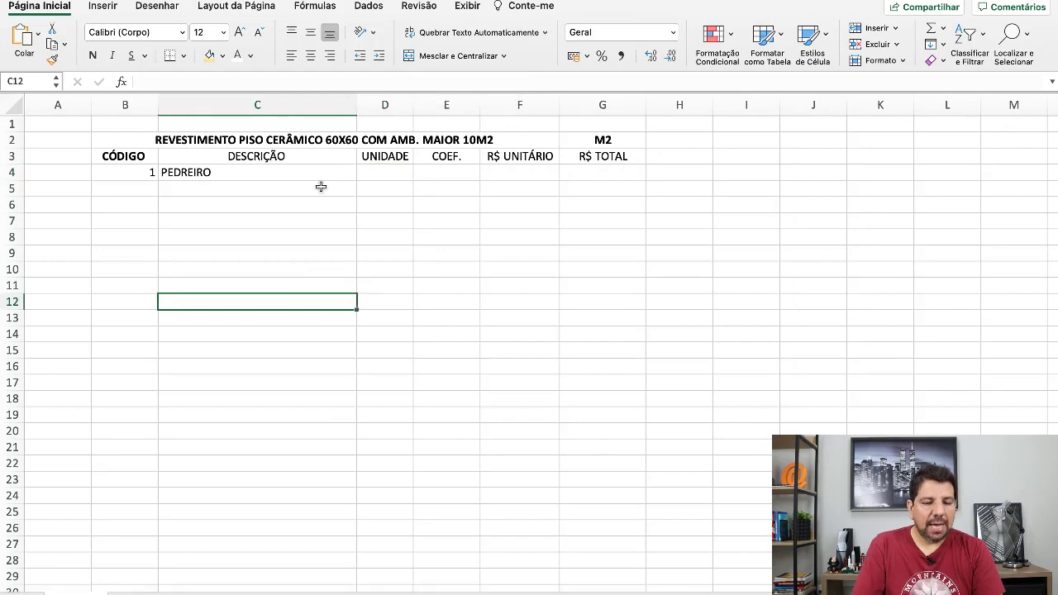
Step: Enter the unit H for PEDREIRO in cell D4 and center the contents of column D
click(378, 171)
text(H)
key(Tab)
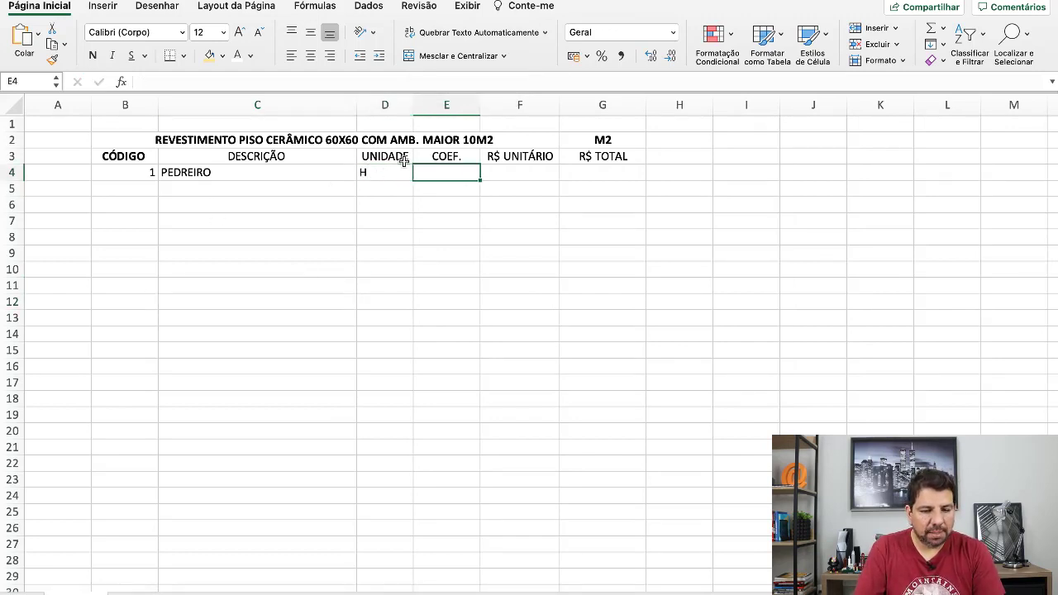
click(389, 104)
click(311, 55)
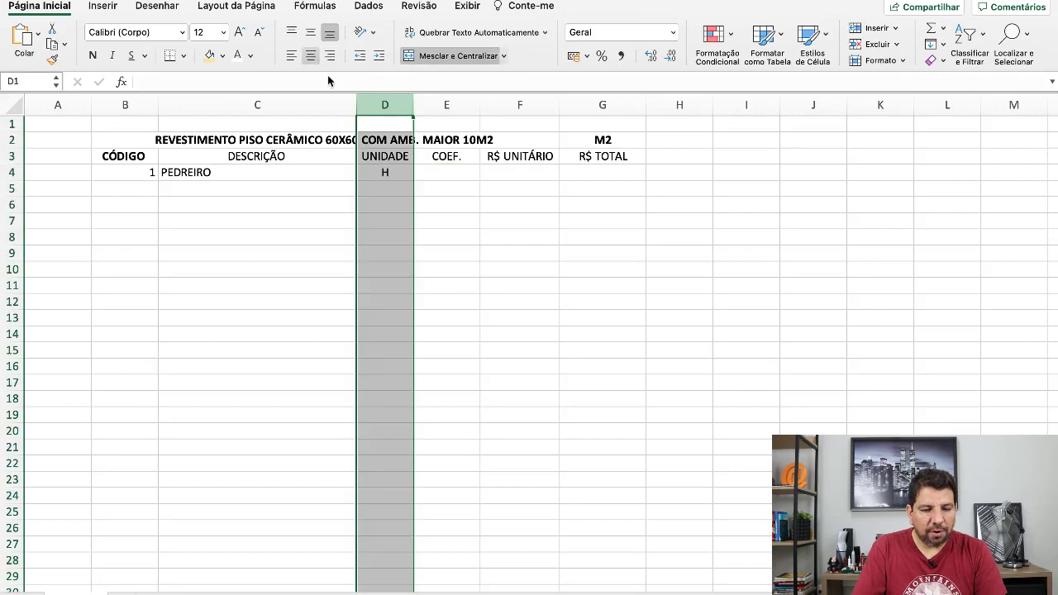
click(495, 256)
Step: Look up the tiler's coefficient in ecustos in Safari and enter 0,44 as the PEDREIRO coefficient in cell E4 in Excel
key(ctrl+Up)
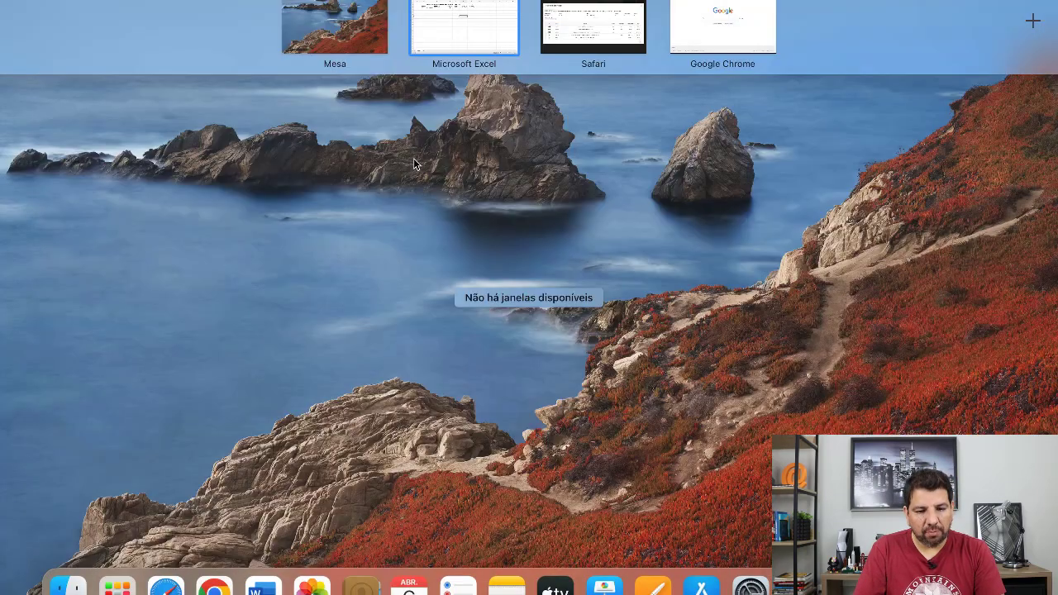
click(562, 55)
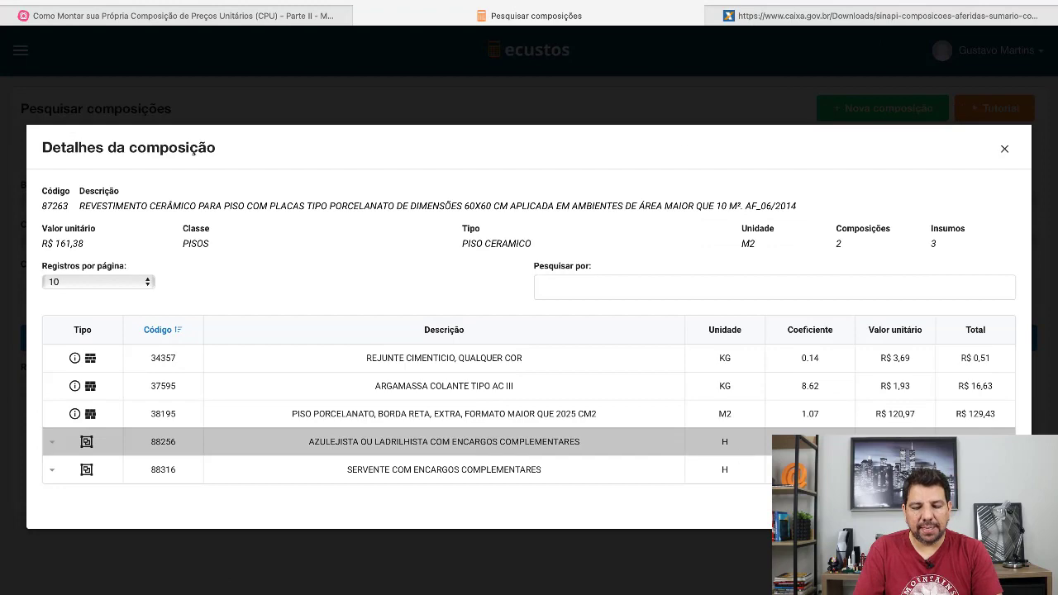
key(ctrl+Up)
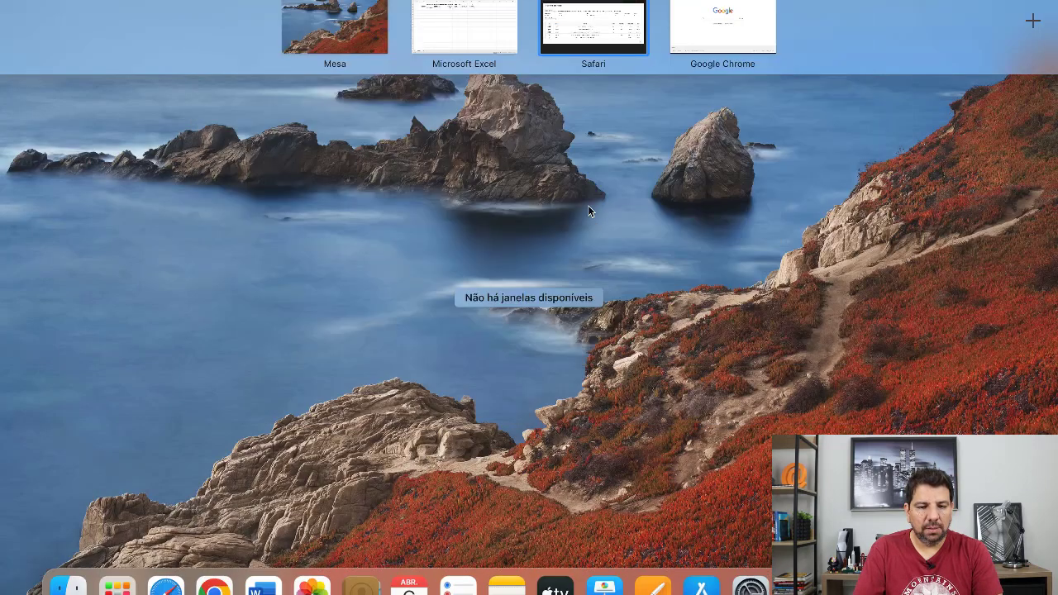
click(515, 36)
click(477, 171)
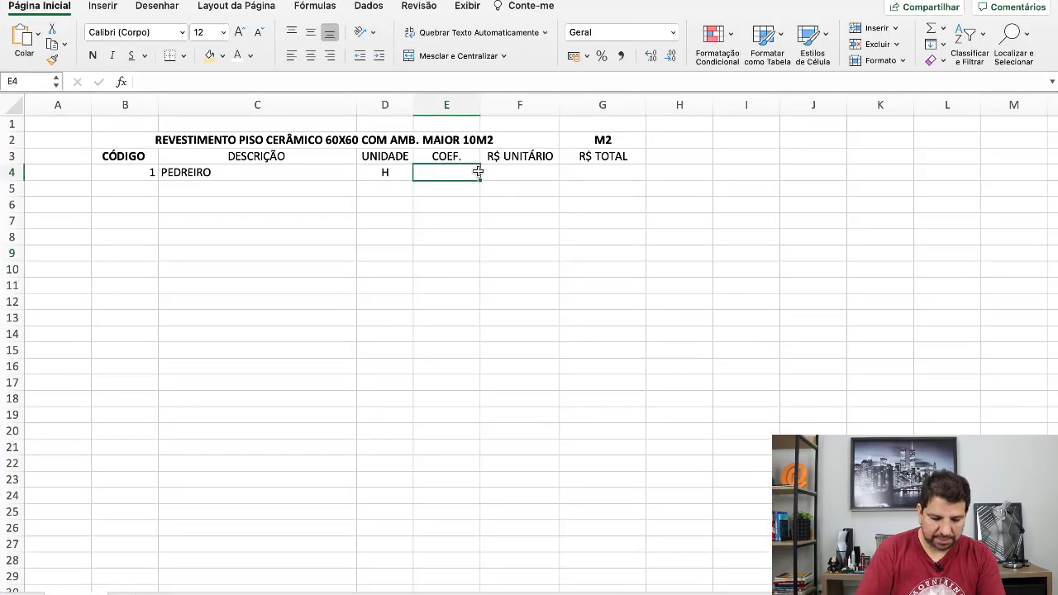
text(0,44)
key(Return)
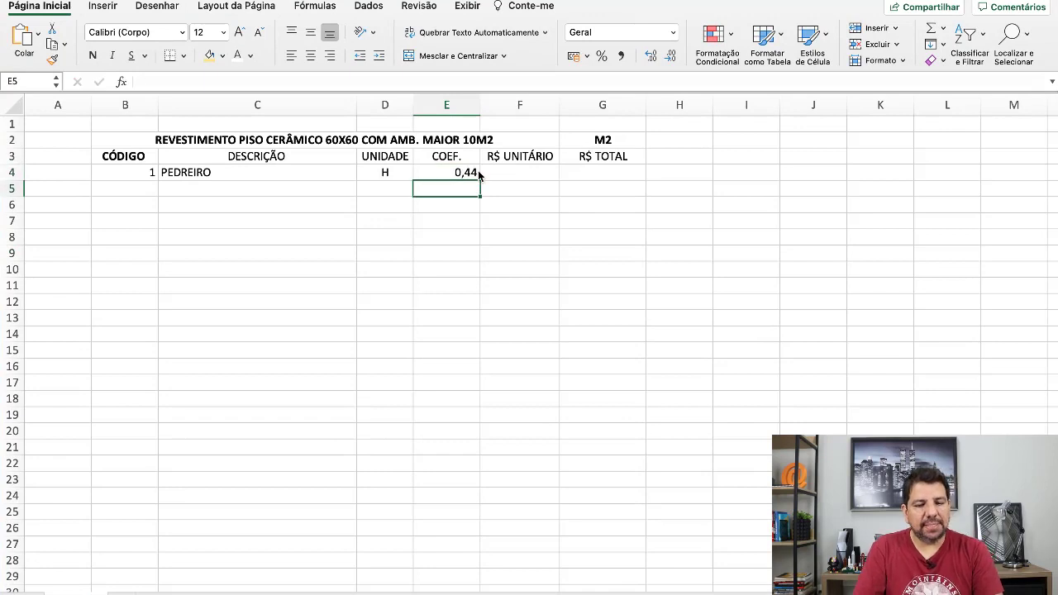
click(603, 142)
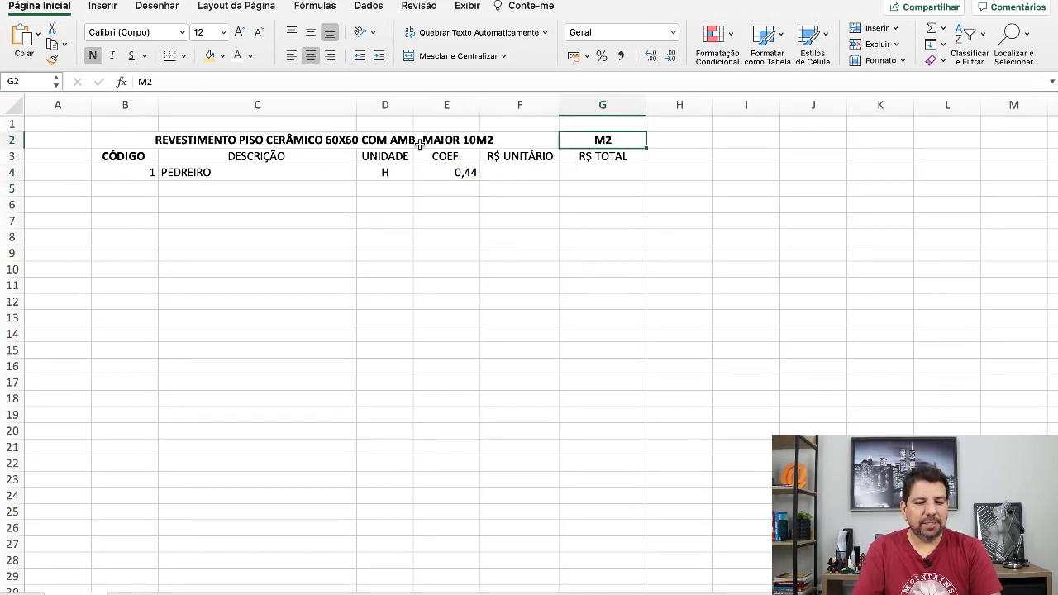
click(295, 175)
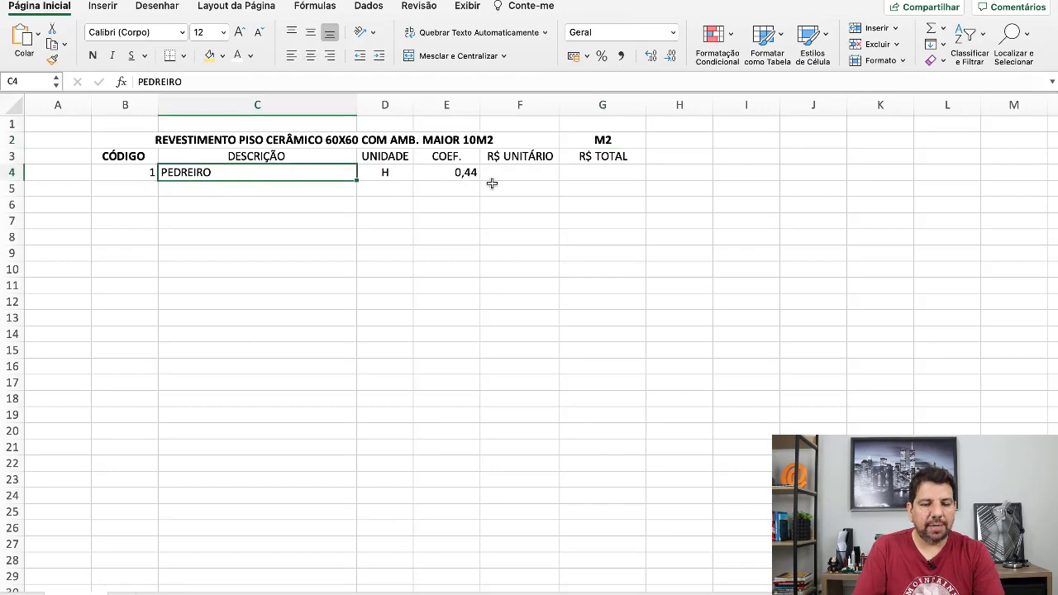
click(521, 175)
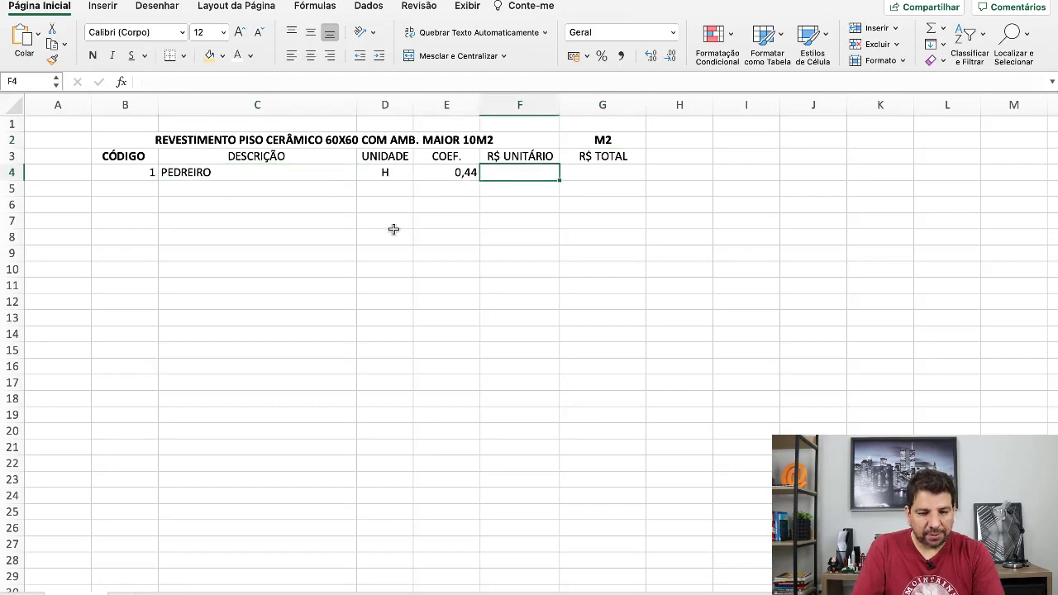
Step: Switch to ecustos in Safari and expand item 88256, AZULEJISTA OU LADRILHISTA COM ENCARGOS COMPLEMENTARES, to review its component inputs
key(ctrl+Up)
click(547, 48)
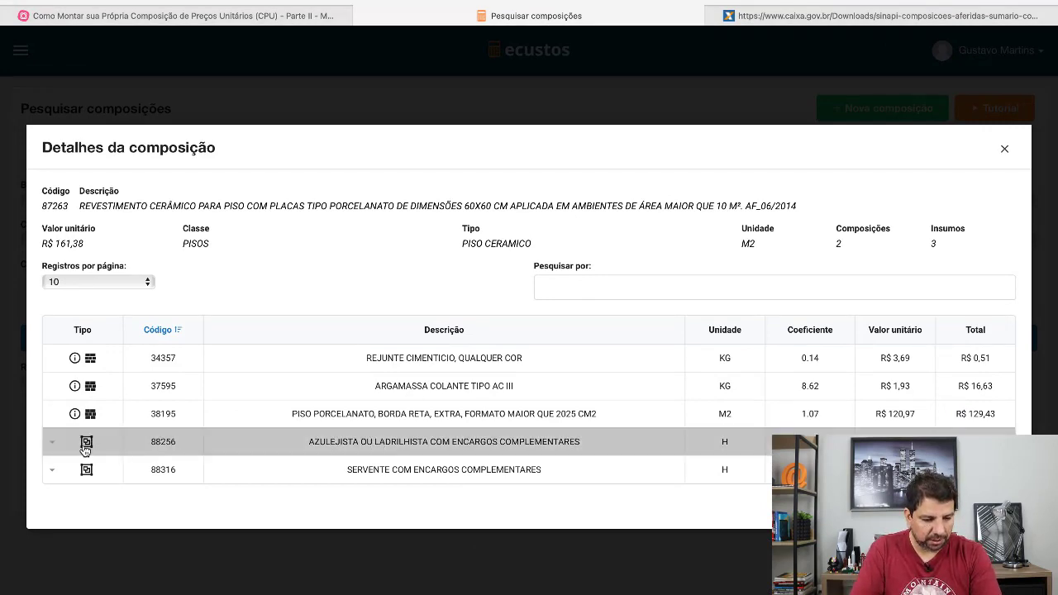
click(49, 442)
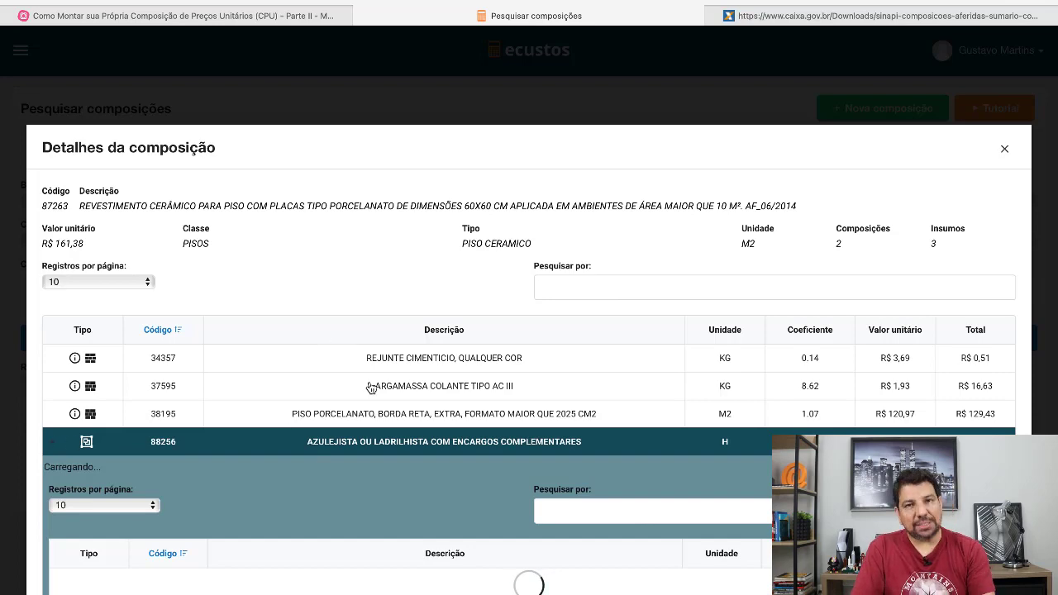
scroll(418, 386, down, 2)
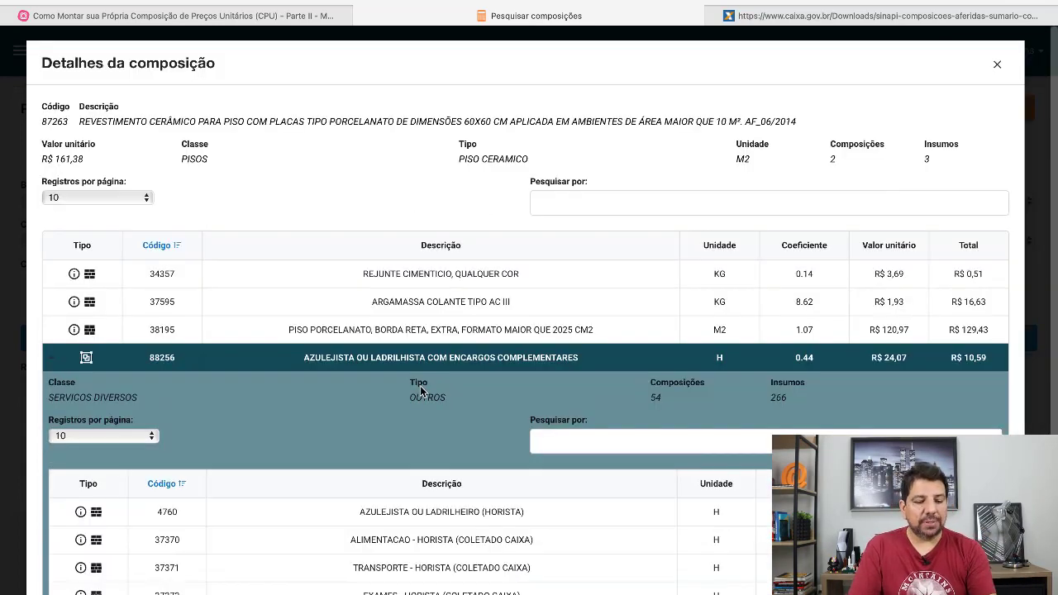
scroll(420, 385, down, 4)
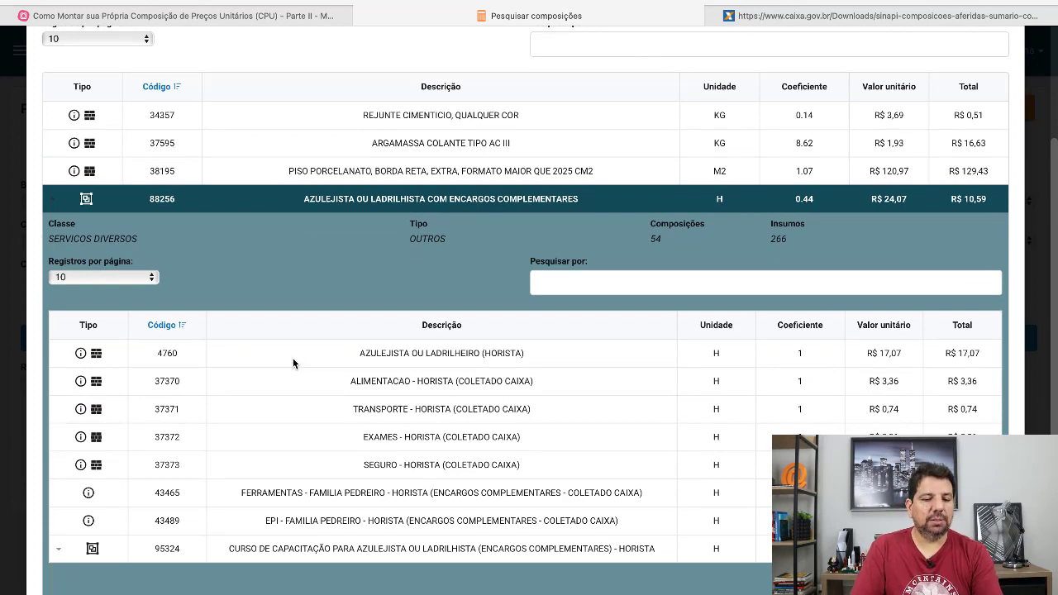
scroll(290, 354, up, 4)
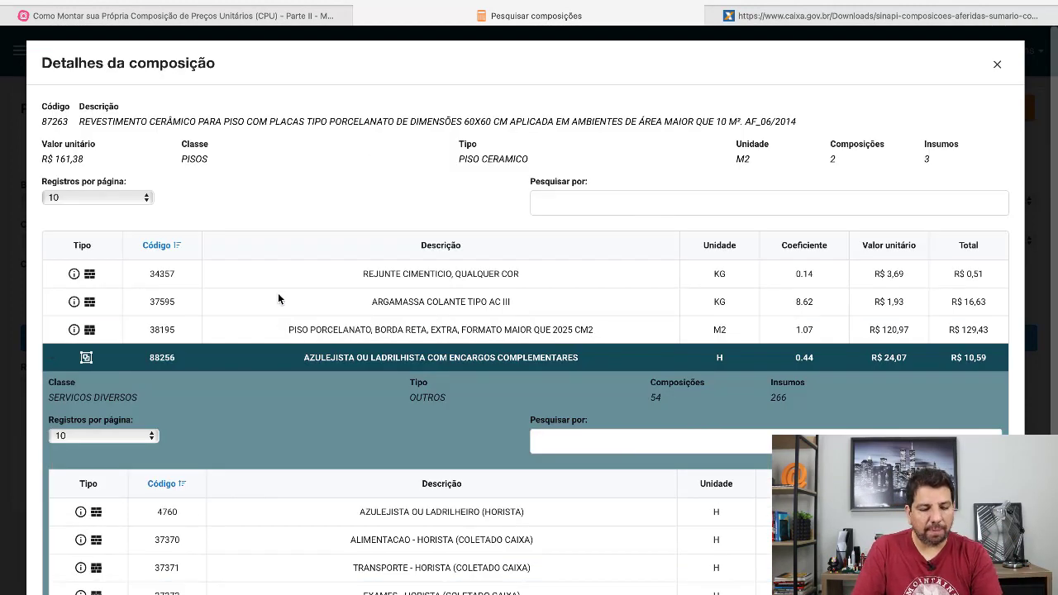
scroll(277, 299, down, 4)
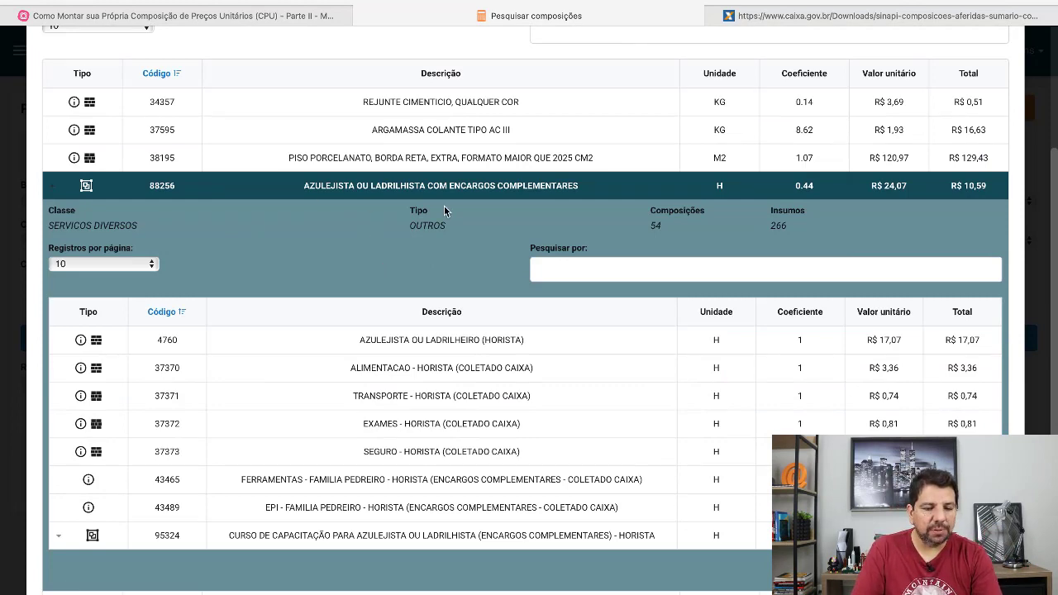
scroll(404, 287, down, 1)
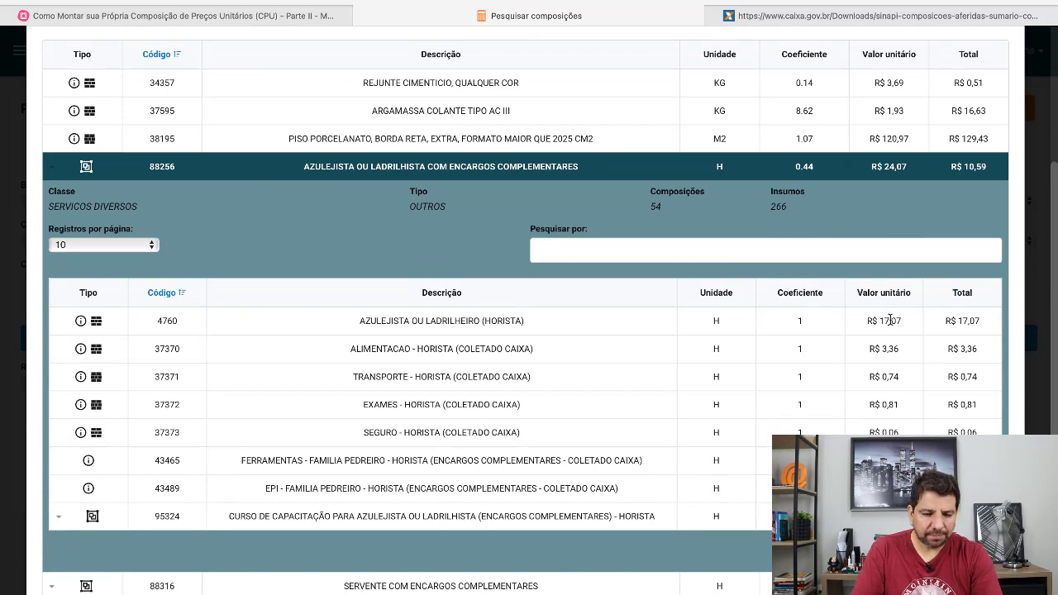
Step: Review the cost components inside item 88256, from the AZULEJISTA OU LADRILHEIRO hourly rate through food, transport, exams, insurance and EPI
drag(878, 322, 906, 319)
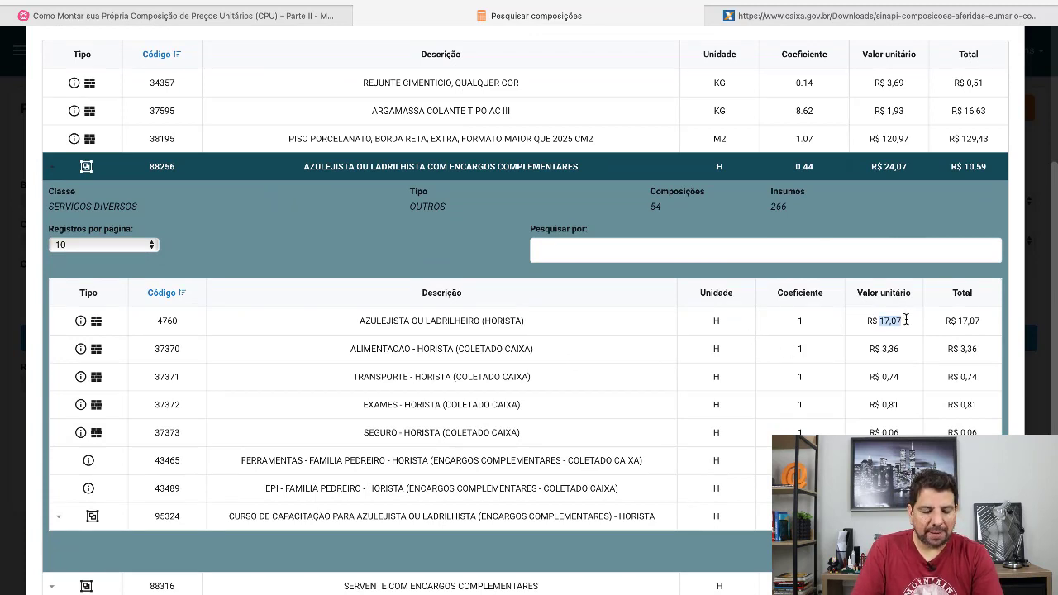
drag(357, 352, 529, 353)
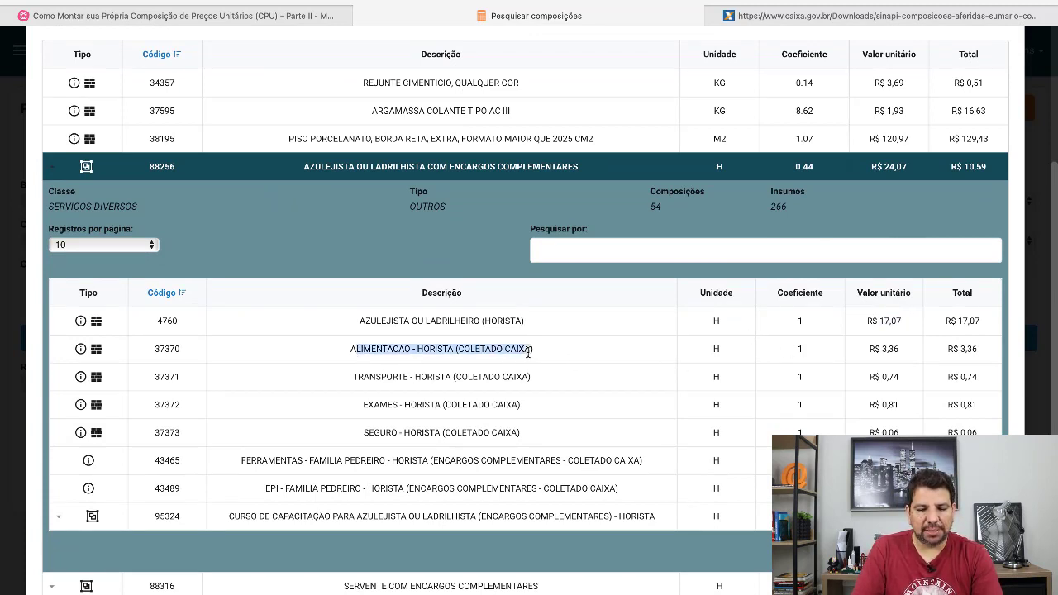
click(712, 349)
drag(783, 349, 906, 350)
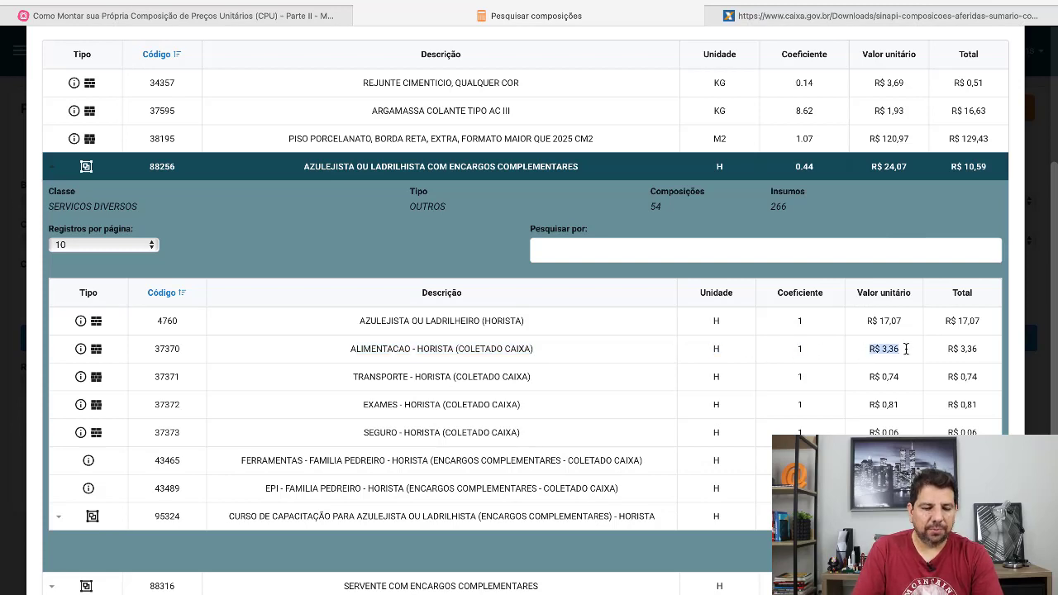
triple_click(377, 380)
drag(345, 413, 450, 405)
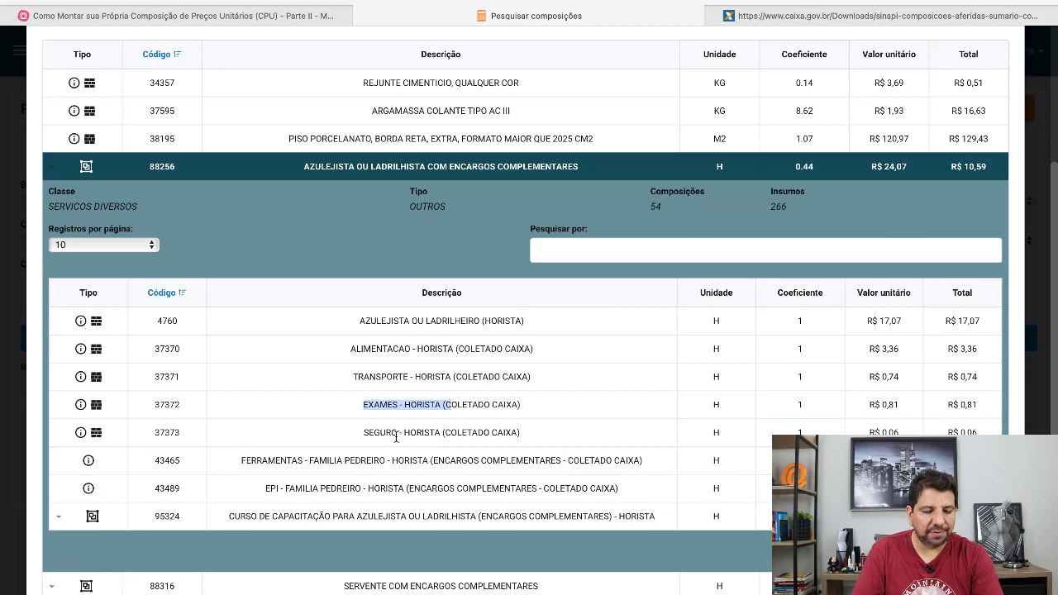
drag(398, 432, 467, 432)
drag(266, 487, 330, 488)
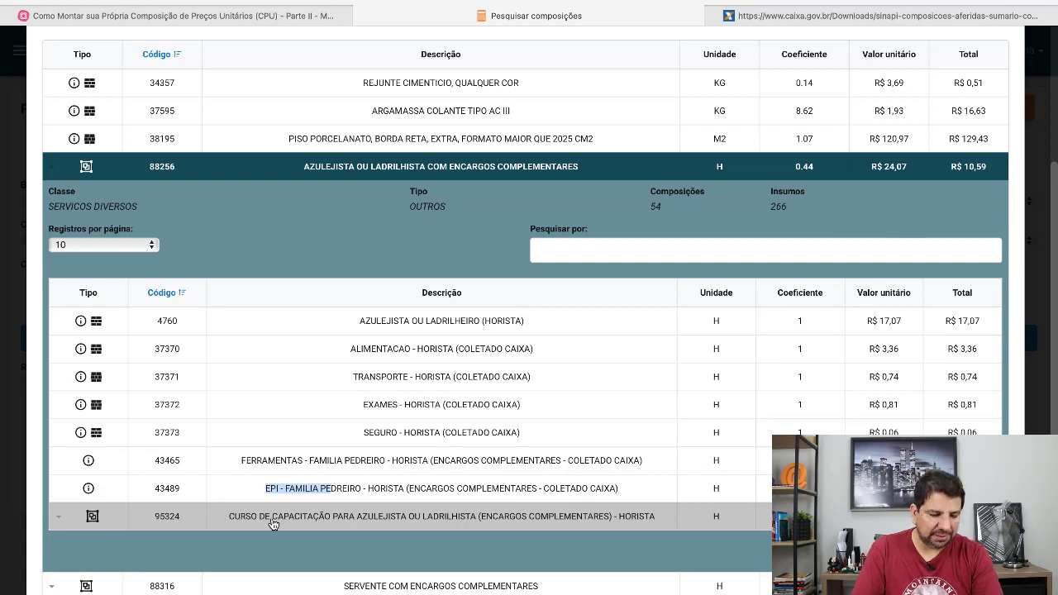
Step: Expand training item 95324 to inspect its inputs, and collapse both it and item 88256
click(277, 519)
scroll(257, 444, down, 3)
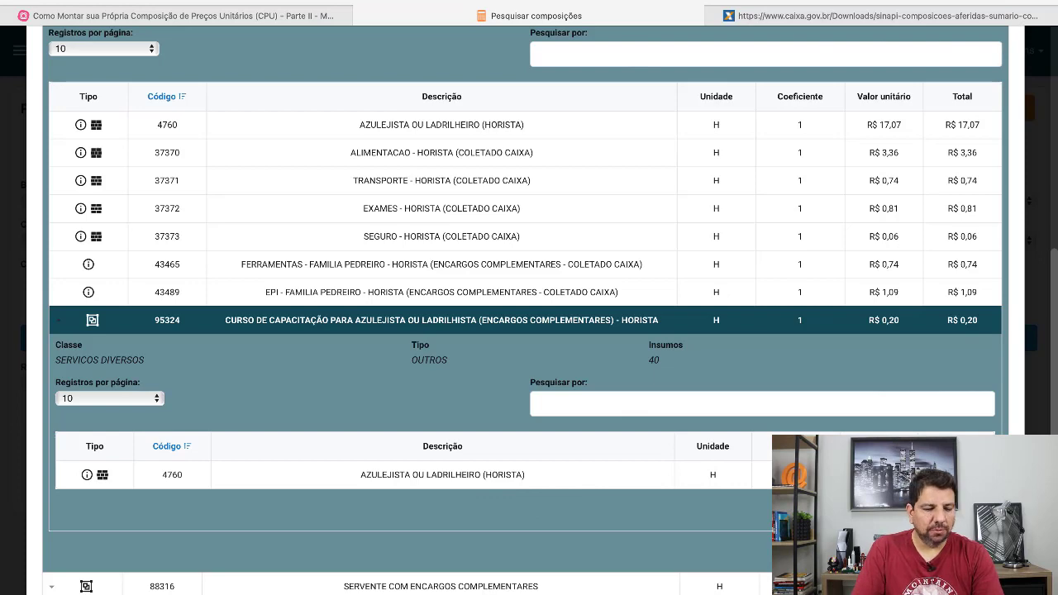
click(67, 323)
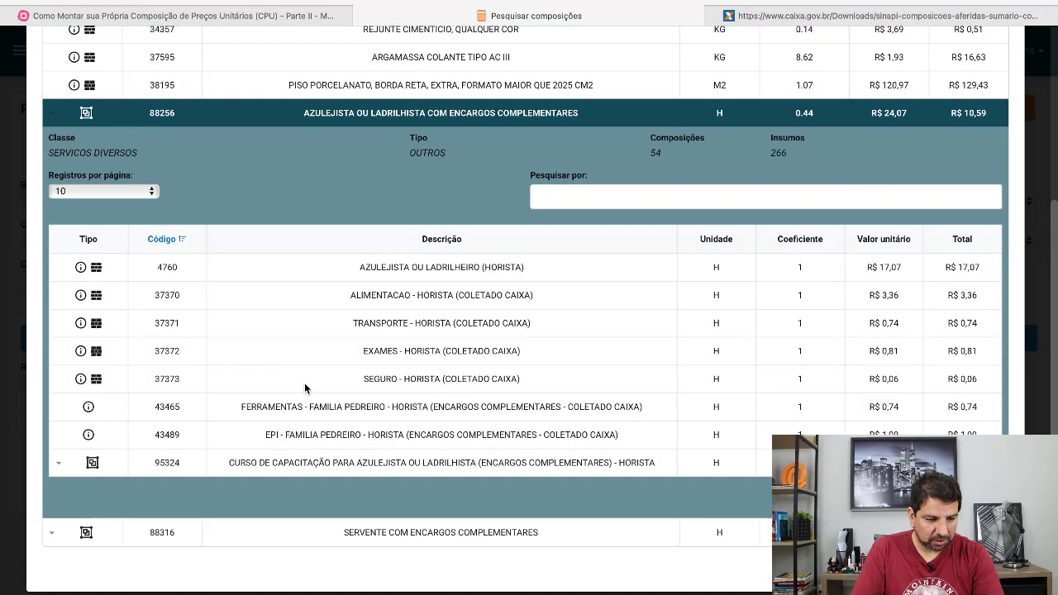
click(55, 117)
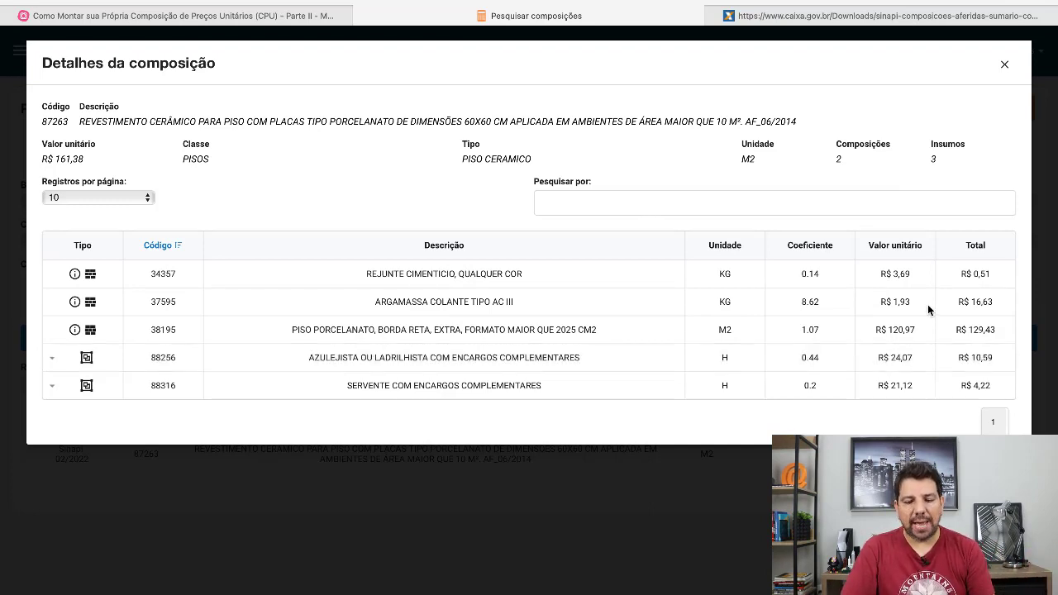
Step: Switch to Excel and enter 24,07 as the PEDREIRO unit price in cell F4
key(ctrl+Up)
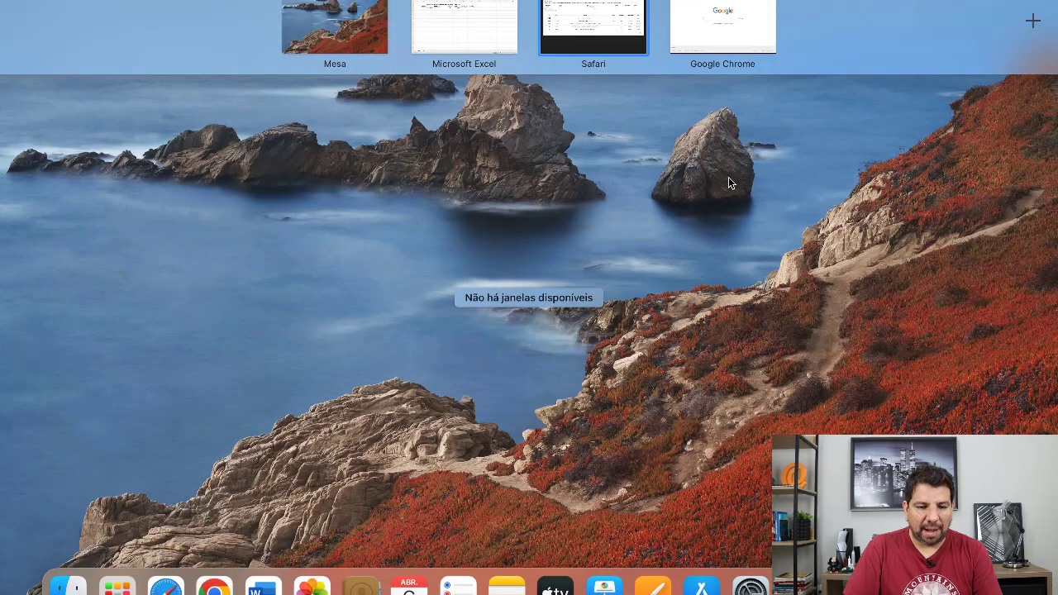
click(463, 28)
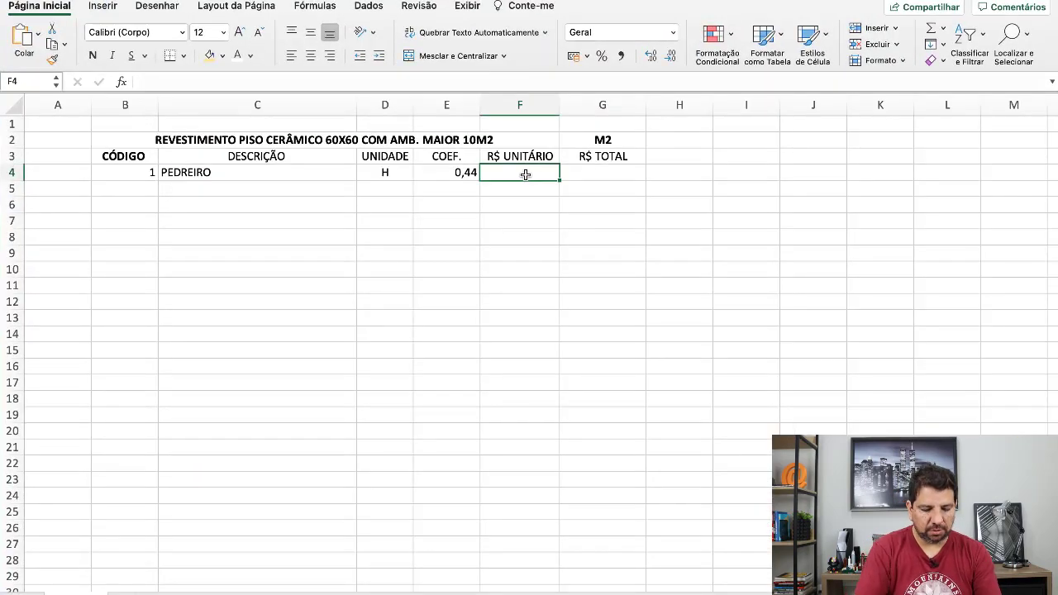
text(24,07)
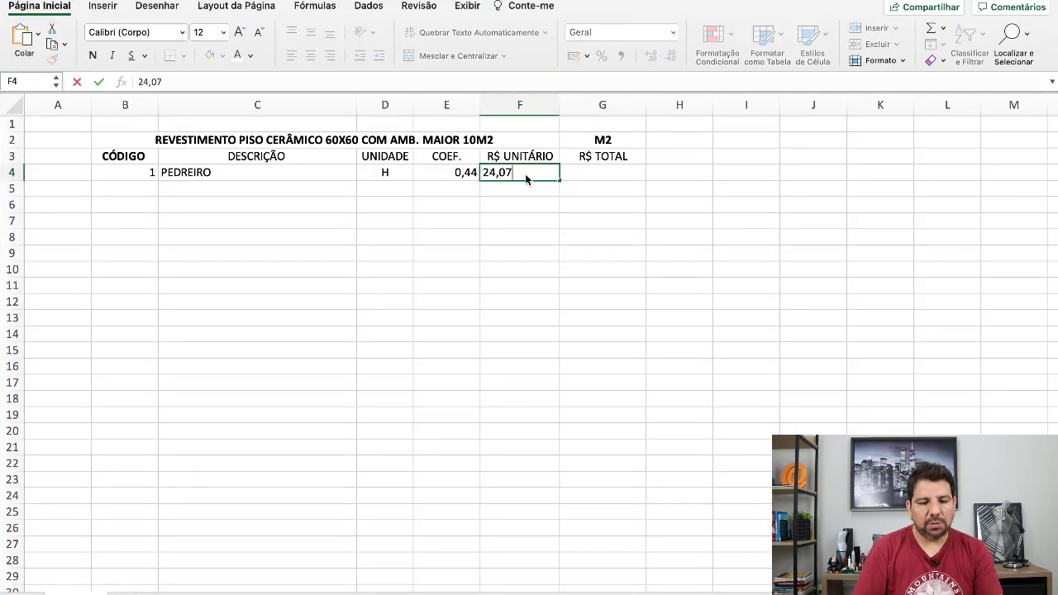
key(Tab)
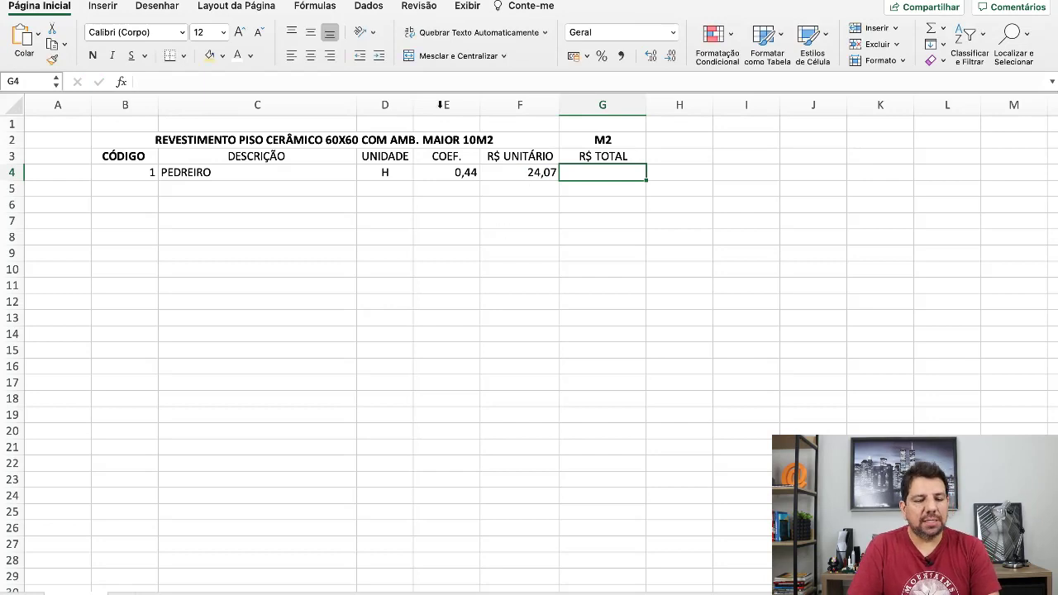
Step: Center the contents of columns E and F, COEF. and R$ UNITÁRIO
drag(451, 106, 516, 106)
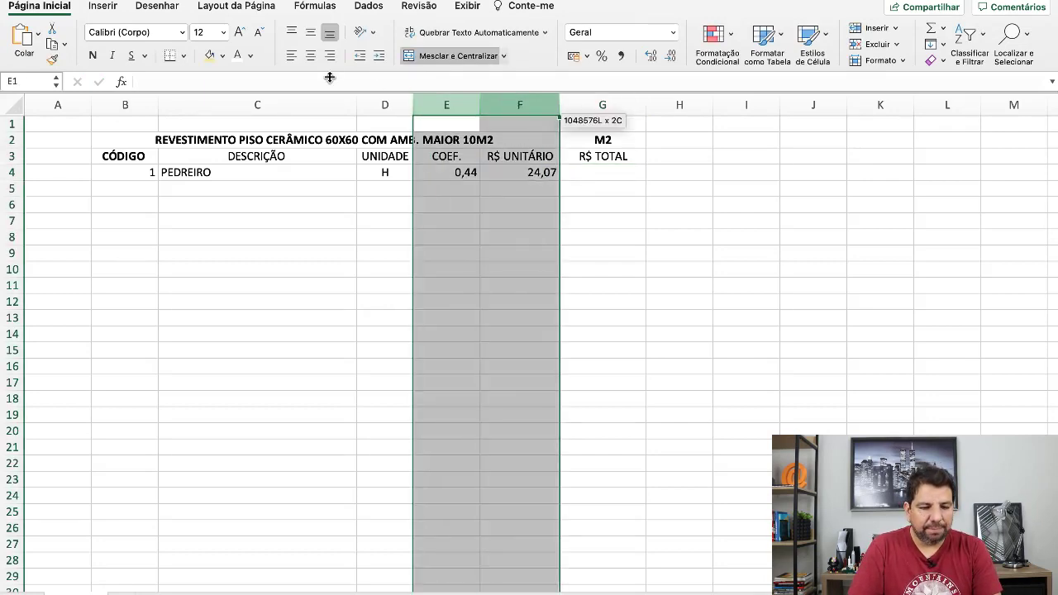
click(310, 55)
click(407, 281)
Step: Calculate the PEDREIRO total in cell G4 with the formula =E4*F4
click(578, 252)
click(606, 158)
click(607, 171)
text(=)
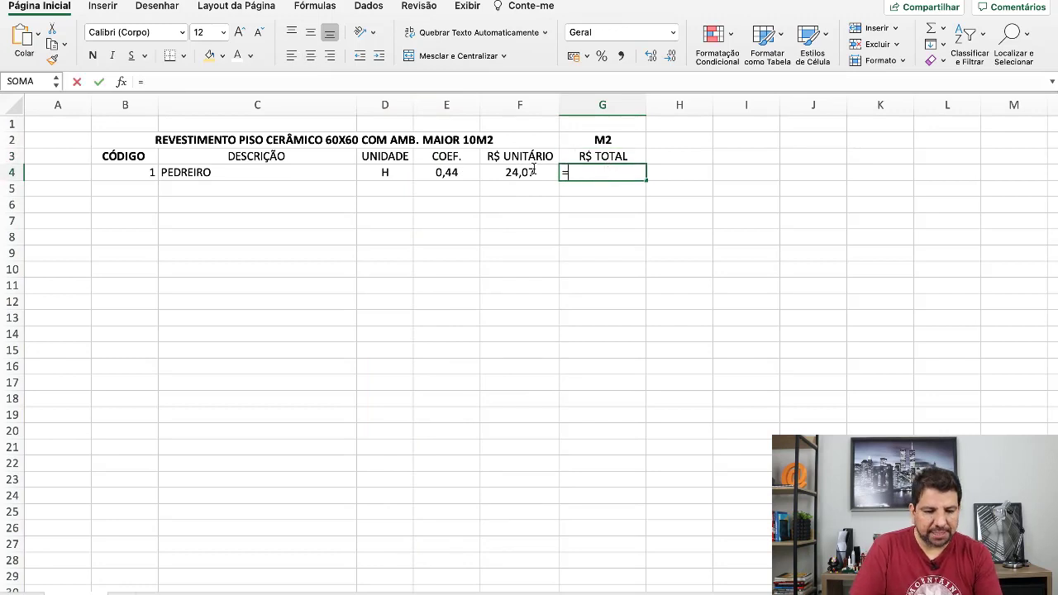
click(446, 189)
click(450, 173)
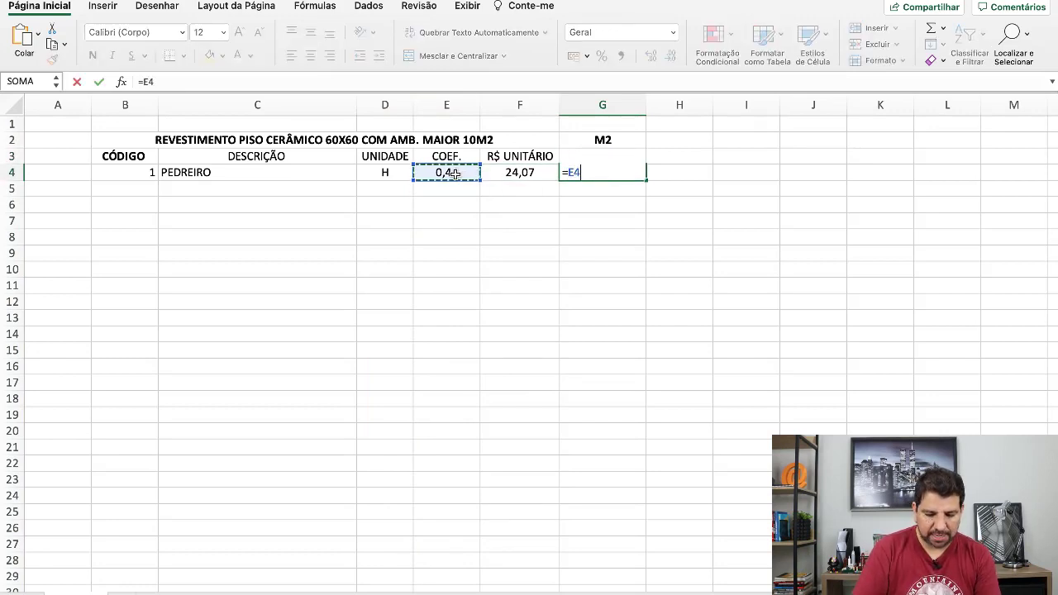
text(*)
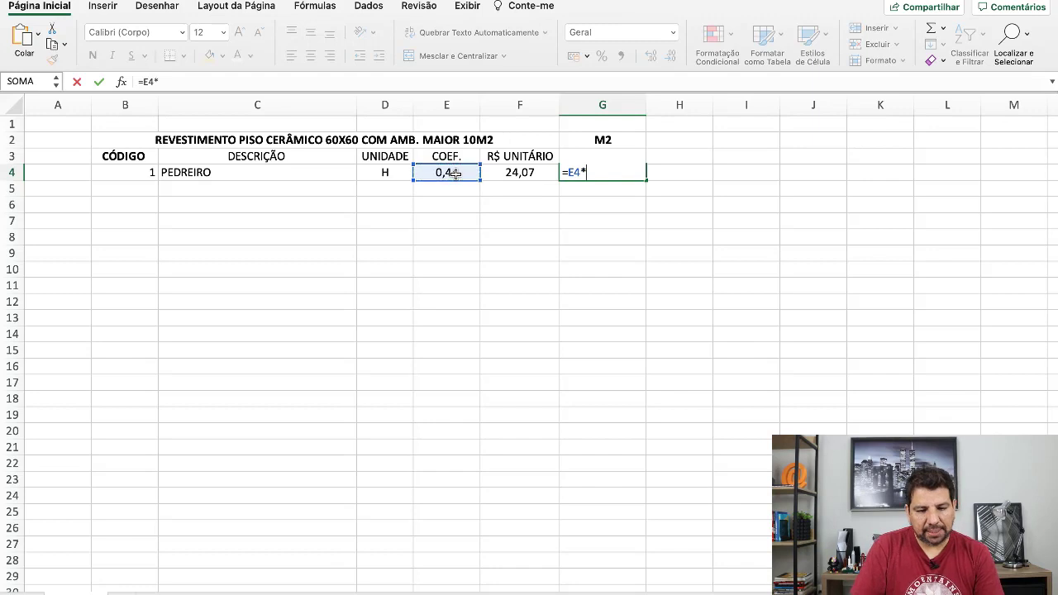
click(526, 172)
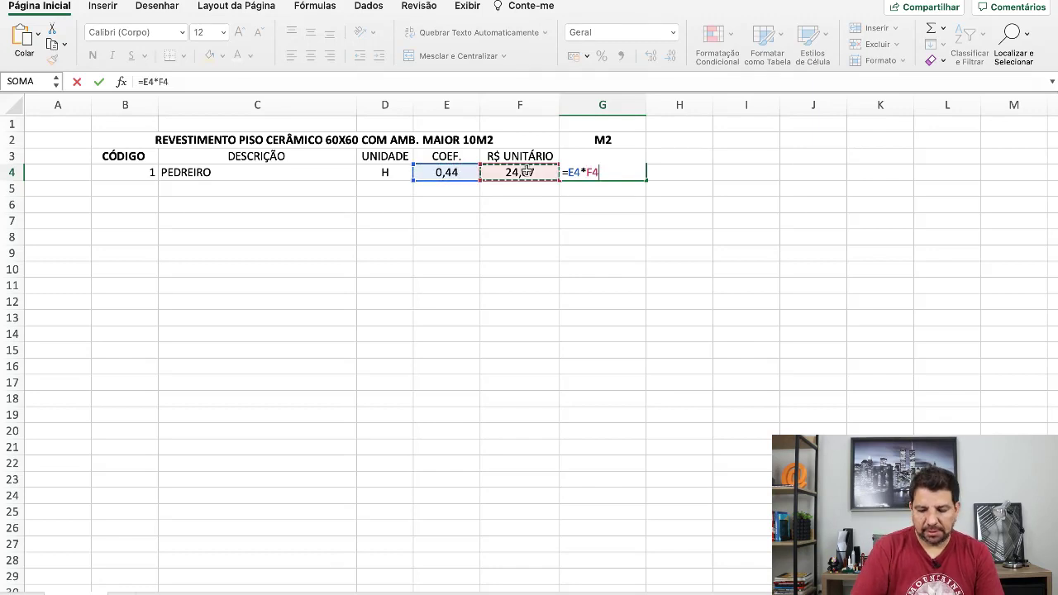
key(Return)
Step: Format column G as Número with 2 decimal places and the thousands separator
click(529, 237)
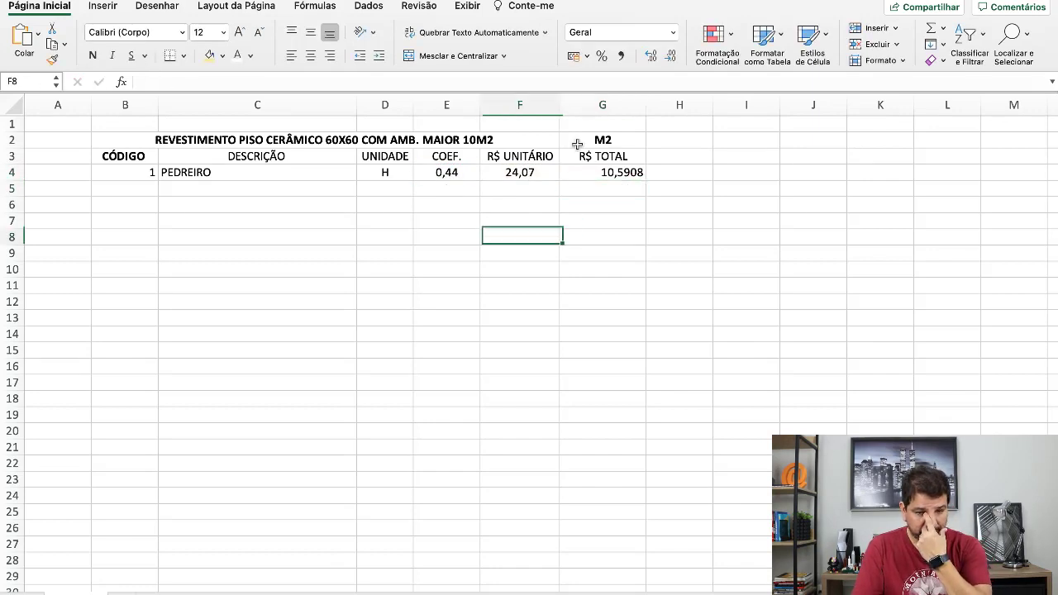
click(602, 105)
right_click(604, 107)
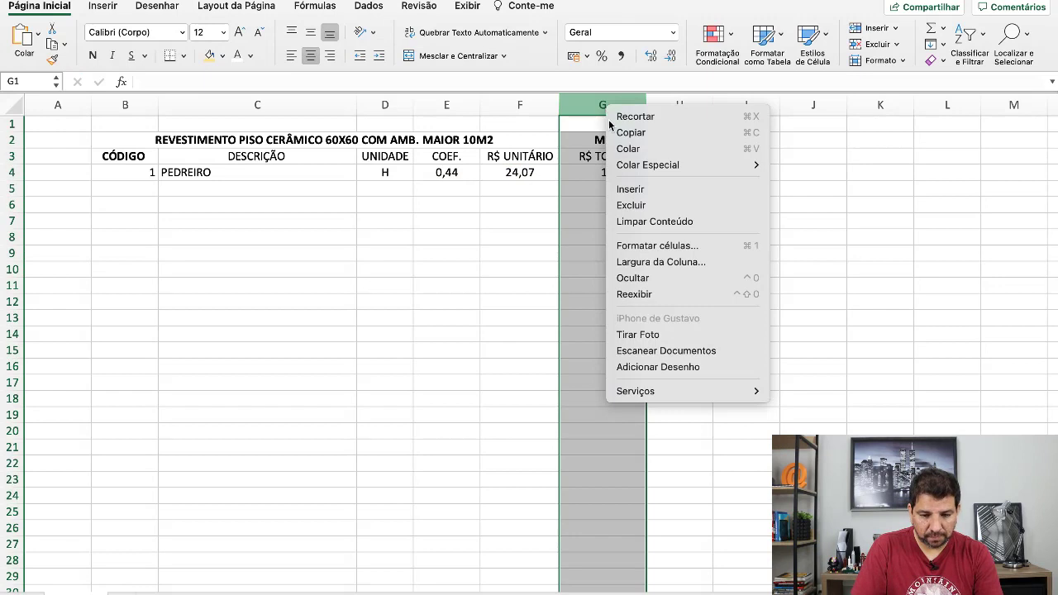
click(661, 246)
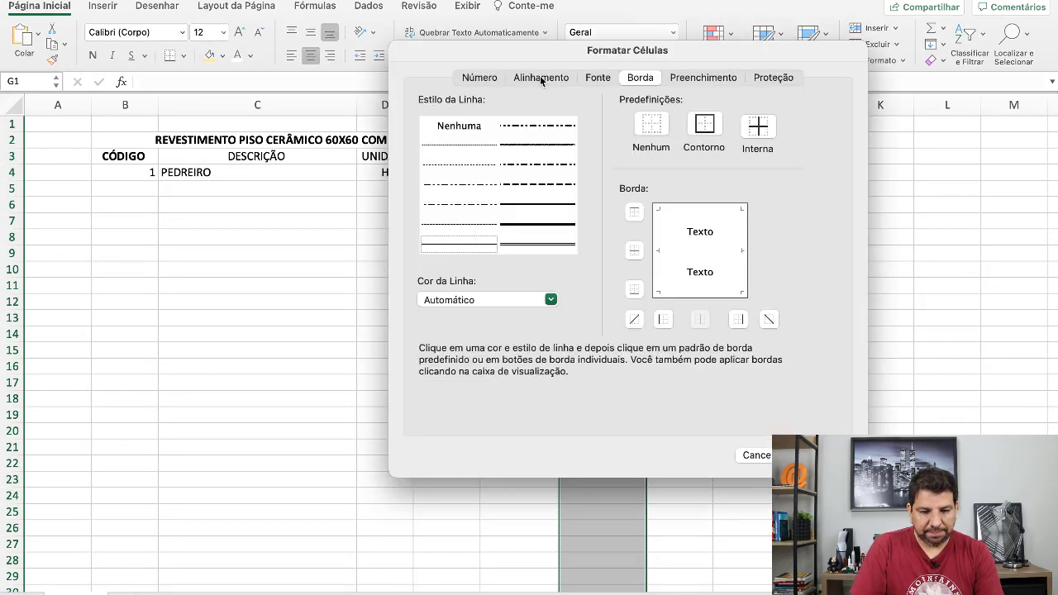
click(472, 80)
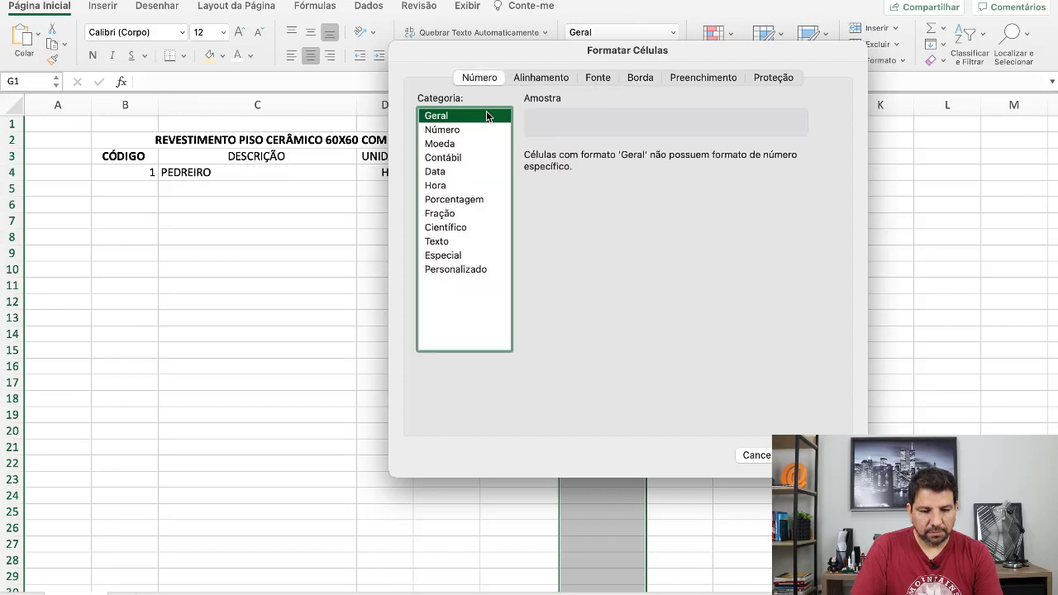
click(465, 134)
click(533, 174)
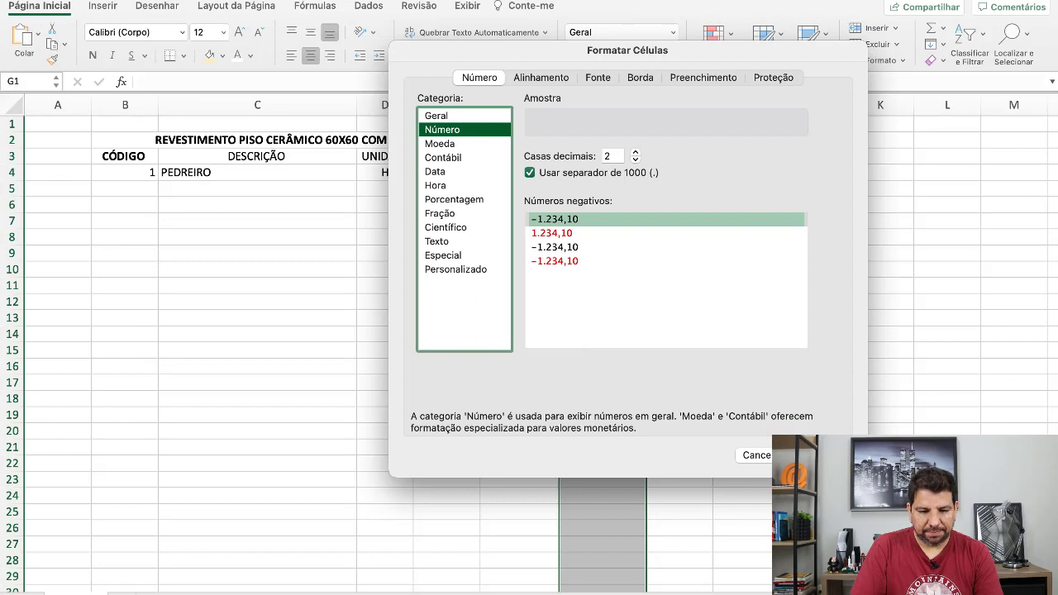
key(Return)
right_click(302, 317)
key(Escape)
Step: Center the contents of column G, R$ TOTAL
click(603, 103)
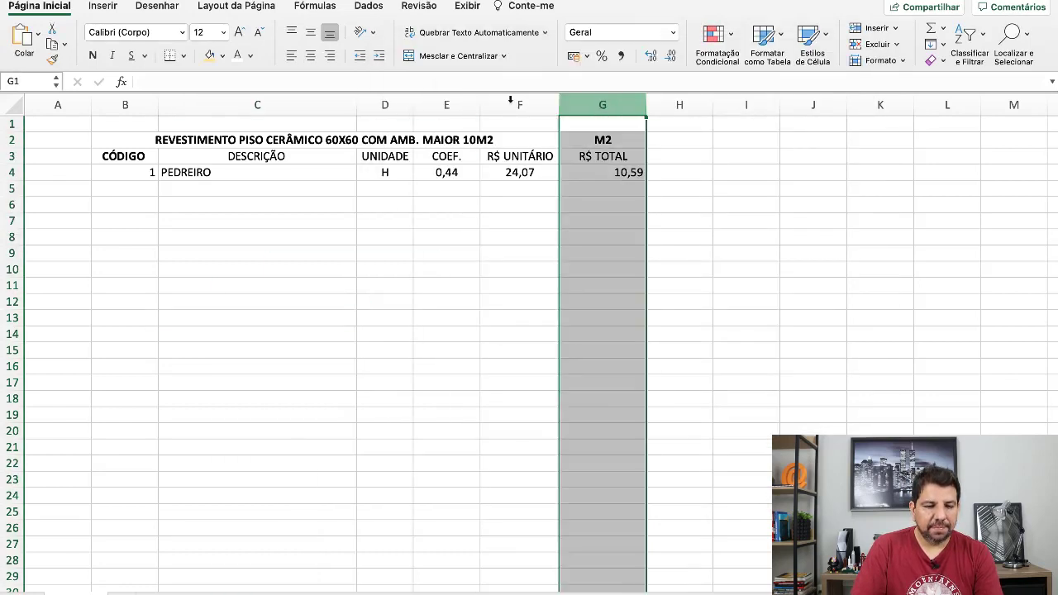
click(305, 60)
click(352, 314)
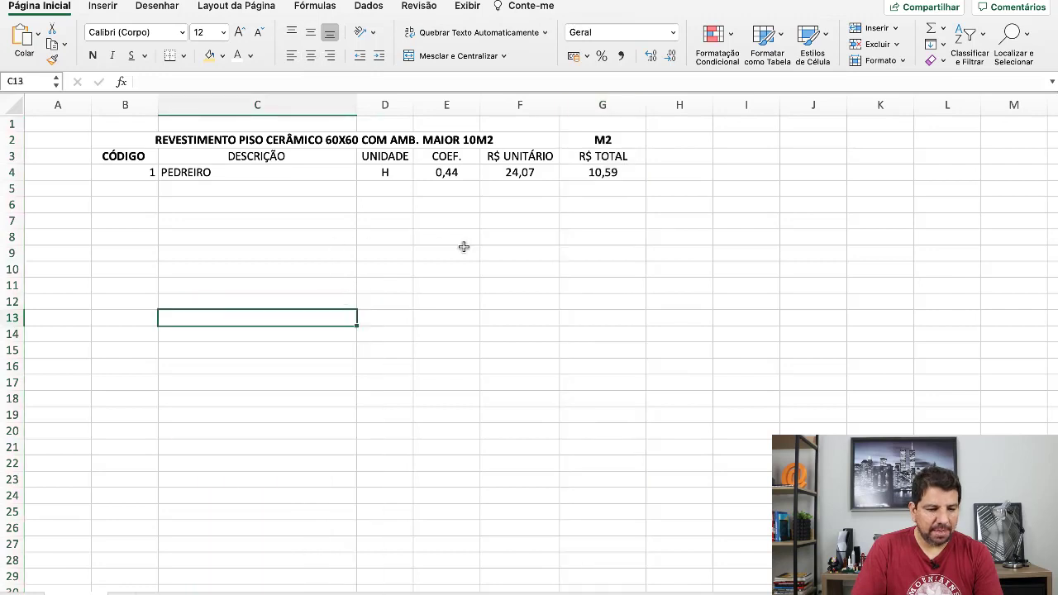
Step: Fill in row 5 with code 02, description SERVENTE, unit H and coefficient 0,2
click(149, 190)
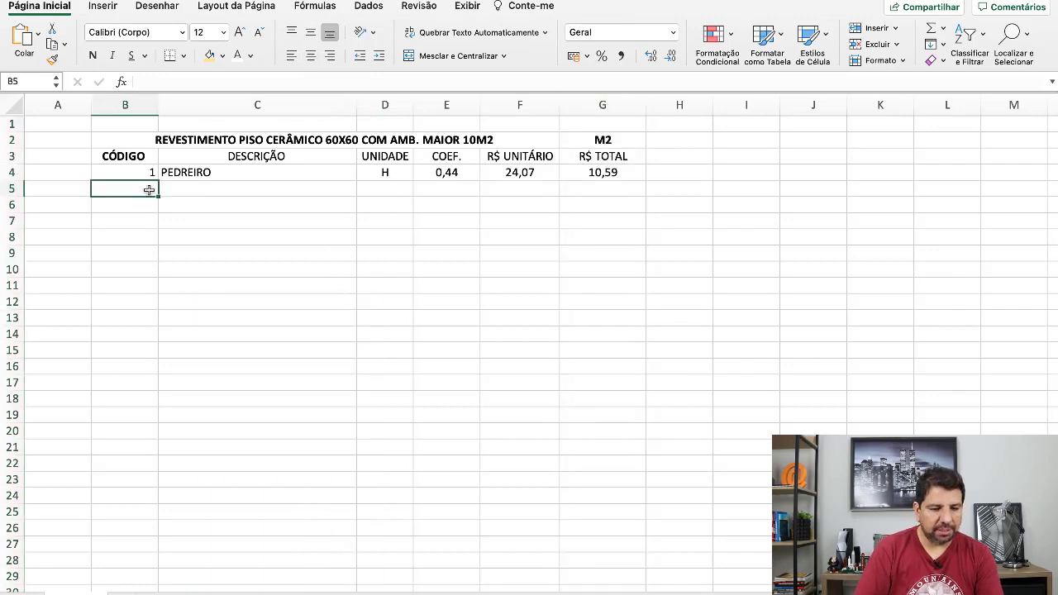
text(02)
key(Tab)
text(SERVENTE)
key(Tab)
text(H)
key(Tab)
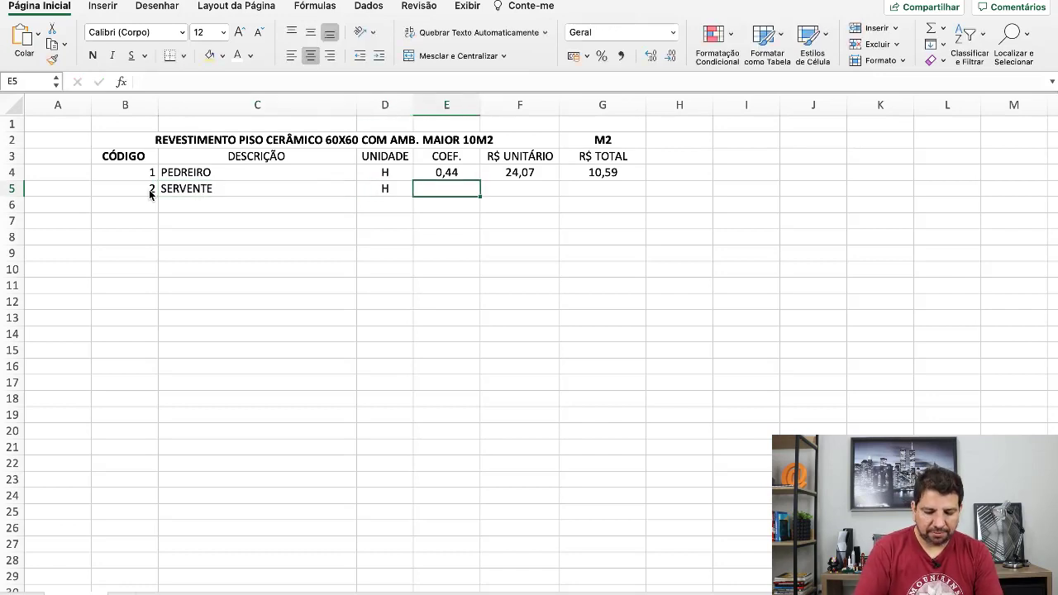
text(0,2)
key(Tab)
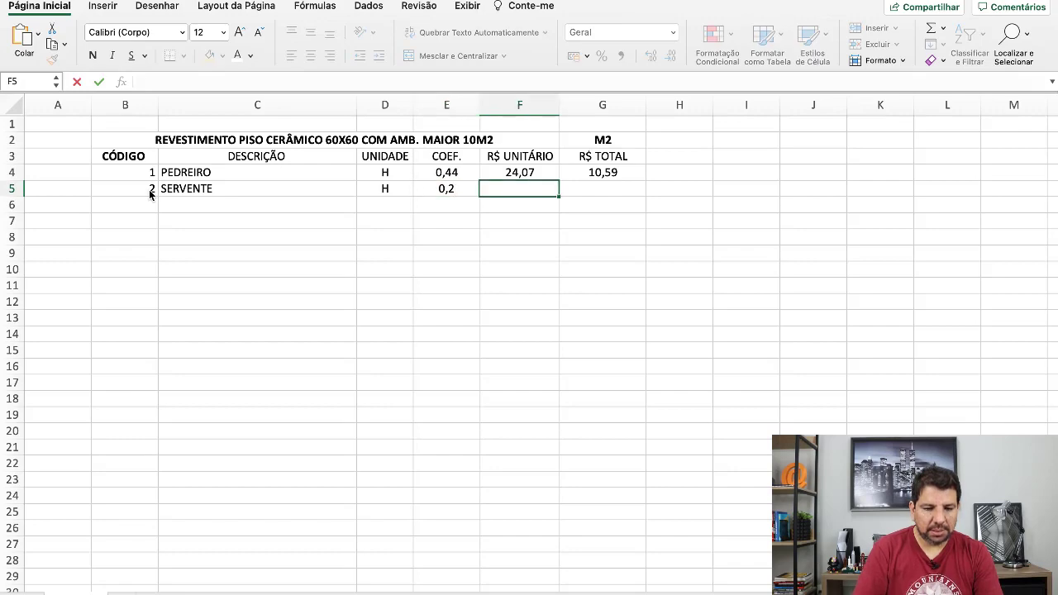
Step: Switch to ecustos in Safari and expand item 88316, SERVENTE COM ENCARGOS COMPLEMENTARES, to review its components and unit price, then collapse it
key(ctrl+Up)
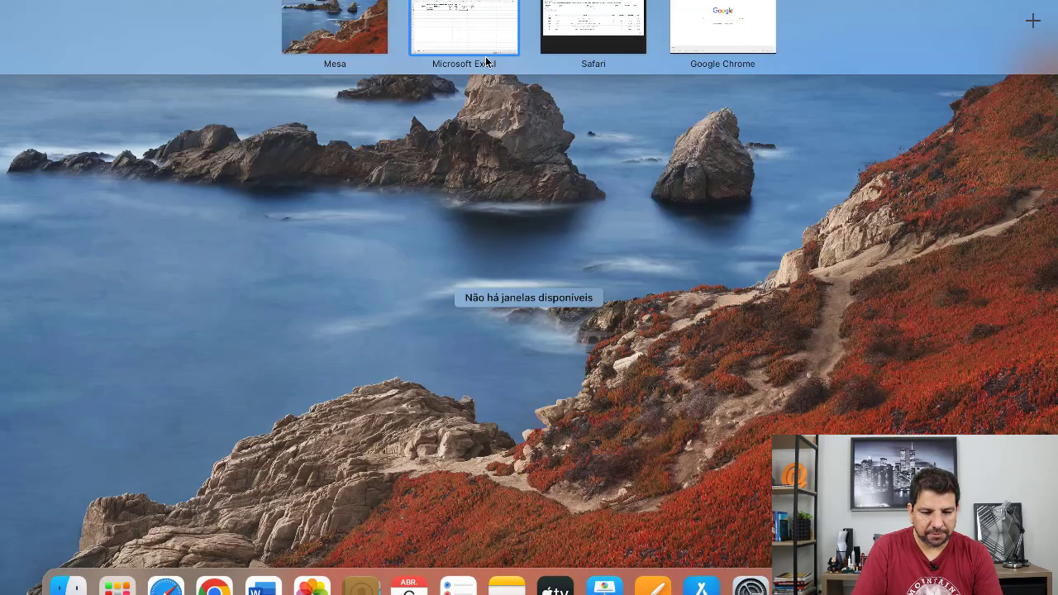
click(562, 45)
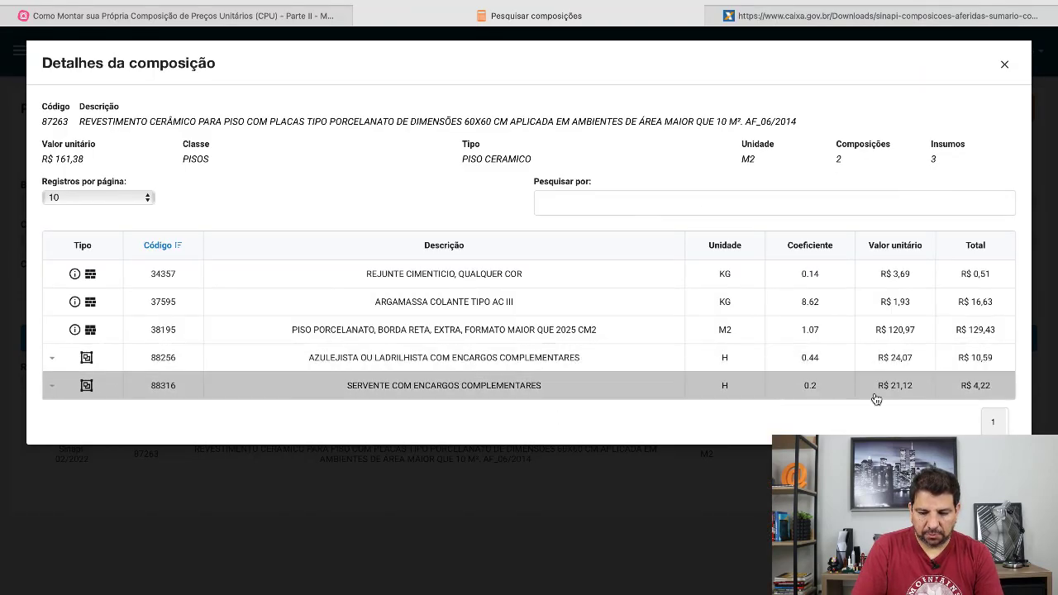
click(479, 386)
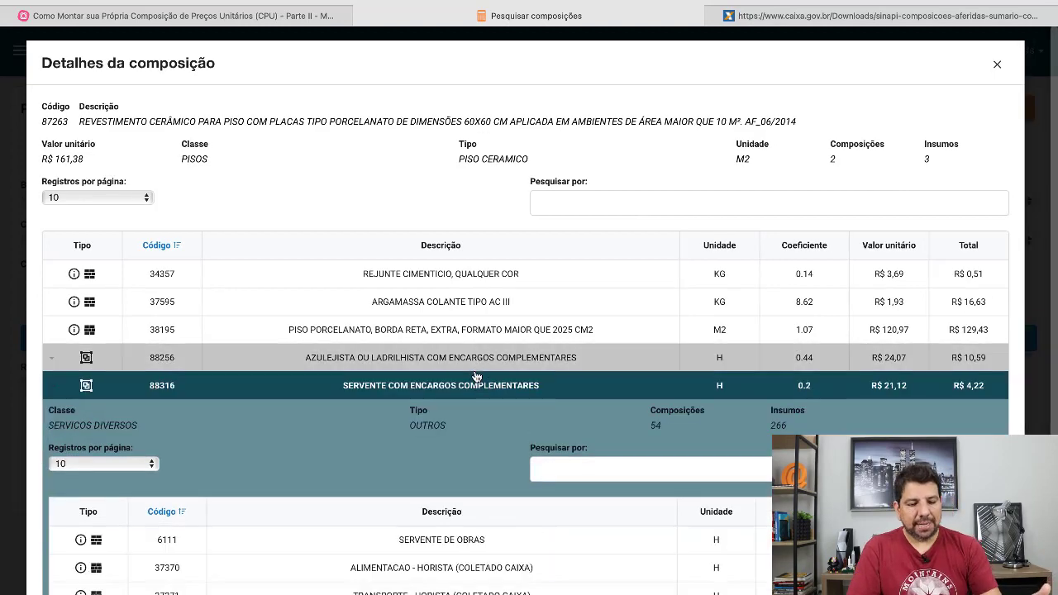
scroll(462, 384, down, 5)
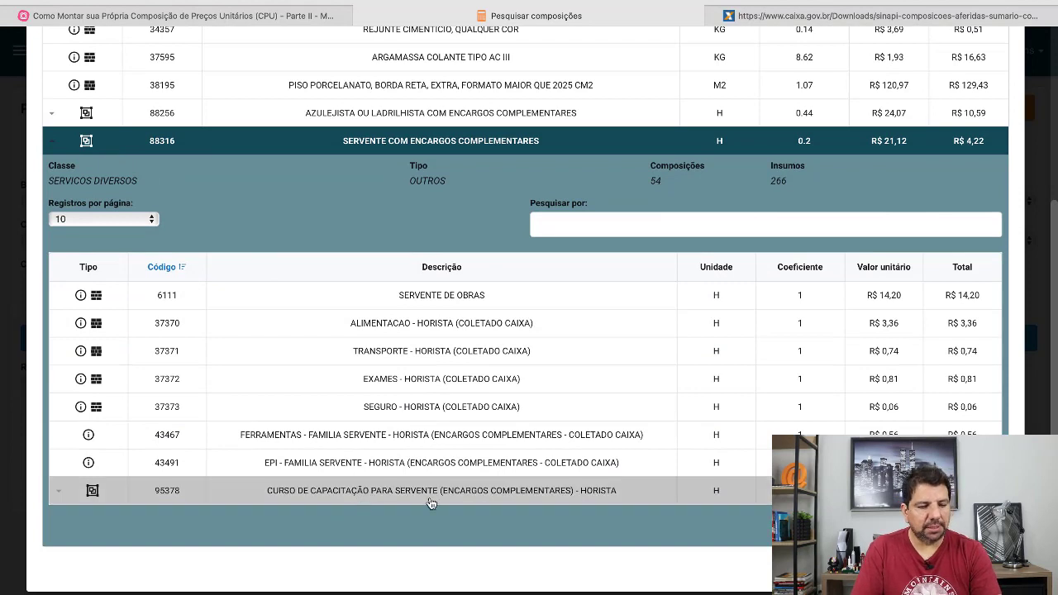
click(52, 140)
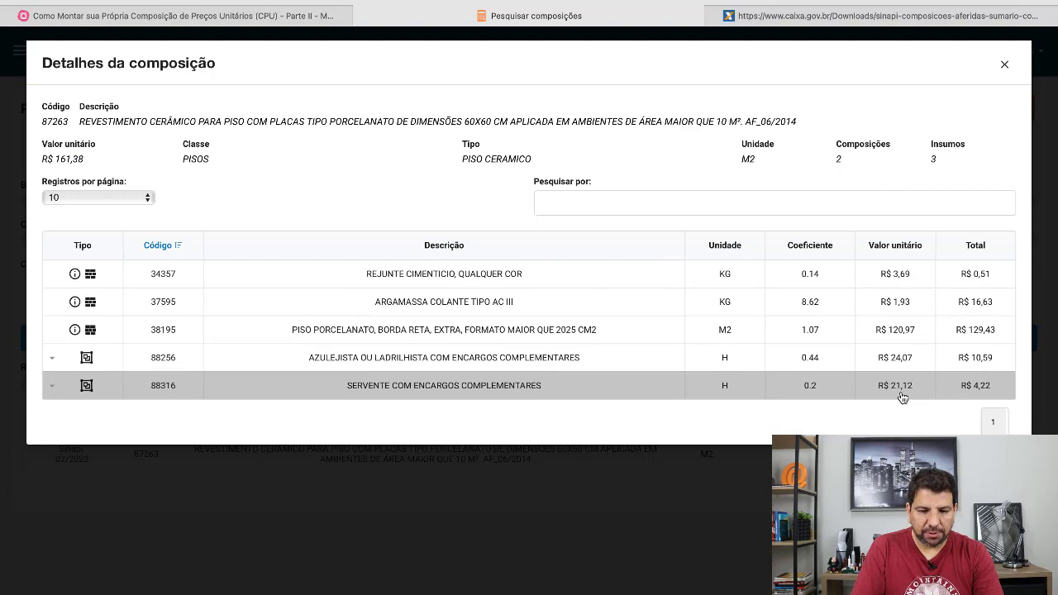
Step: Switch to Excel, enter 21,12 as the SERVENTE unit price in F5 and fill the total formula from G4 down to G5
key(ctrl+Up)
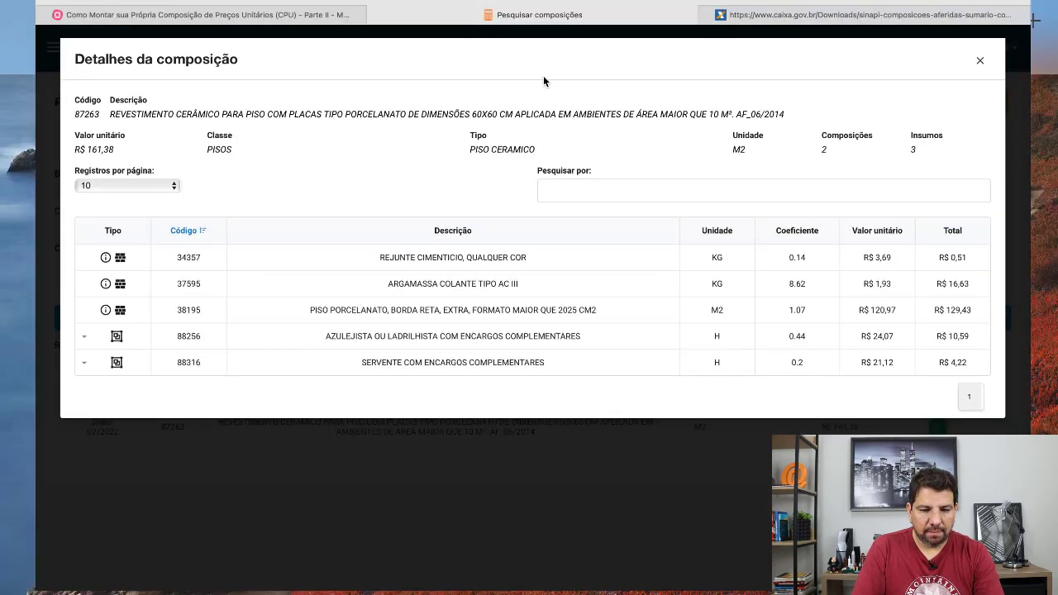
click(466, 32)
text(21,12)
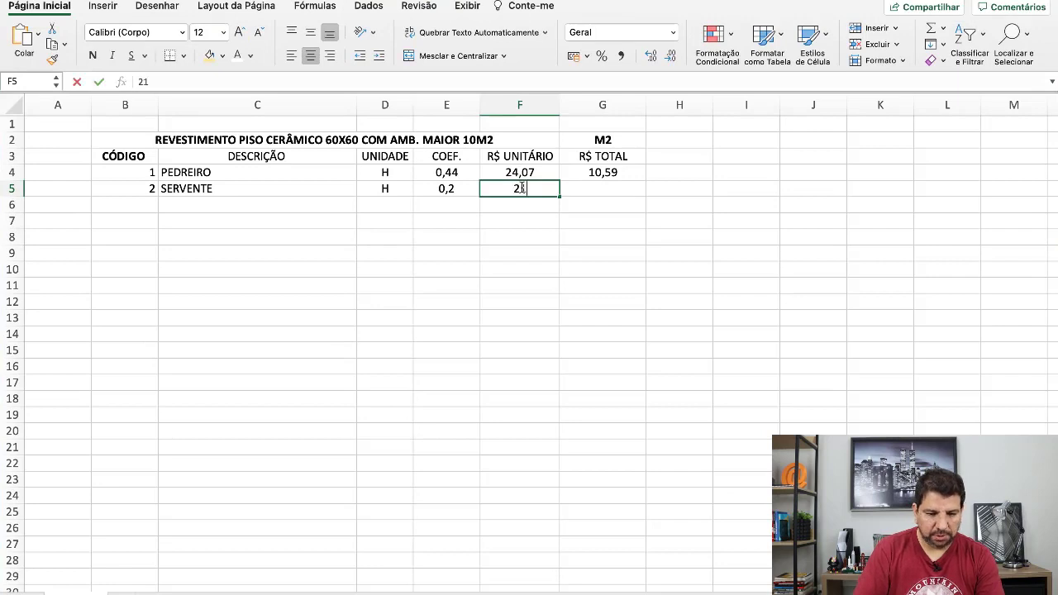
key(Tab)
click(643, 172)
drag(646, 181, 647, 195)
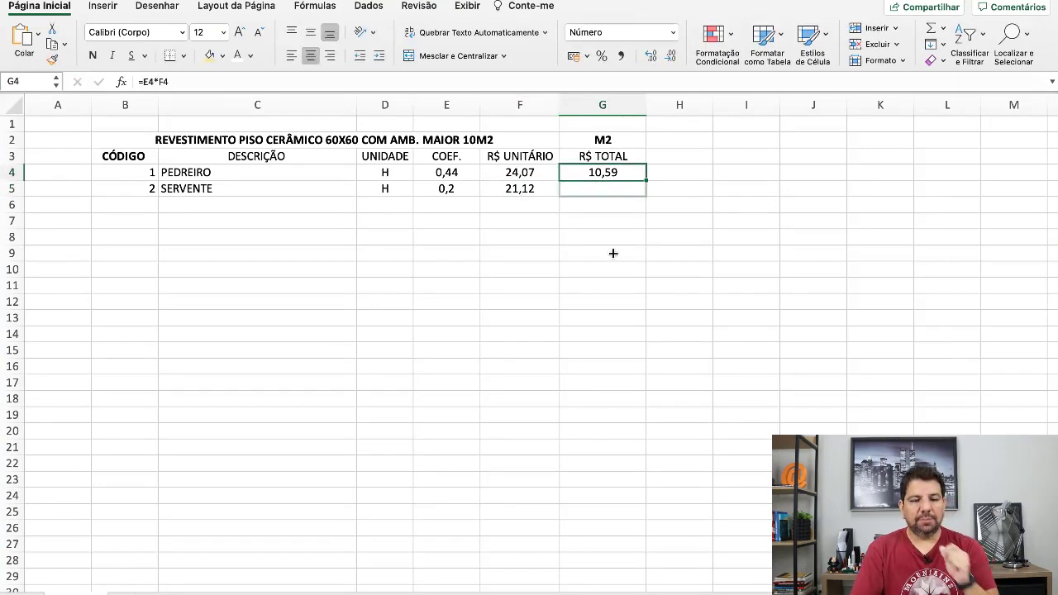
Step: Switch to the mind map in Safari, expand the Produtividade M.O Composição - 87263 - Sinapi branch and examine the PEDREIRO productivity calculation
click(588, 289)
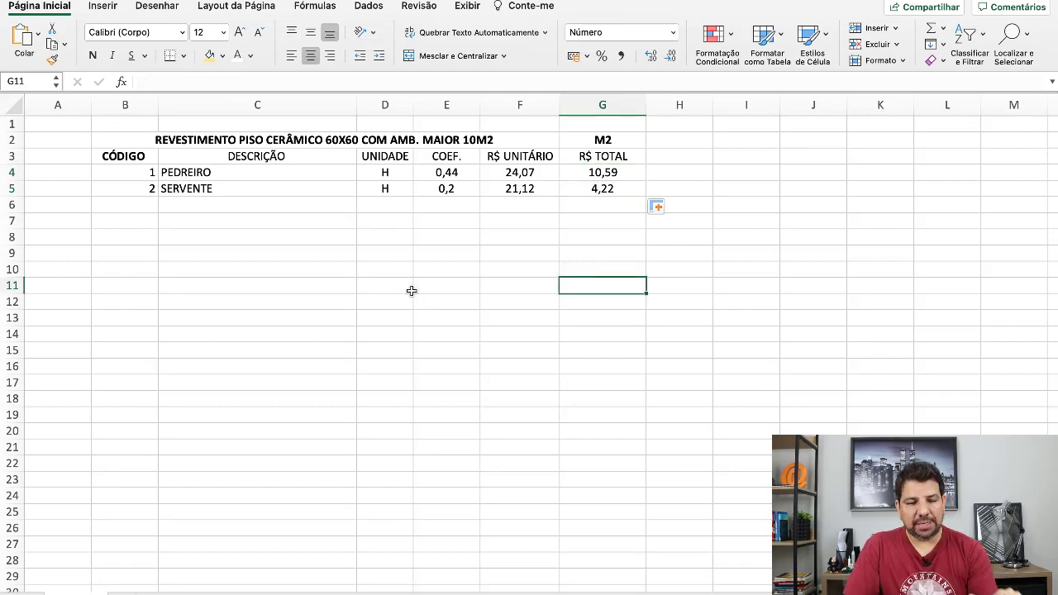
key(ctrl+Up)
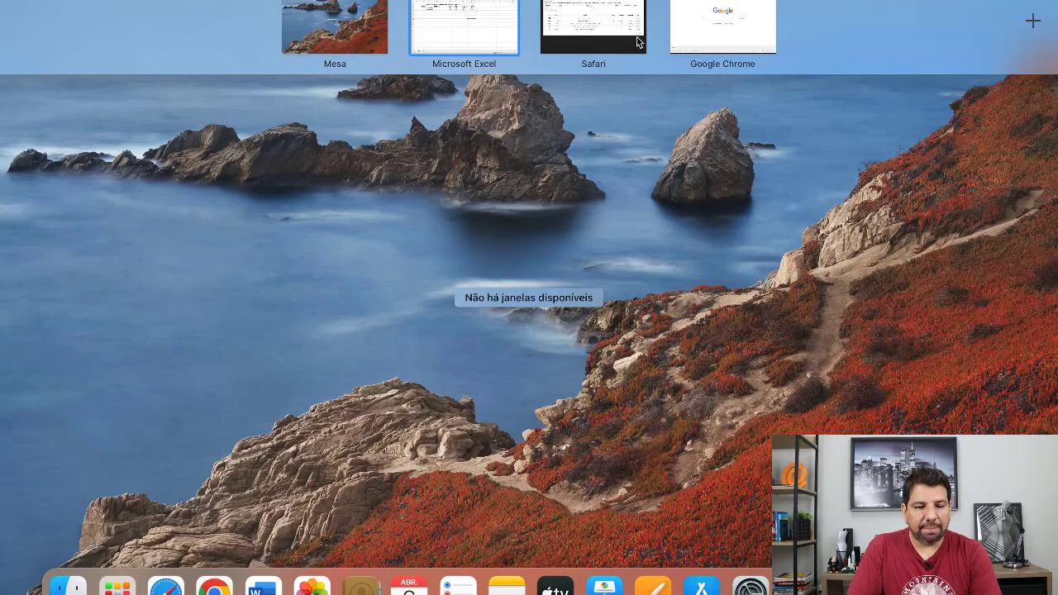
click(589, 39)
click(233, 17)
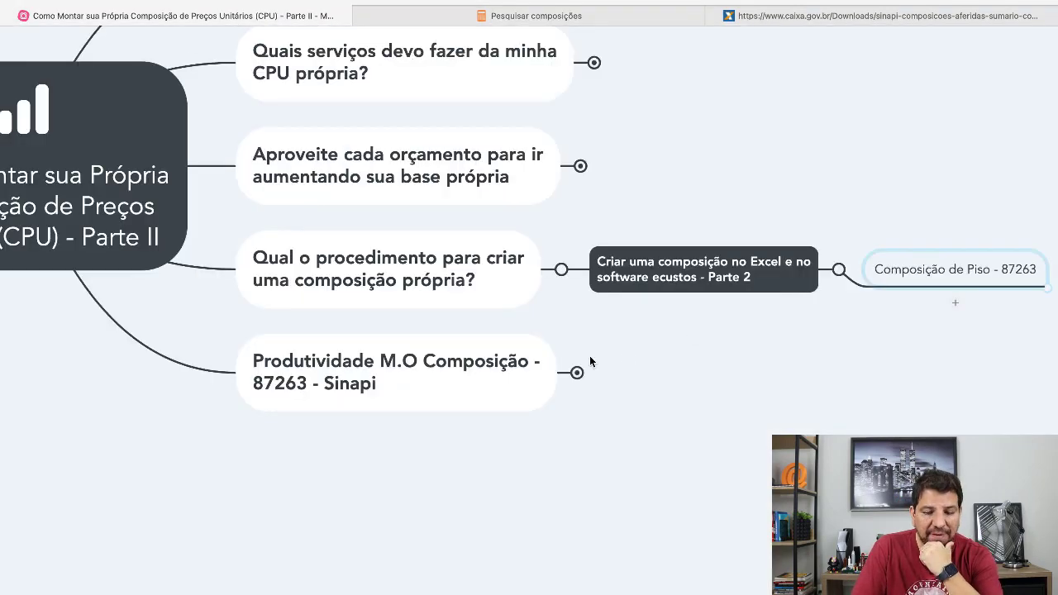
drag(589, 361, 533, 245)
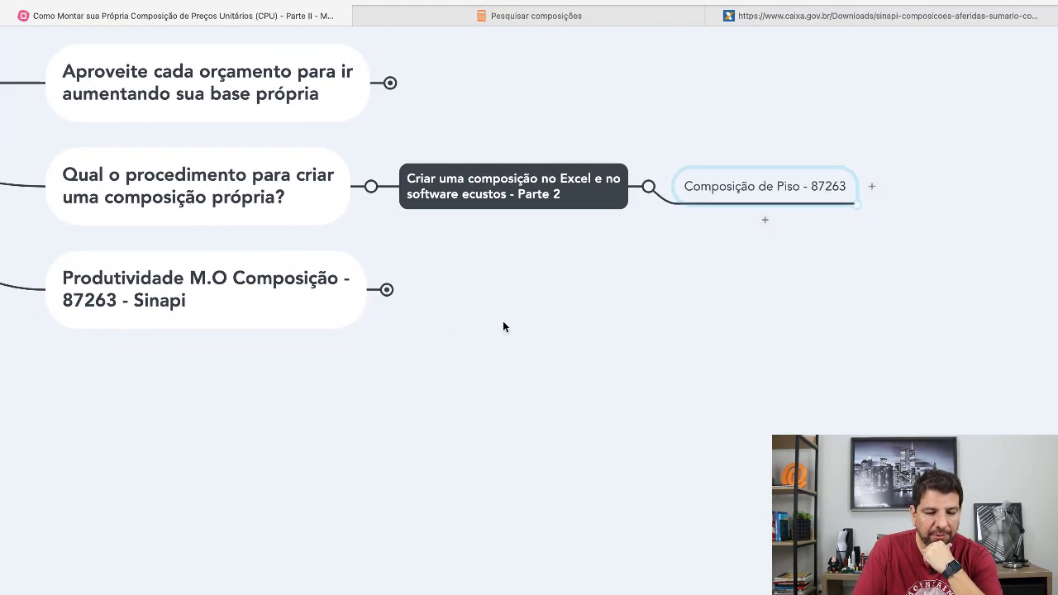
drag(449, 322, 533, 312)
click(488, 288)
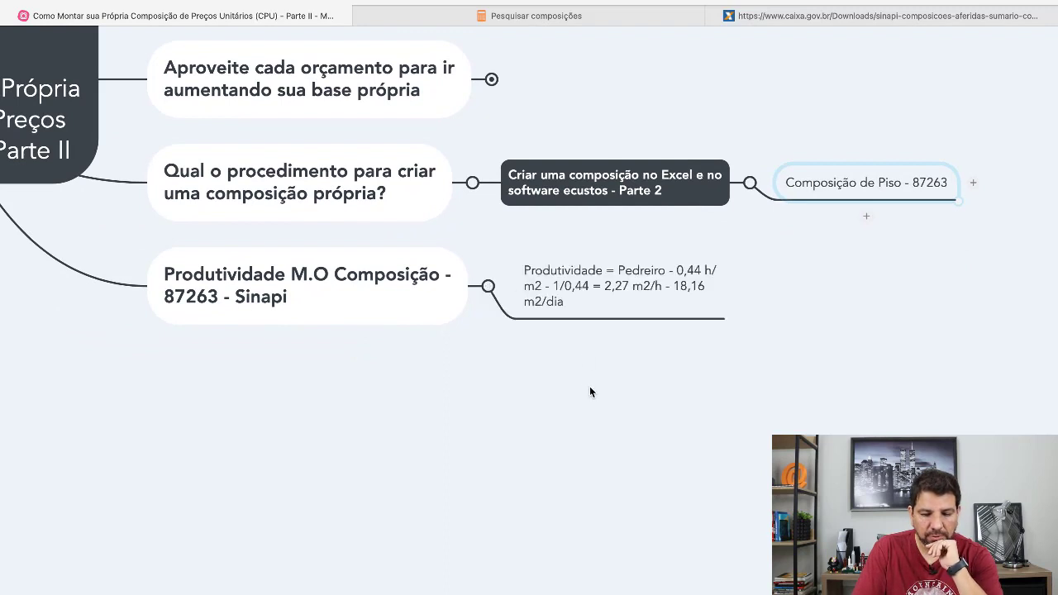
click(680, 280)
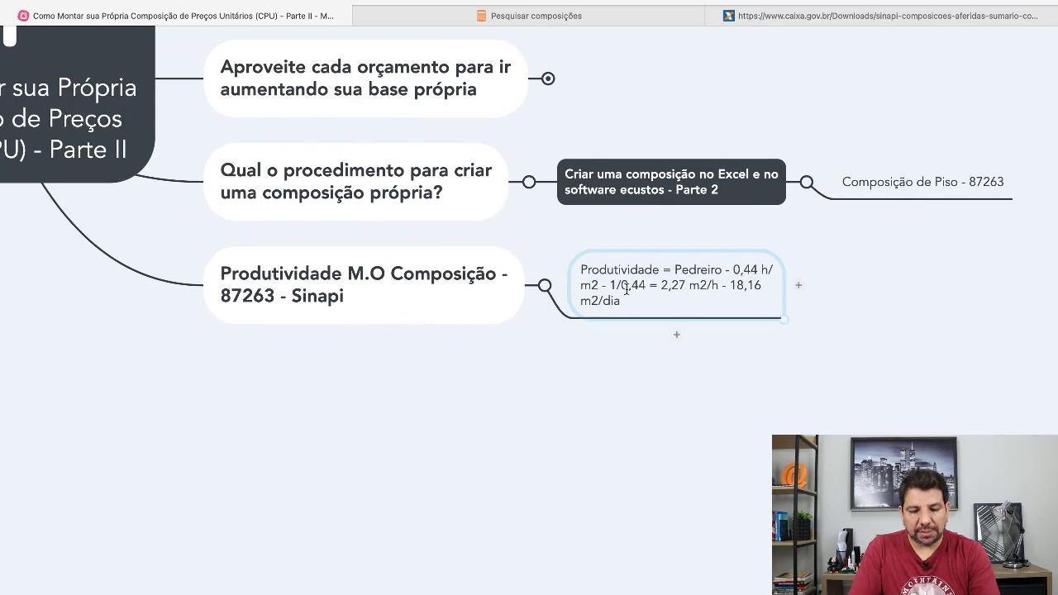
drag(609, 285, 642, 287)
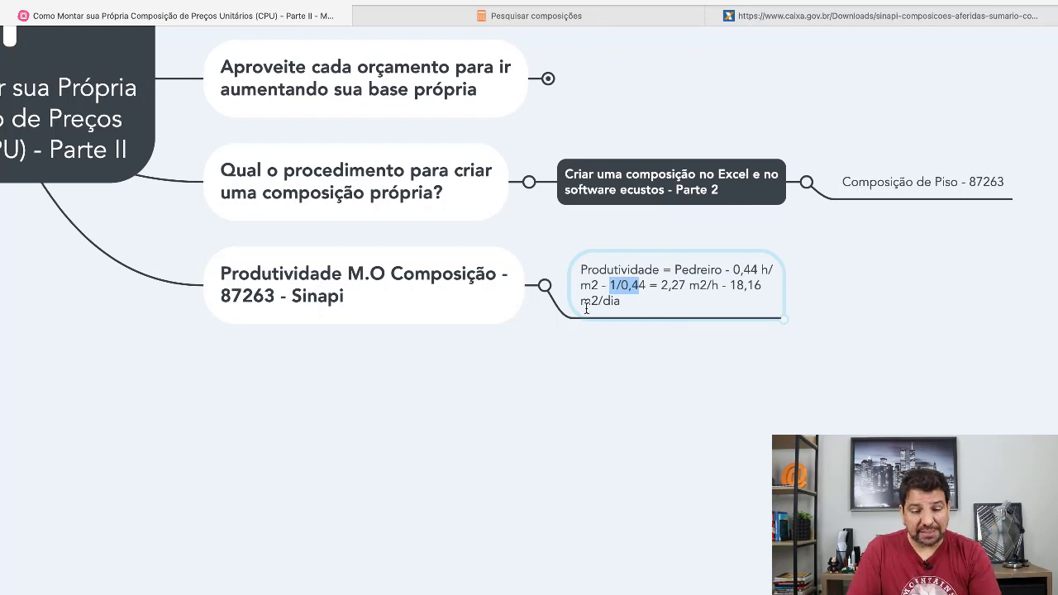
drag(640, 290, 634, 290)
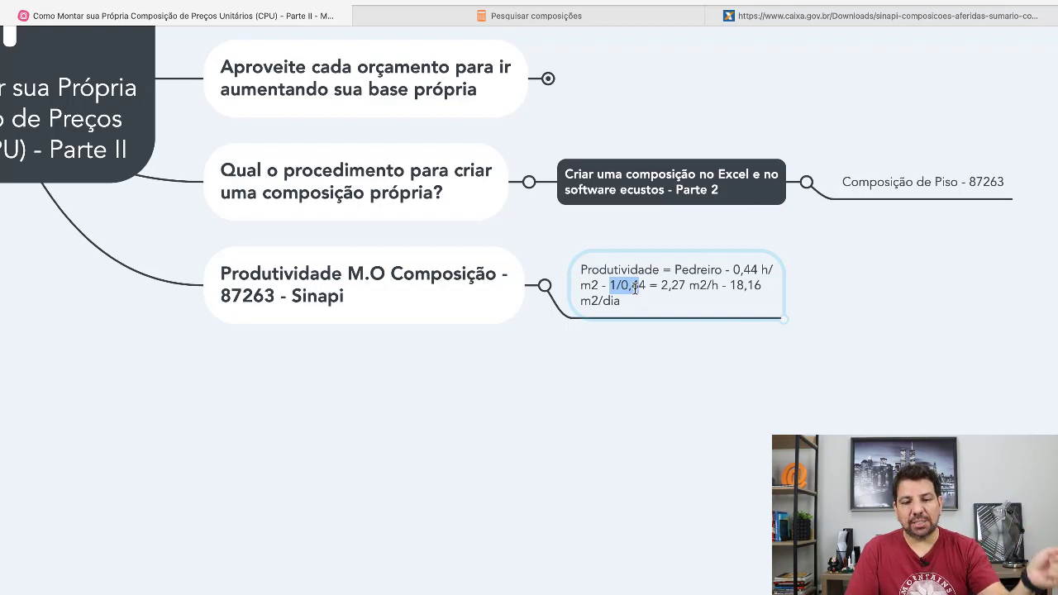
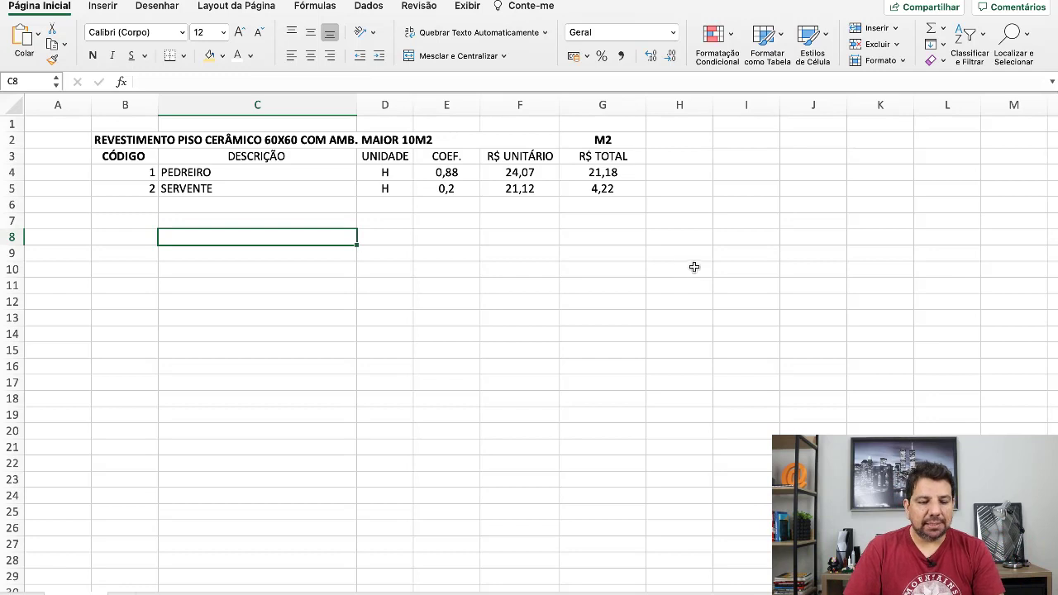
Step: Set the SERVENTE coefficient in E5 to 0,4 and compare it with the PEDREIRO coefficient in E4
click(450, 172)
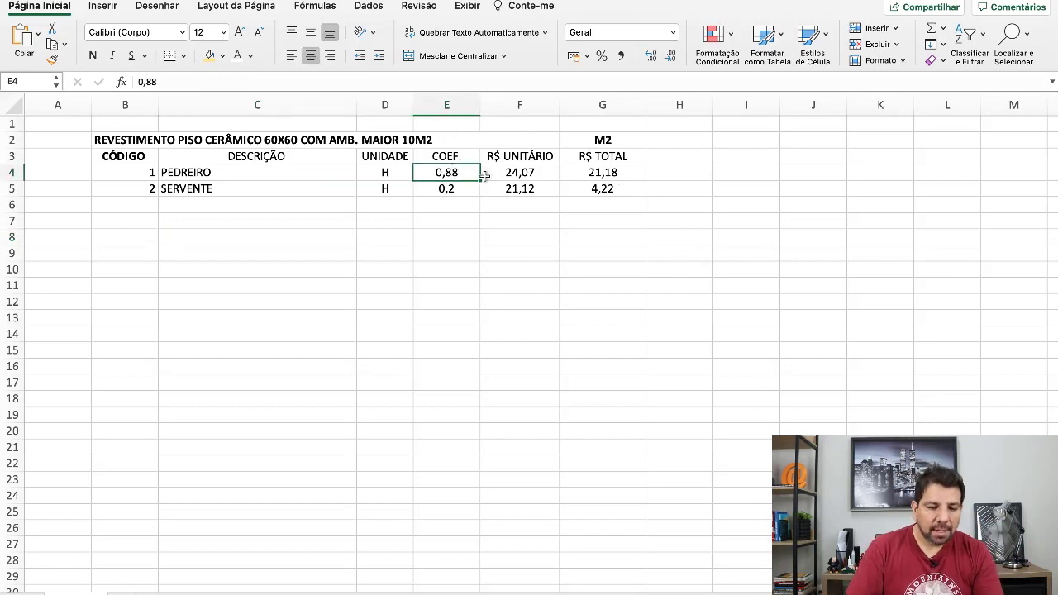
click(458, 193)
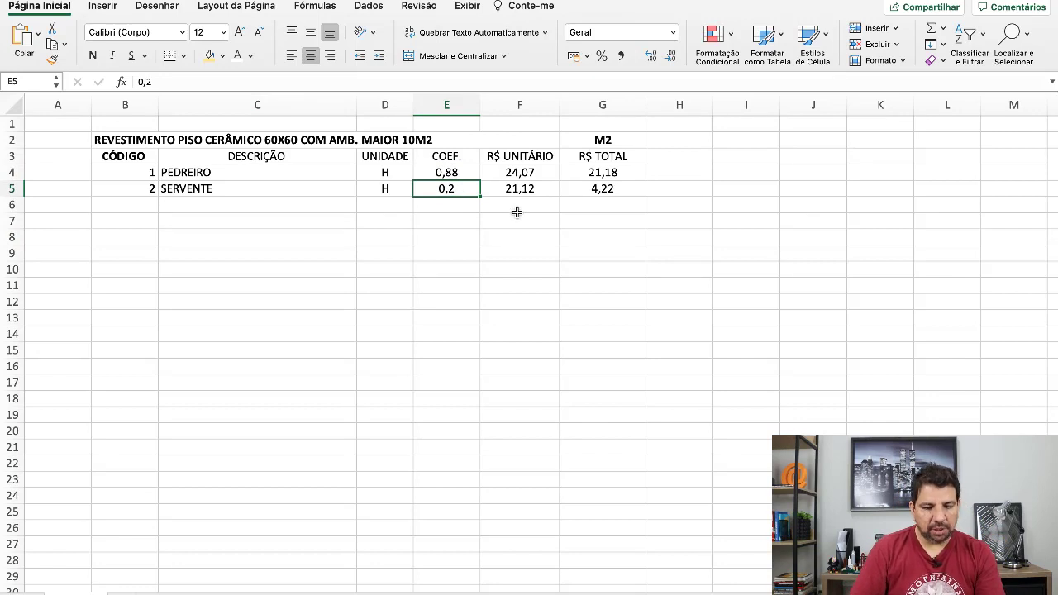
text(0,4)
key(Tab)
key(Left)
key(Up)
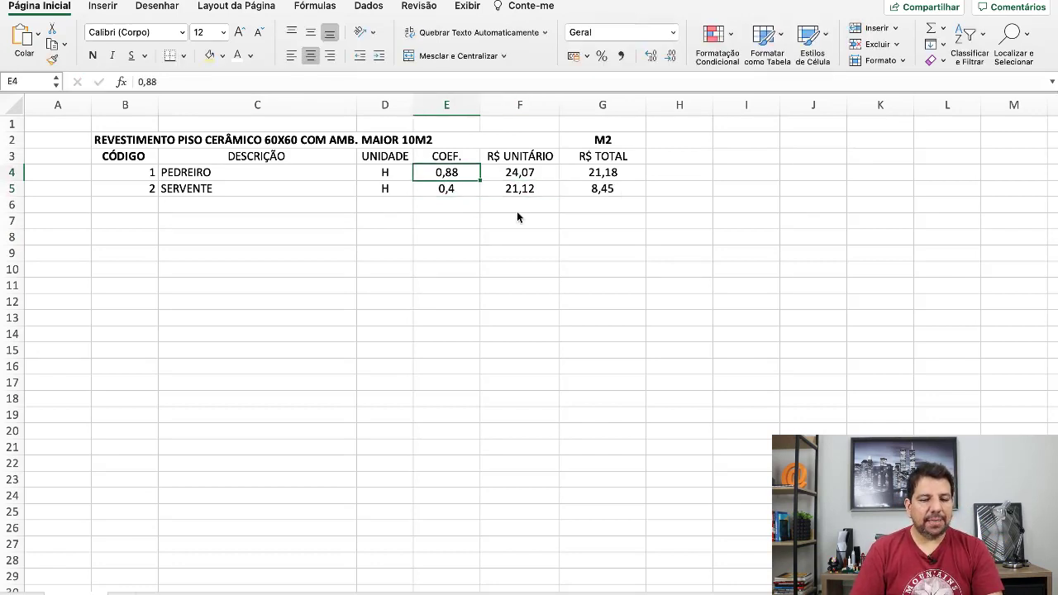
key(Down)
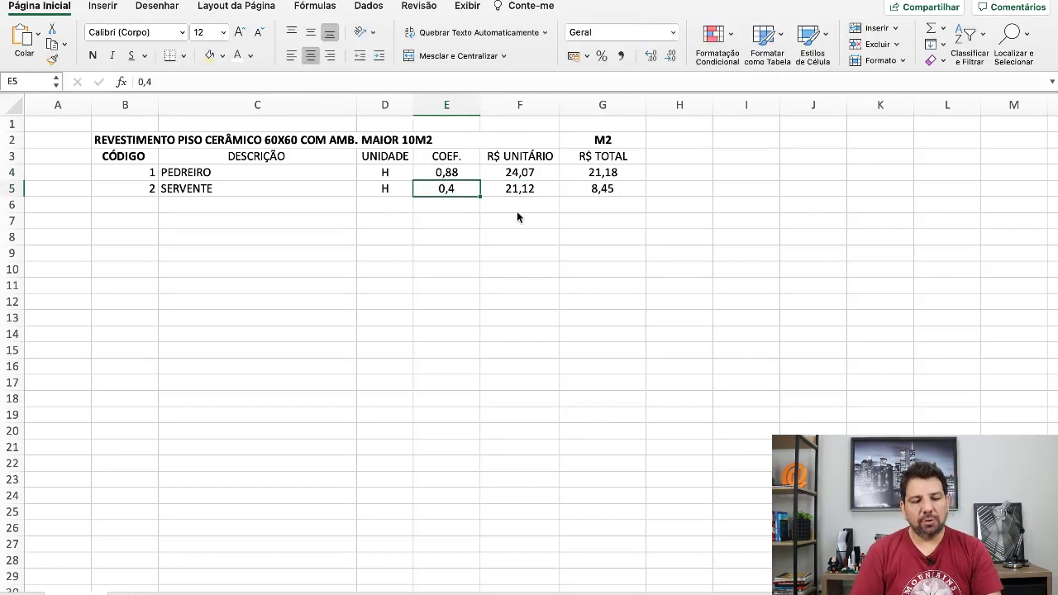
key(Up)
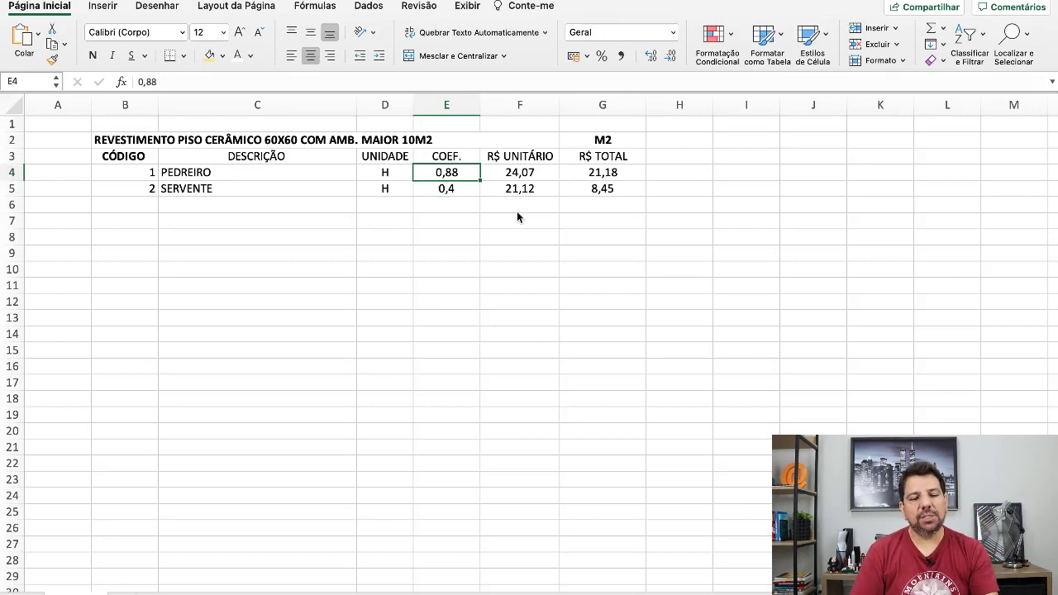
key(Down)
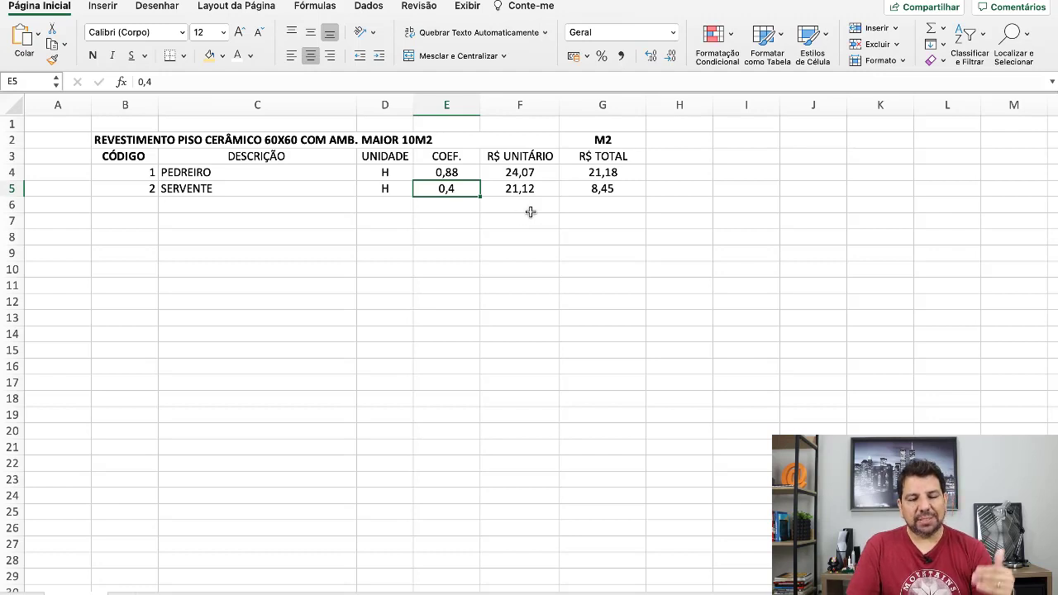
Step: Examine the PEDREIRO and SERVENTE labour rows, their totals in G4:G5 and the composition title in row 2
click(536, 208)
click(579, 333)
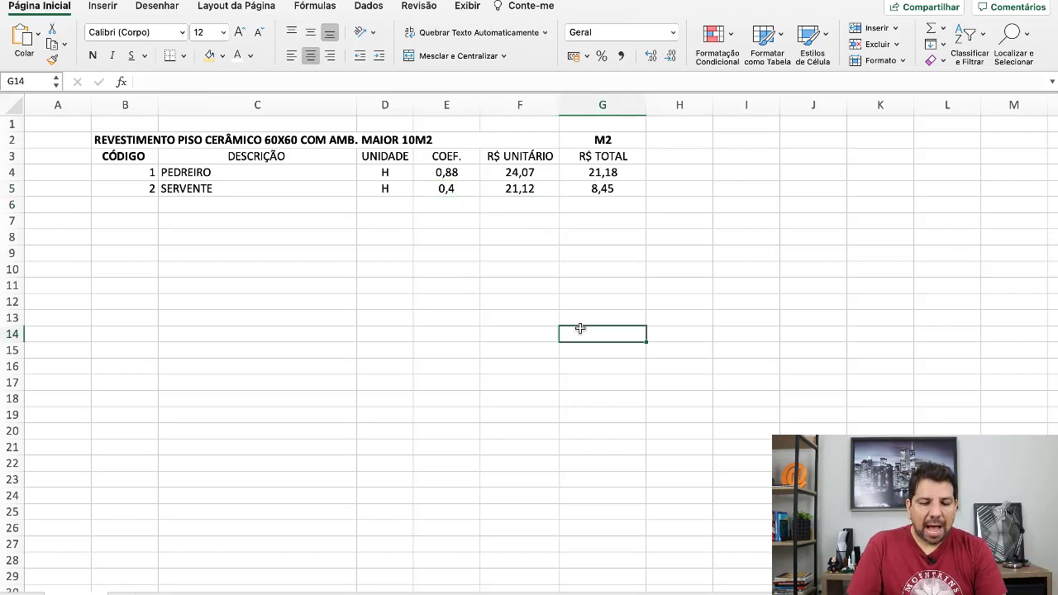
click(609, 171)
drag(609, 171, 613, 188)
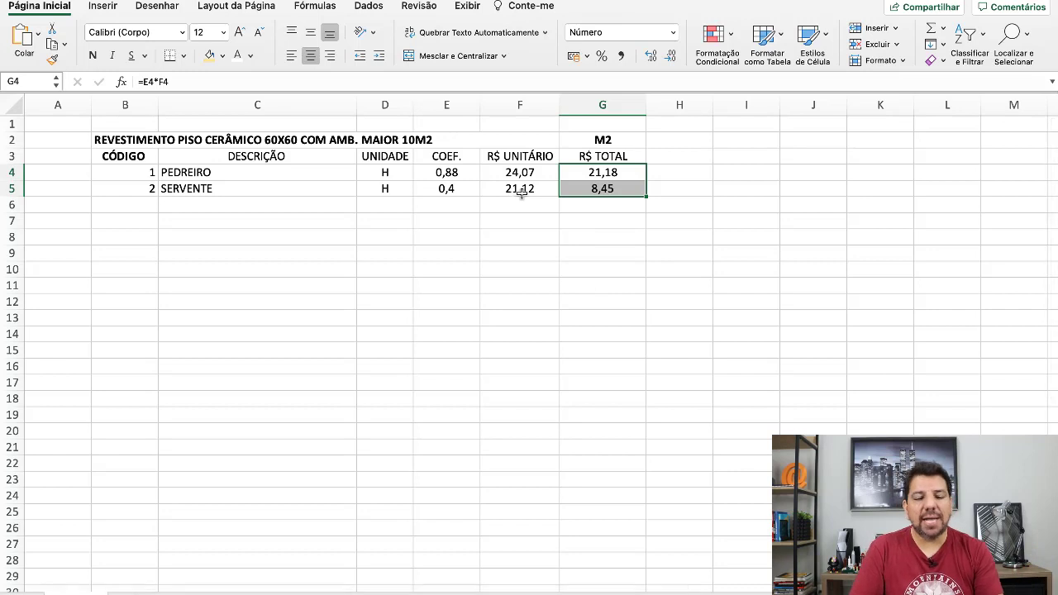
click(308, 250)
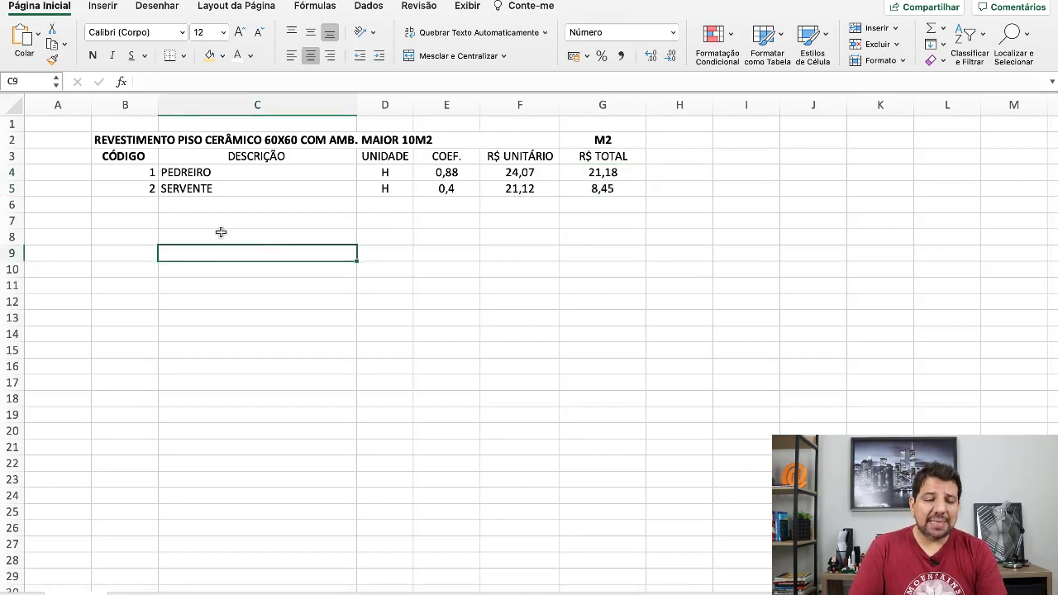
drag(133, 171, 618, 192)
click(615, 174)
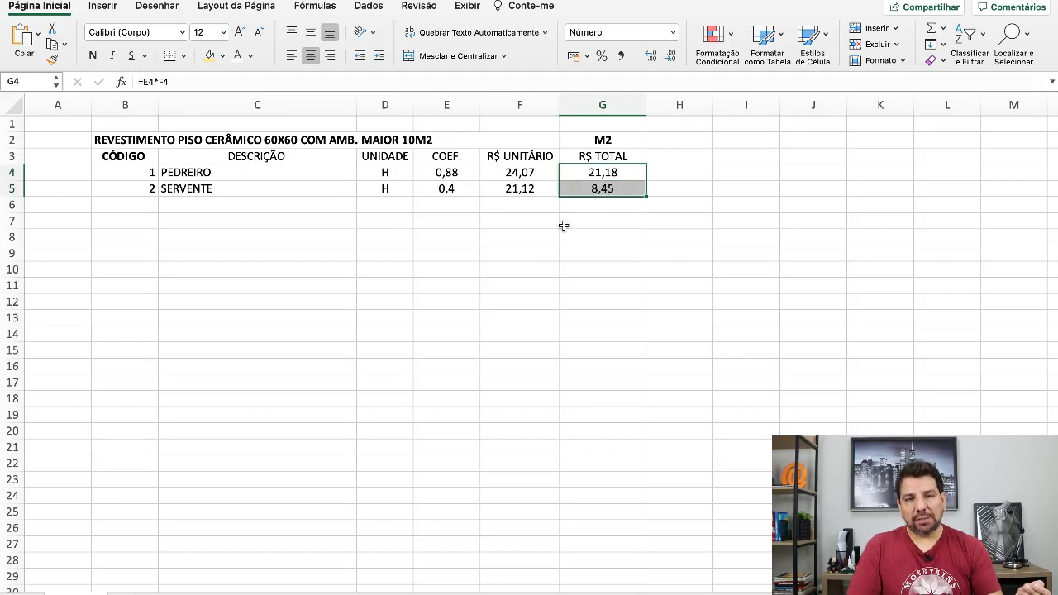
click(327, 155)
click(304, 141)
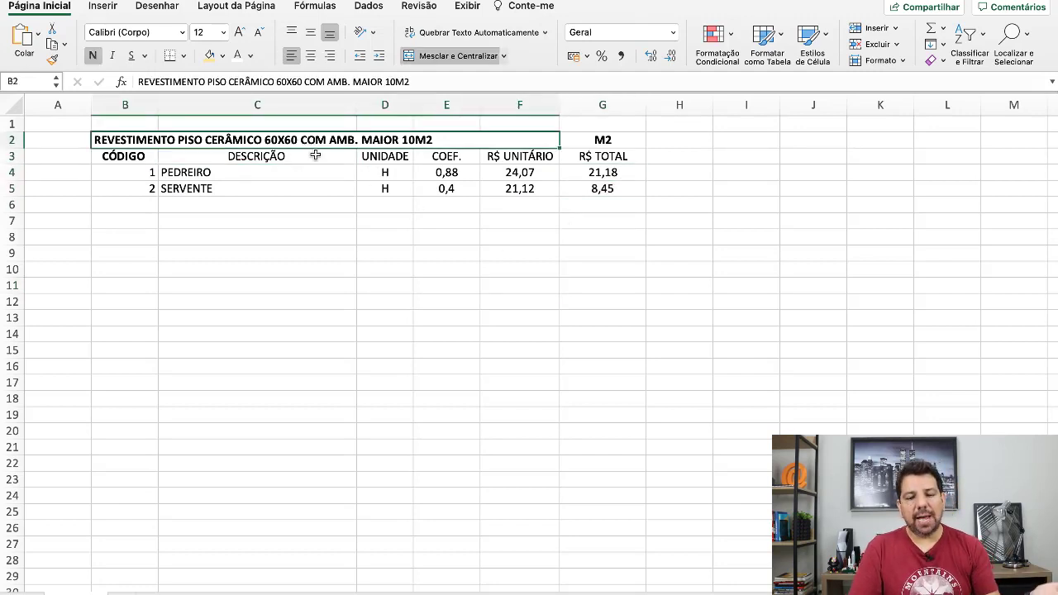
click(462, 256)
drag(606, 172, 602, 190)
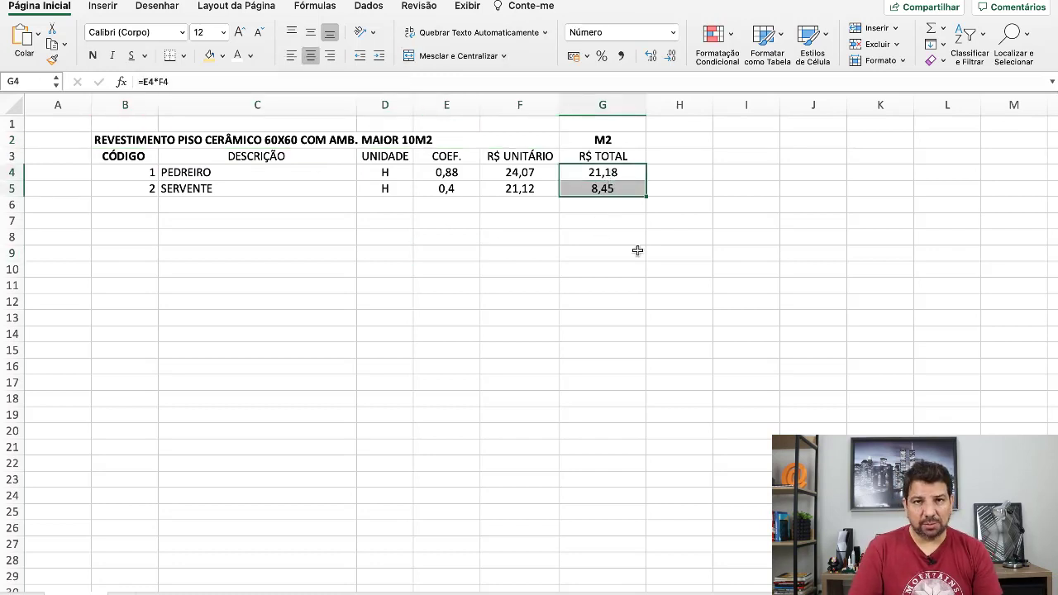
click(588, 265)
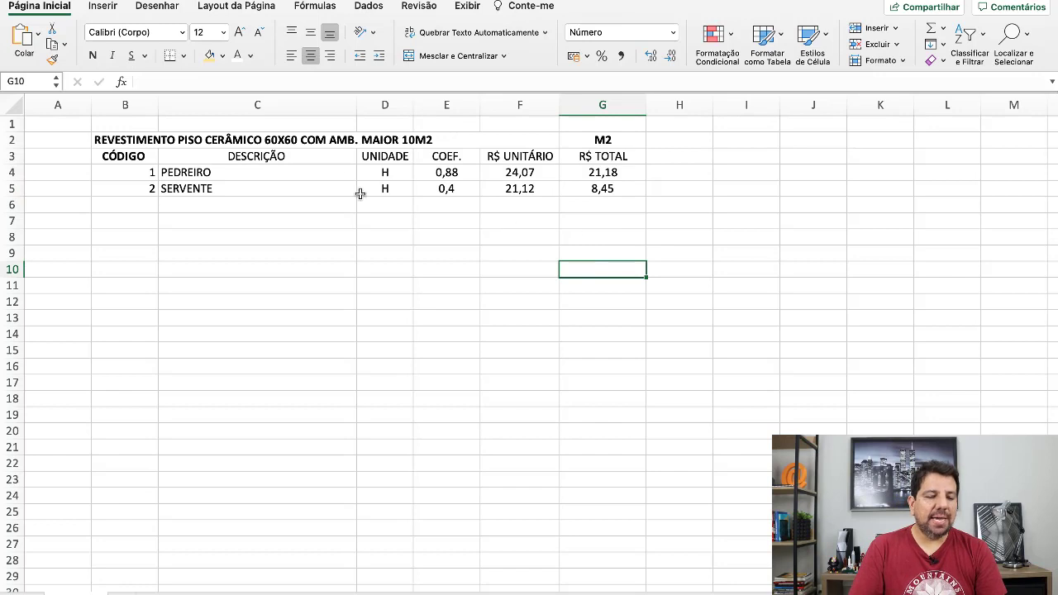
click(246, 172)
drag(246, 173, 267, 189)
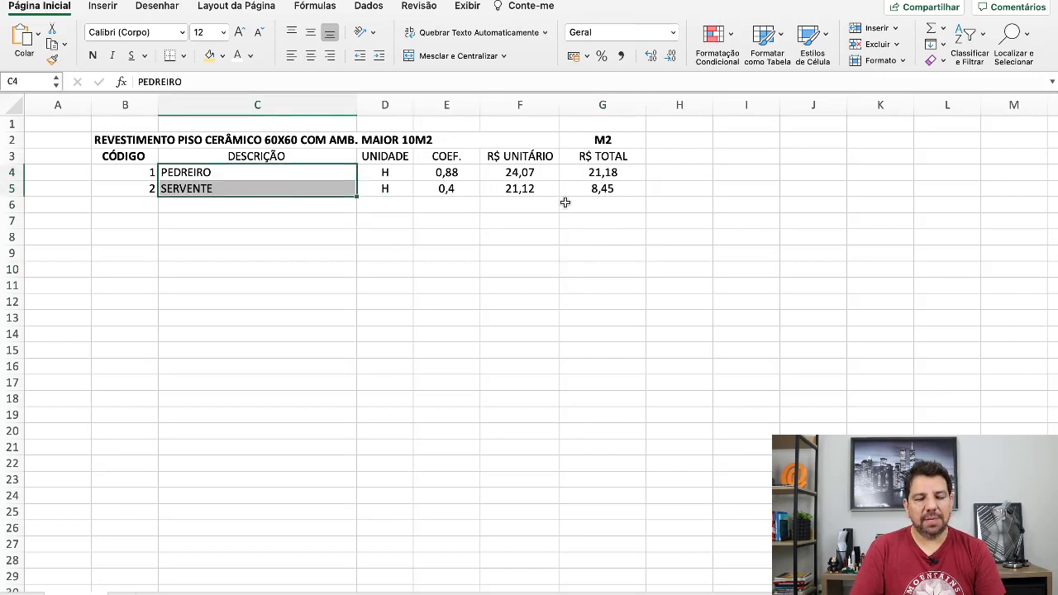
drag(604, 173, 609, 188)
click(587, 300)
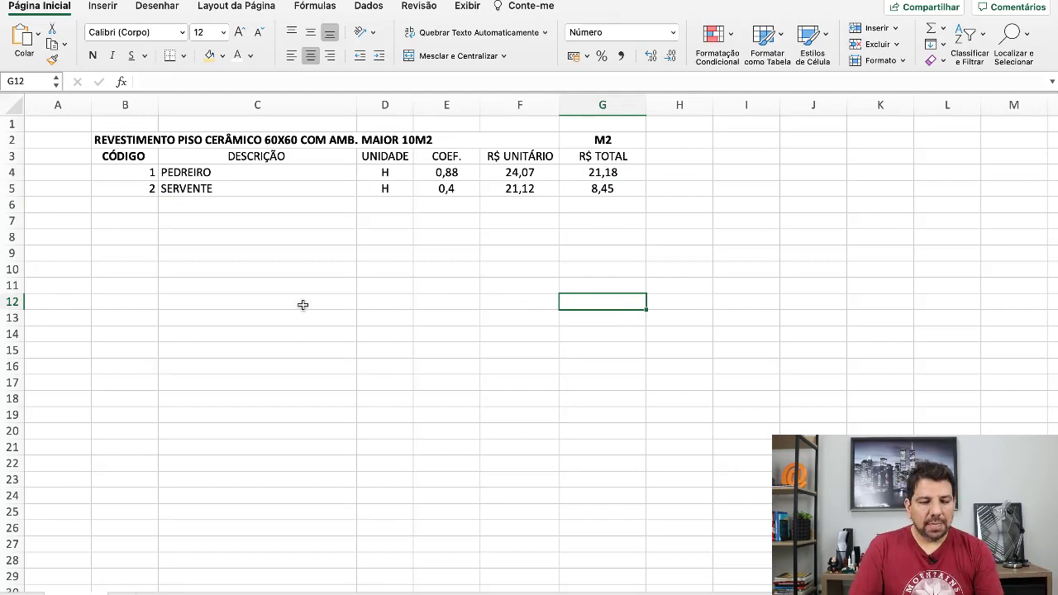
Step: Switch to ecustos in Safari to check the items listed under composition 87263
key(ctrl+Up)
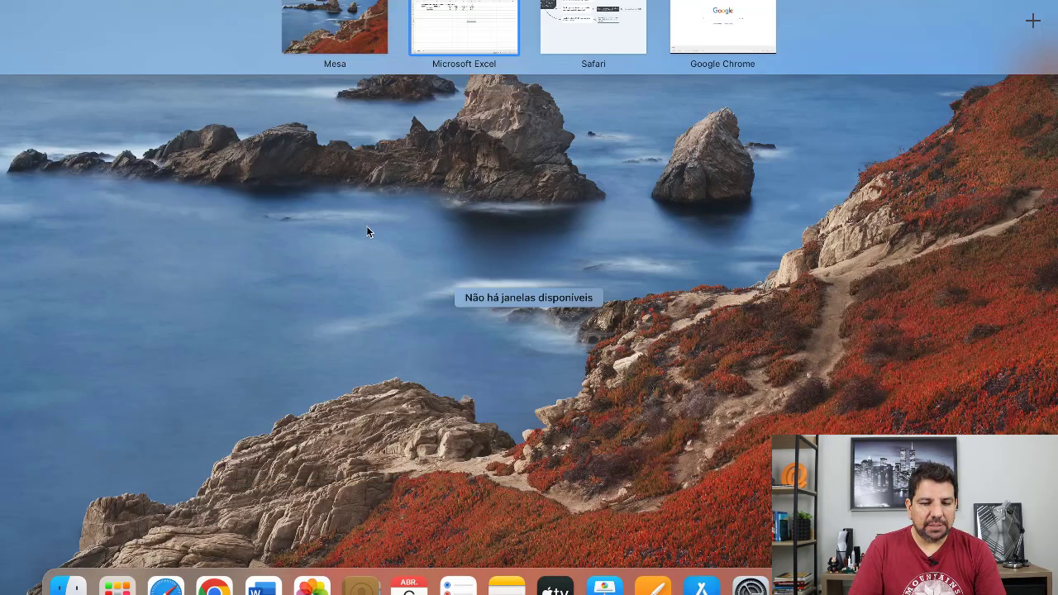
click(582, 49)
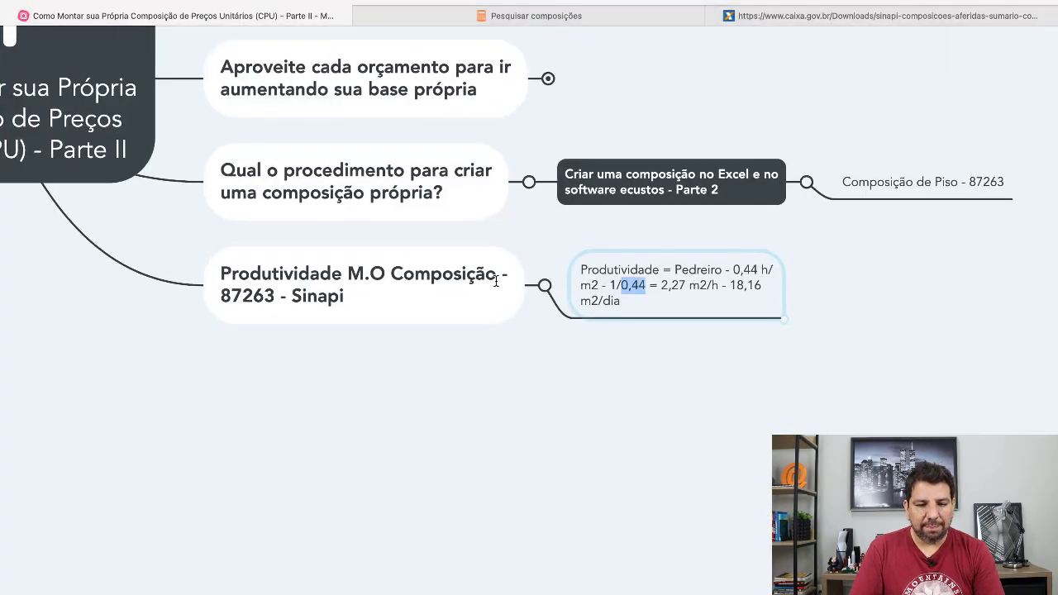
key(ctrl+Up)
click(600, 29)
click(556, 18)
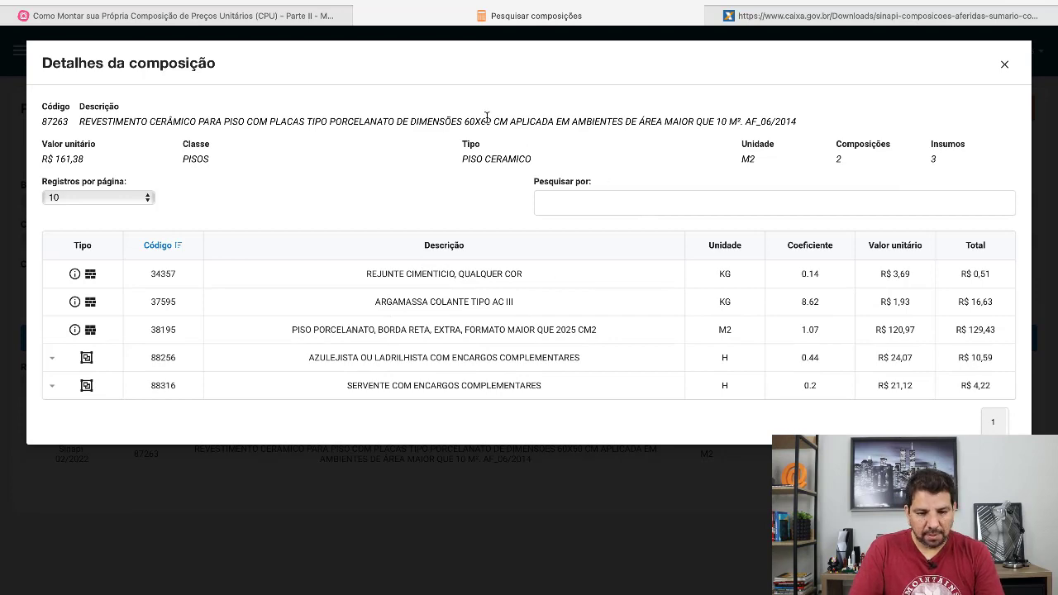
Step: Switch to Excel and fill in row 6 with code 03, description REJUNTE and unit KG
key(ctrl+Up)
click(512, 24)
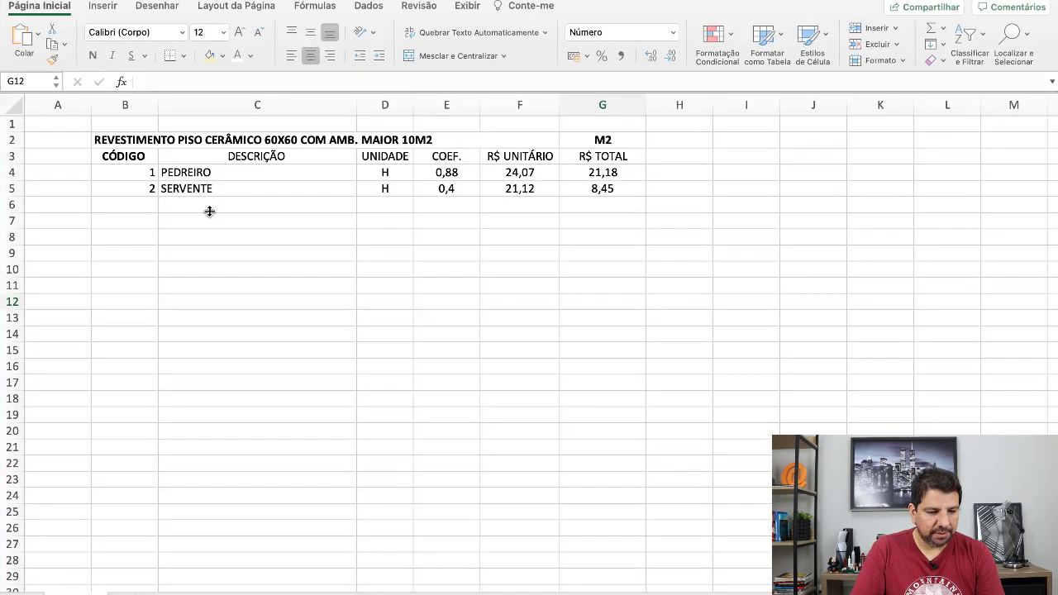
click(207, 208)
click(149, 206)
text(03)
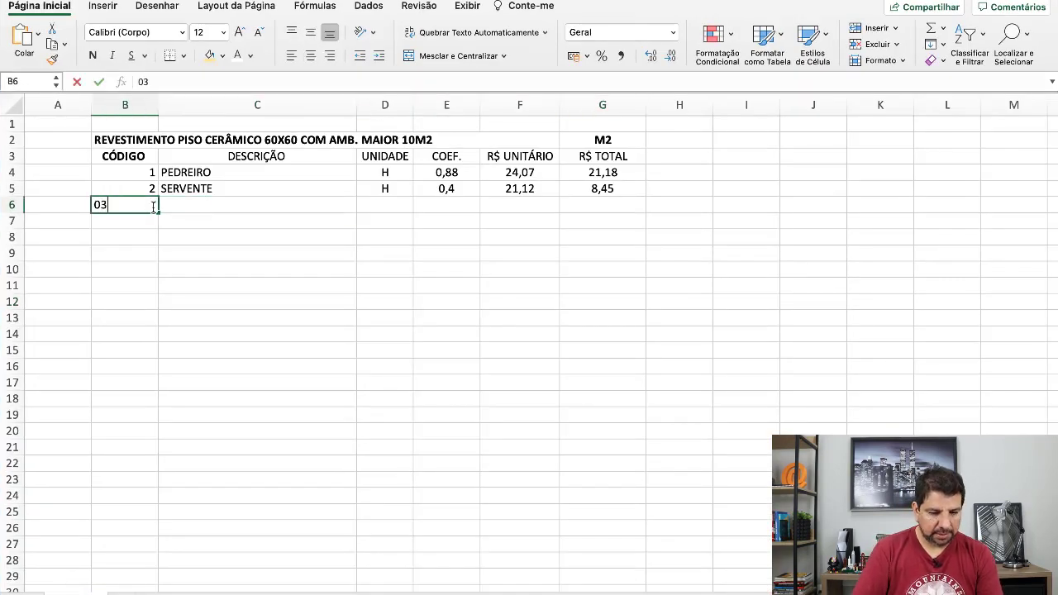
key(Tab)
text(REJUNT)
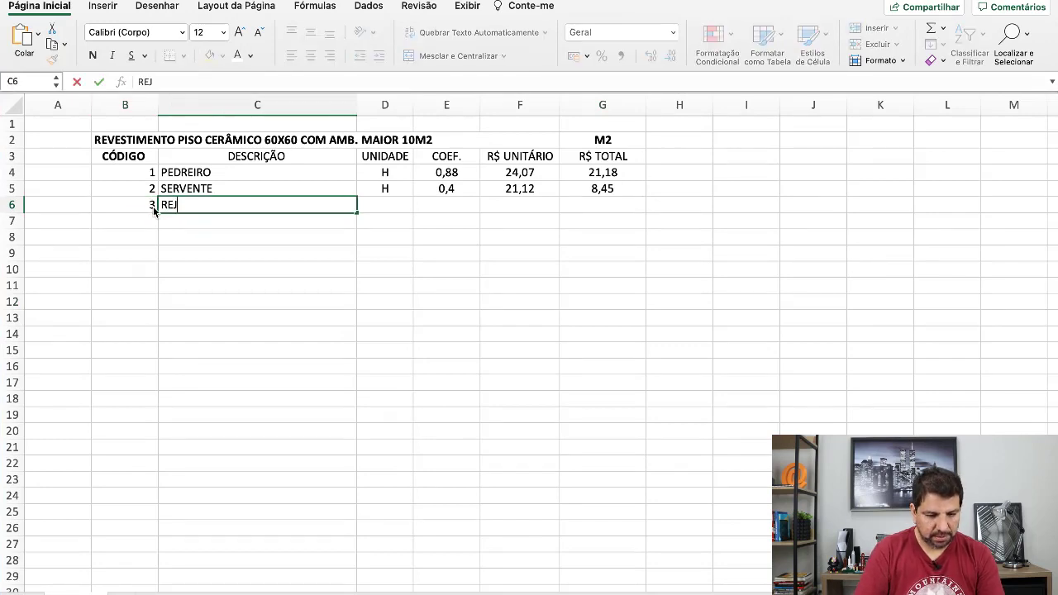
key(Tab)
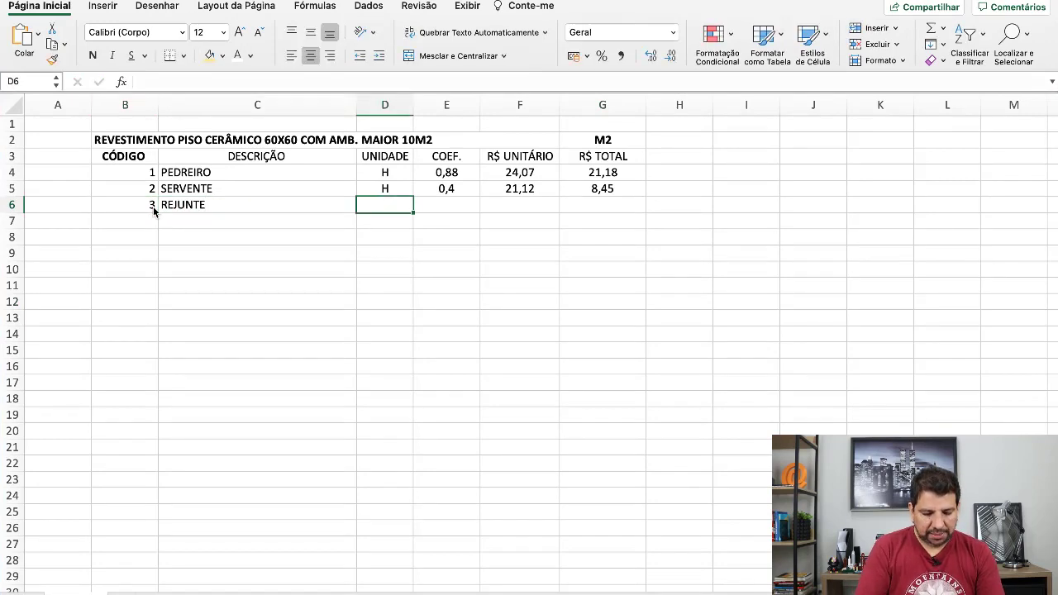
text(KG)
key(Tab)
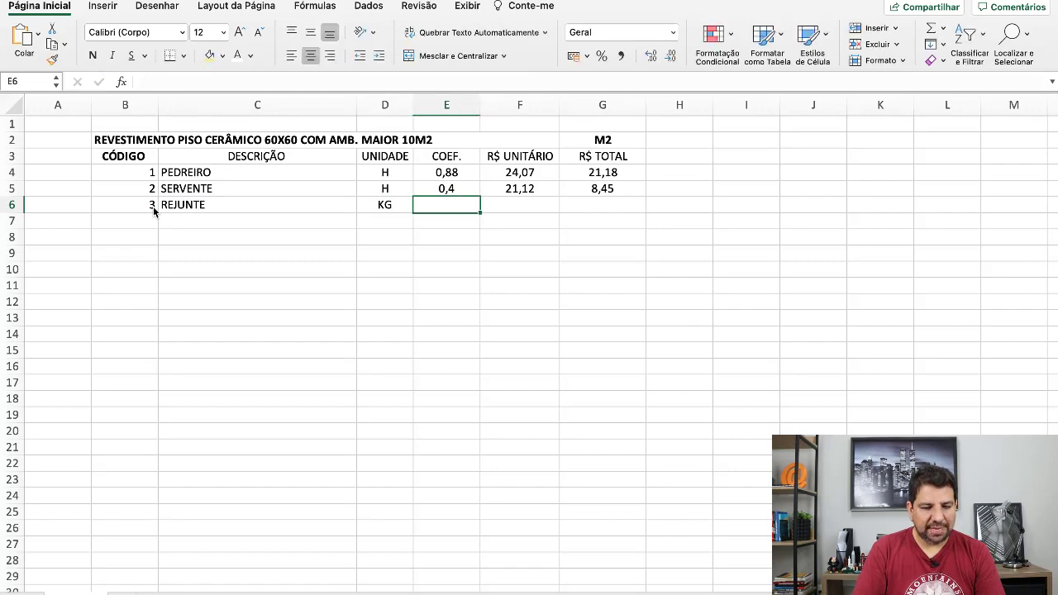
Step: Switch to ecustos in Safari and copy the description REJUNTE CIMENTICIO, QUALQUER COR from composition 87263
key(ctrl+Up)
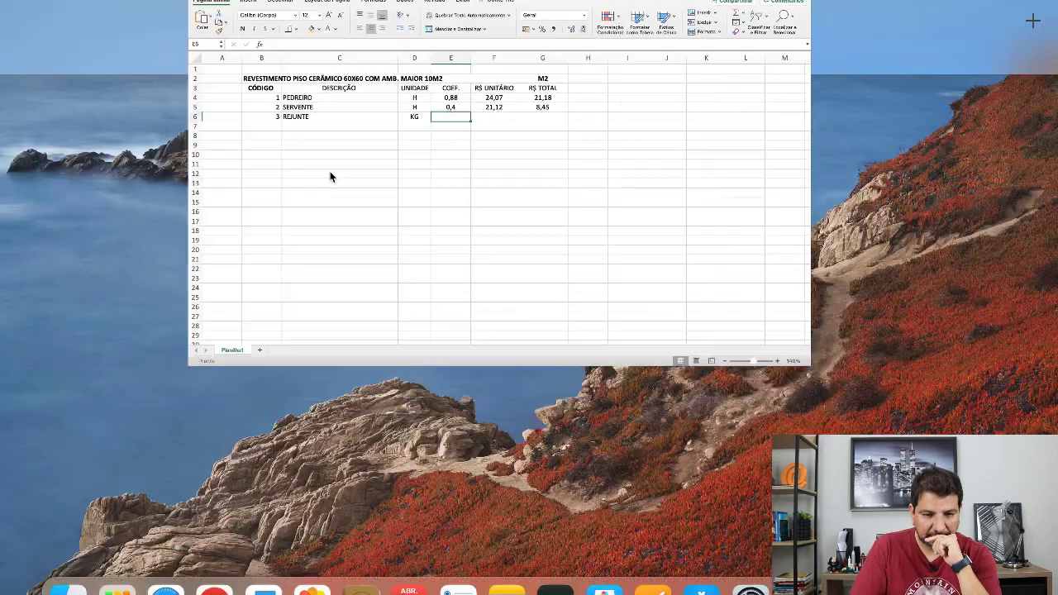
click(720, 25)
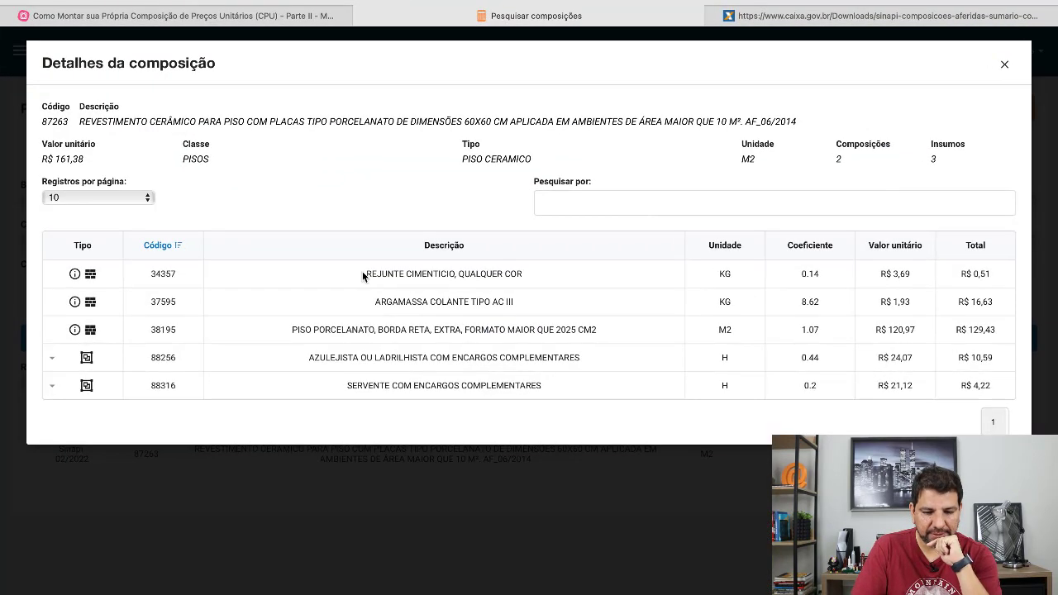
drag(361, 272, 545, 274)
key(super+c)
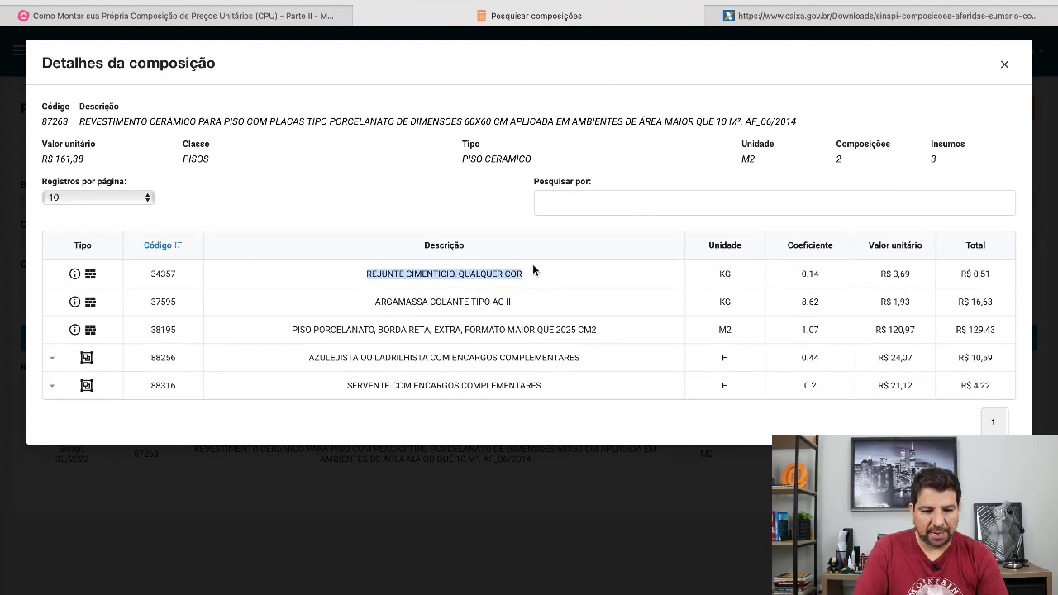
Step: Switch to Excel and replace the description in C6 with the copied REJUNTE CIMENTICIO, QUALQUER COR
key(ctrl+Up)
click(464, 25)
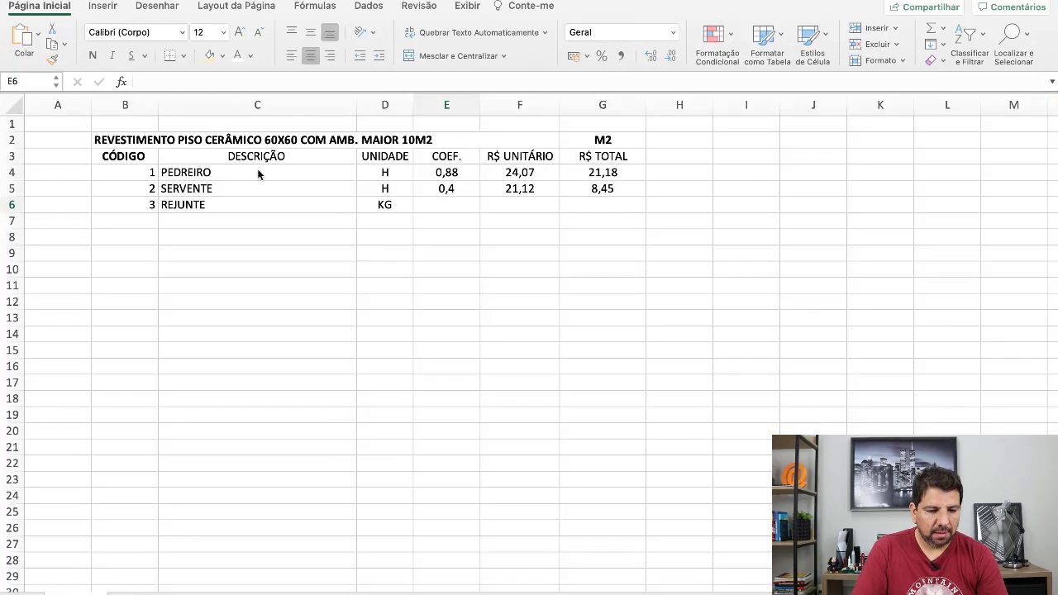
click(238, 192)
click(239, 206)
double_click(210, 85)
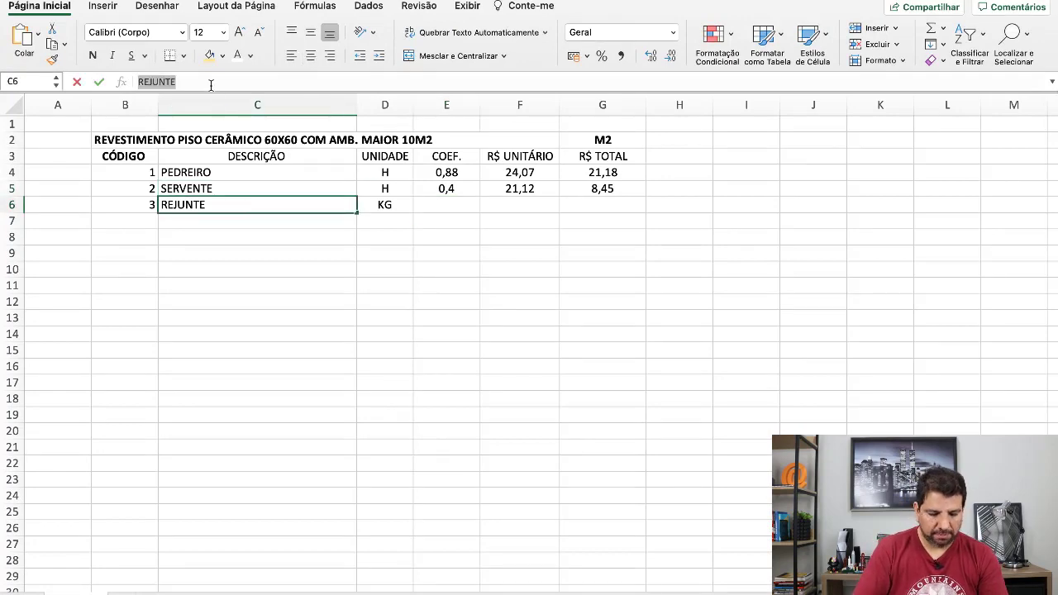
key(BackSpace)
key(super+v)
click(309, 315)
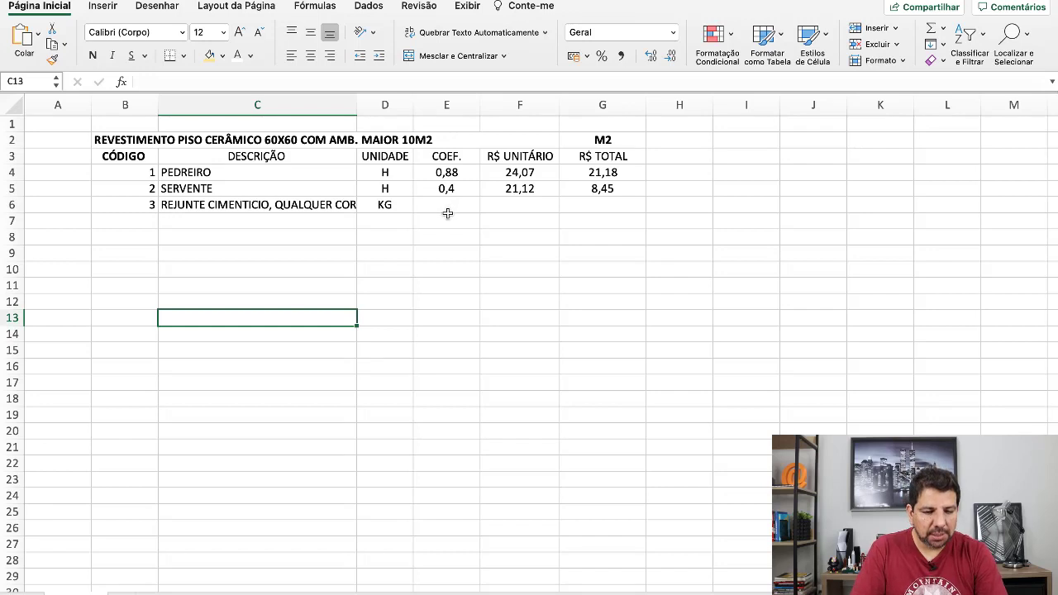
click(436, 206)
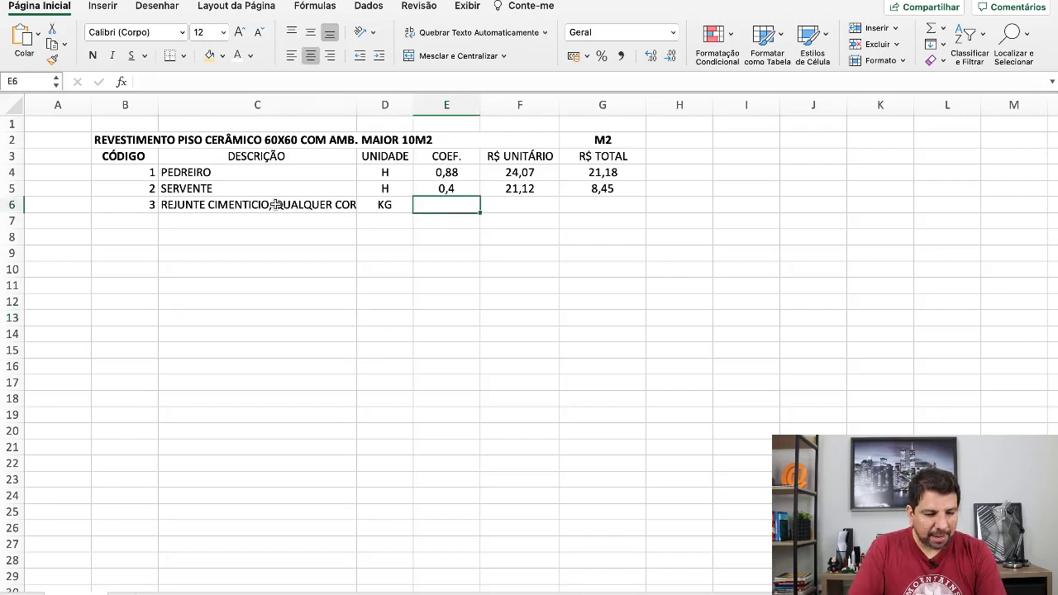
click(213, 210)
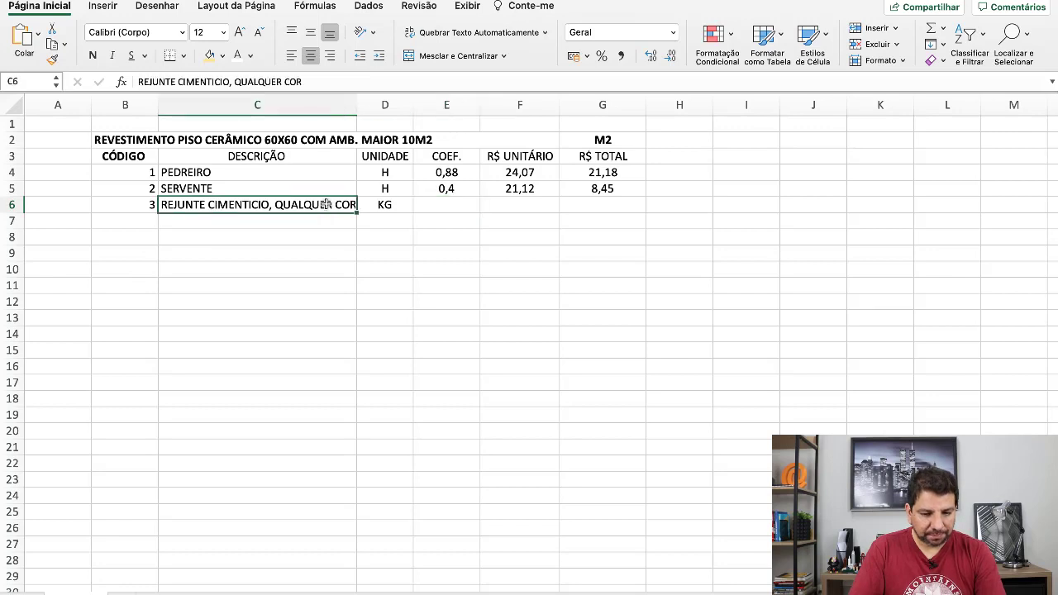
click(448, 208)
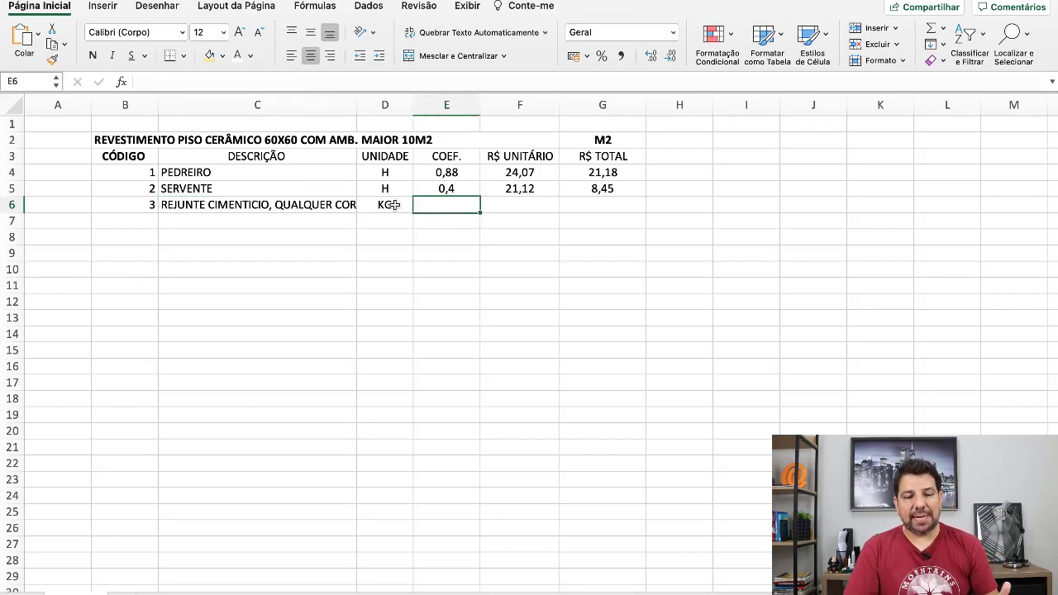
click(281, 207)
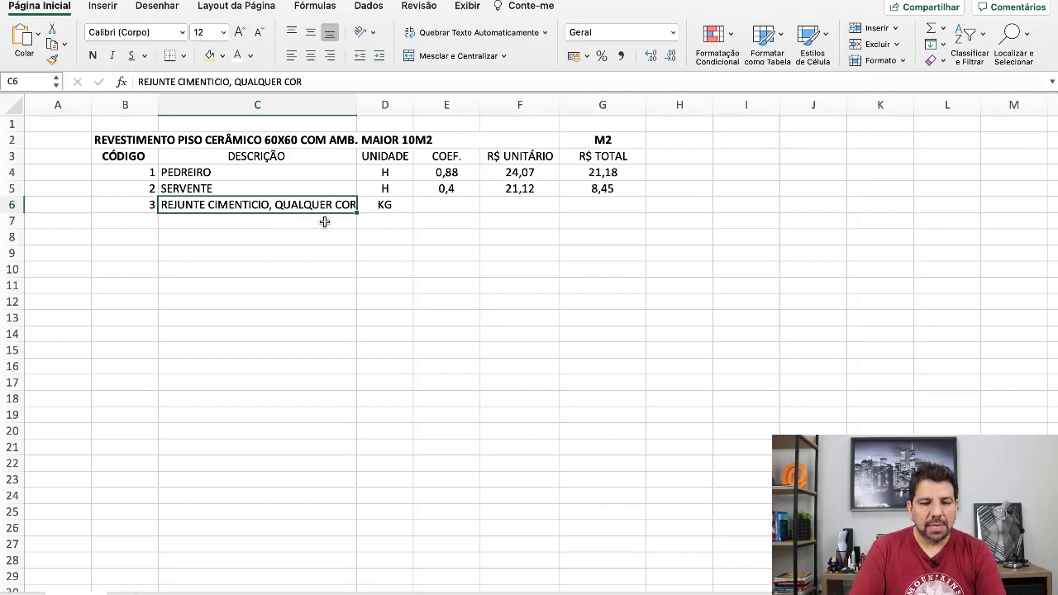
Step: Switch to the Votomassa Rejunte Porcelanato Resinado datasheet in Chrome and enlarge it to 125%
key(ctrl+Up)
click(739, 29)
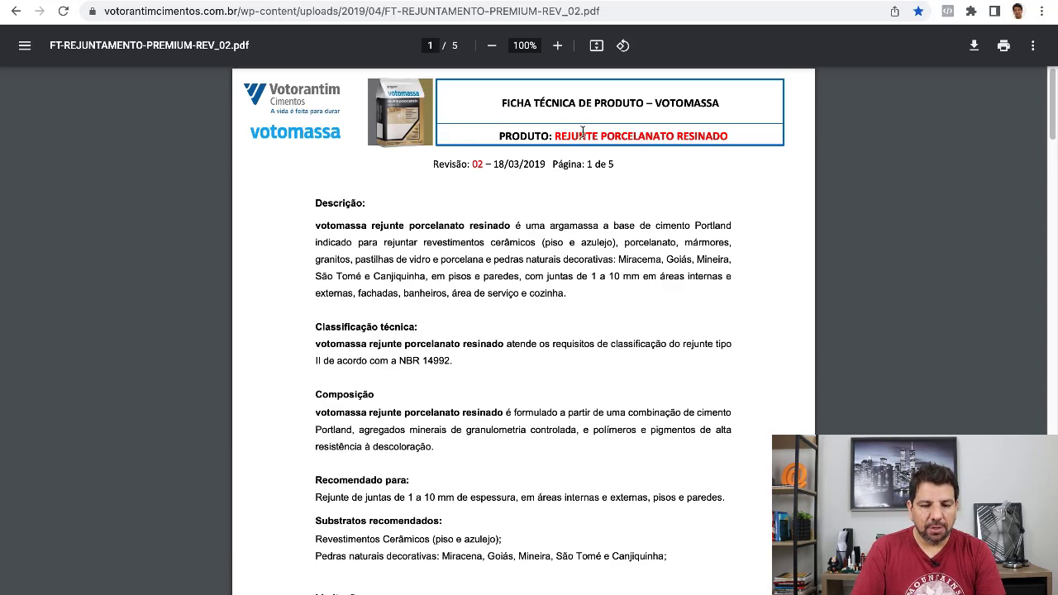
click(558, 45)
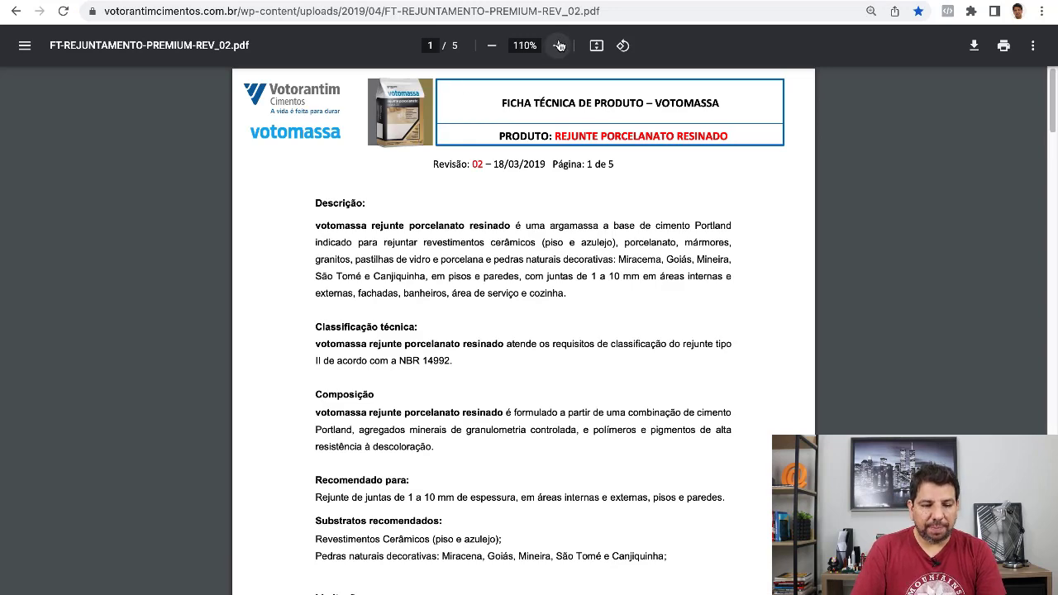
click(558, 45)
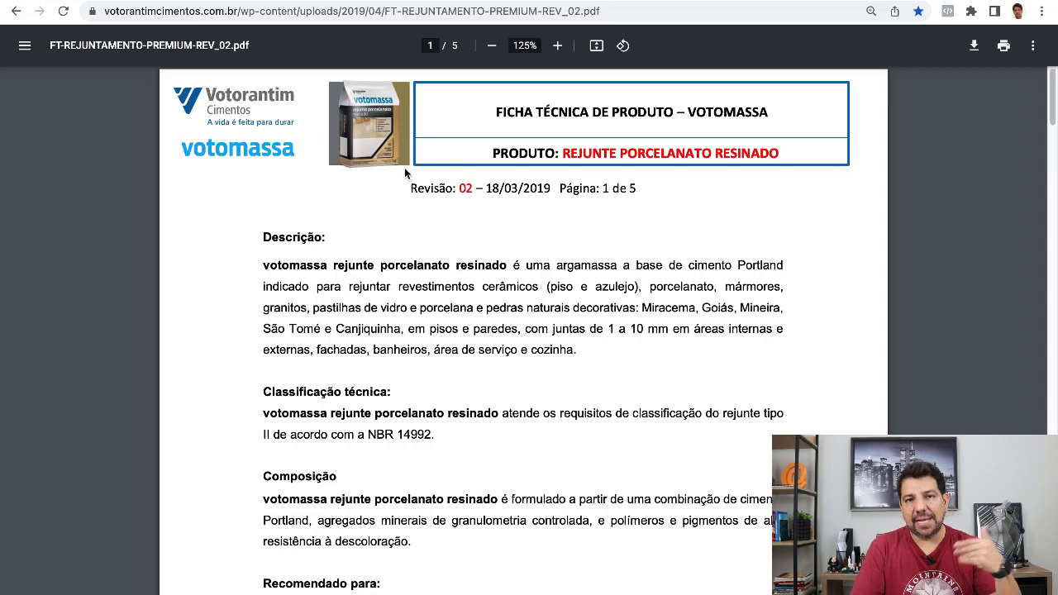
Step: Read through the grout datasheet from the product description to the Rendimento section and its consumption table
scroll(404, 167, down, 3)
scroll(400, 166, down, 3)
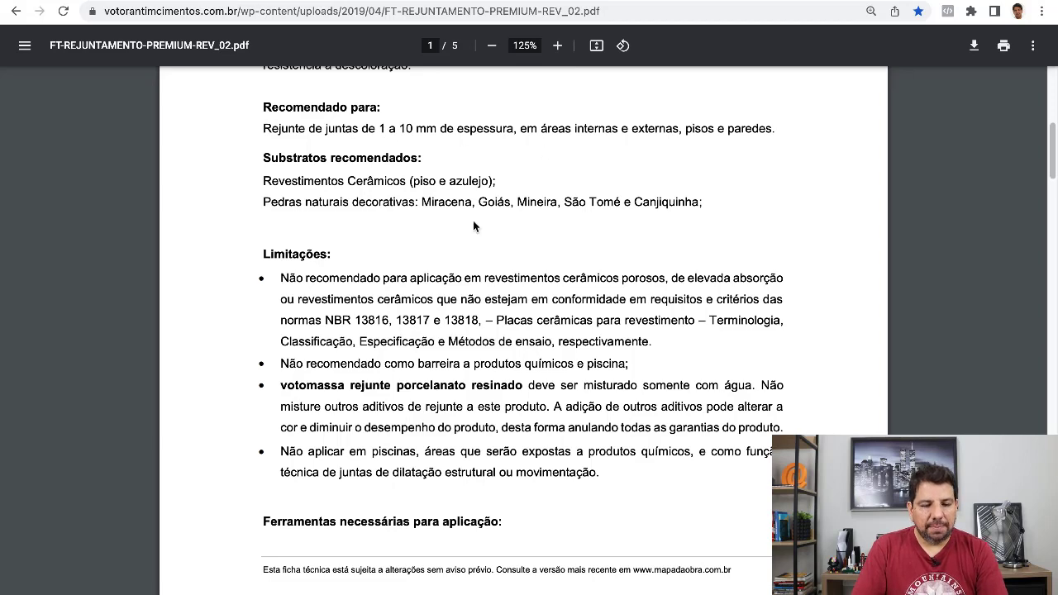
scroll(473, 220, down, 2)
scroll(473, 221, down, 5)
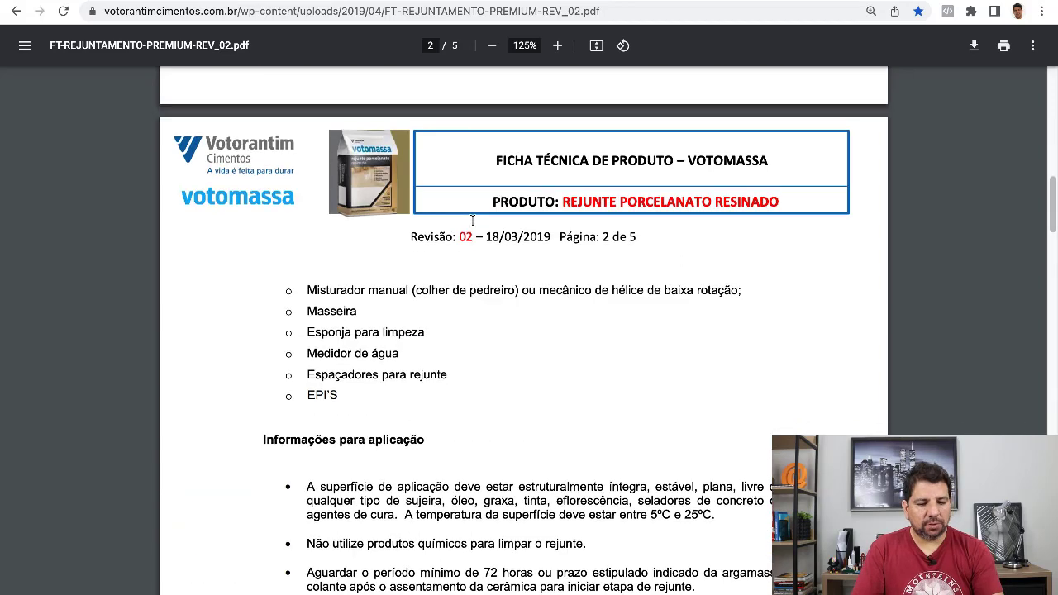
scroll(471, 220, down, 1)
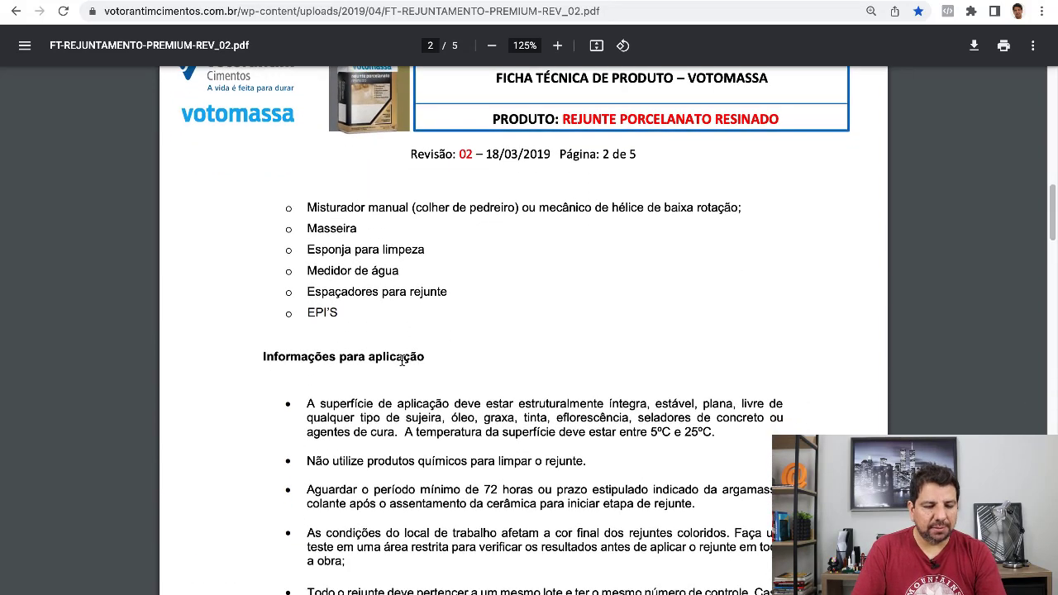
scroll(414, 217, down, 2)
scroll(415, 219, down, 6)
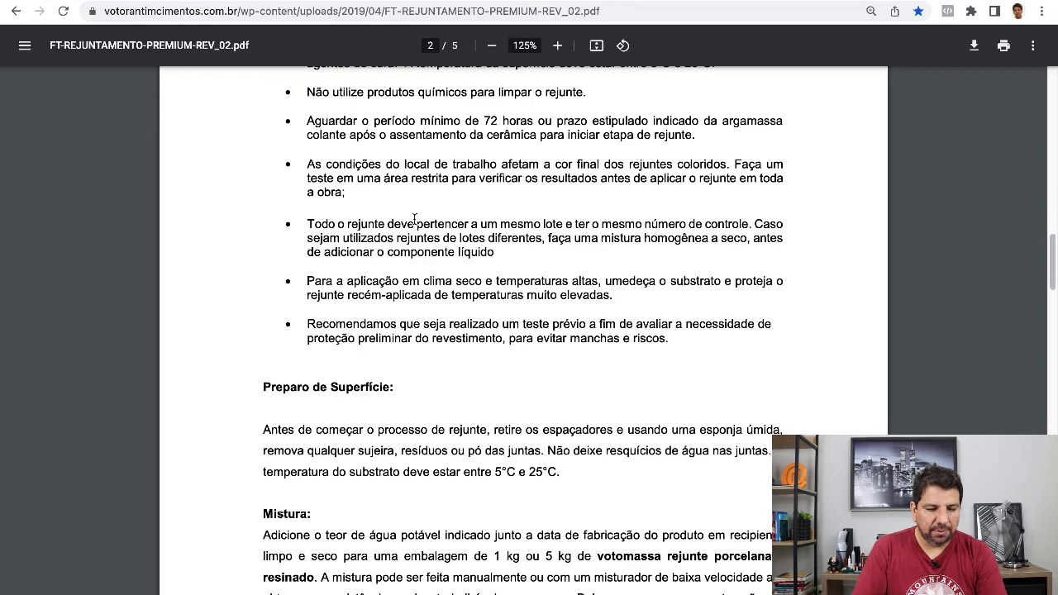
scroll(415, 221, down, 4)
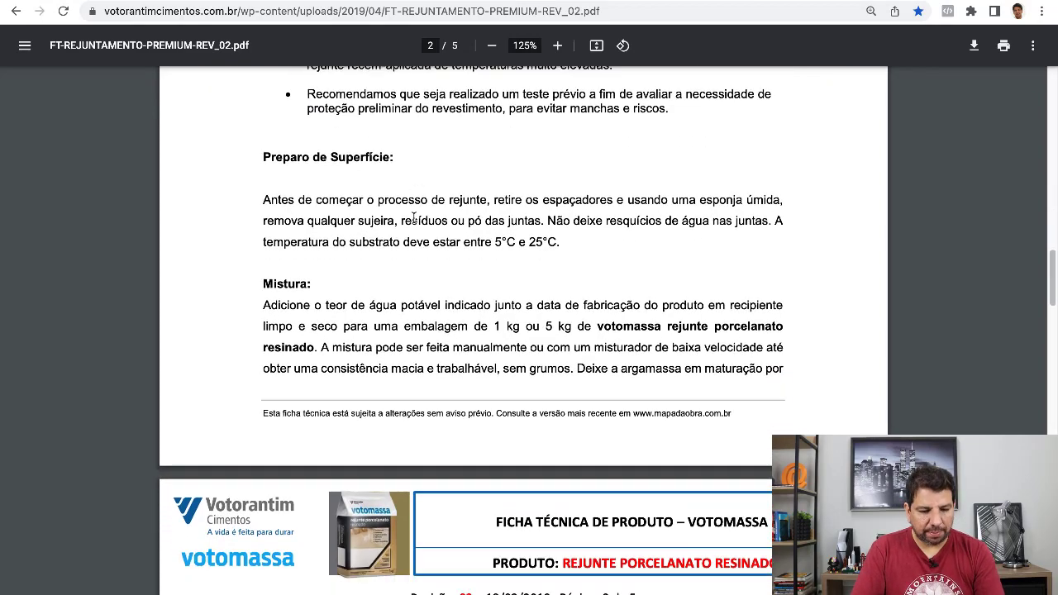
scroll(414, 218, down, 3)
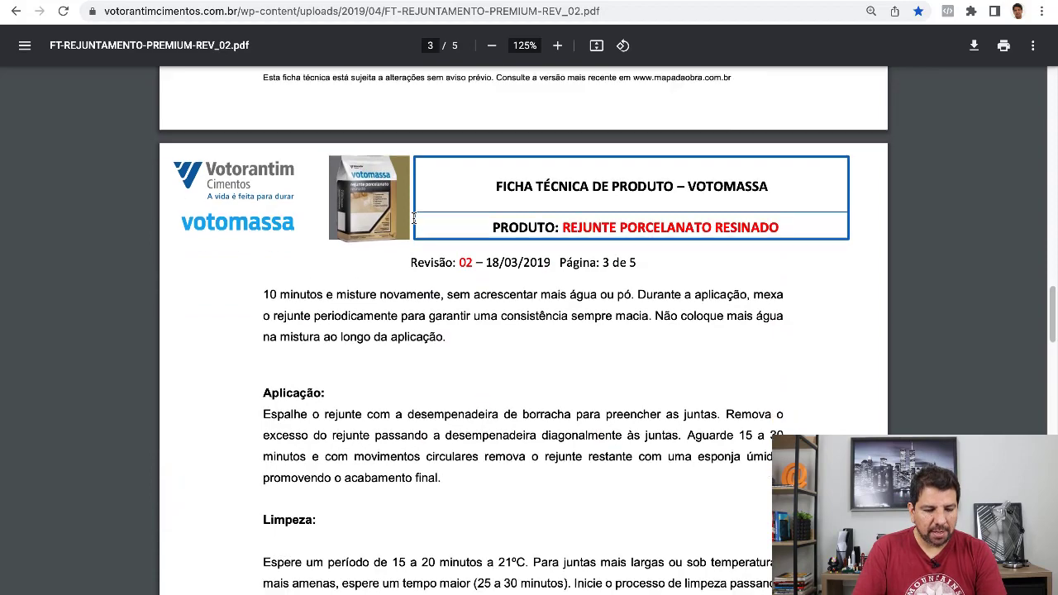
scroll(414, 217, down, 2)
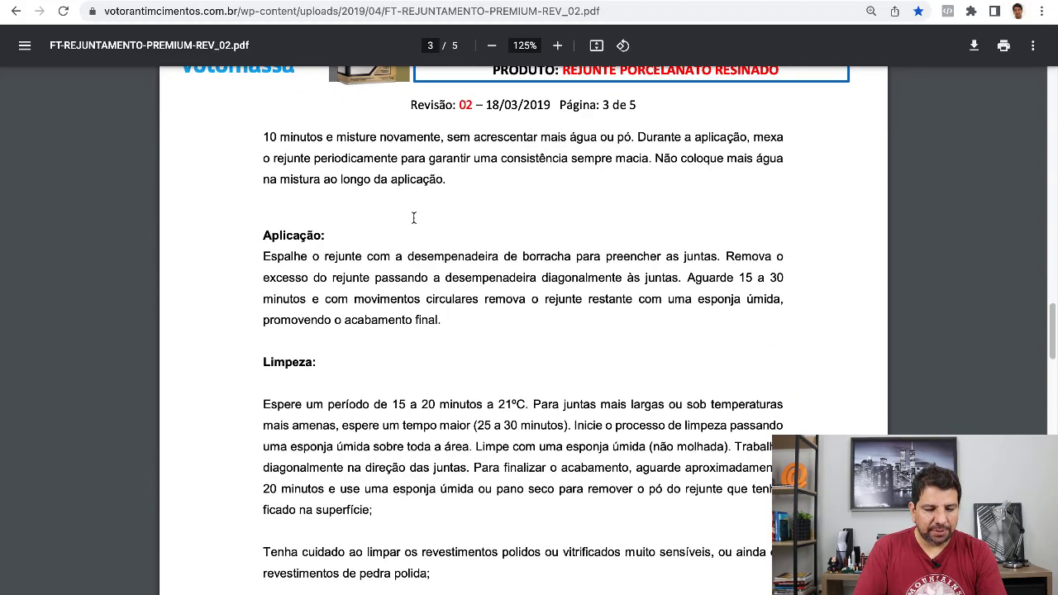
scroll(410, 305, down, 3)
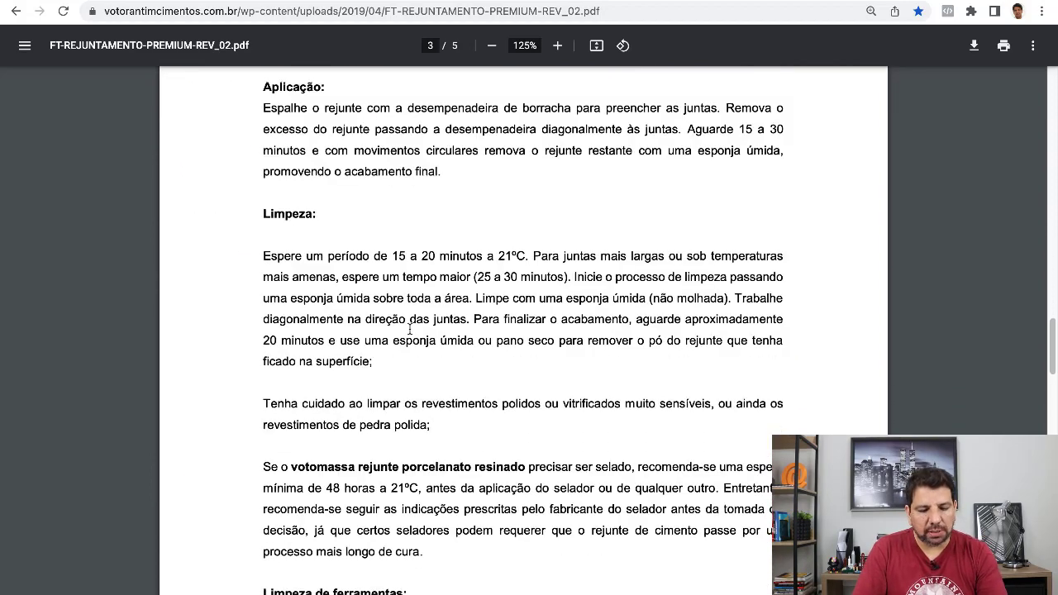
scroll(409, 318, down, 3)
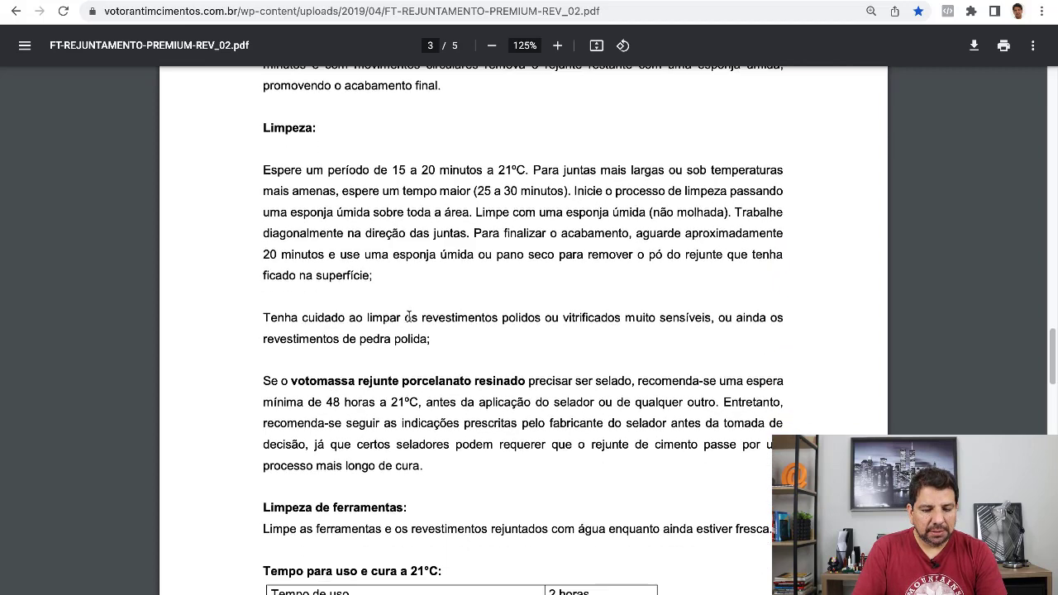
scroll(408, 314, down, 1)
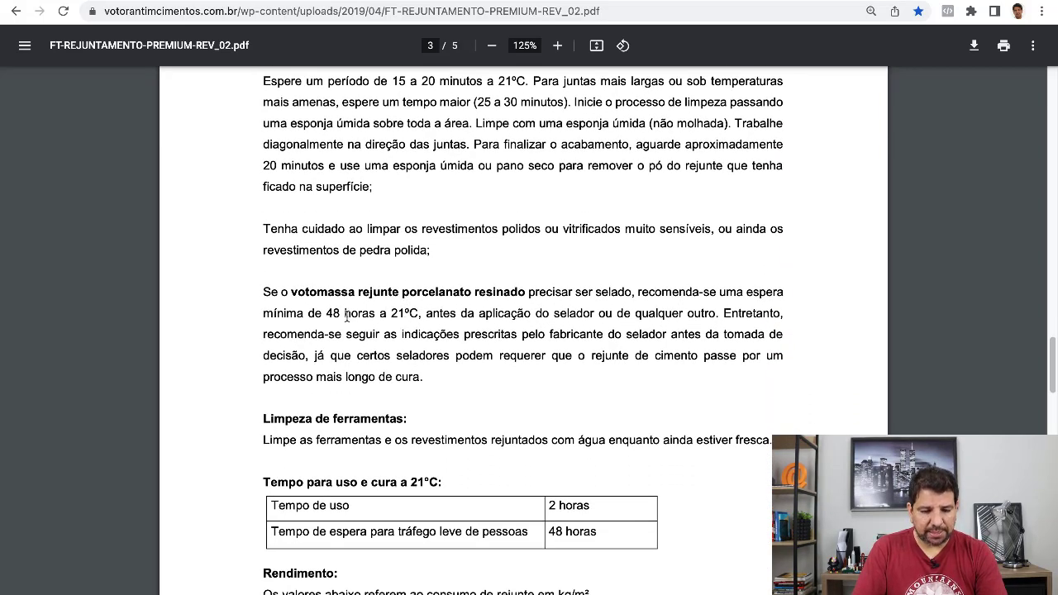
scroll(531, 317, down, 9)
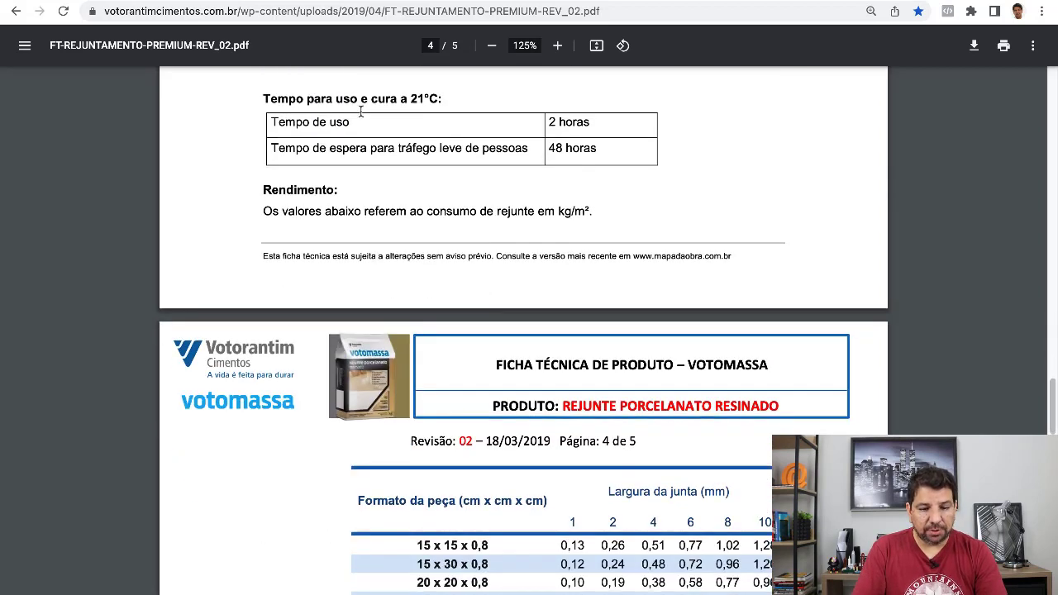
scroll(441, 170, down, 1)
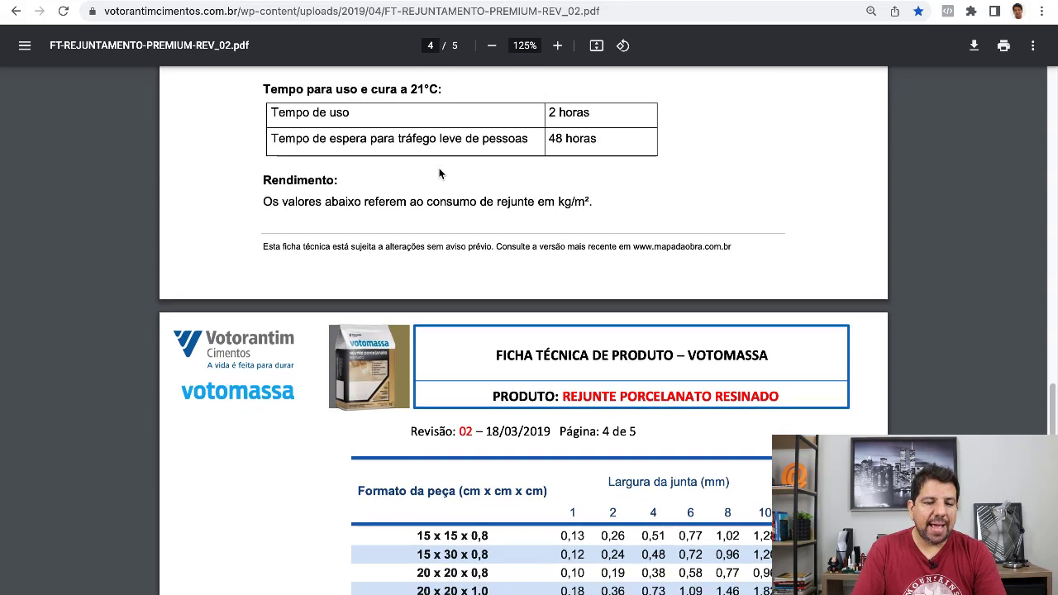
Step: Highlight the Rendimento heading, the kg/m² unit and the 60 x 60 x 1,0 row in the grout consumption table
drag(263, 134, 358, 128)
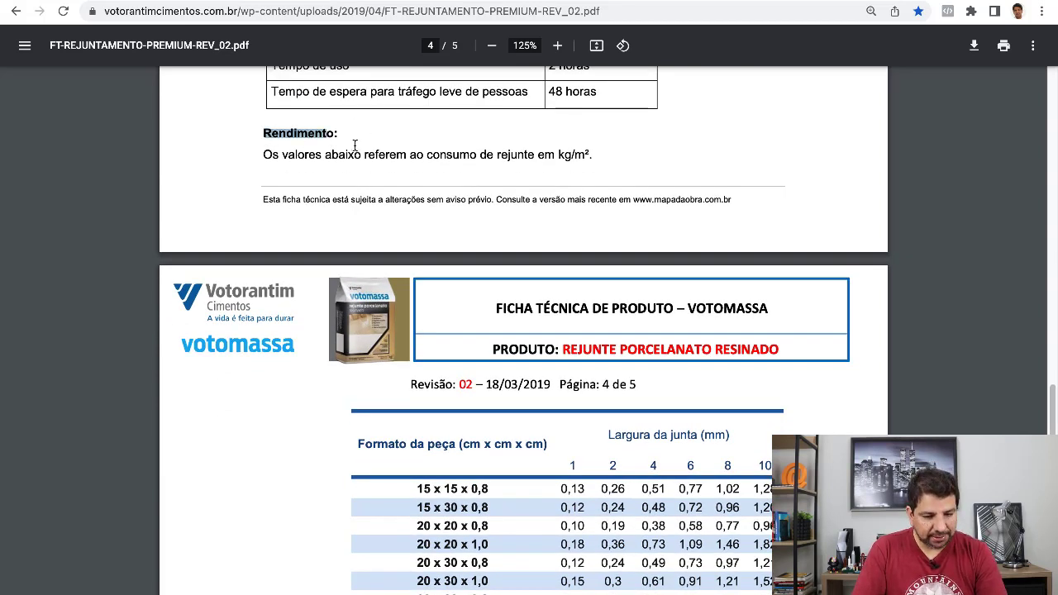
scroll(350, 142, down, 1)
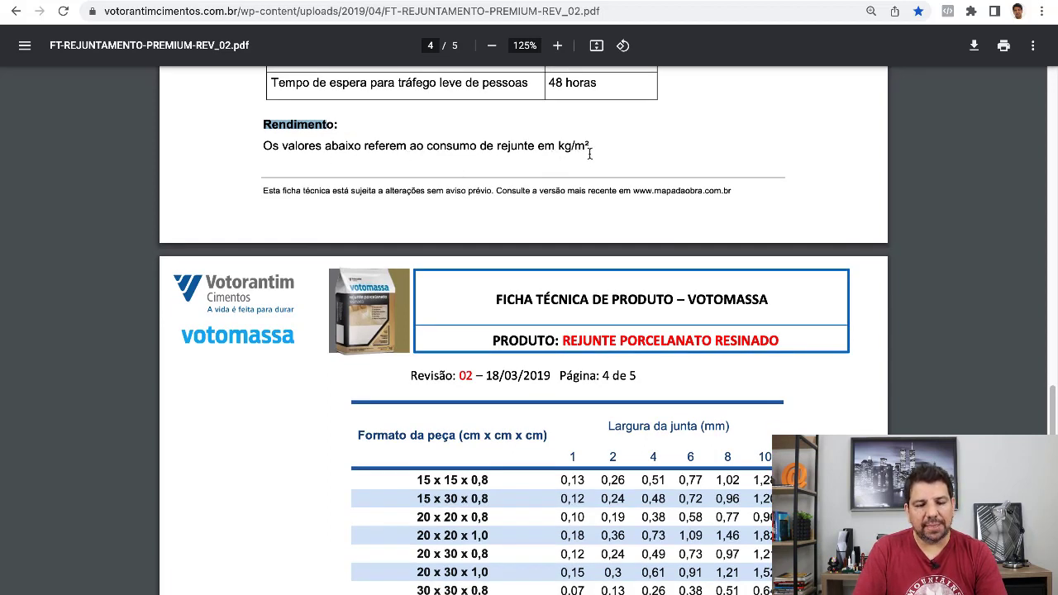
drag(539, 147, 591, 147)
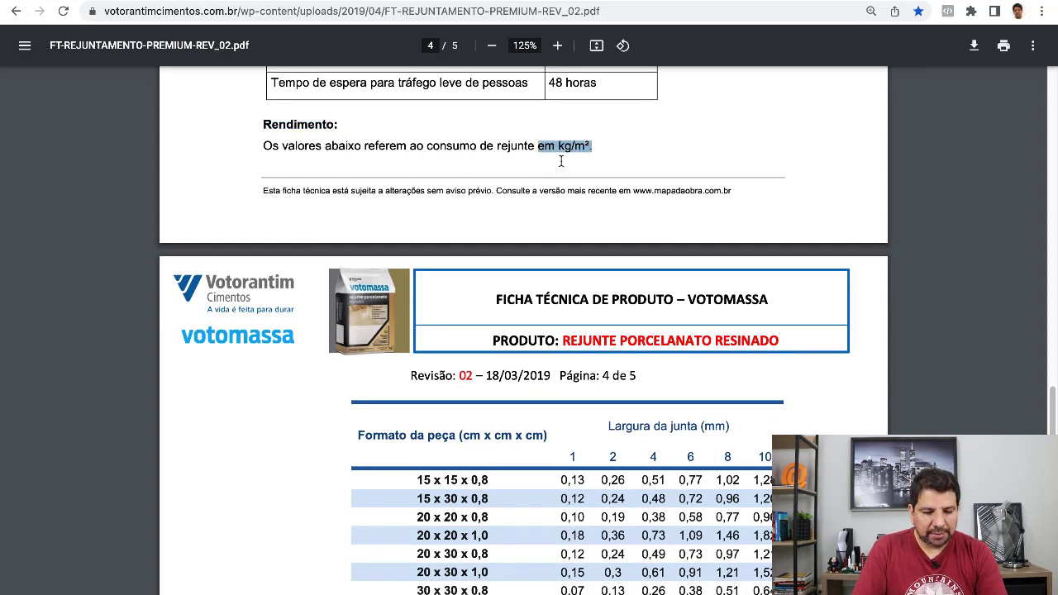
scroll(524, 222, down, 3)
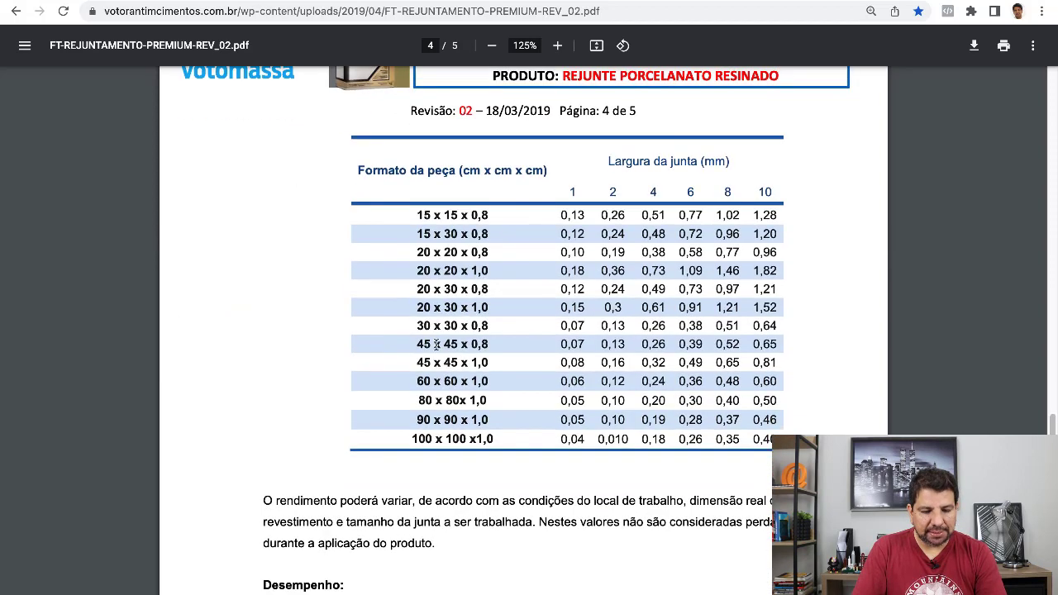
drag(452, 381, 467, 381)
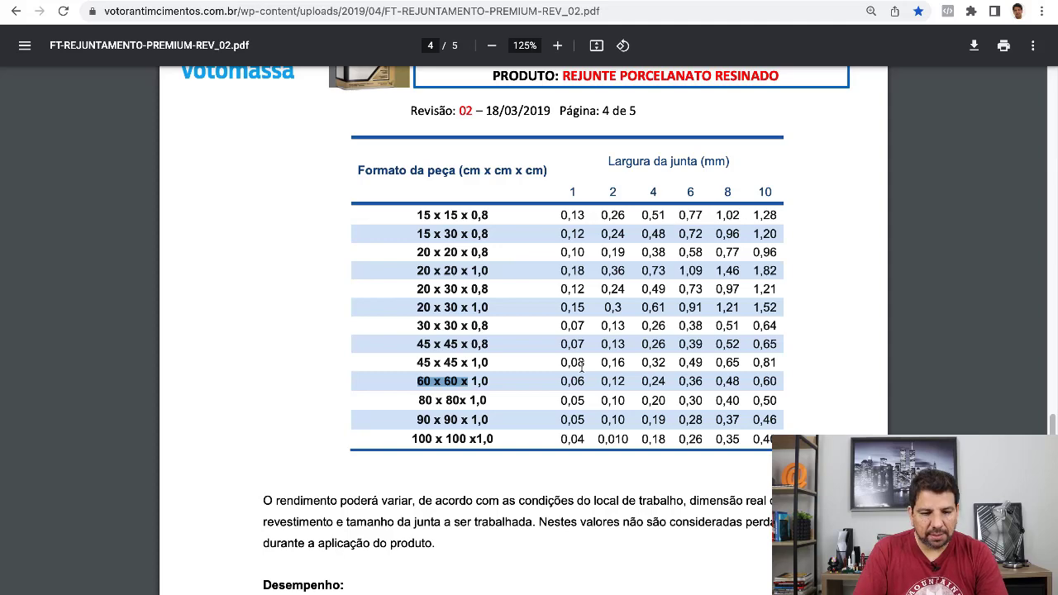
Step: Switch to Safari and bring up the Sinapi Sumário de Publicações from caixa.gov.br
key(ctrl+Up)
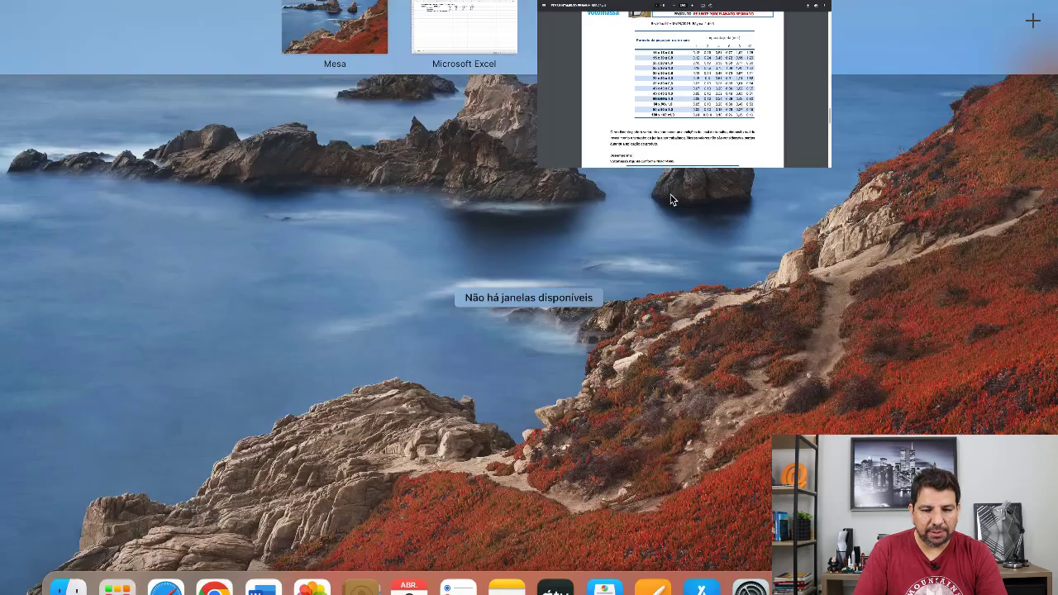
click(575, 37)
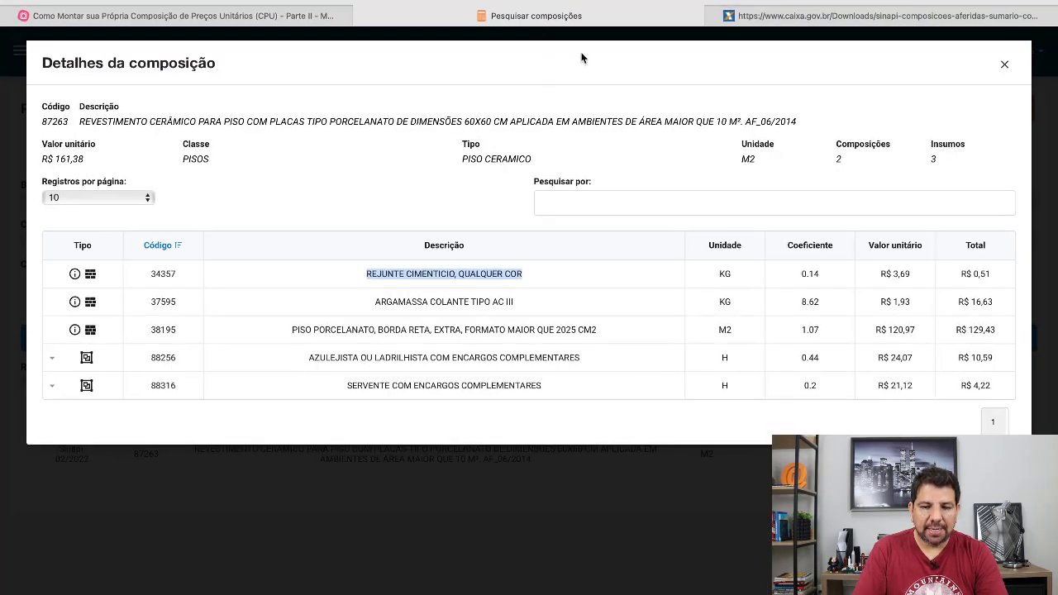
click(754, 17)
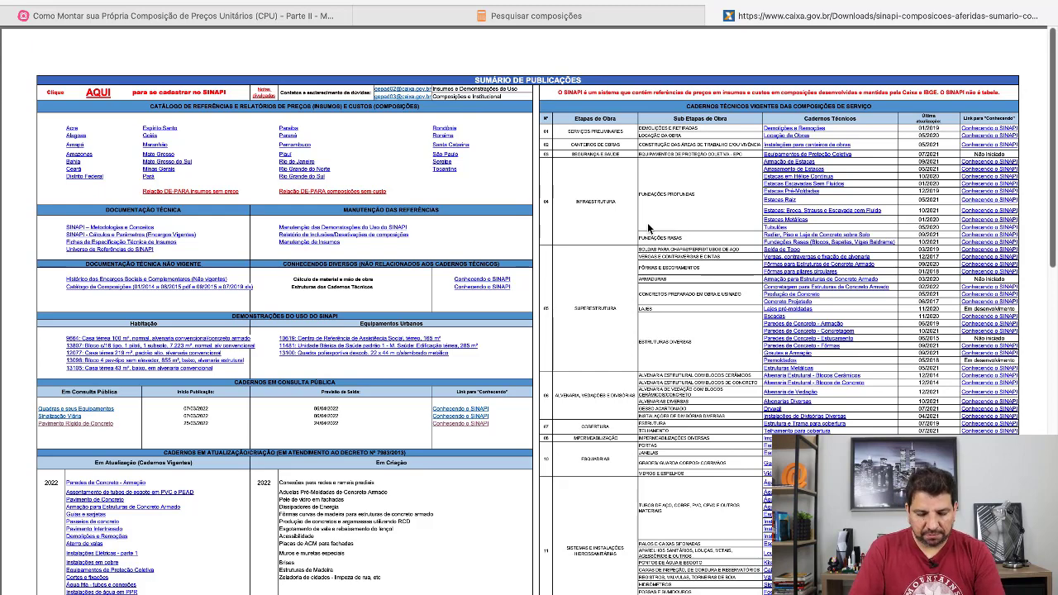
Step: Open the Revestimentos Cerâmicos Internos technical notebook listed under Revestimentos para Paredes e Pisos in the Sinapi summary
click(505, 576)
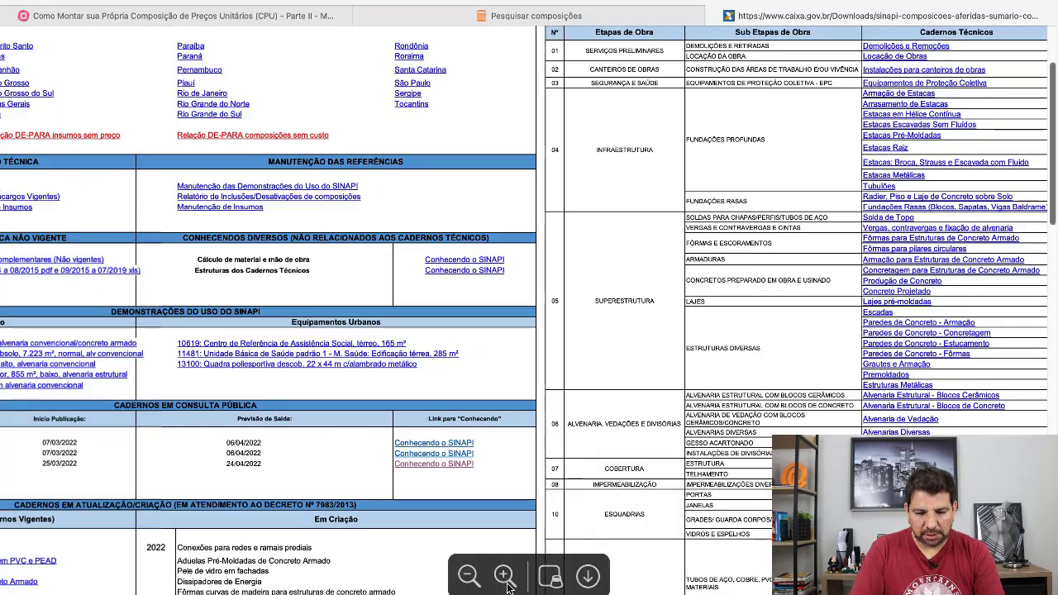
click(505, 576)
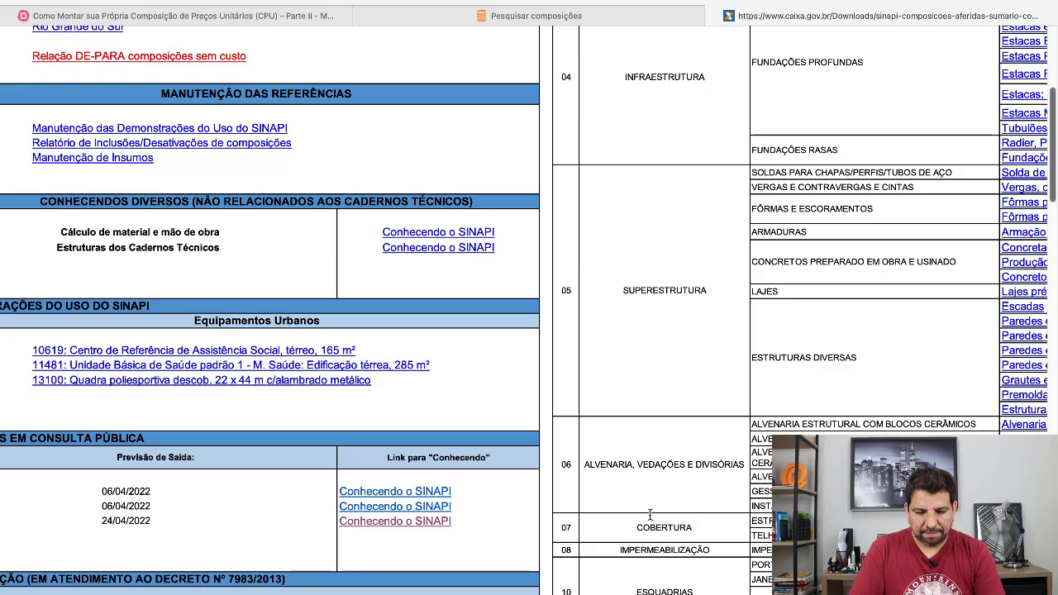
scroll(576, 246, right, 5)
scroll(569, 324, right, 3)
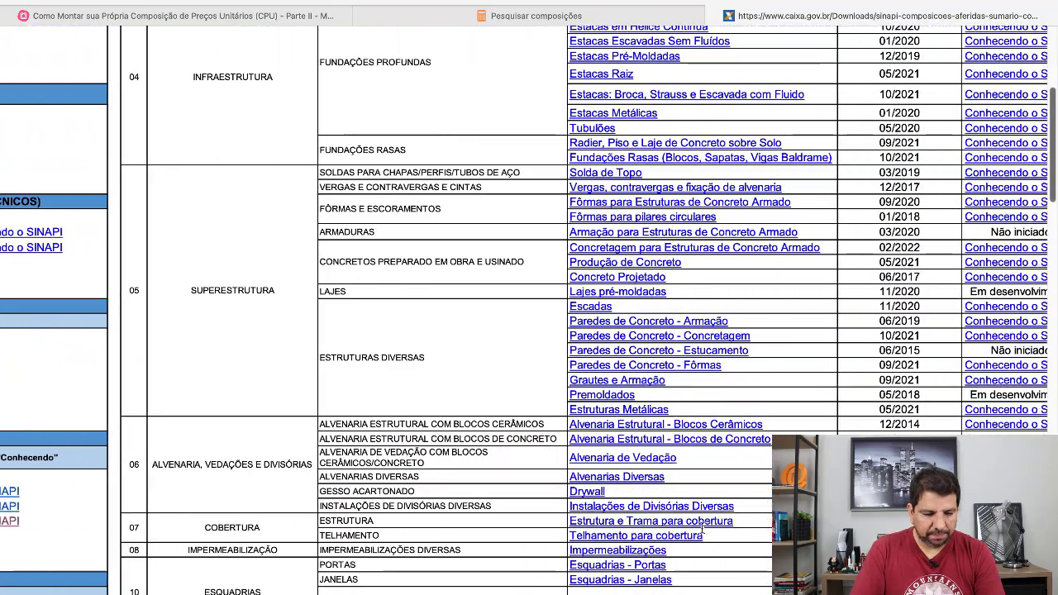
scroll(568, 324, down, 4)
scroll(569, 324, down, 10)
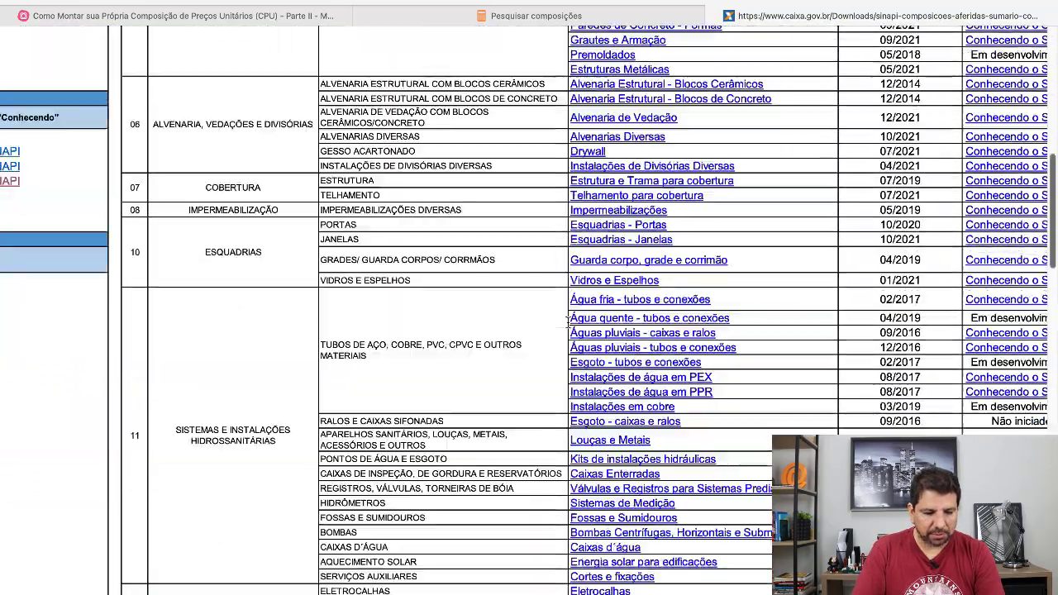
scroll(542, 317, down, 7)
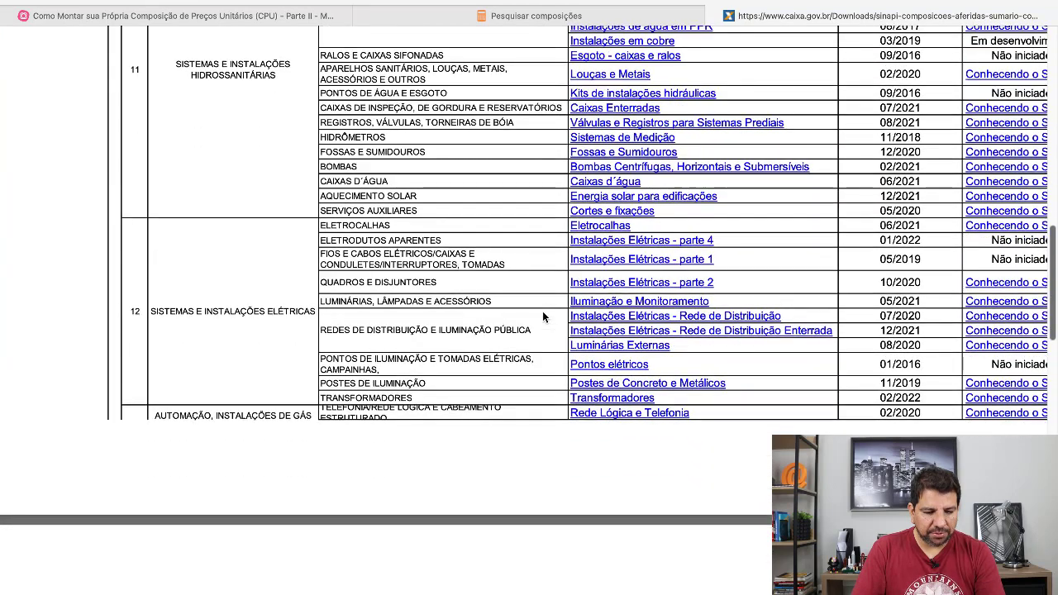
scroll(543, 316, down, 3)
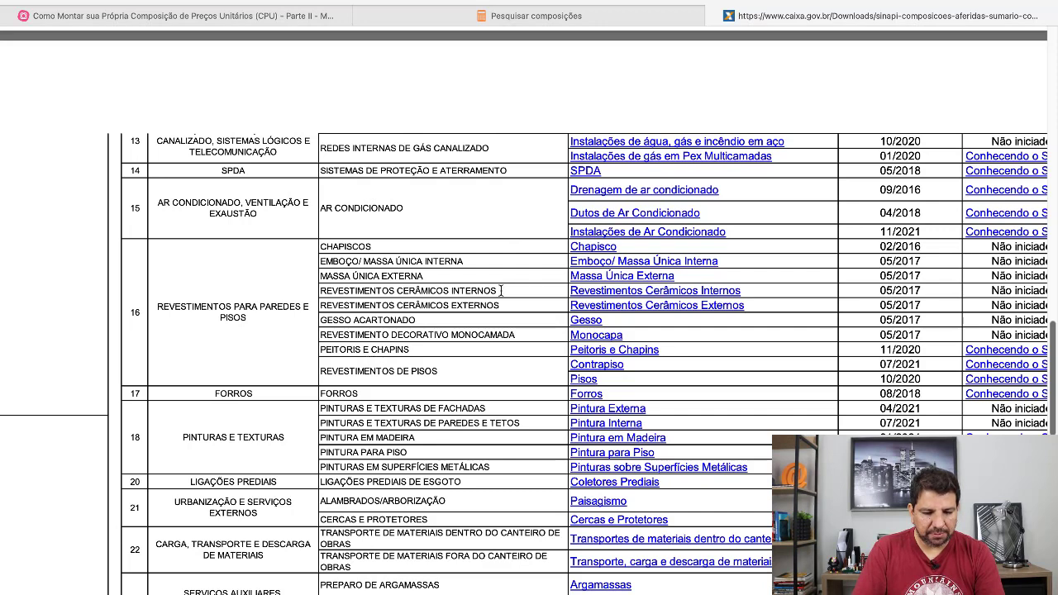
click(645, 296)
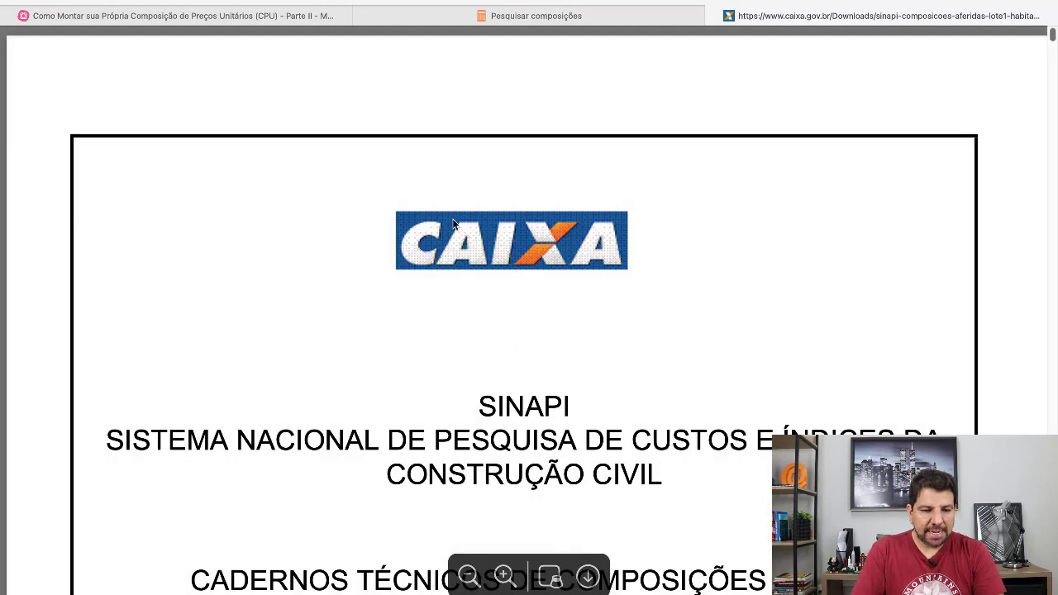
Step: Copy the composition code 87263 from the Detalhes da composição window on the Pesquisar composições page
click(432, 17)
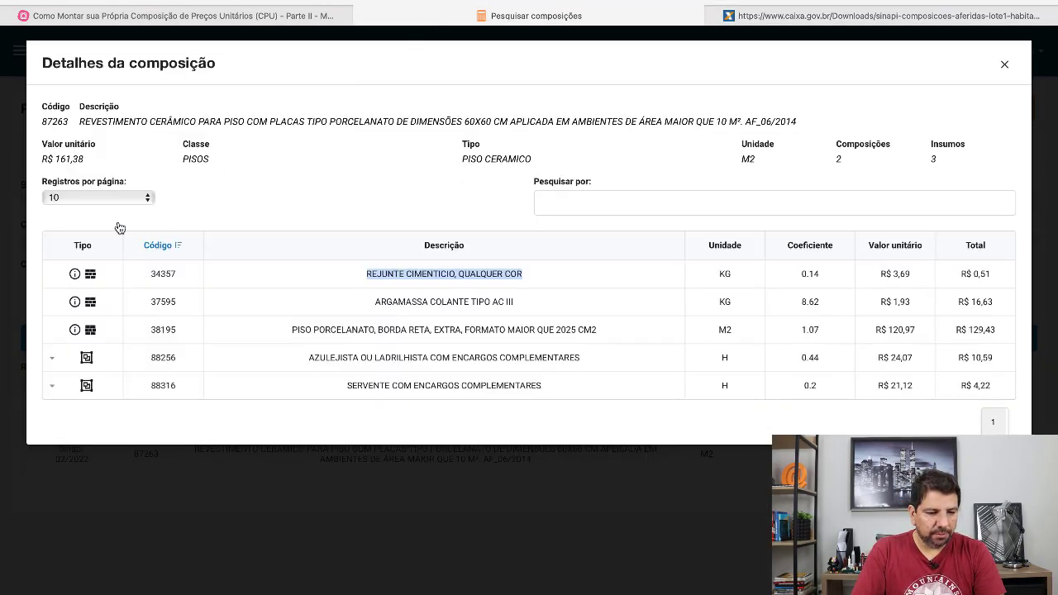
click(42, 121)
double_click(43, 121)
key(super+c)
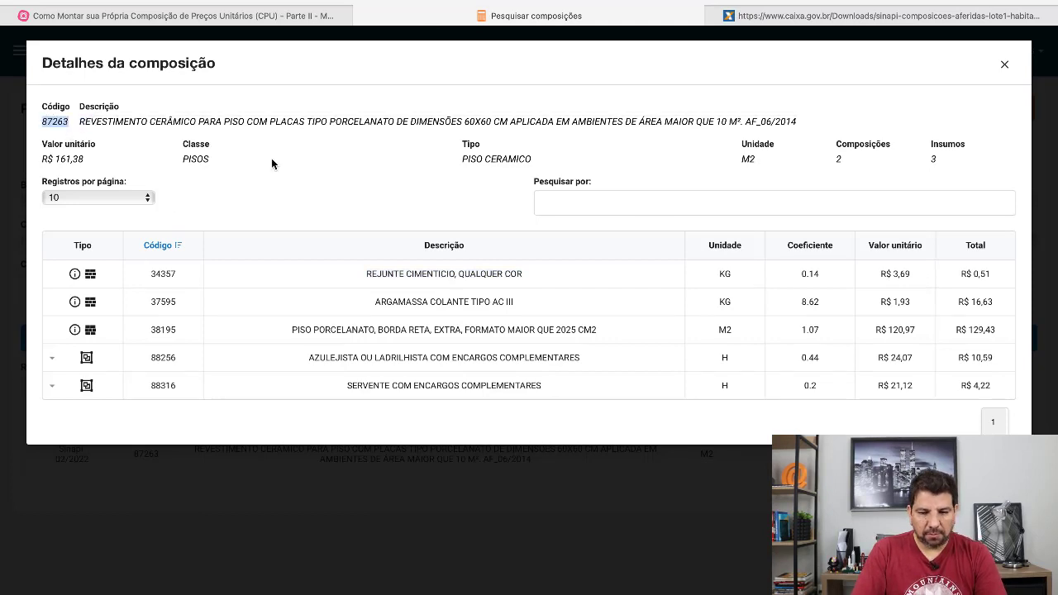
Step: Search the Revestimentos Cerâmicos Internos notebook for code 87263 and go to that composition's Caderno Técnico page
click(783, 15)
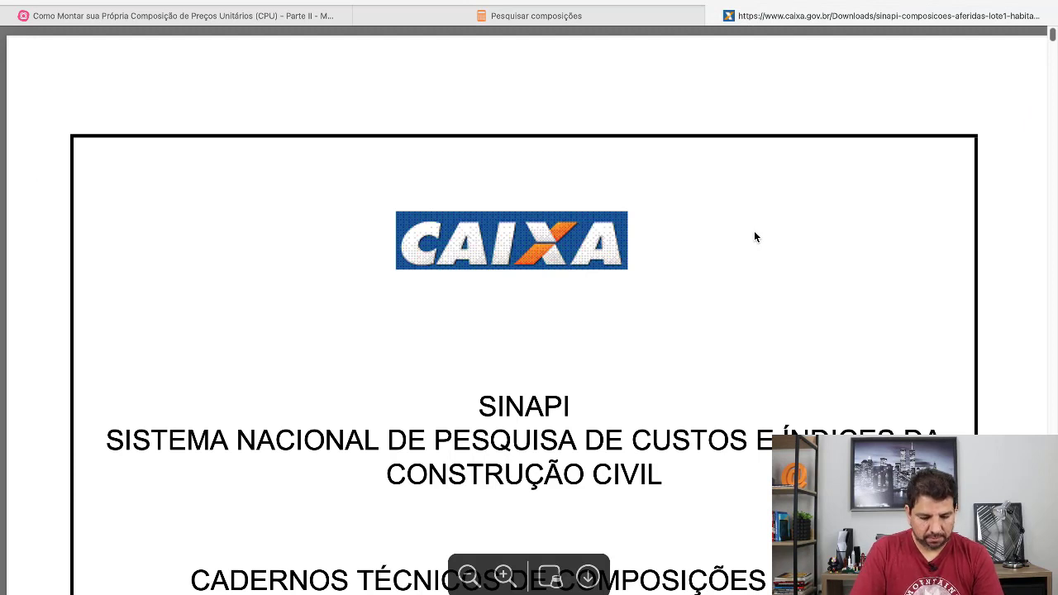
key(super+f)
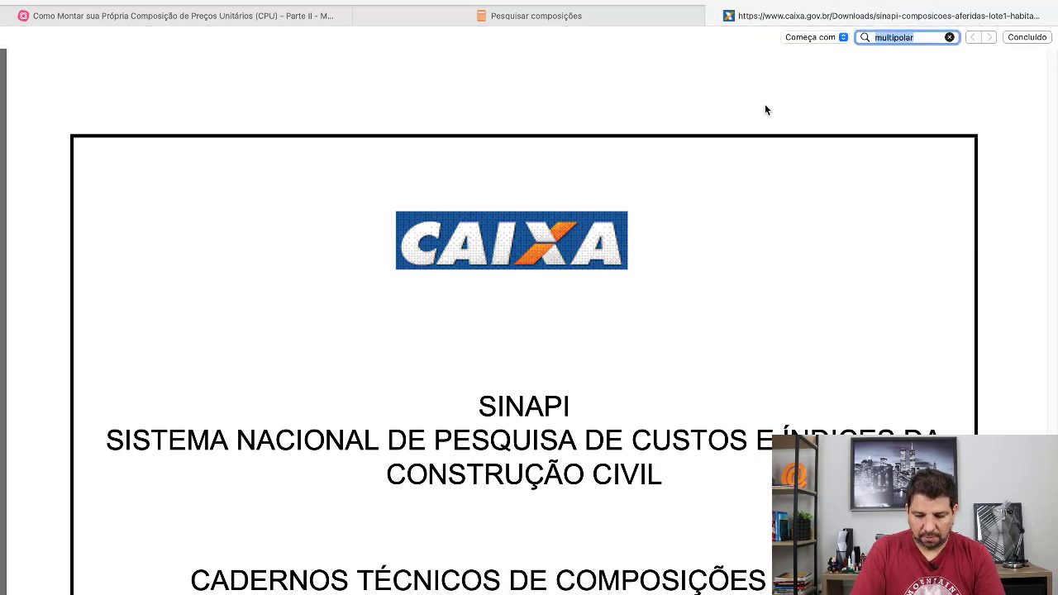
key(super+v)
key(Return)
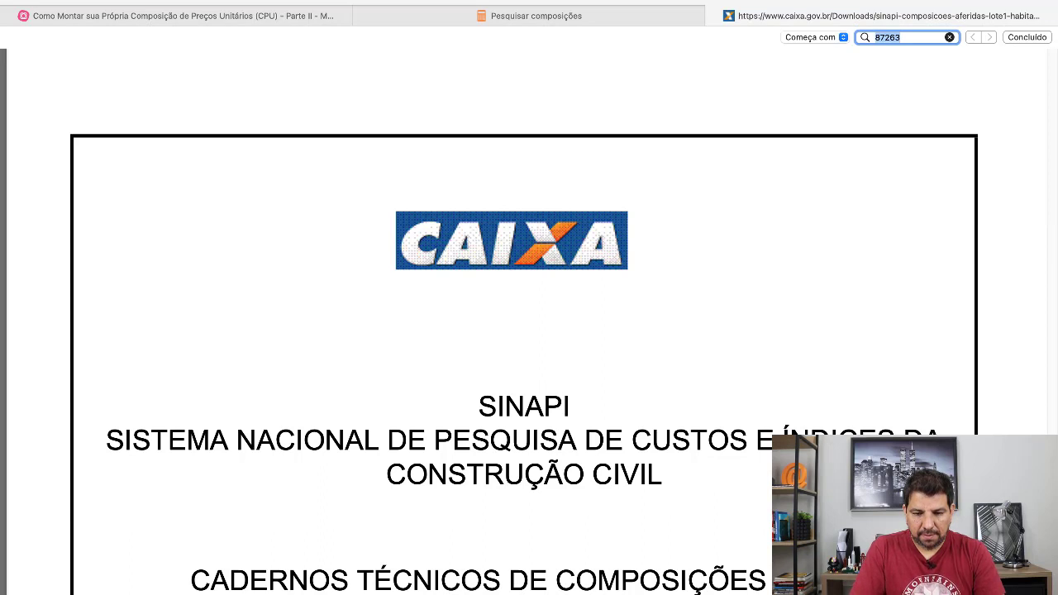
click(923, 38)
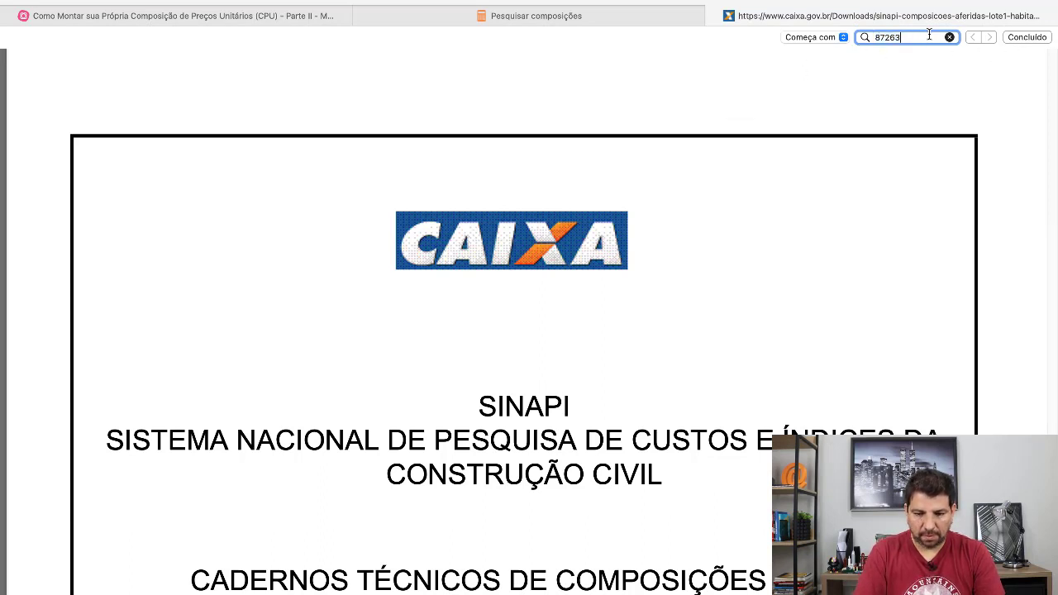
key(Return)
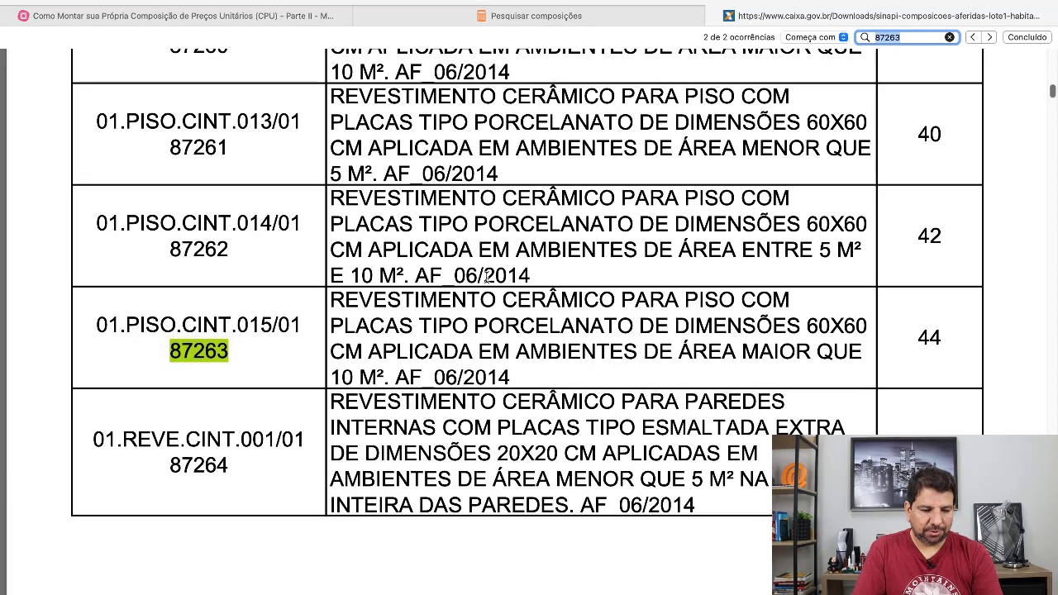
click(990, 37)
click(989, 38)
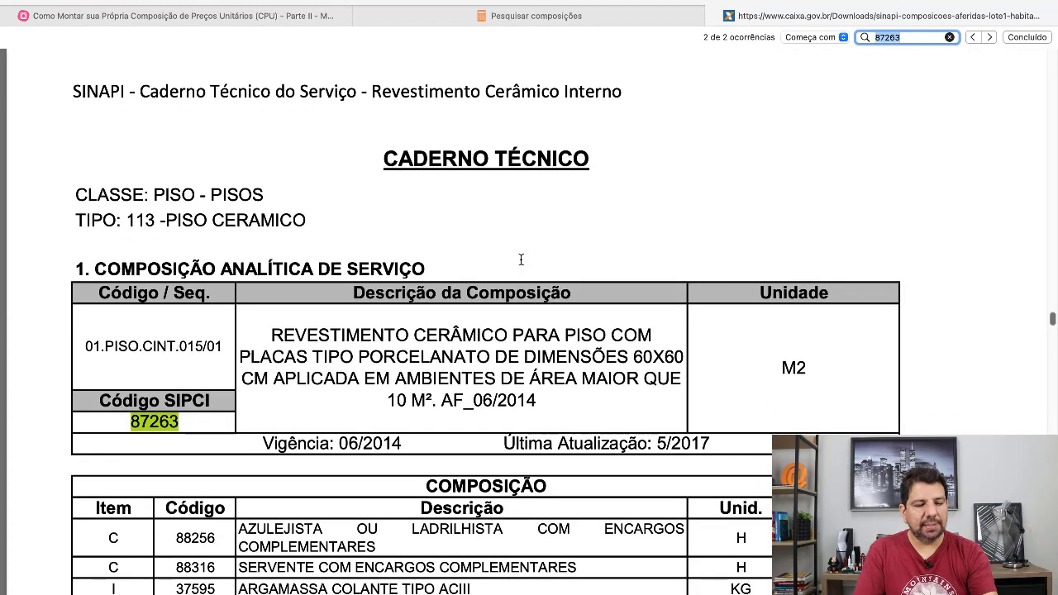
Step: Examine the description of composition 87263 and the units and coefficients in its COMPOSIÇÃO table
scroll(521, 265, down, 5)
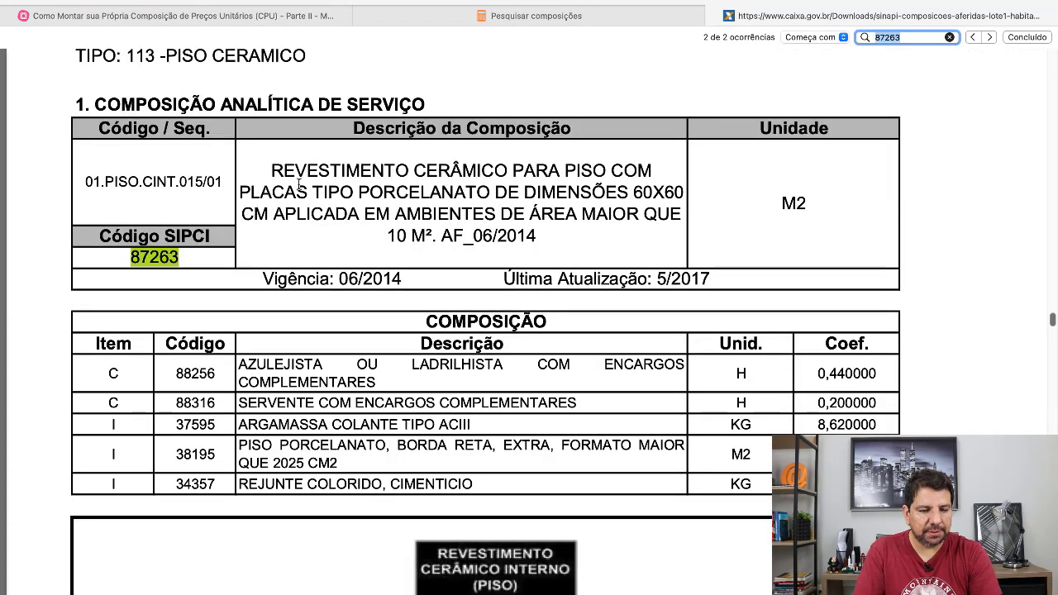
click(274, 174)
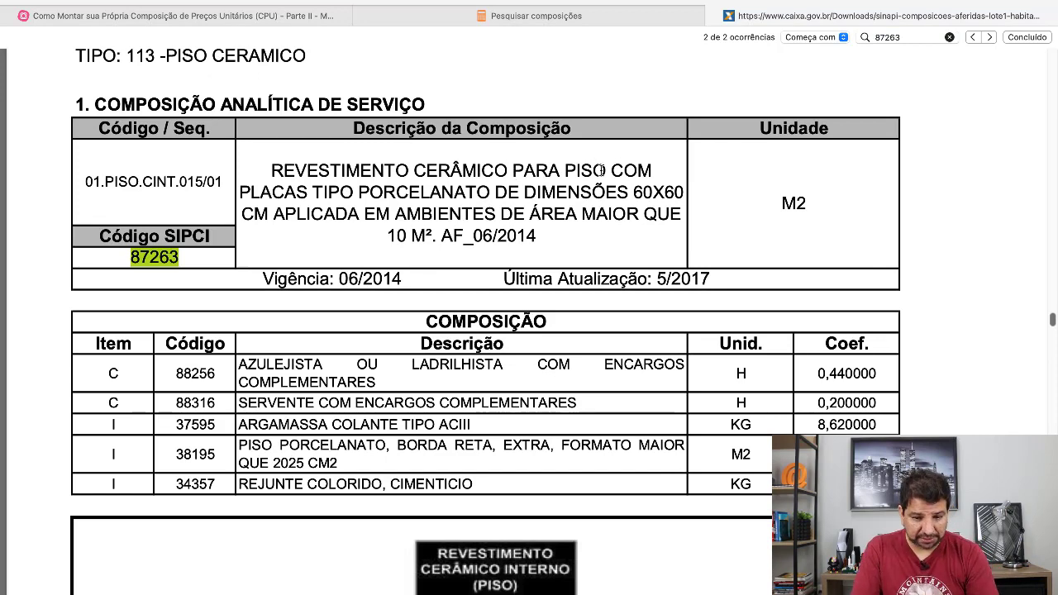
scroll(526, 188, down, 3)
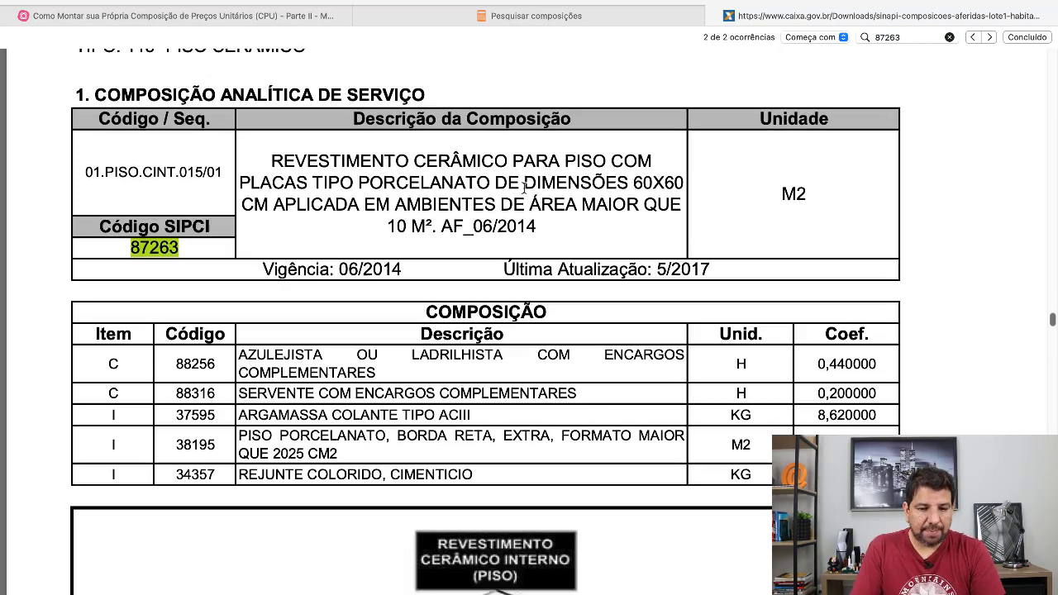
scroll(474, 169, down, 5)
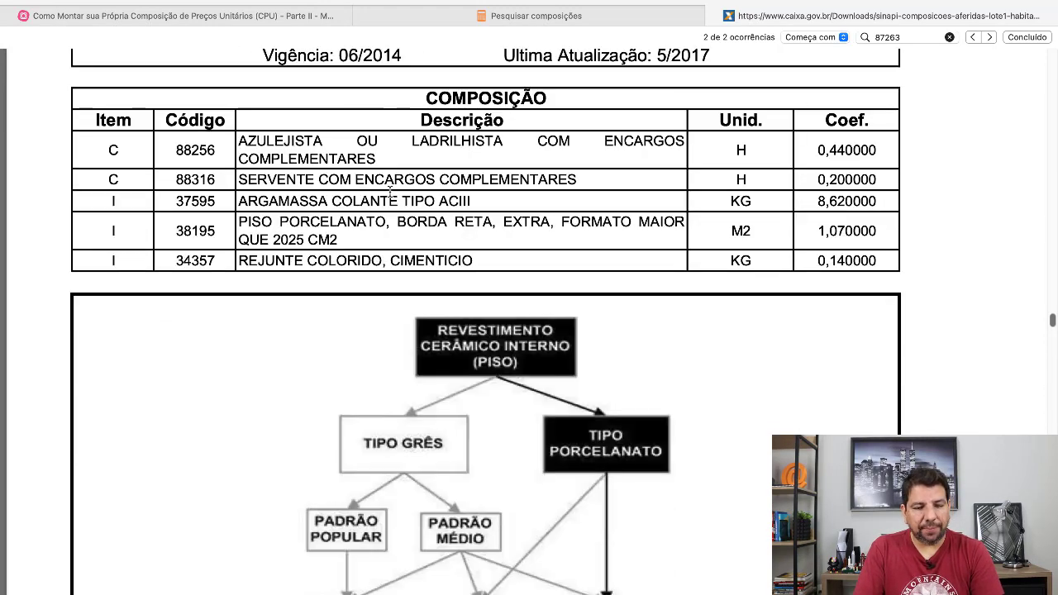
scroll(609, 274, up, 5)
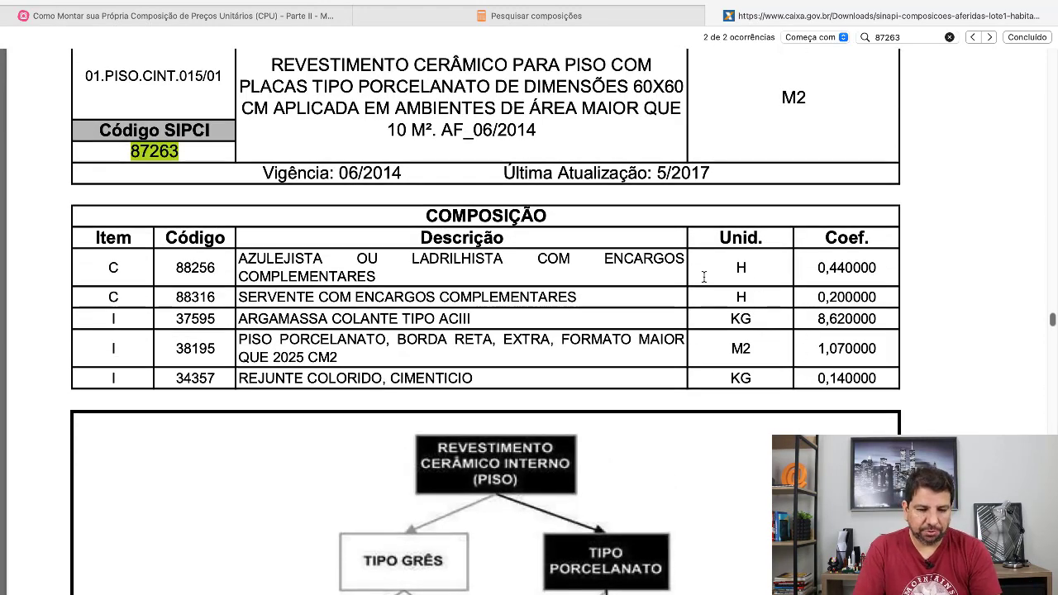
scroll(578, 261, down, 1)
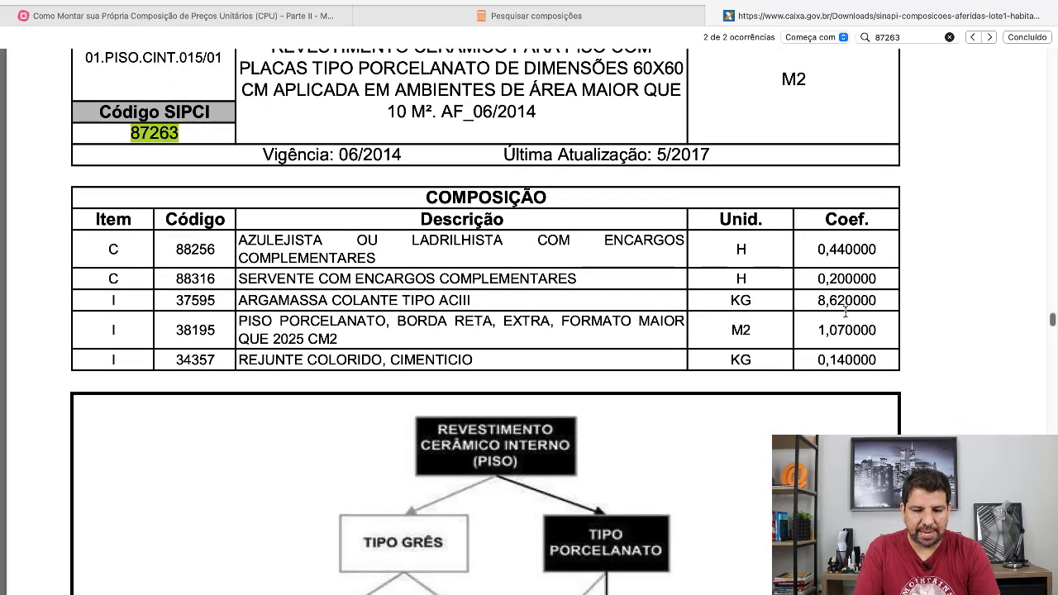
scroll(386, 240, down, 15)
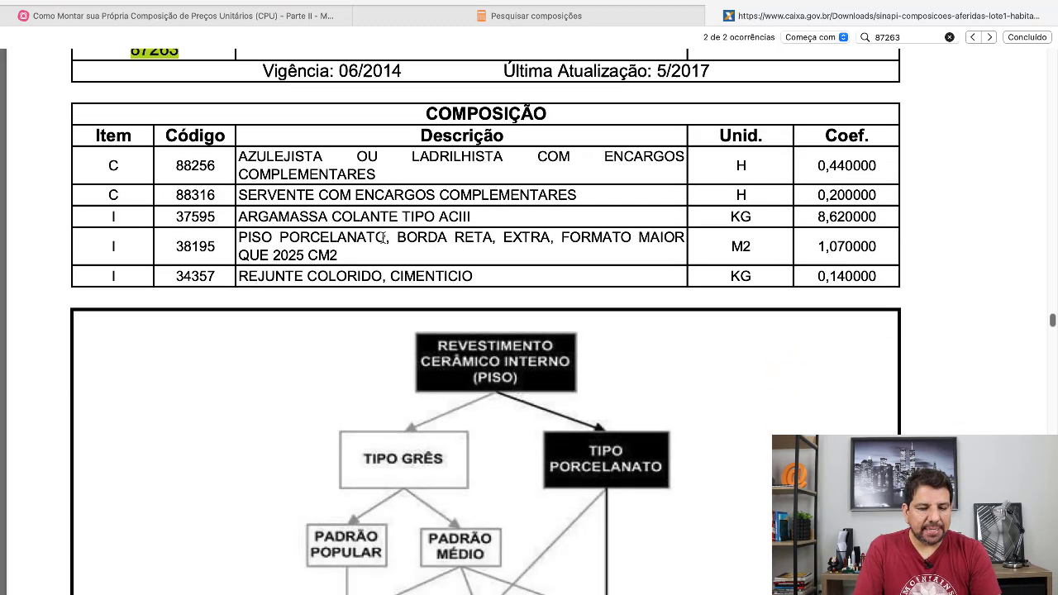
scroll(440, 240, up, 10)
Step: Read through the notebook's flooring flowchart, item characteristics, quantification and measurement criteria, and the Execução section
scroll(504, 239, down, 6)
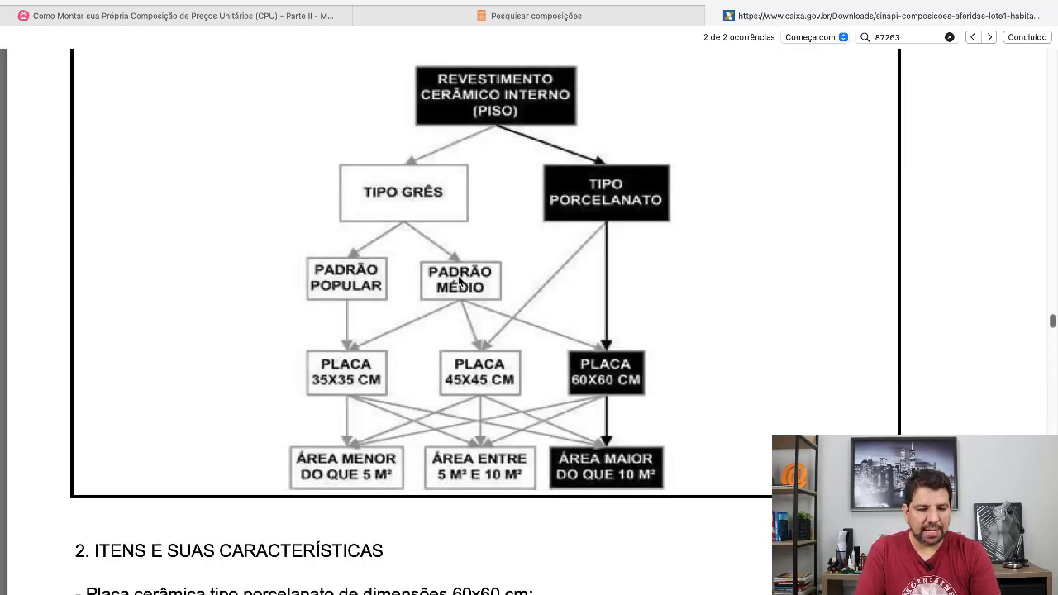
scroll(372, 272, down, 10)
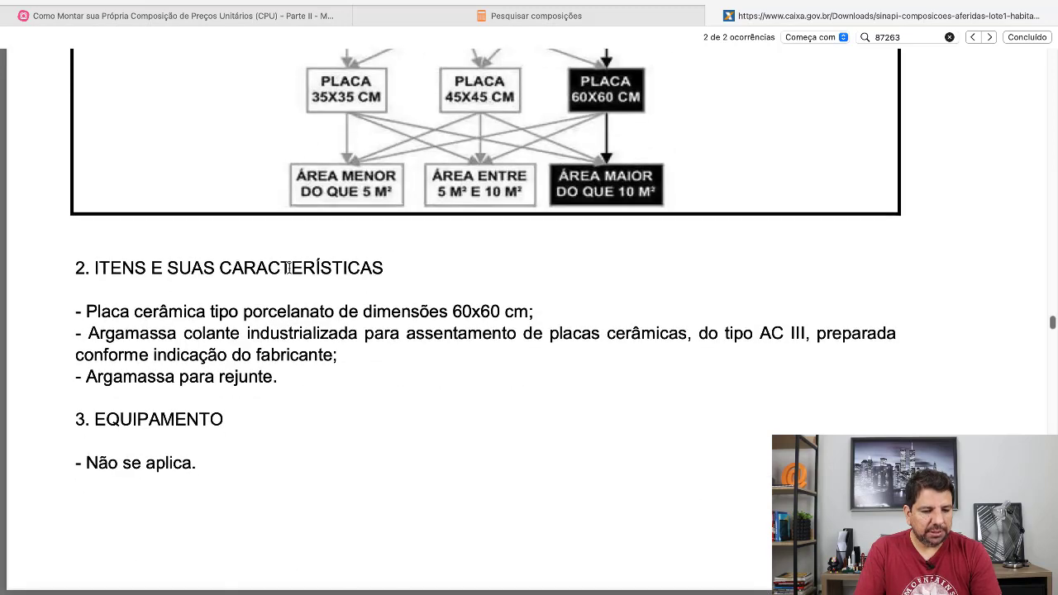
scroll(141, 279, down, 1)
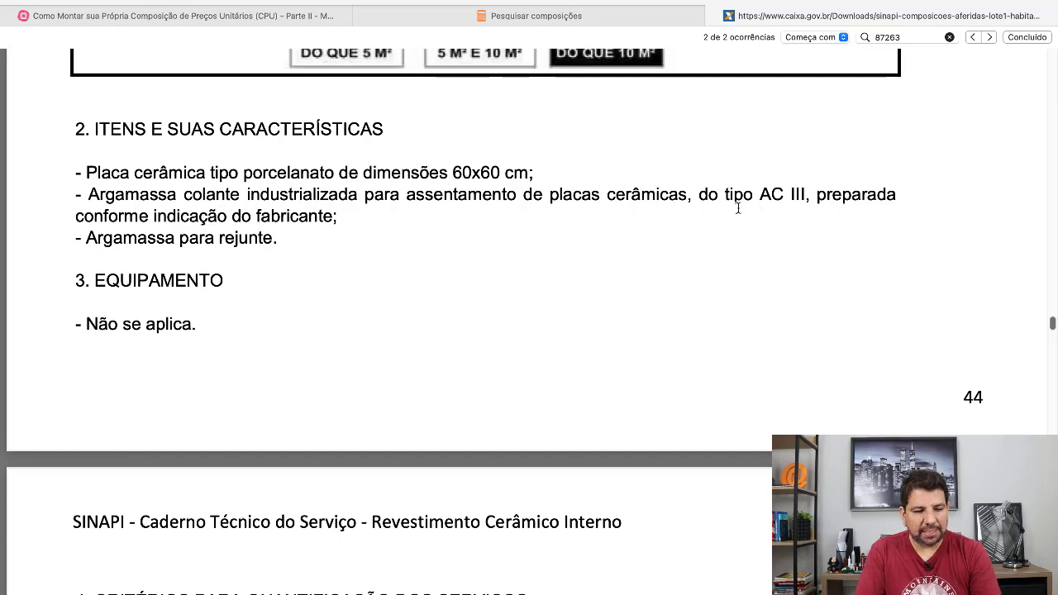
scroll(219, 215, down, 9)
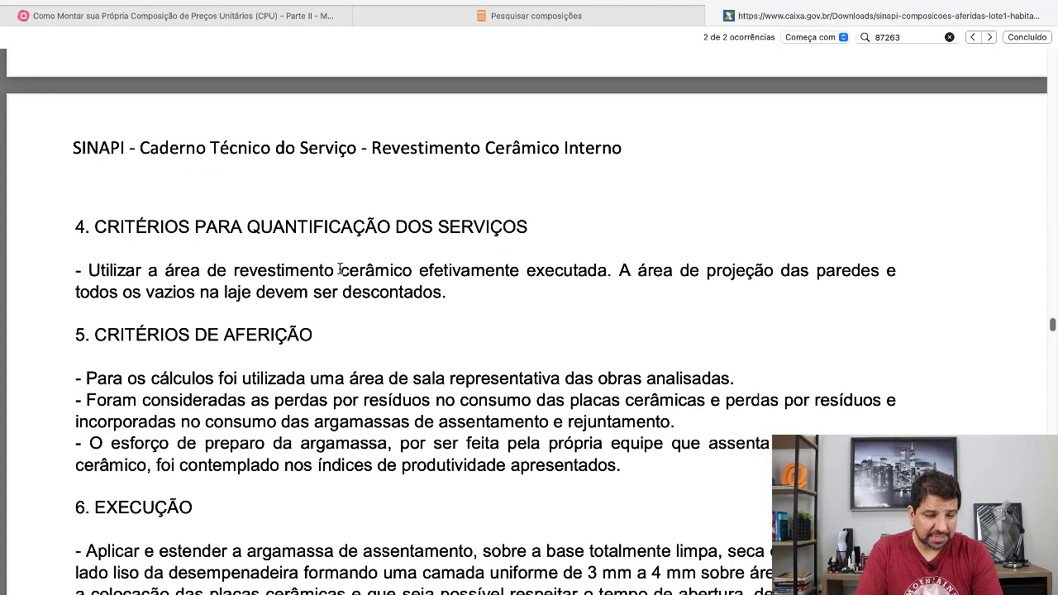
scroll(338, 269, down, 2)
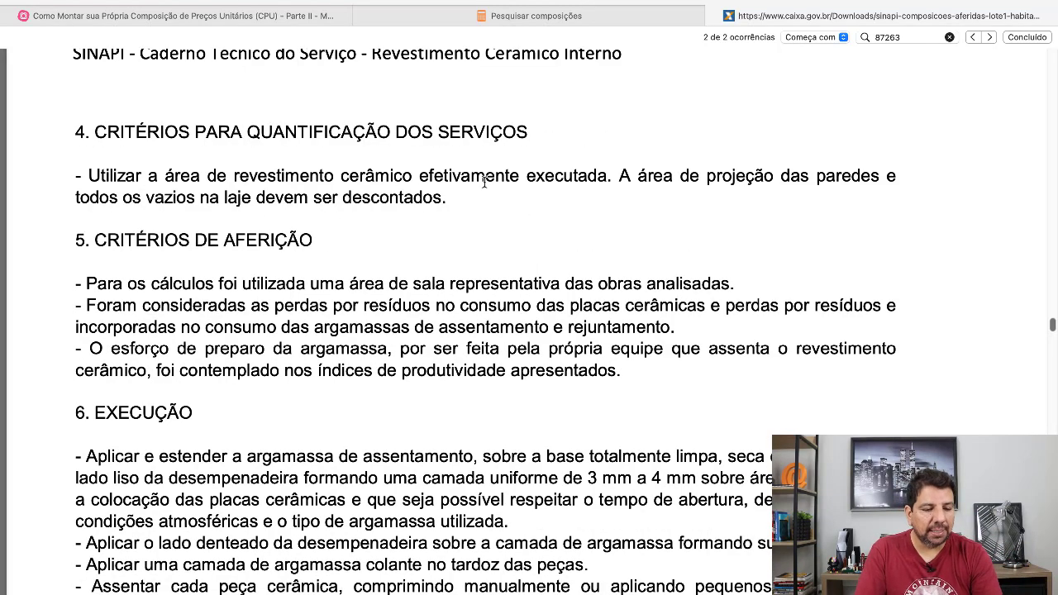
scroll(484, 181, down, 1)
scroll(479, 181, down, 4)
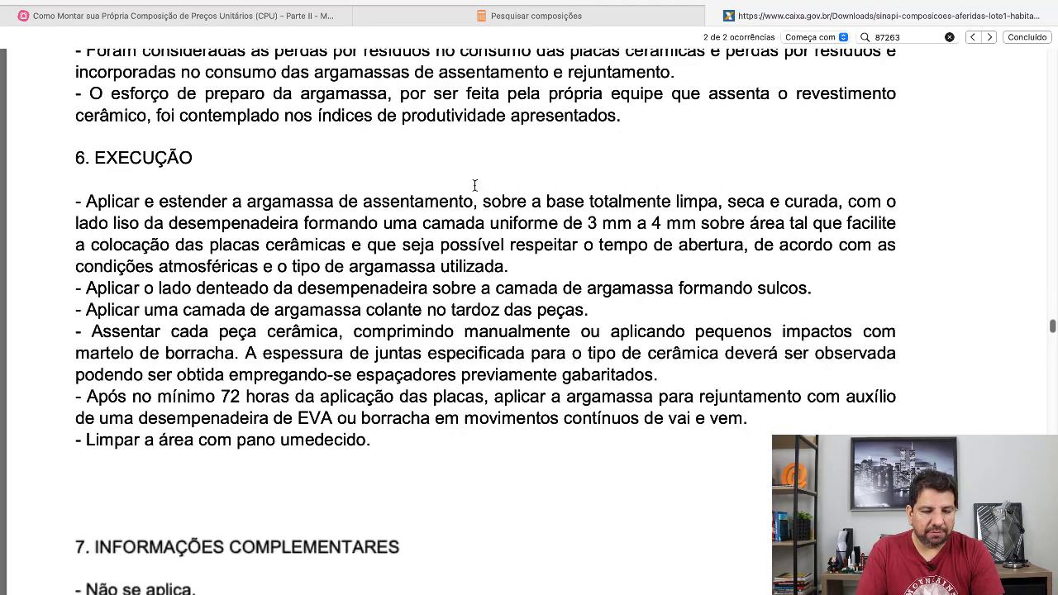
scroll(408, 188, up, 2)
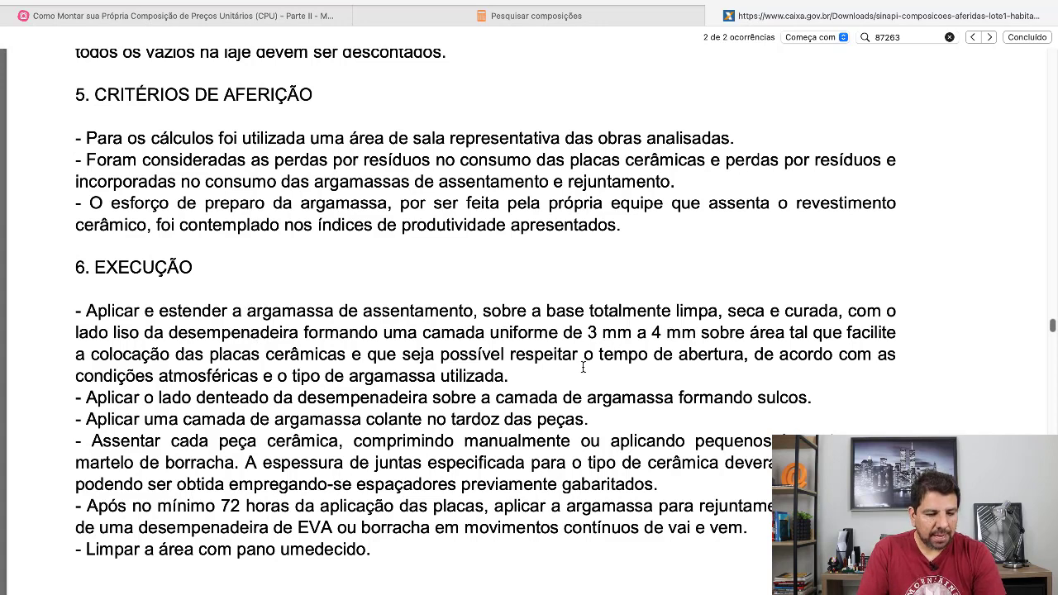
scroll(582, 367, down, 3)
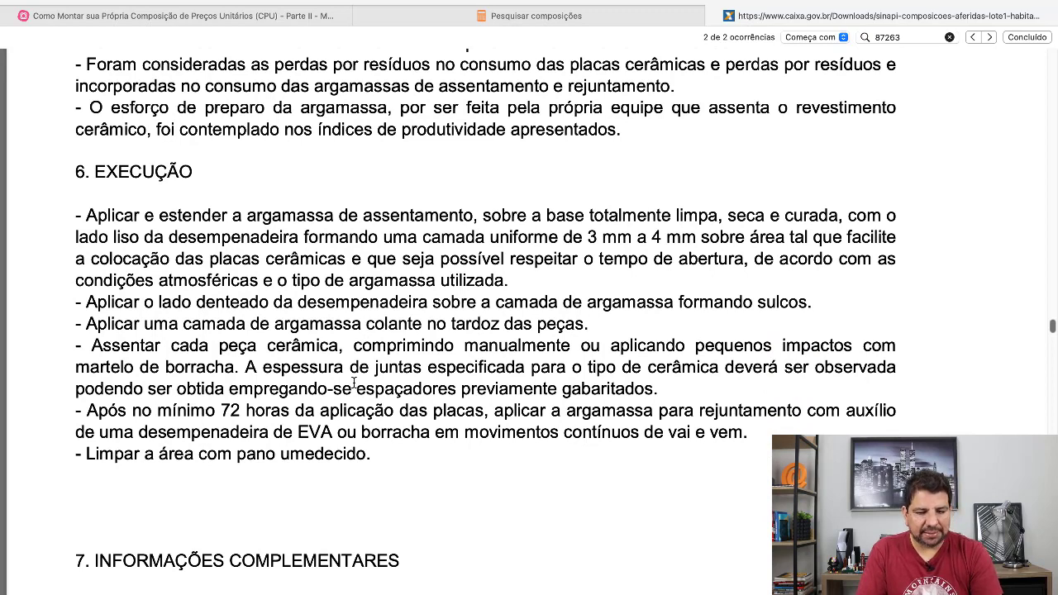
scroll(283, 384, down, 1)
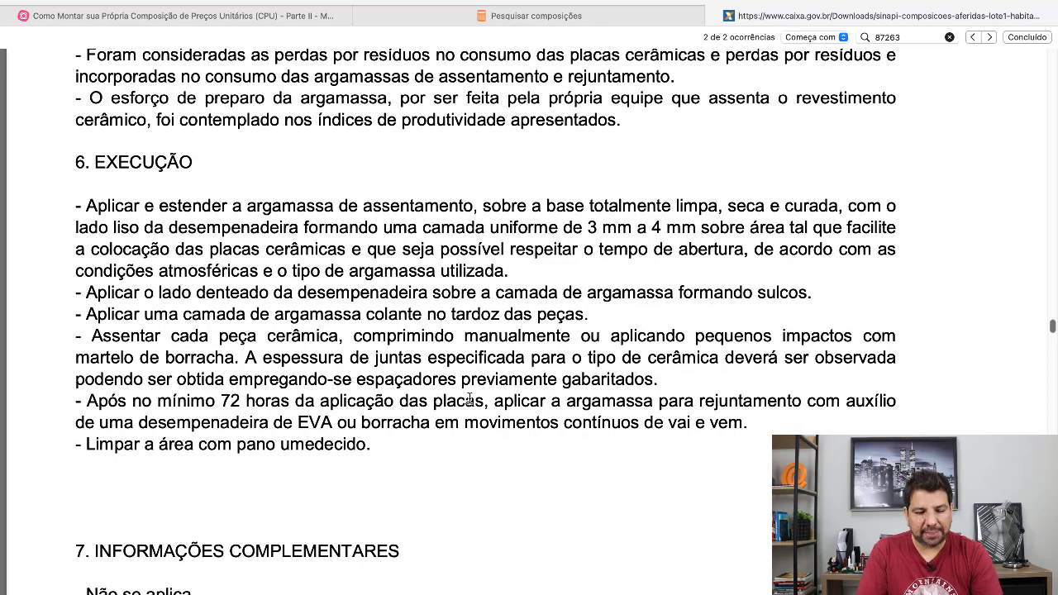
scroll(530, 390, down, 1)
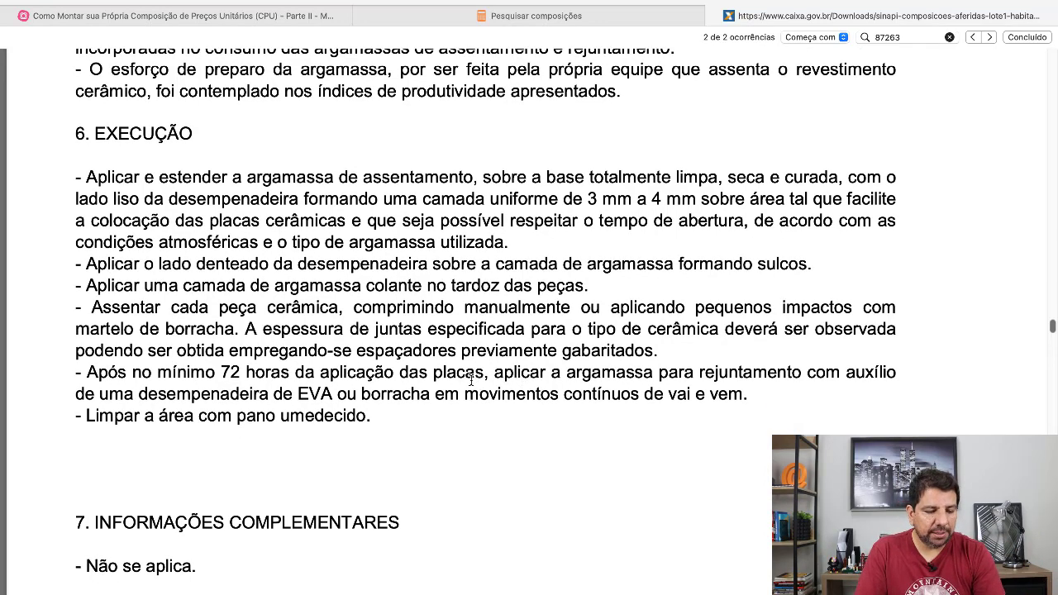
Step: Review the rest of the notebook's Execução section and its closing sections, and return to the COMPOSIÇÃO table
scroll(445, 361, down, 2)
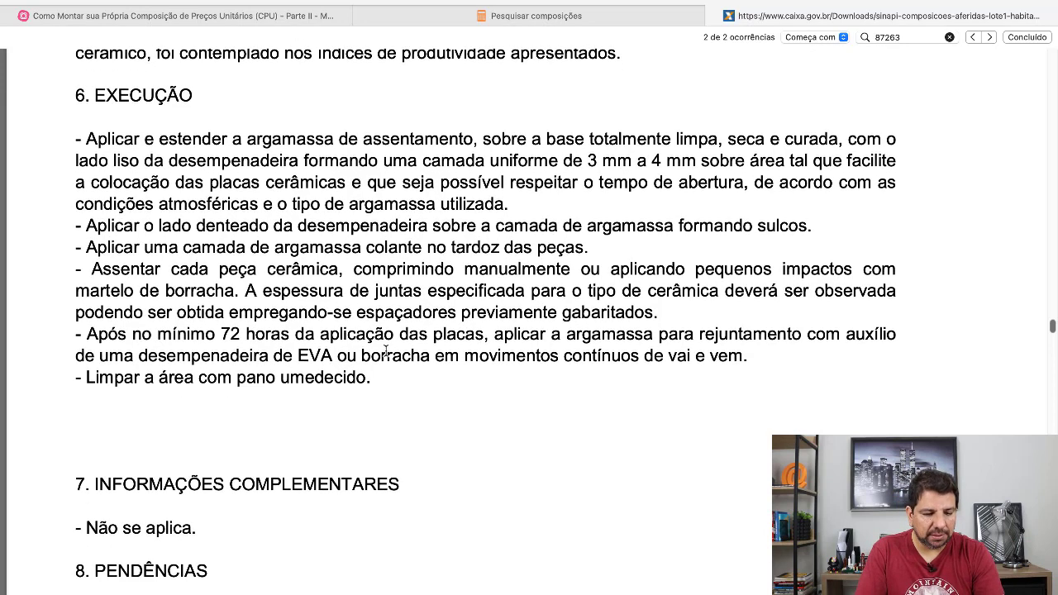
scroll(372, 354, down, 4)
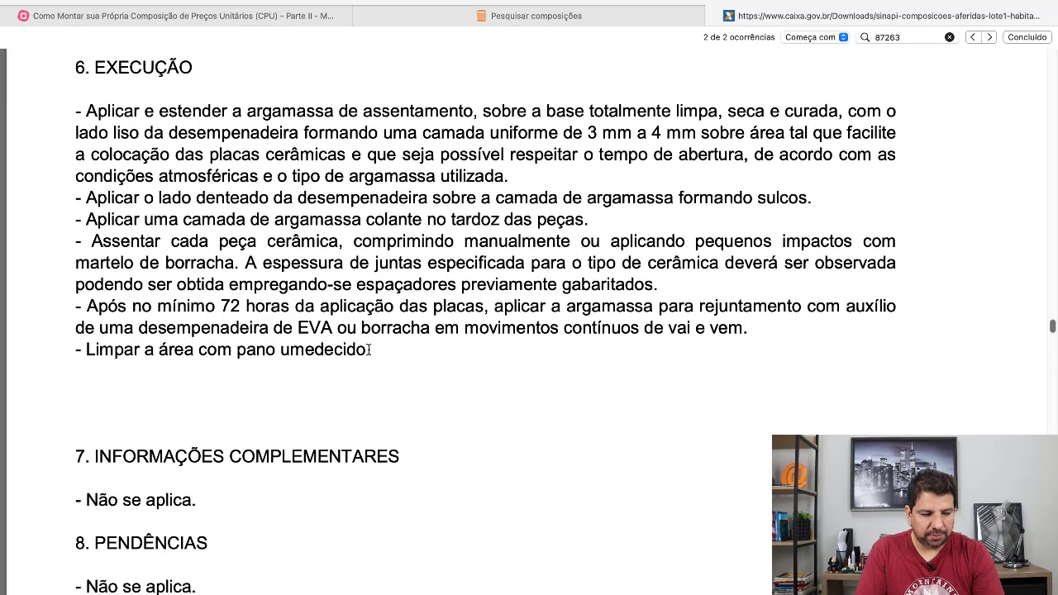
scroll(368, 349, down, 1)
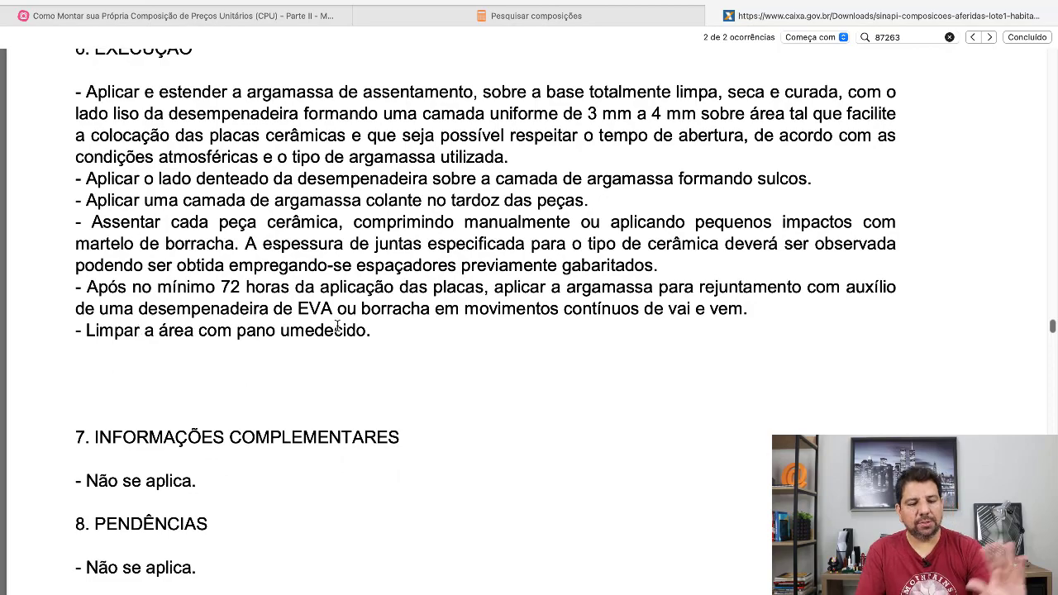
scroll(453, 200, down, 6)
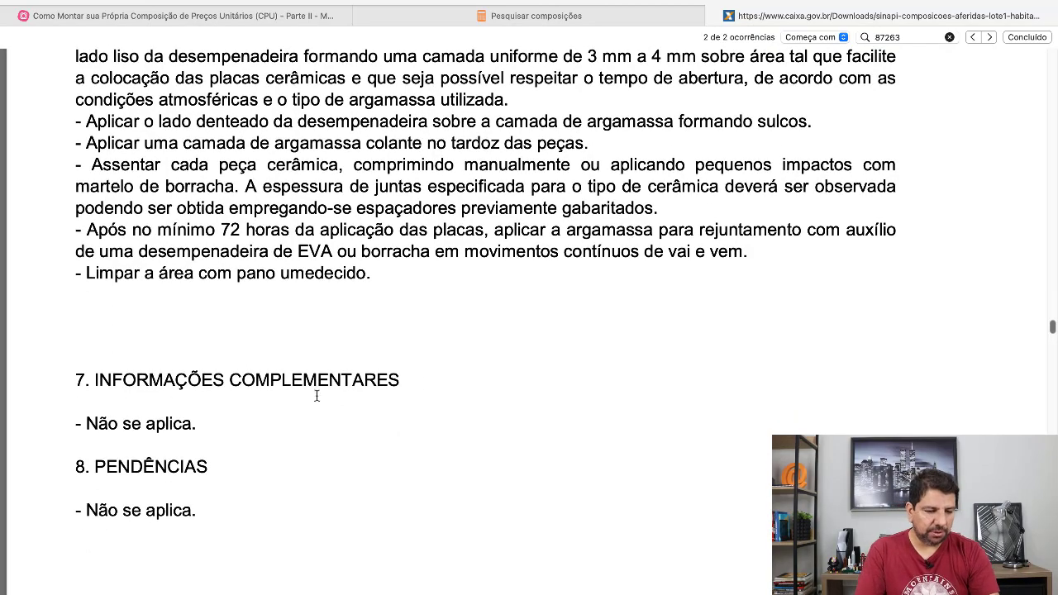
scroll(361, 361, up, 15)
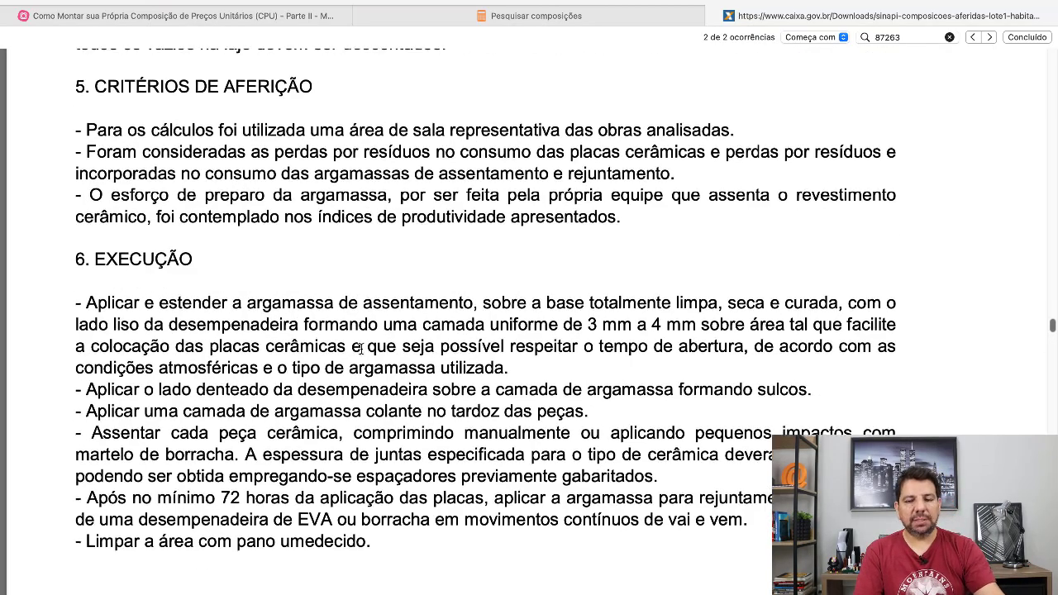
scroll(361, 349, up, 10)
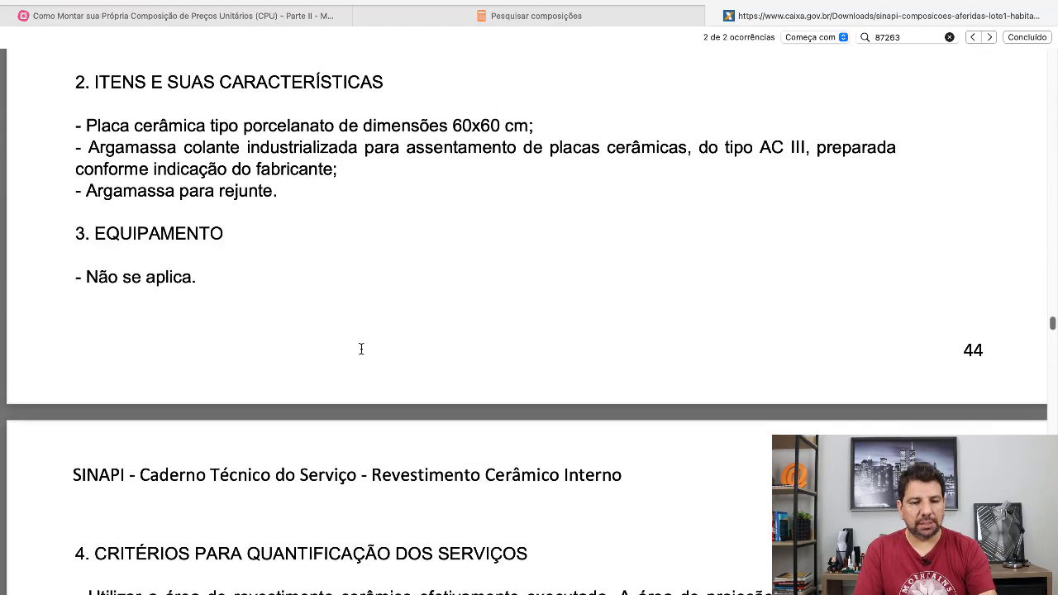
scroll(361, 349, up, 20)
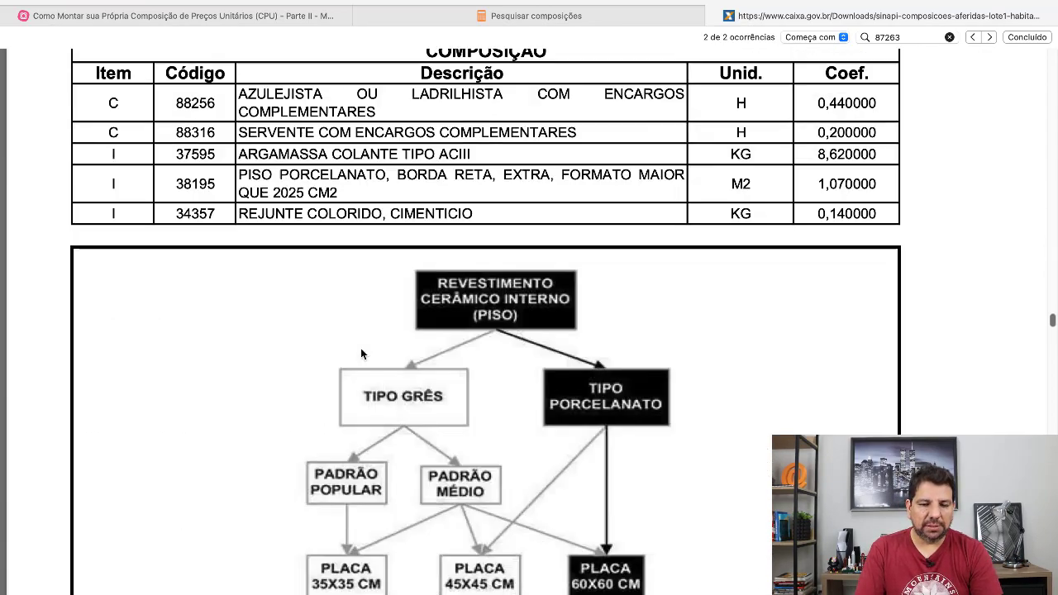
Step: Switch to Chrome and check the grout consumption for 60 x 60 x 1,0 pieces at 2 mm and 4 mm joints in the Votomassa datasheet
key(ctrl+Up)
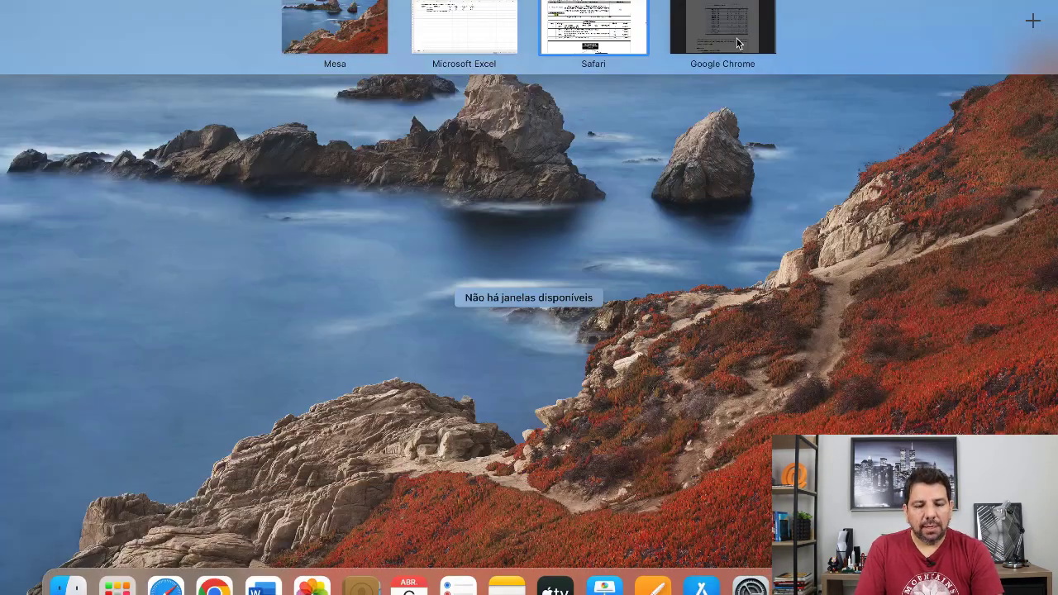
click(725, 24)
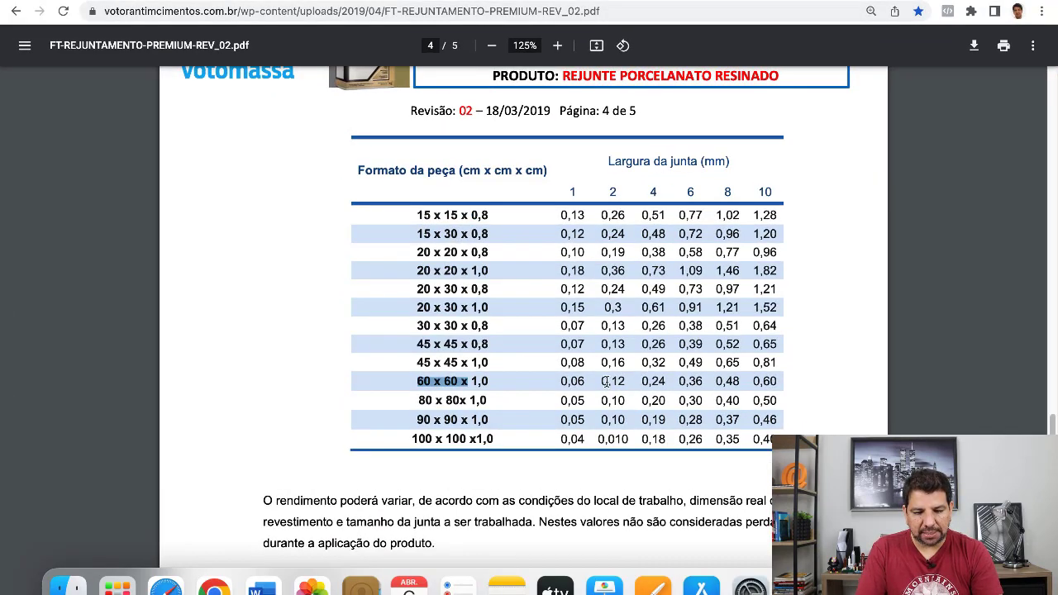
drag(603, 381, 662, 385)
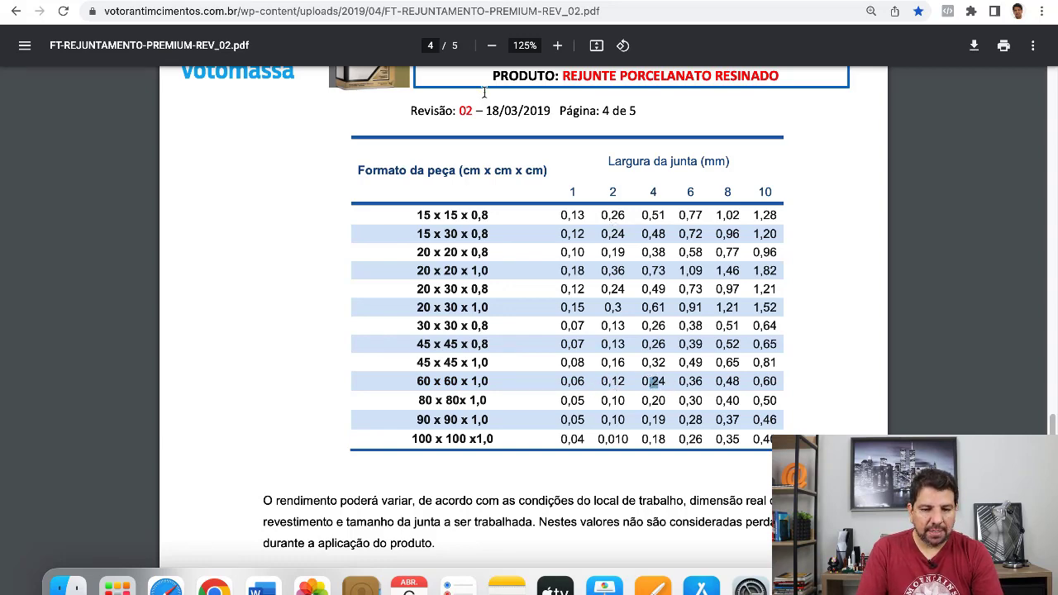
Step: Switch to Excel, enter 0,12 as the coefficient of the REJUNTE CIMENTICIO row and revise it to 0,13
key(ctrl+Up)
click(492, 35)
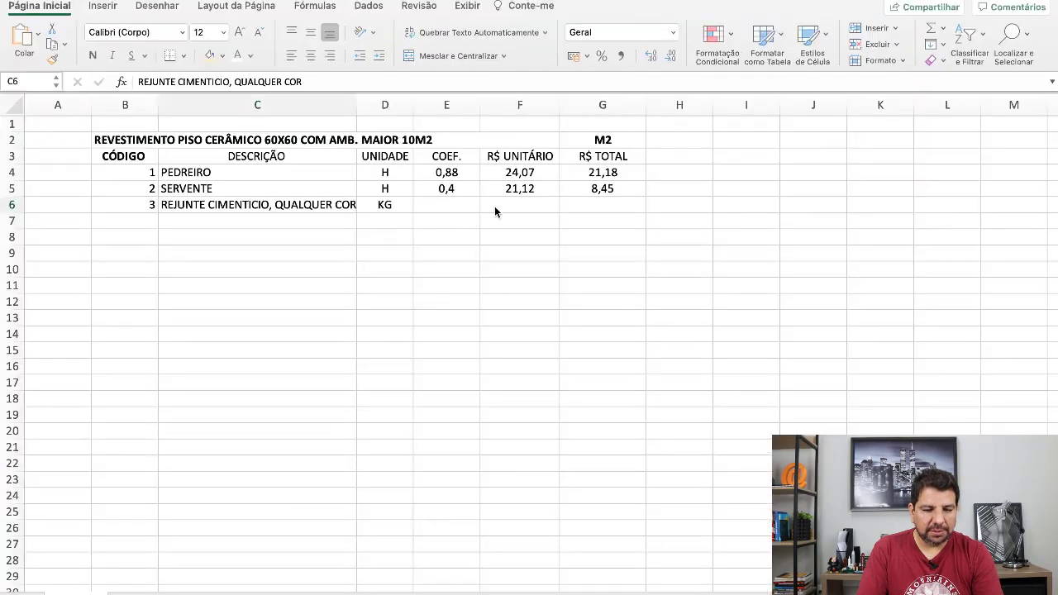
click(438, 209)
text(0,12)
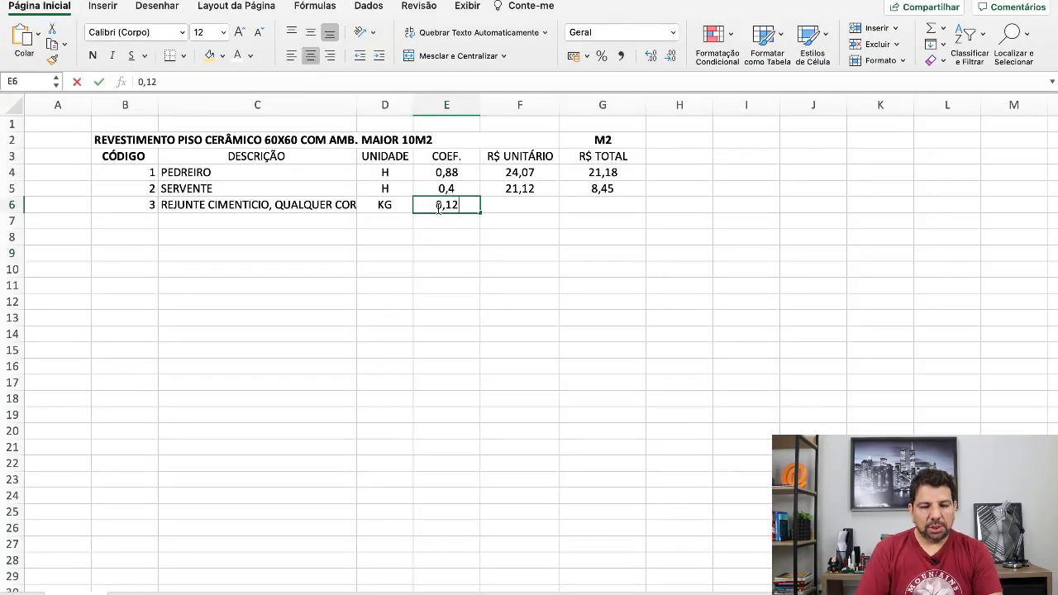
key(Tab)
click(438, 212)
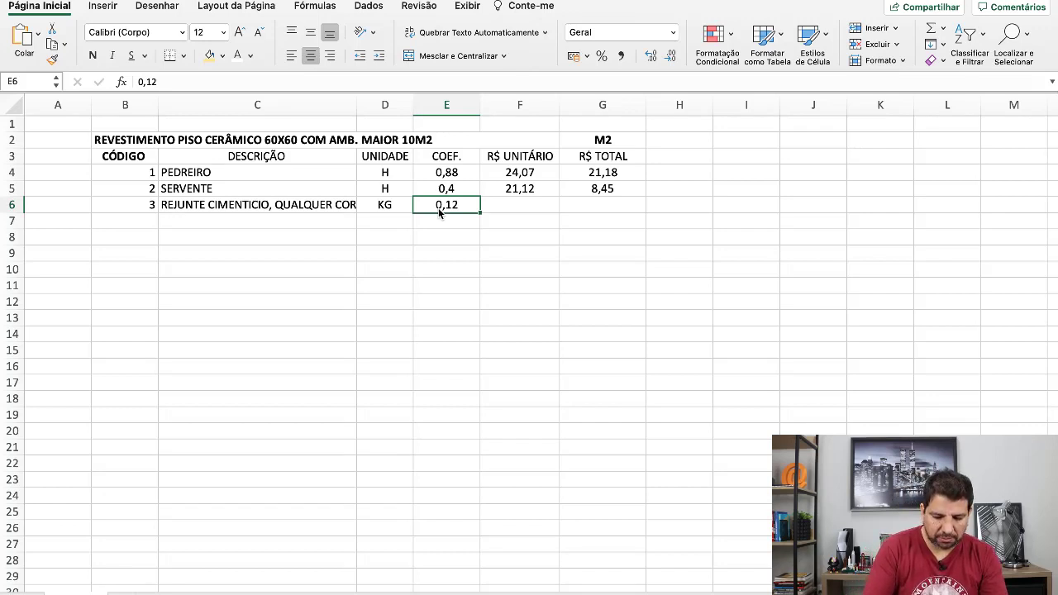
text(0,13)
key(Tab)
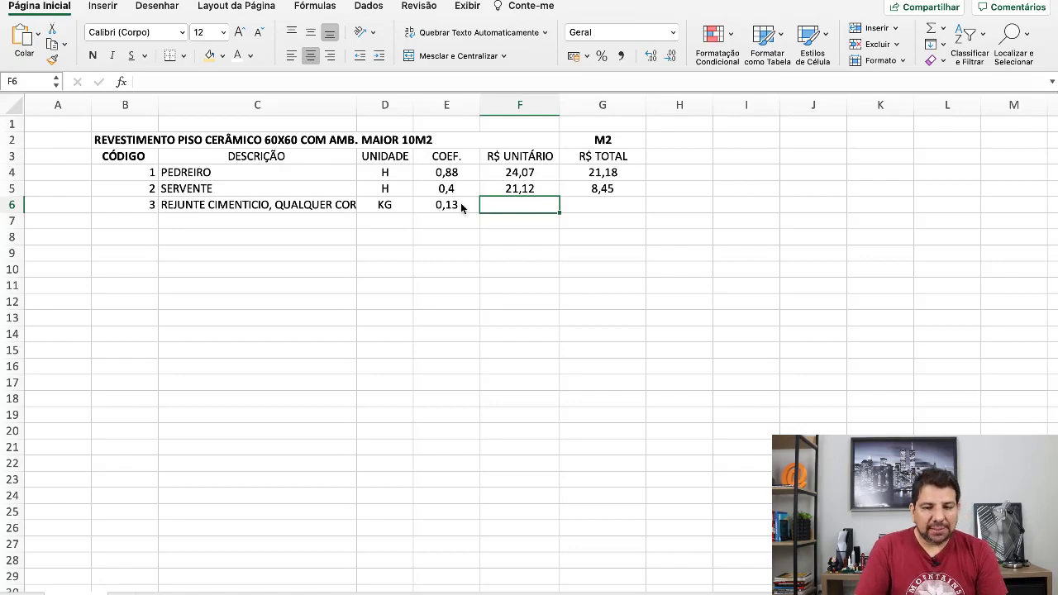
Step: Switch to Safari and check the coefficient and unit price of REJUNTE CIMENTICIO in the Detalhes da composição window
key(ctrl+Up)
click(598, 33)
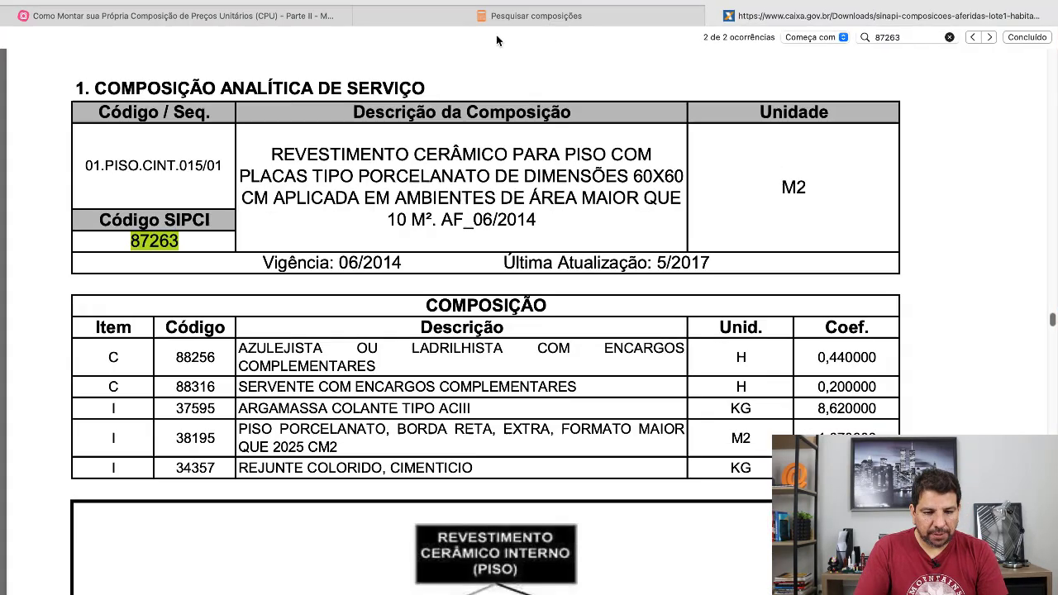
click(496, 18)
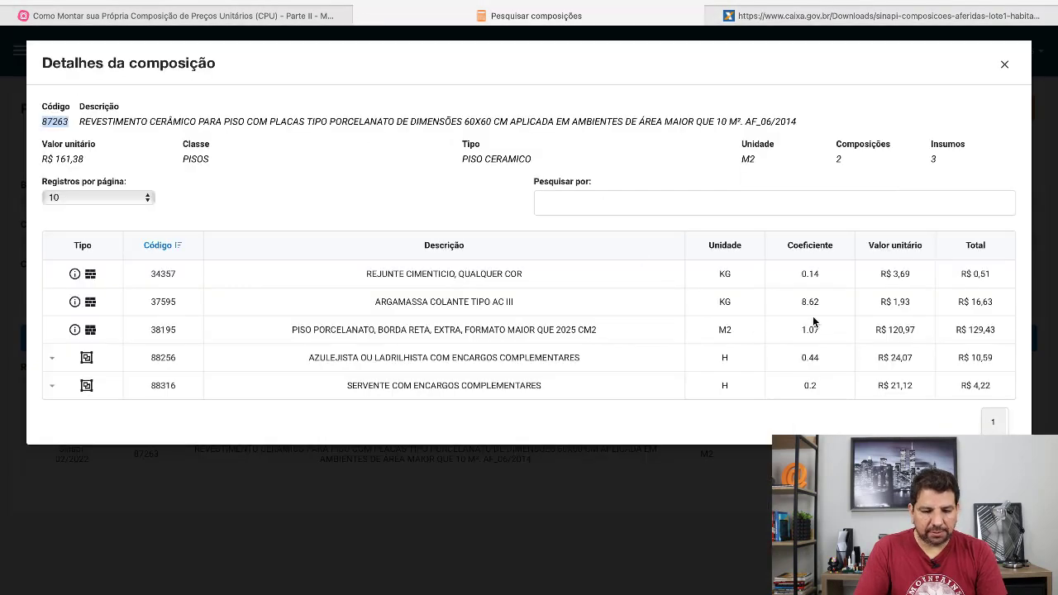
click(822, 274)
drag(798, 273, 819, 273)
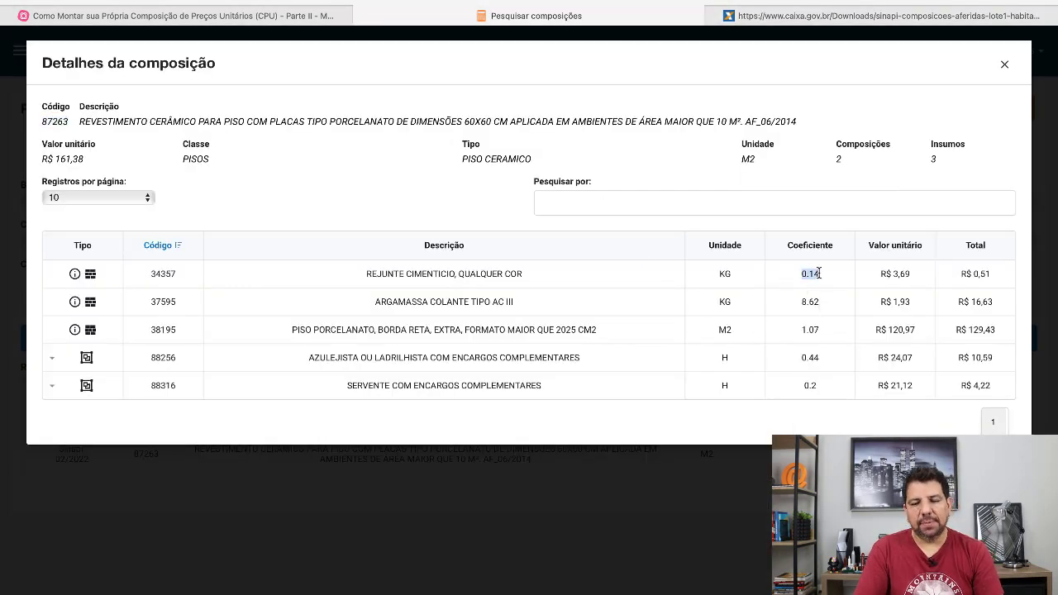
click(709, 177)
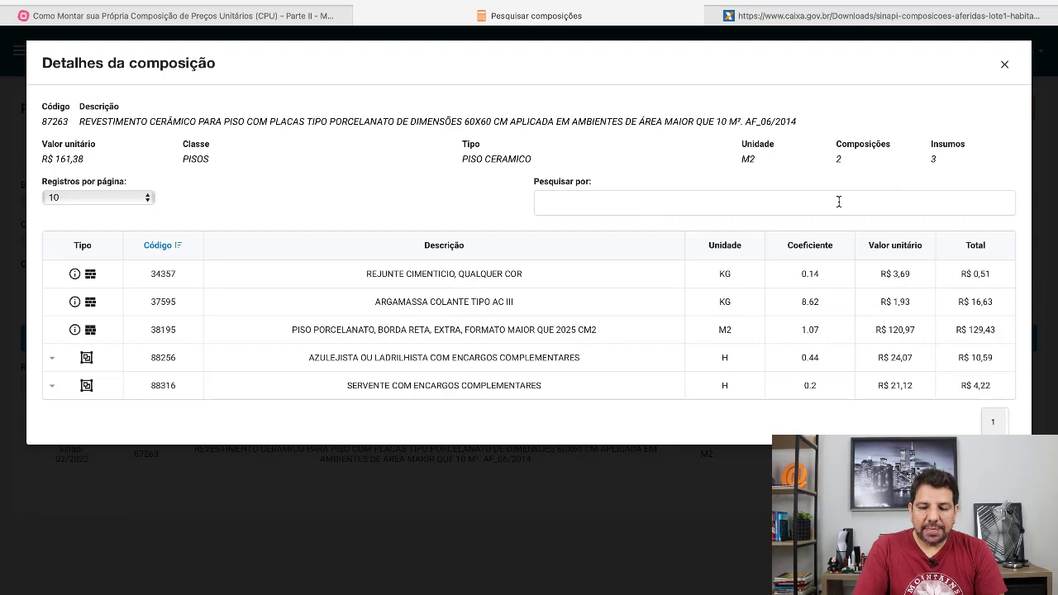
drag(879, 275, 908, 279)
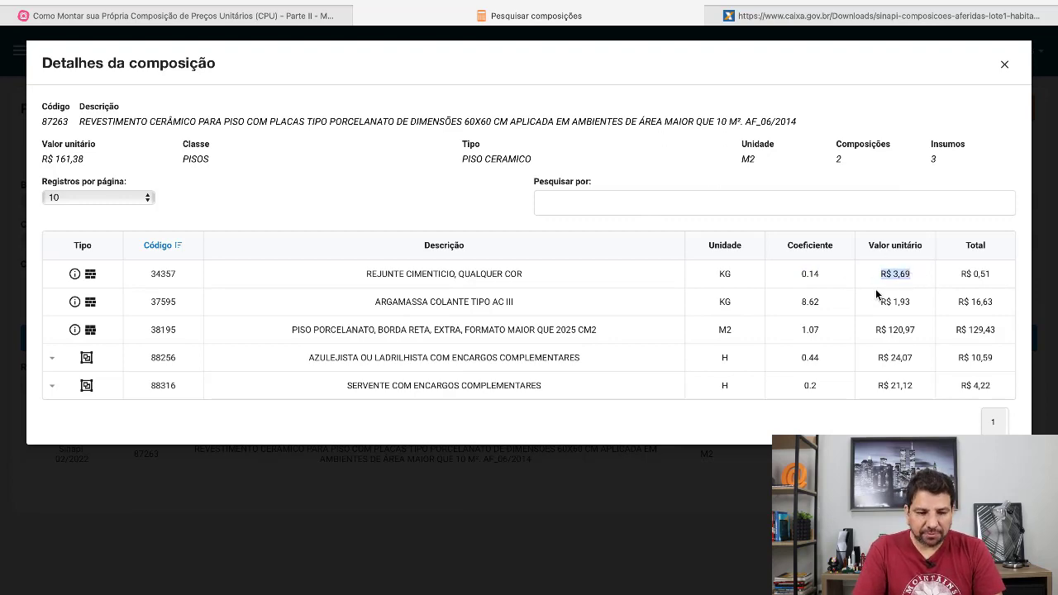
key(ctrl+Up)
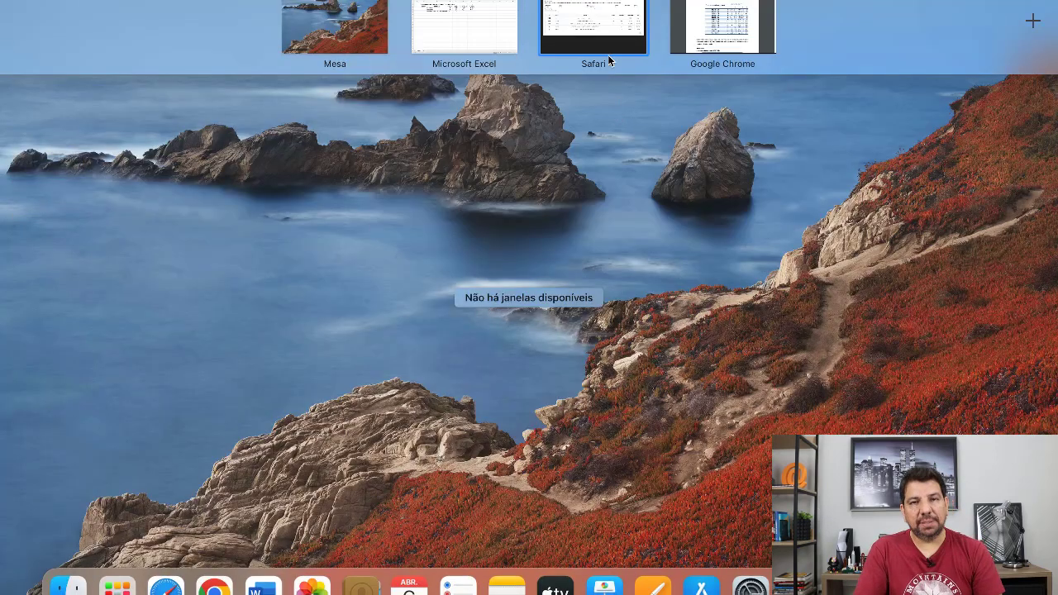
click(609, 61)
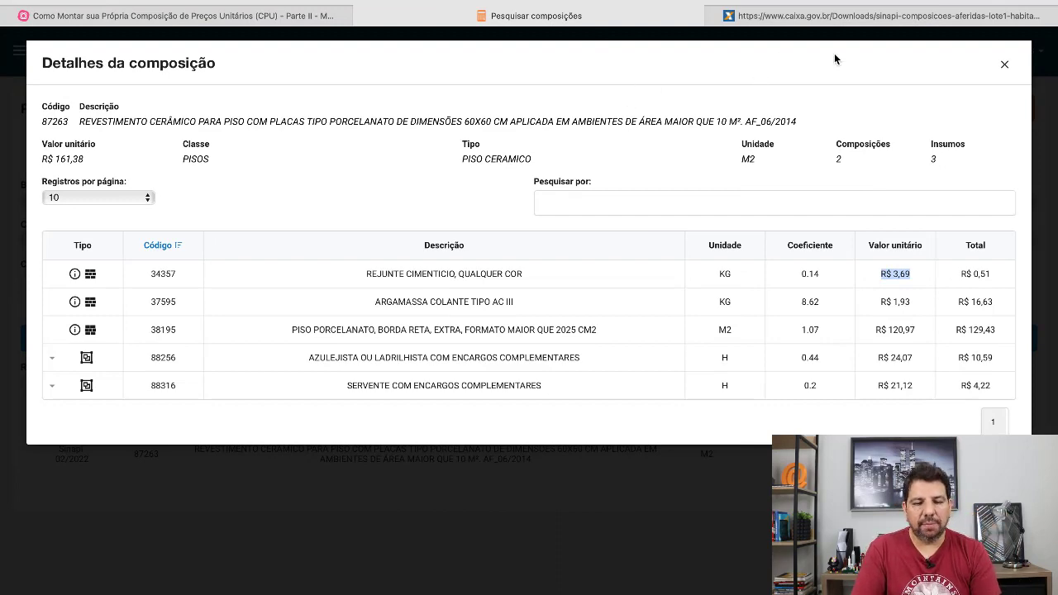
Step: Switch to Chrome and search Google for "rejunte votomassa" in a new tab
key(ctrl+Up)
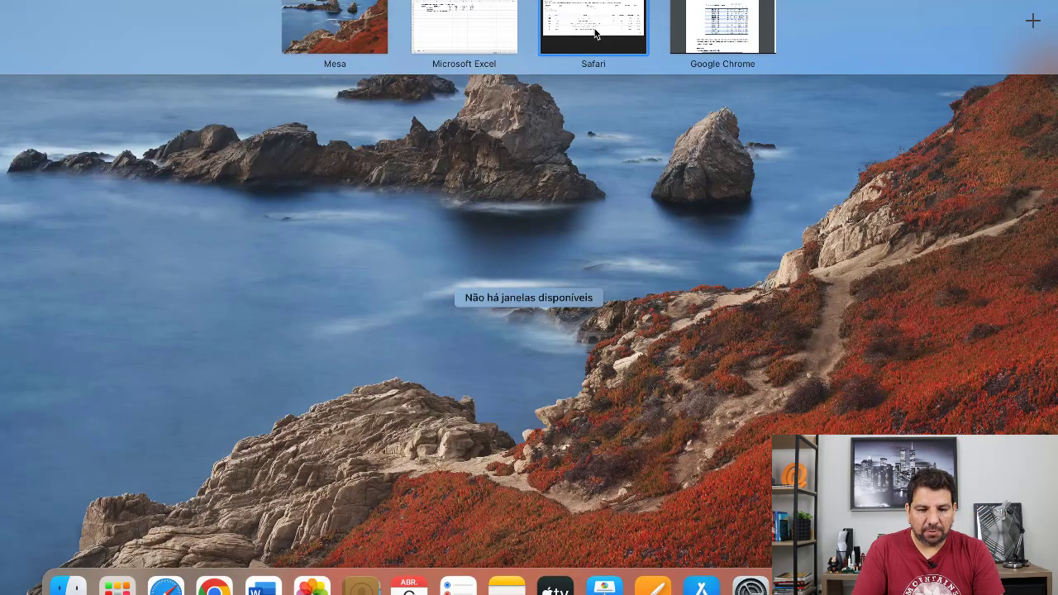
click(677, 40)
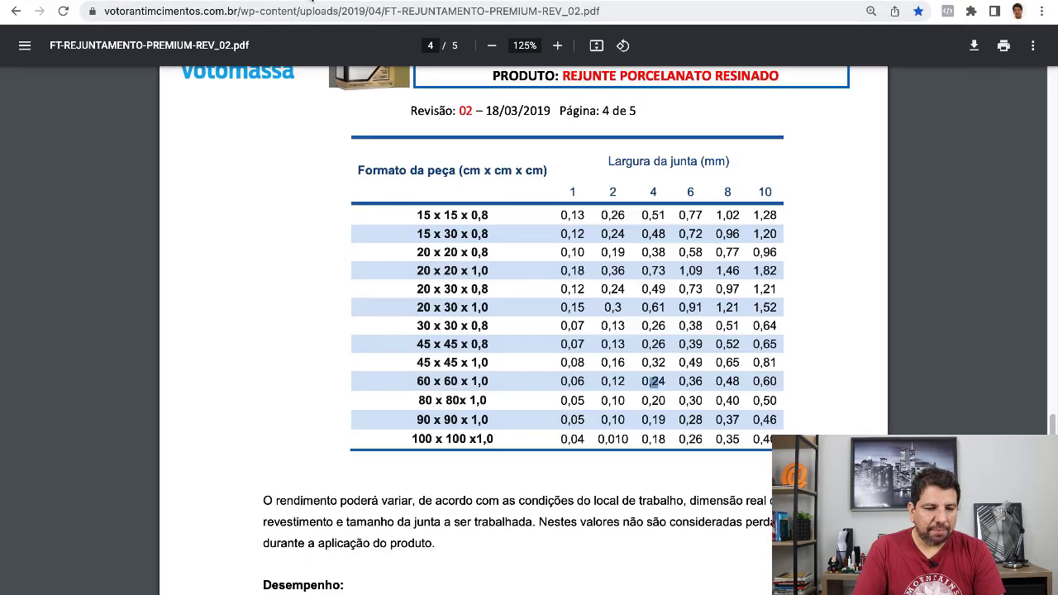
key(super+t)
click(372, 295)
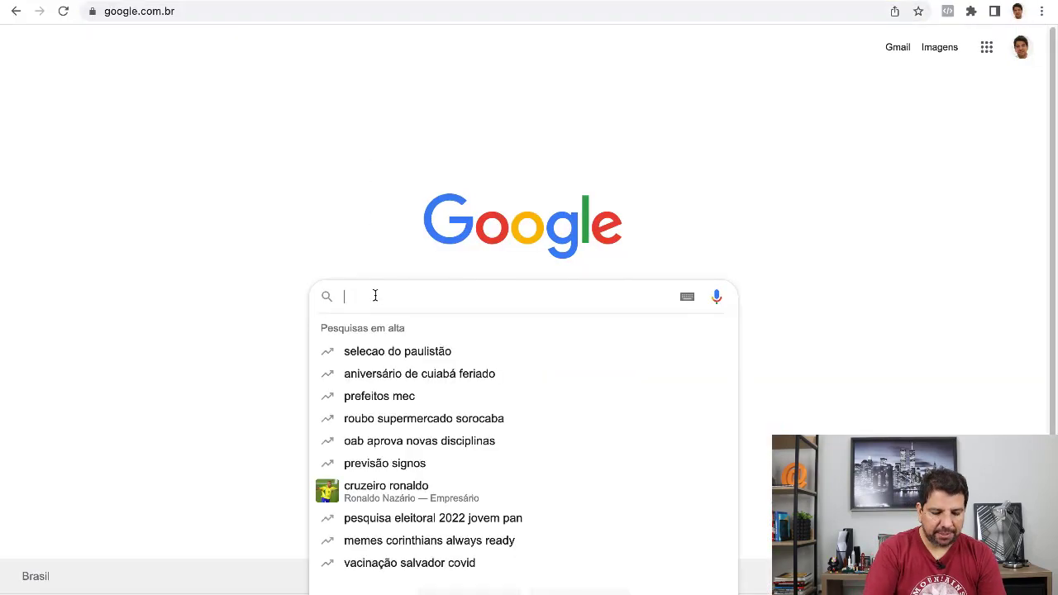
text(REJUNTE)
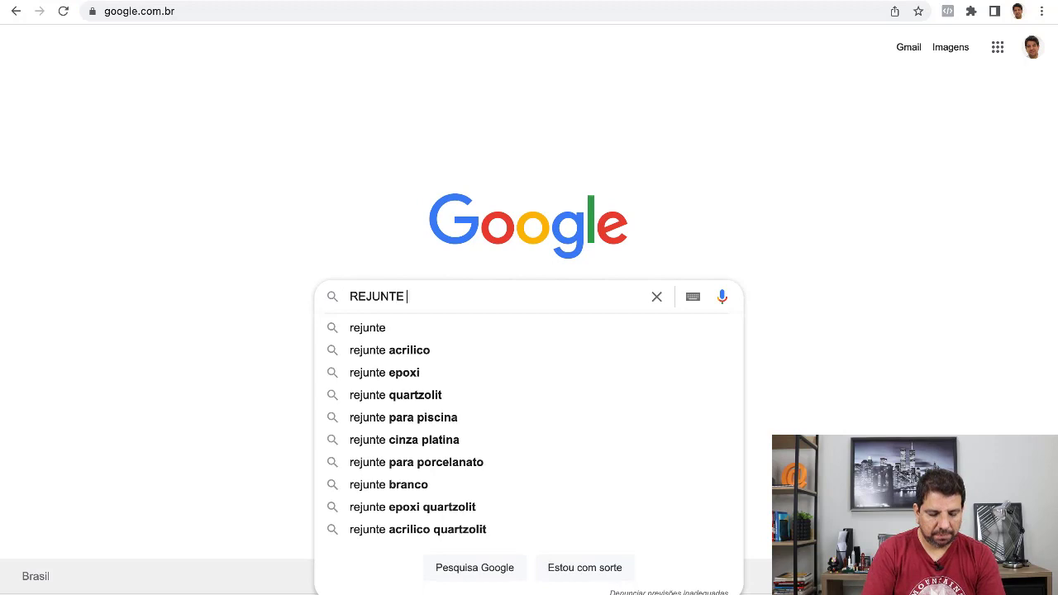
text( VOT)
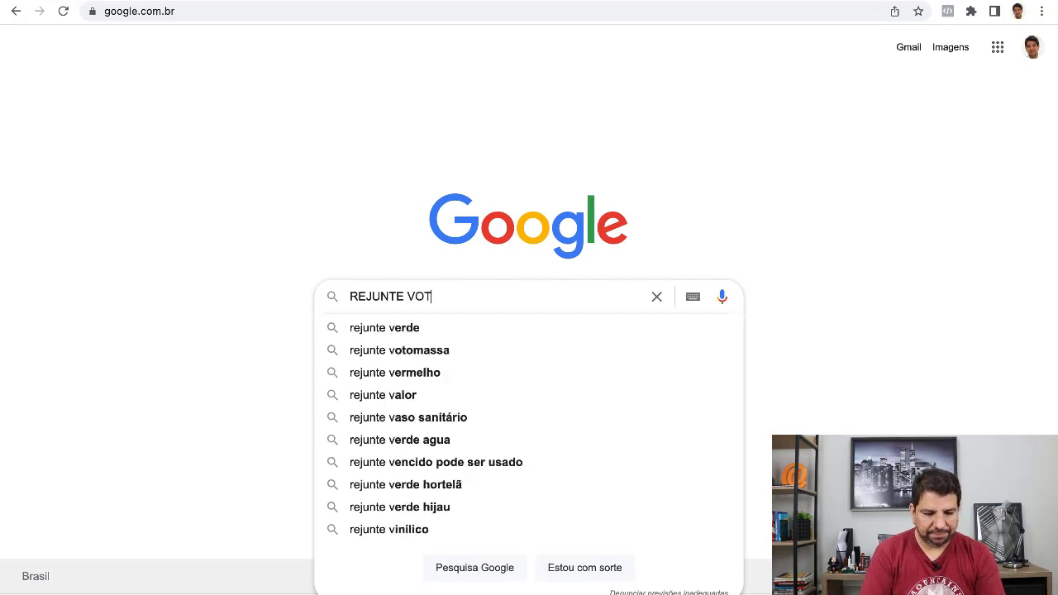
text(A)
key(BackSpace)
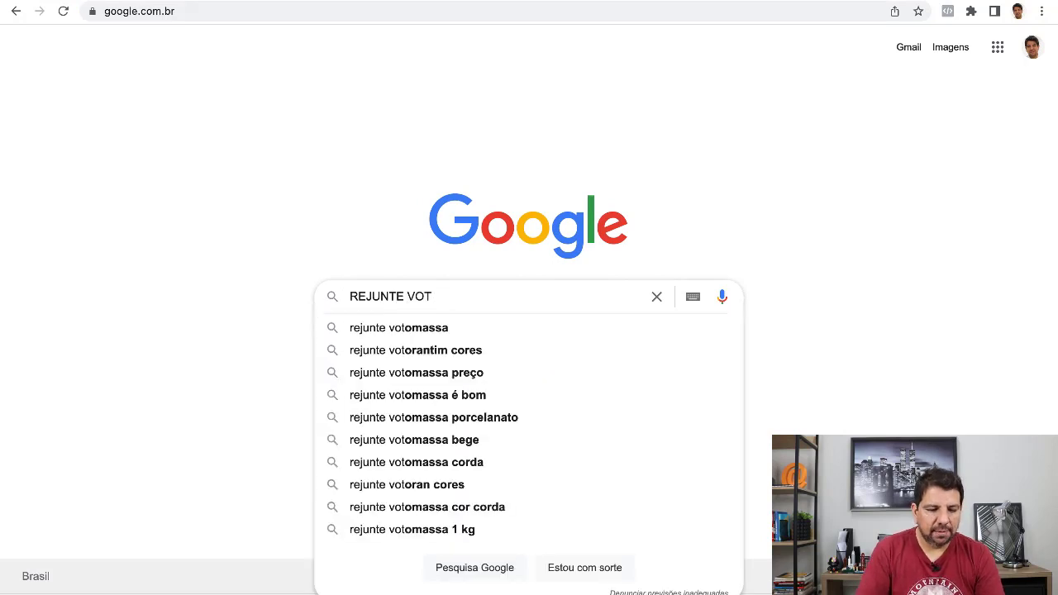
click(408, 328)
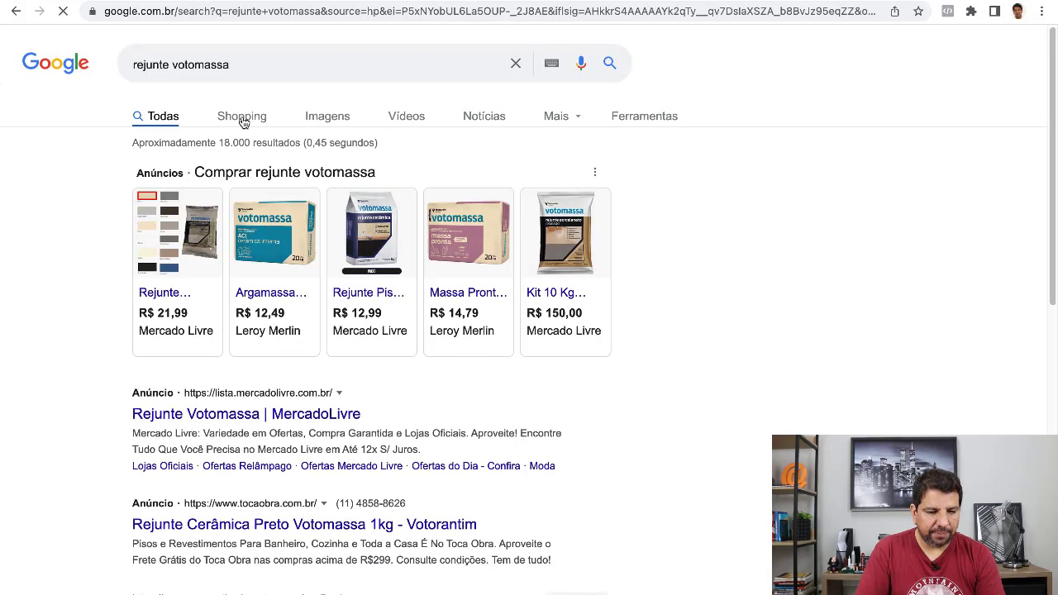
Step: Show the Shopping results for the grout and compare the store prices of the 1 kg Votomassa bags
click(243, 118)
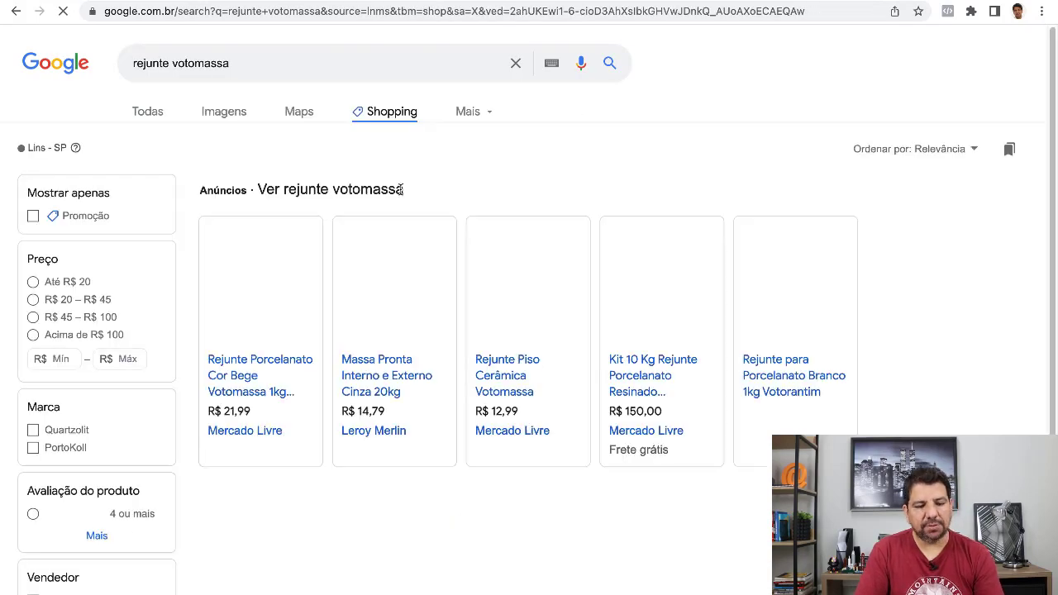
scroll(405, 200, down, 2)
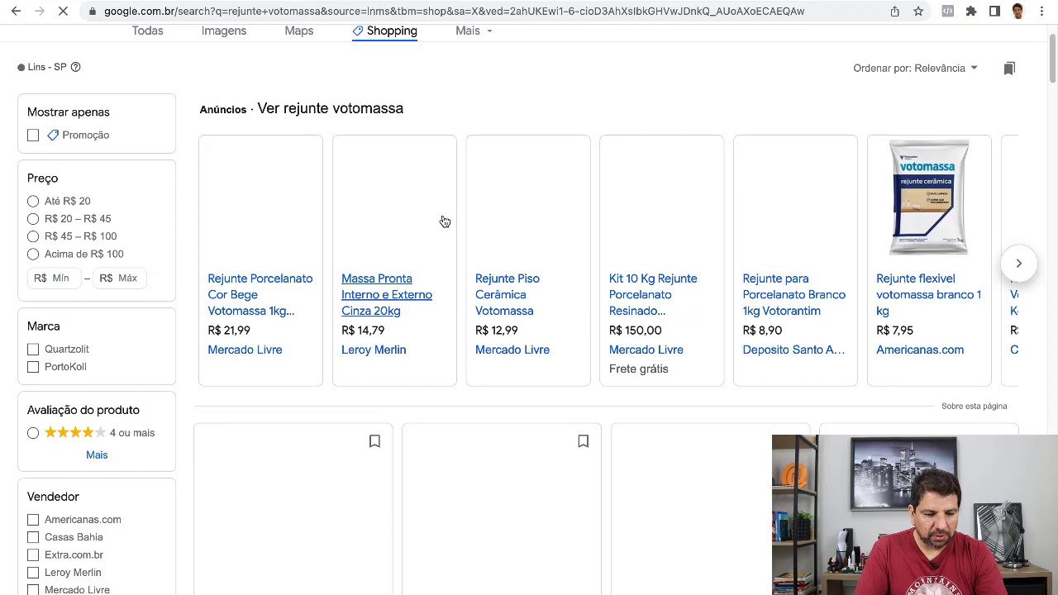
scroll(442, 219, down, 2)
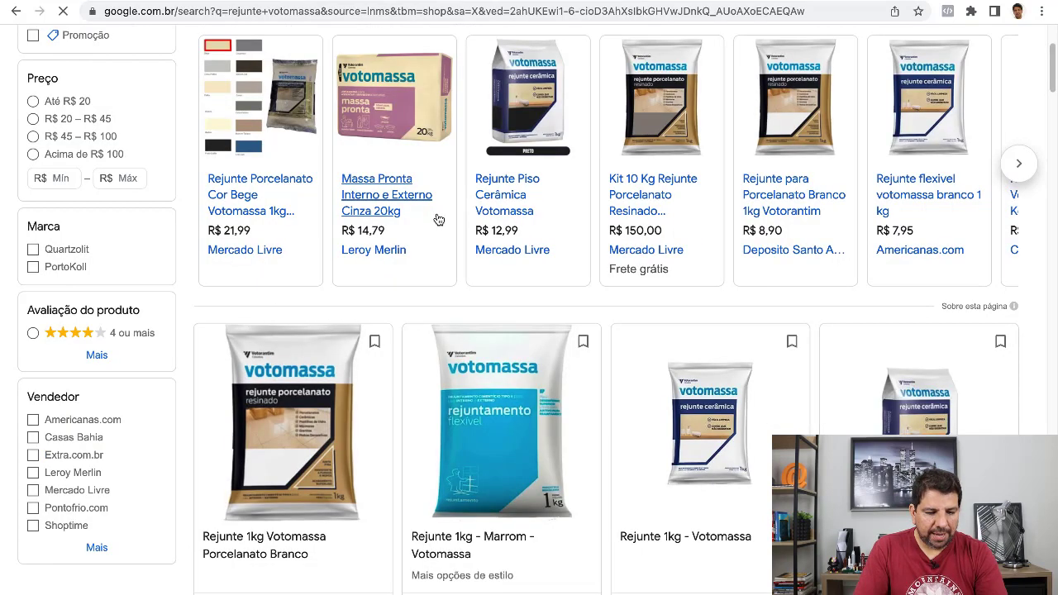
scroll(438, 219, down, 2)
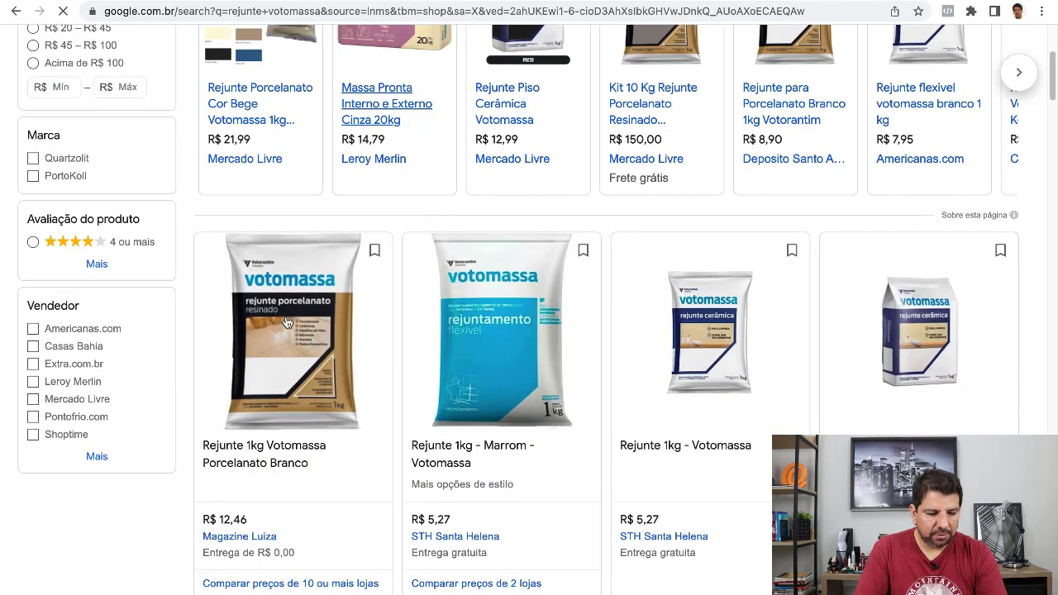
scroll(285, 321, down, 1)
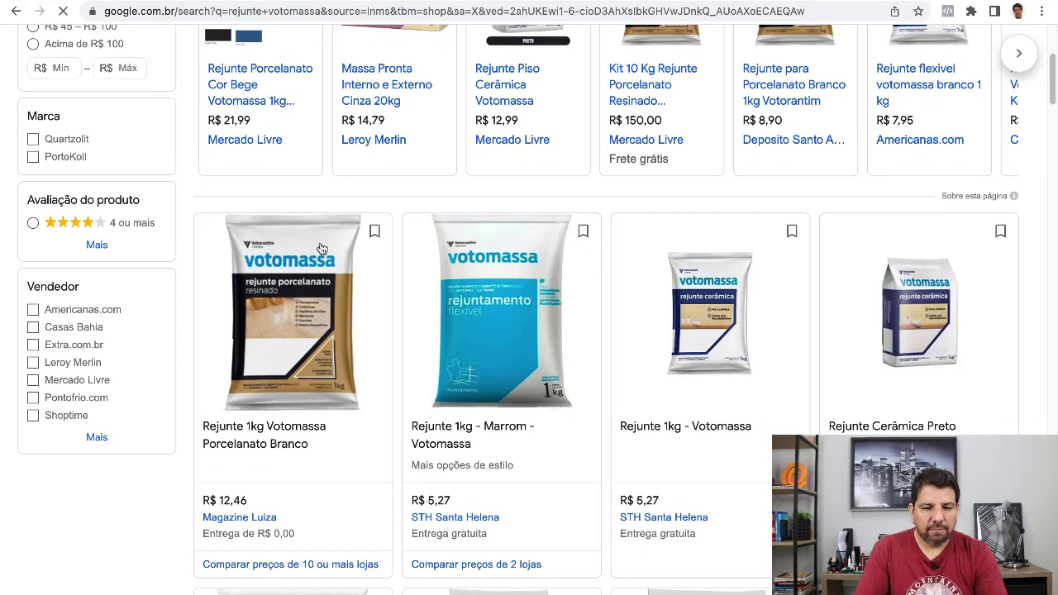
Step: Switch to Excel and enter 12,46 as the unit price of the REJUNTE CIMENTICIO row
key(ctrl+Up)
click(496, 25)
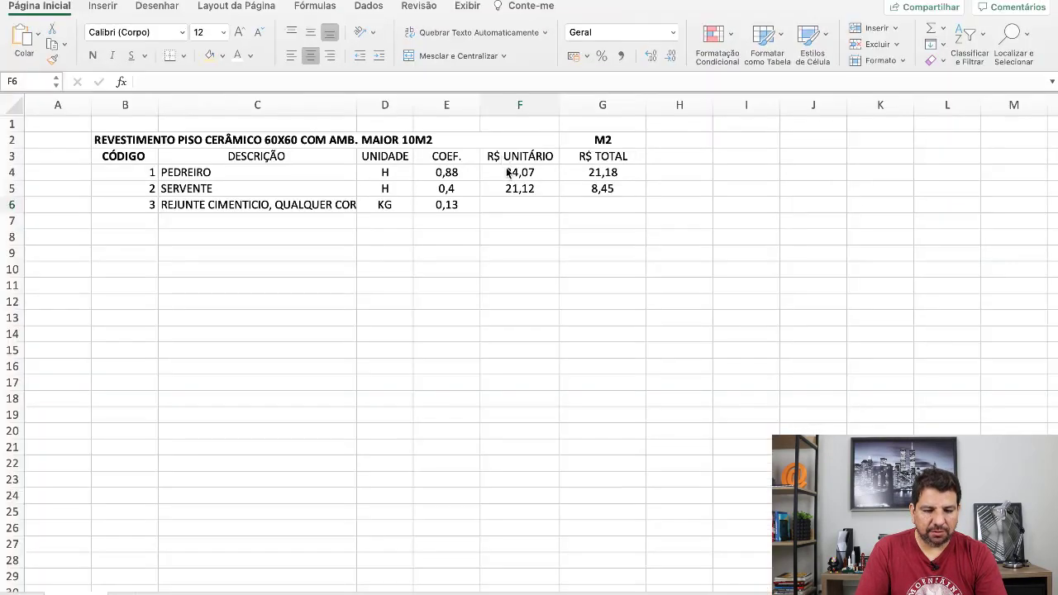
click(514, 205)
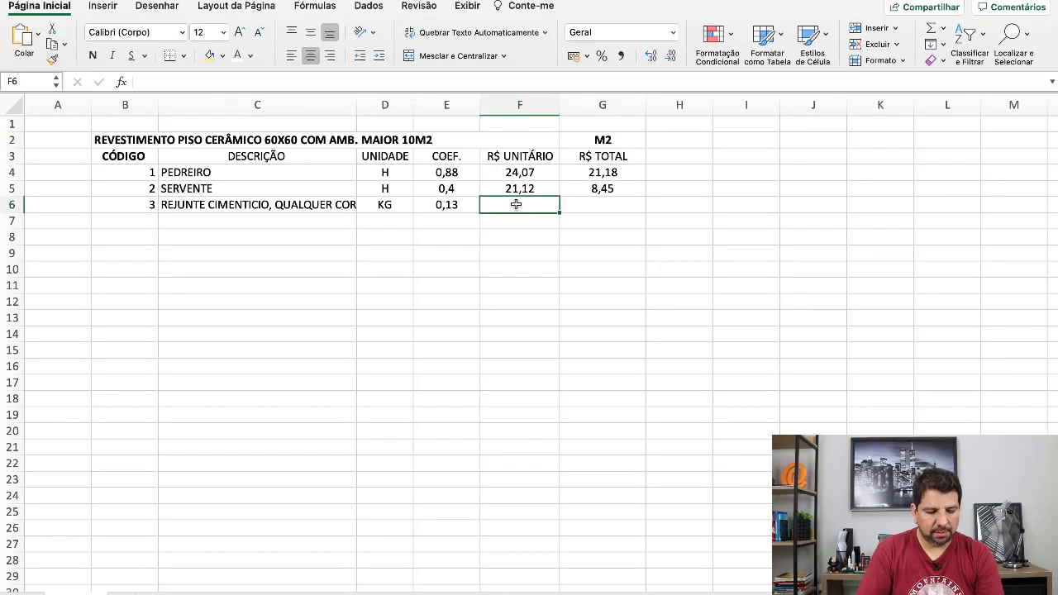
text(12,)
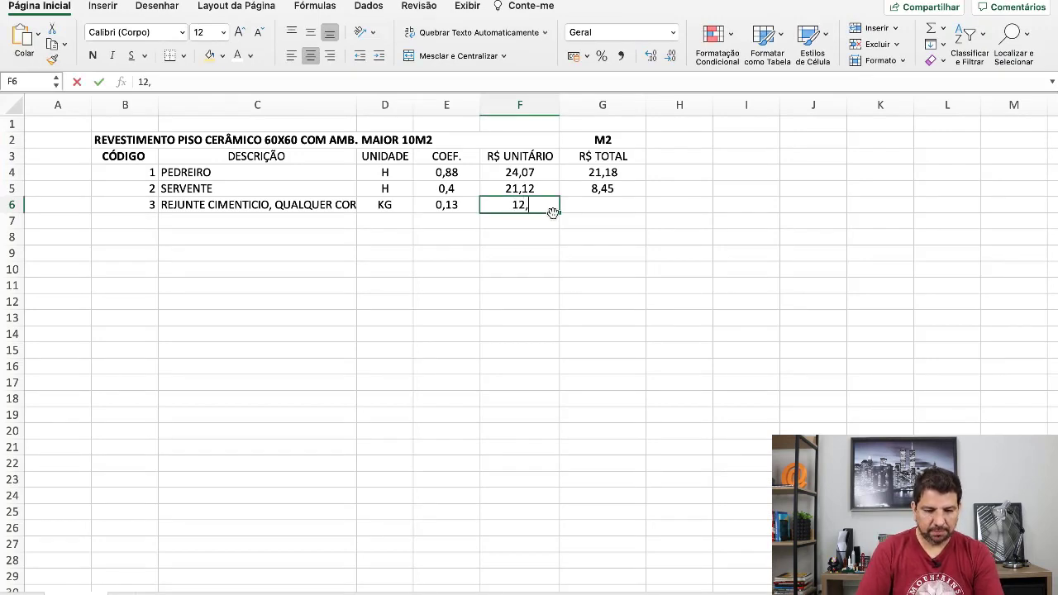
text(46)
key(Tab)
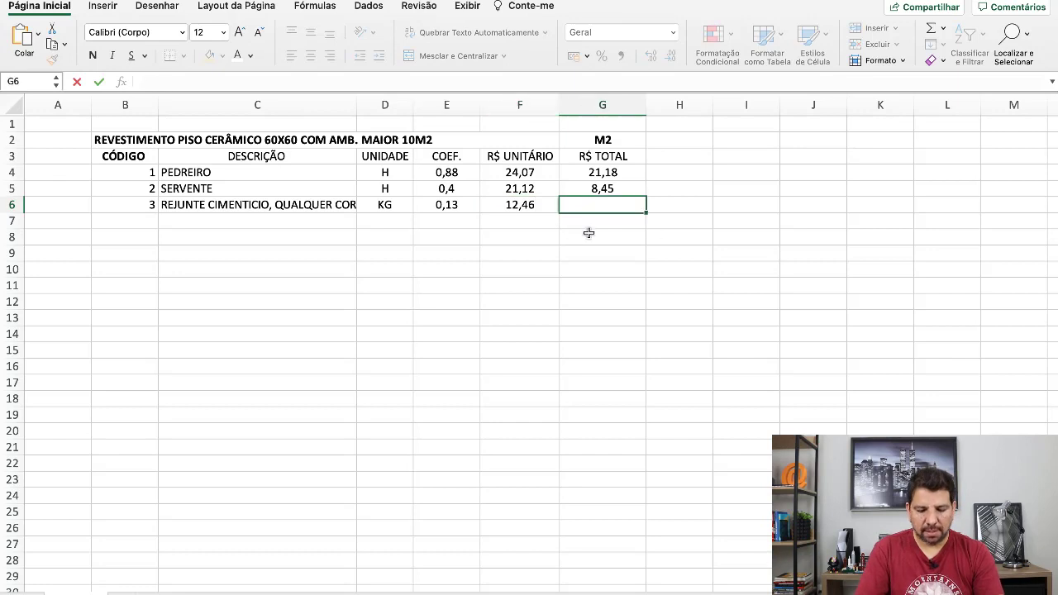
Step: Calculate the R$ TOTAL of the REJUNTE CIMENTICIO row in G6 by multiplying coefficient E6 by unit price F6
text(=)
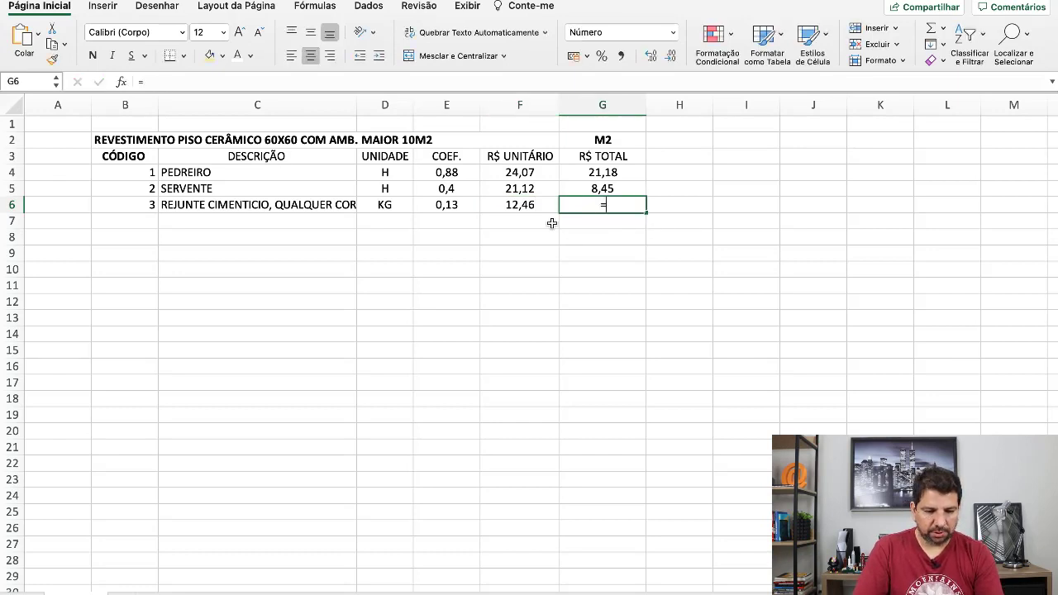
click(451, 206)
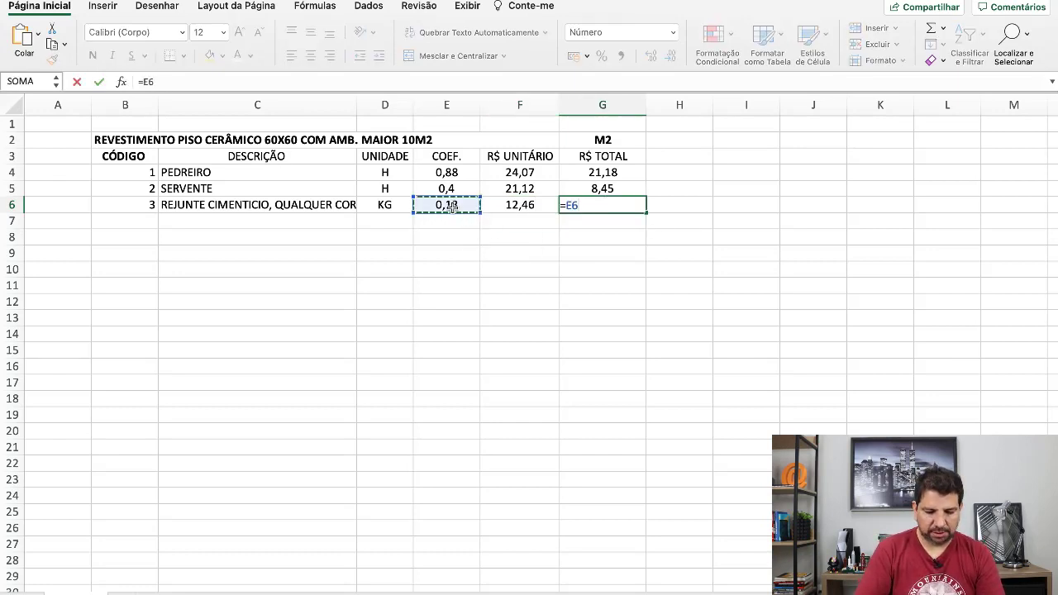
text(*)
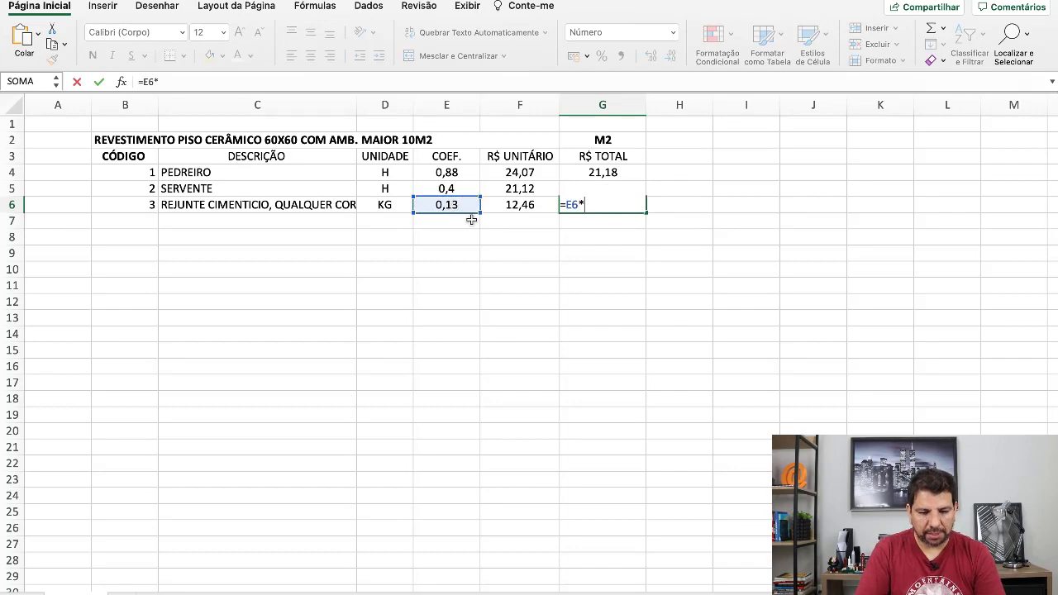
click(528, 208)
key(Return)
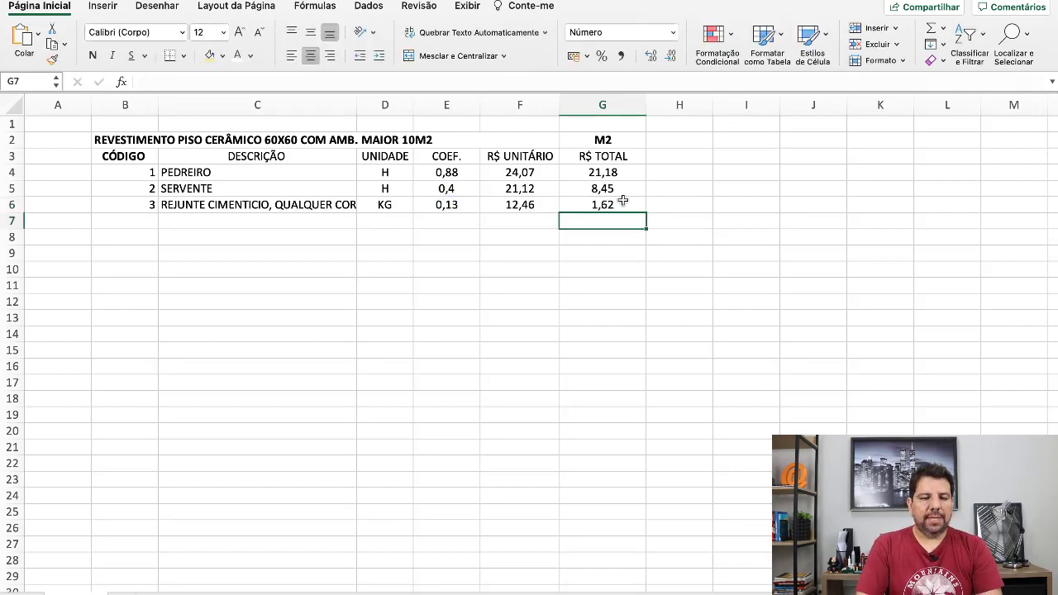
click(599, 303)
Step: Switch to Safari and compare the Sinapi unit price and total of REJUNTE CIMENTICIO in the composition details
key(ctrl+Up)
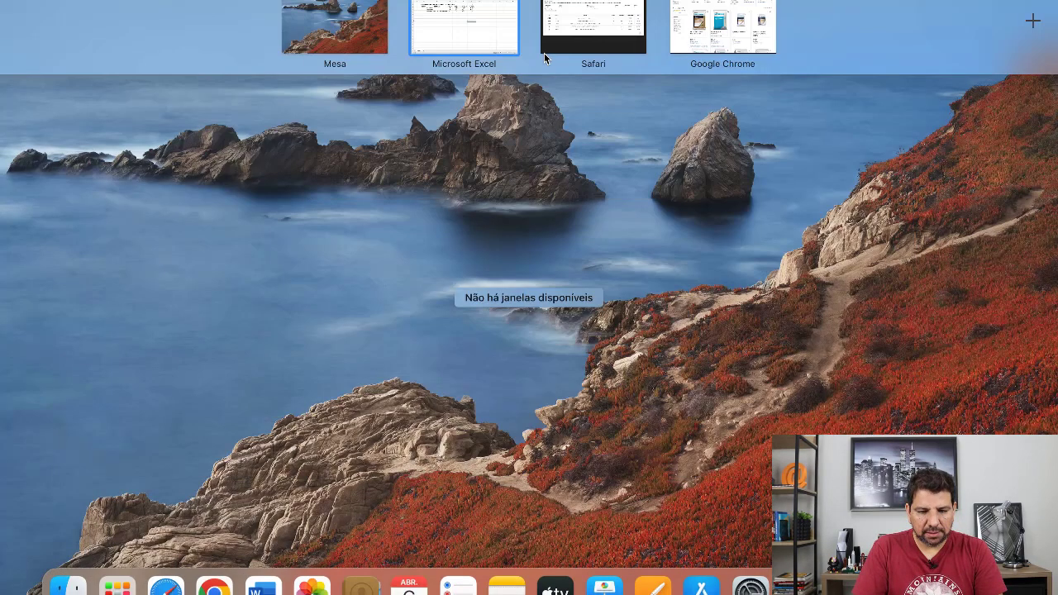
click(556, 35)
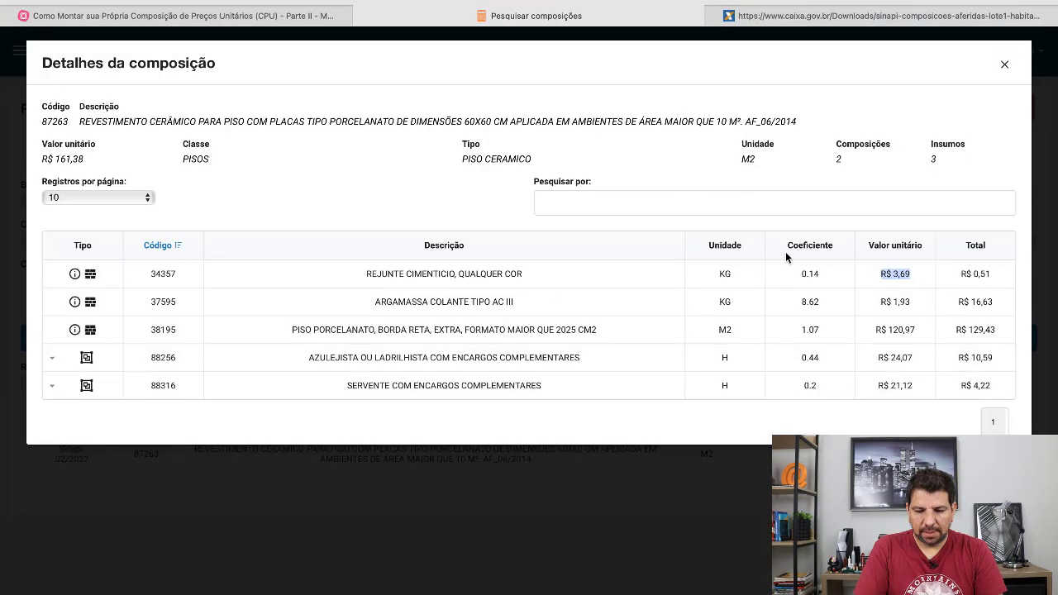
click(913, 282)
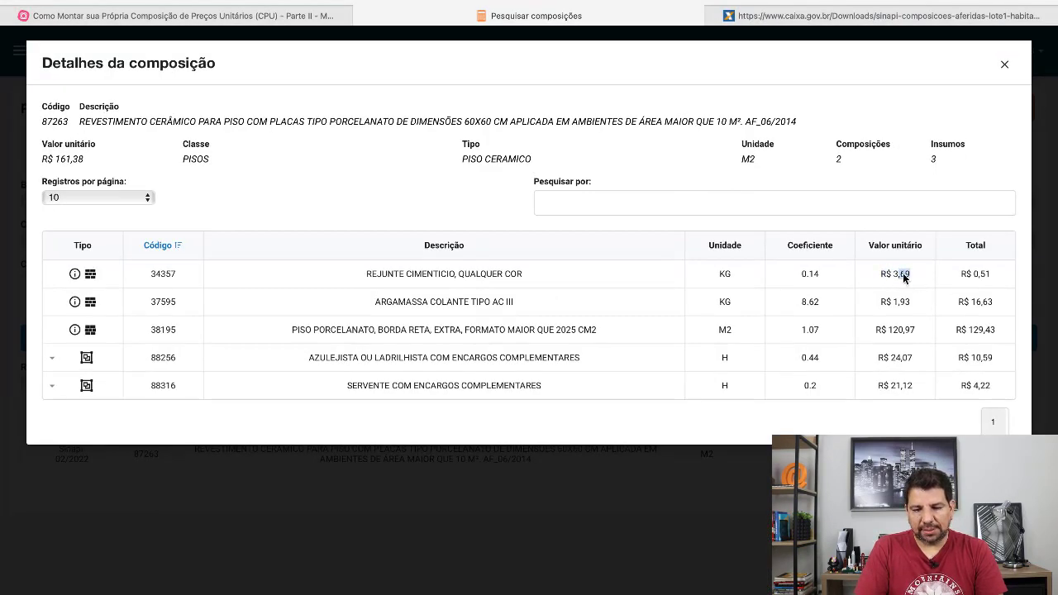
drag(883, 273, 1000, 272)
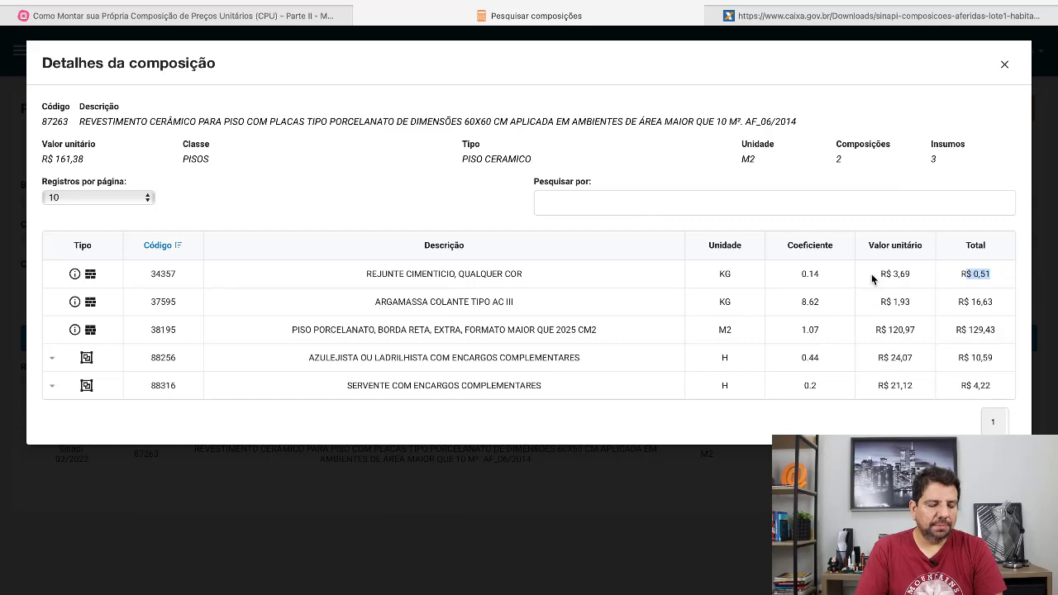
Step: Switch to Excel and add item 4 below the grout row with the description ARGAMASSA CIII
key(ctrl+Up)
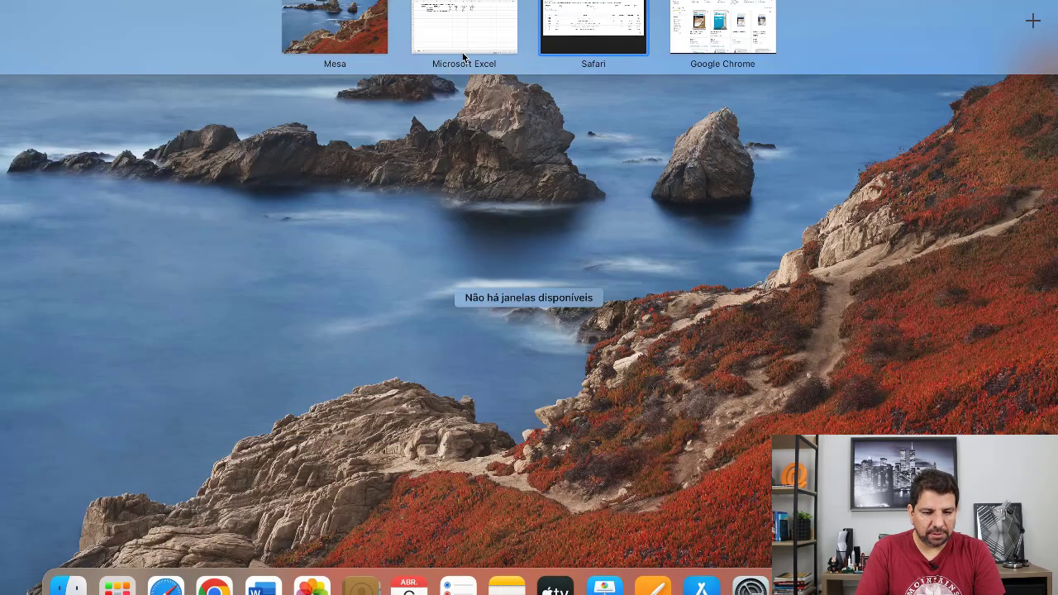
click(471, 27)
click(269, 330)
click(147, 215)
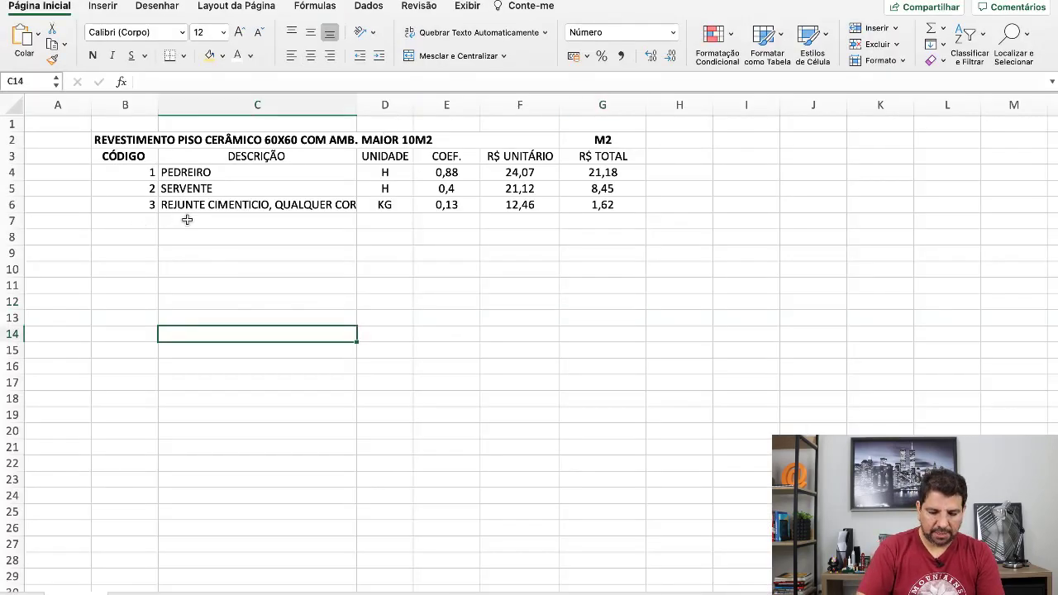
text(4)
key(Tab)
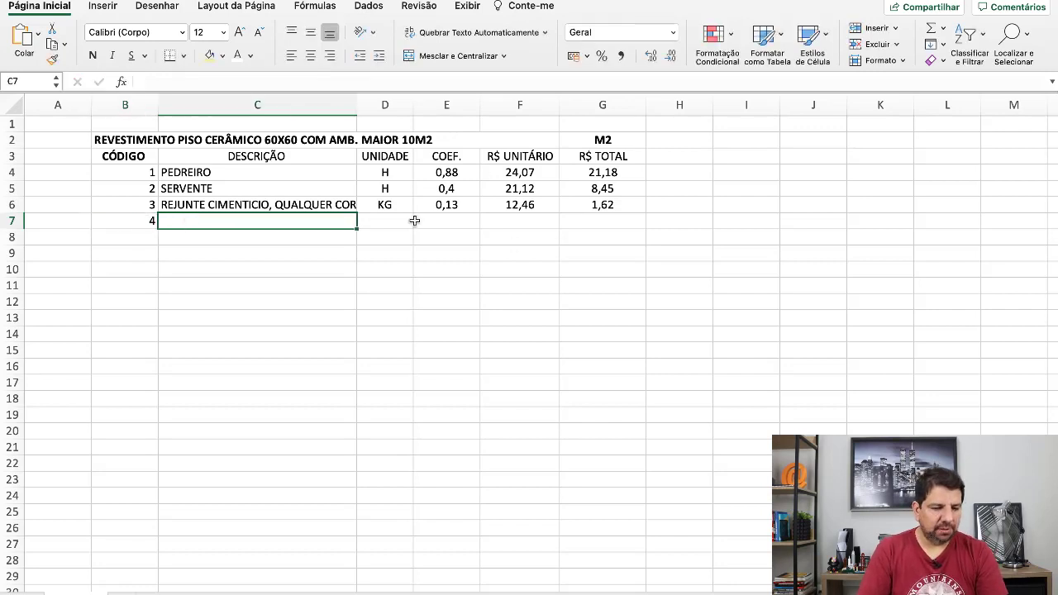
text(ARGAMASSA)
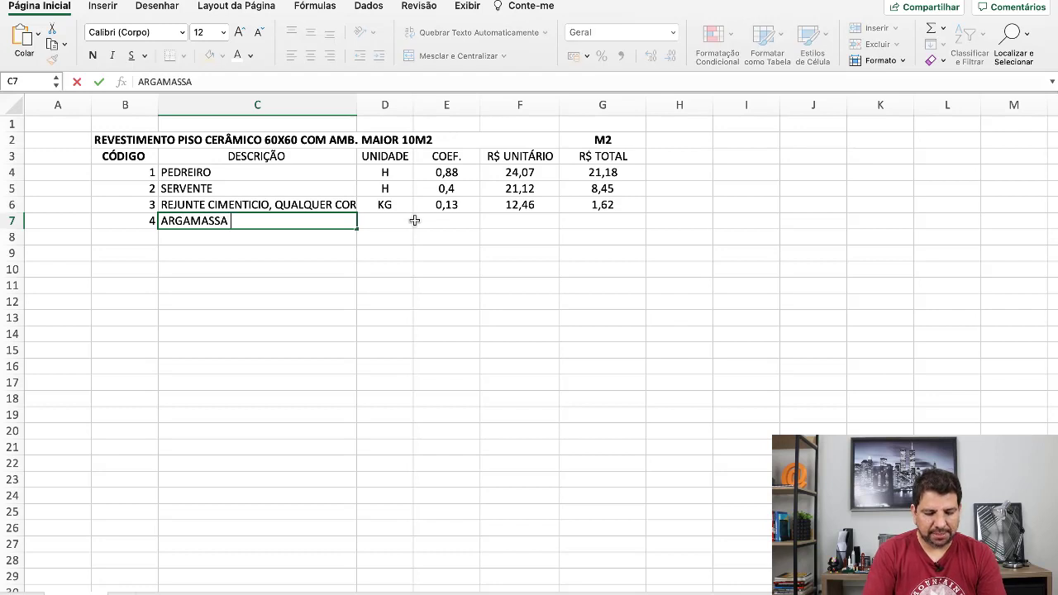
text( CIII)
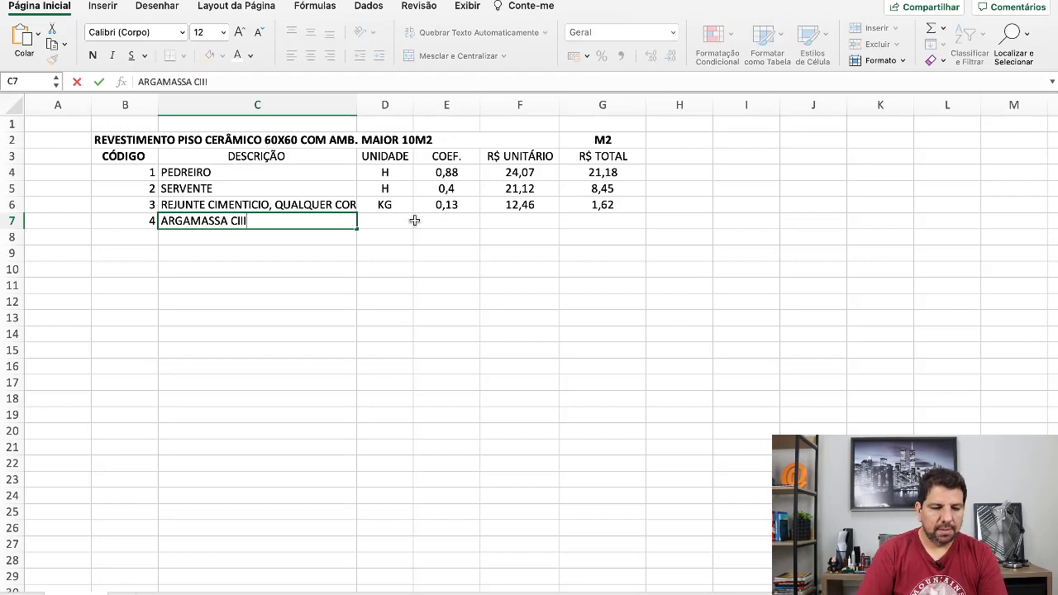
Step: Set the unit of the mortar item in row 7 to KG
key(Tab)
text(K)
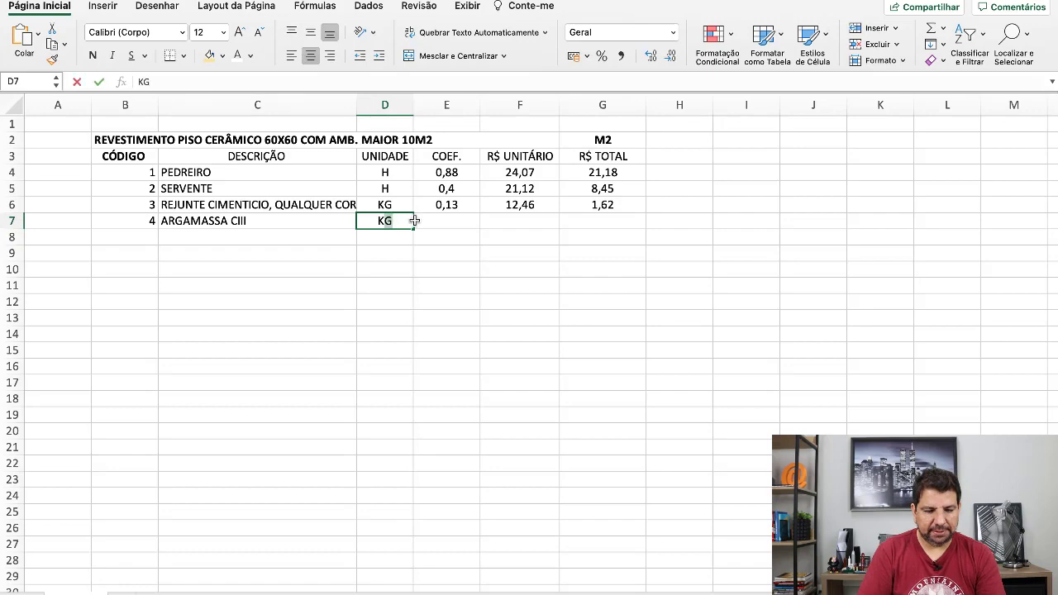
key(Tab)
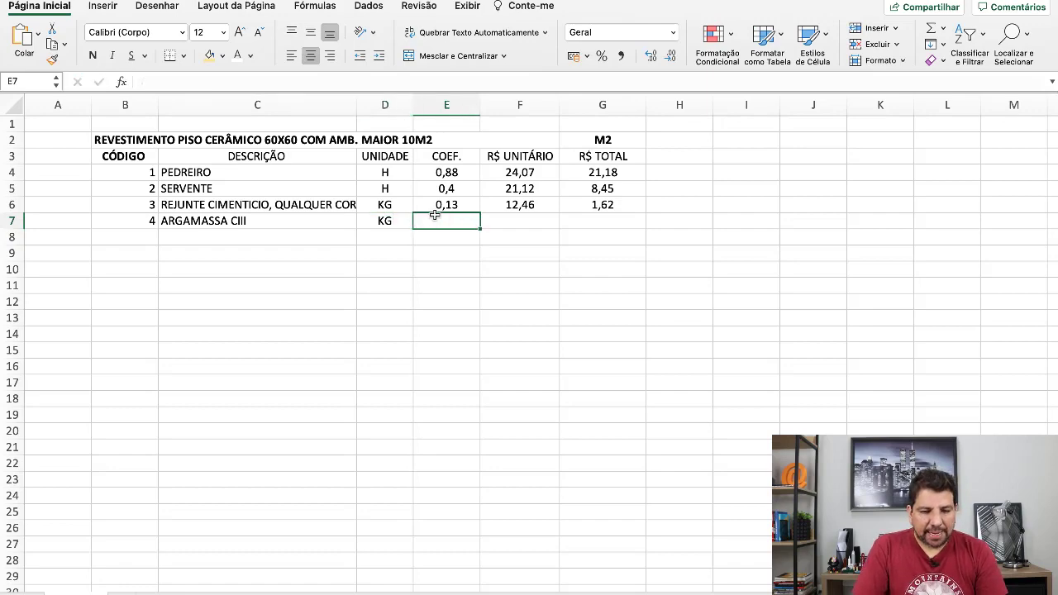
Step: Check the mortar type in the reference composition in Safari, and correct the row 7 description in Excel to ARGAMASSA ACIII
key(ctrl+Up)
click(565, 32)
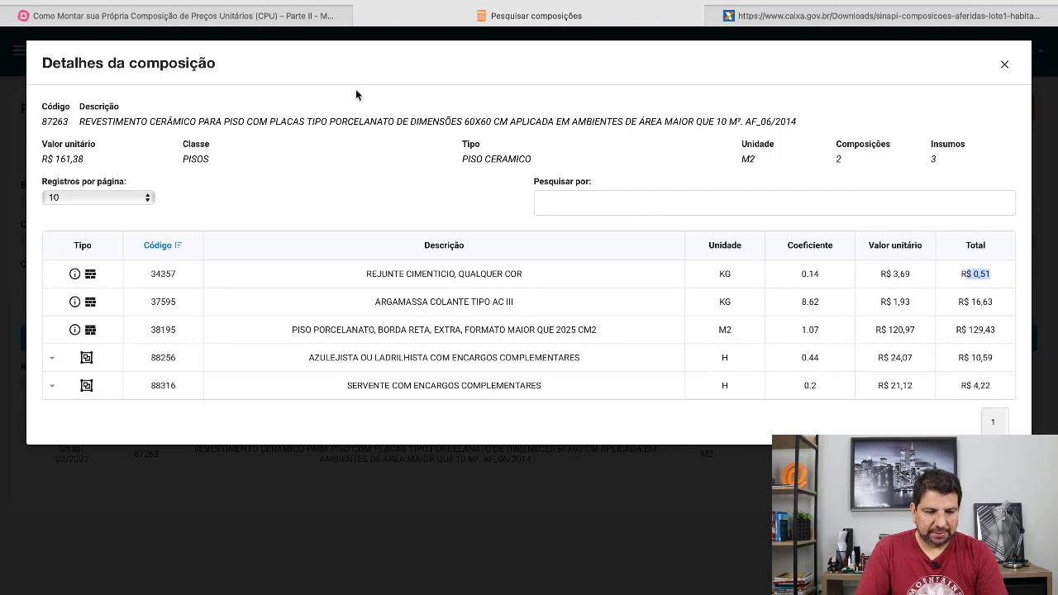
key(ctrl+Up)
click(465, 25)
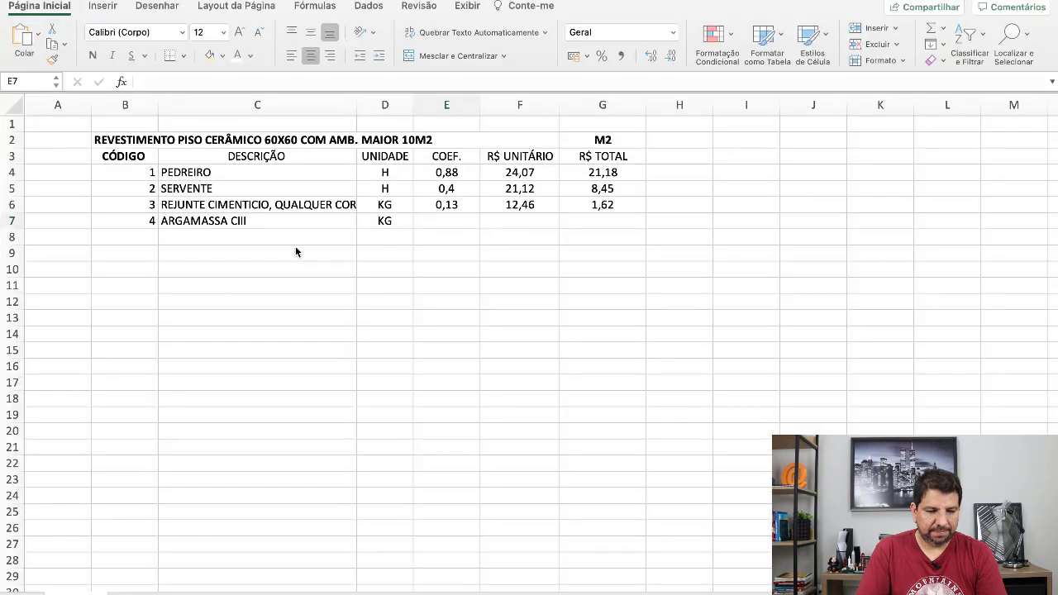
click(259, 221)
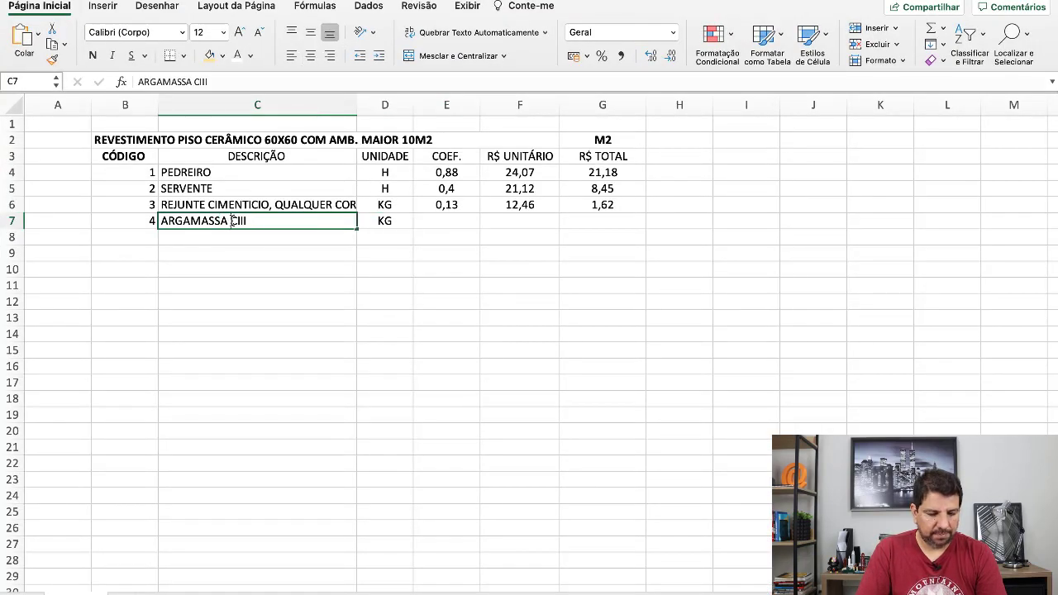
double_click(231, 220)
text(A)
click(317, 269)
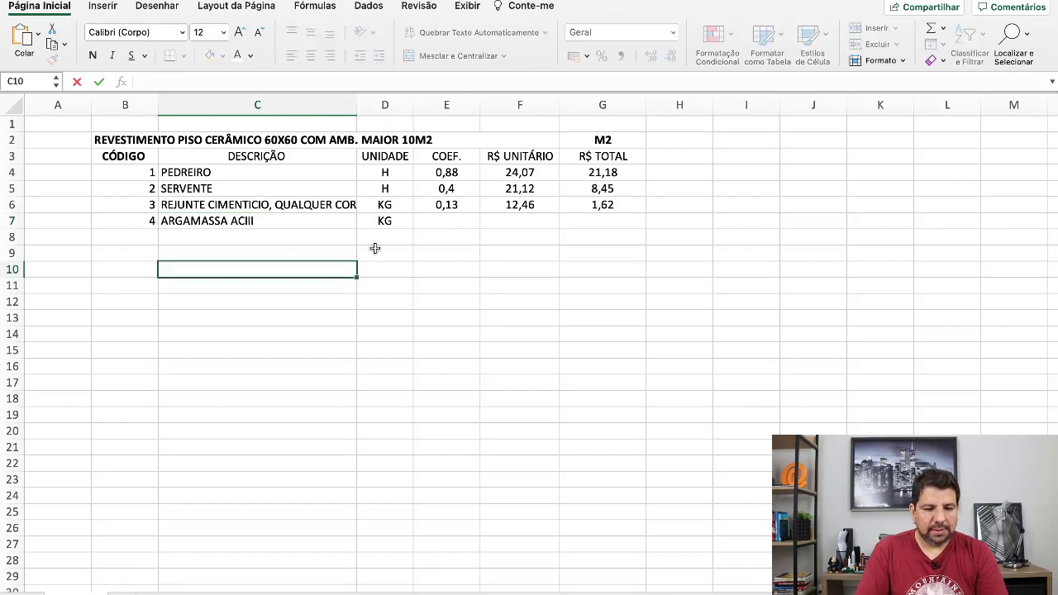
Step: Switch to Chrome and search Google for "argamassa votomassa dados tecnicos", showing all result types instead of shopping offers
click(471, 223)
key(ctrl+Up)
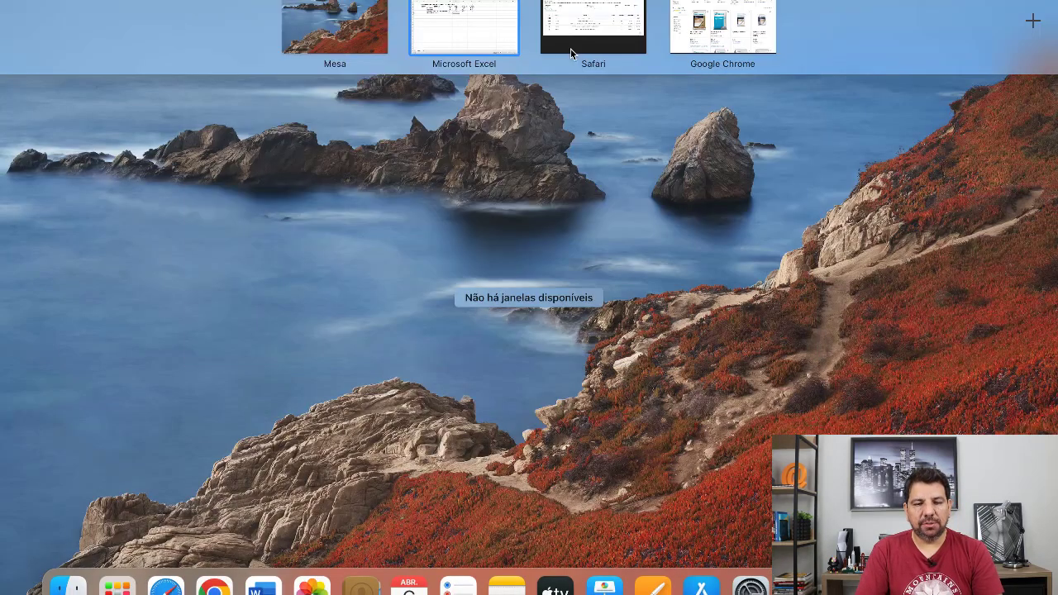
click(583, 37)
key(ctrl+Up)
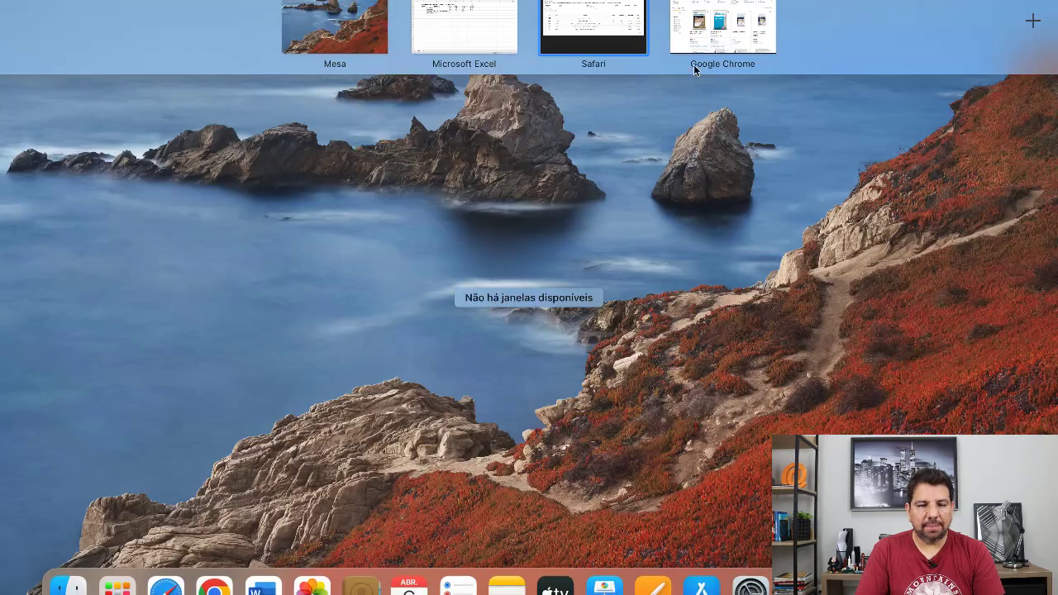
click(696, 37)
scroll(349, 144, up, 5)
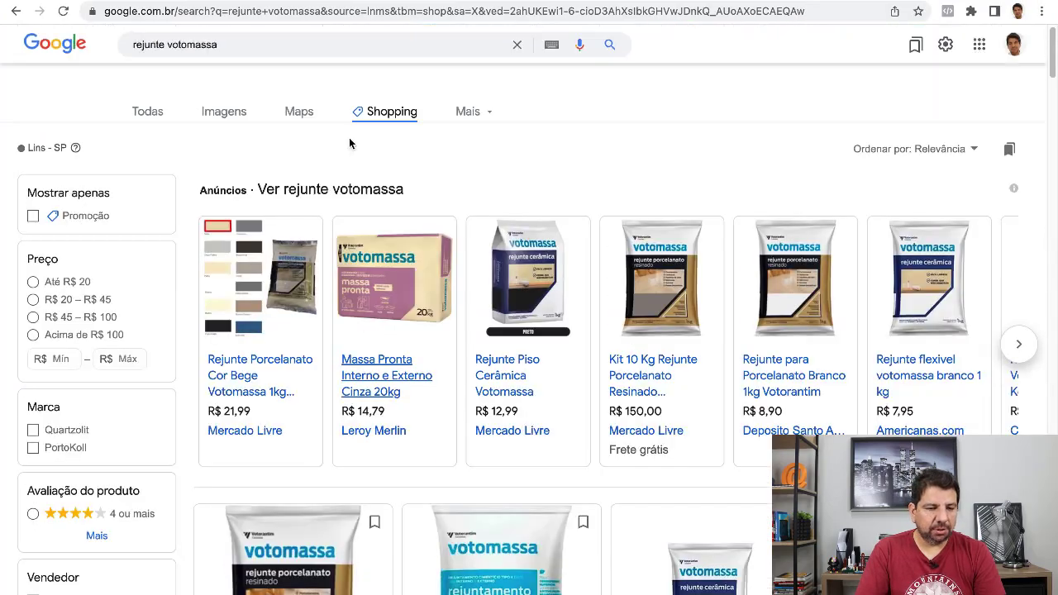
click(278, 66)
text(ARG)
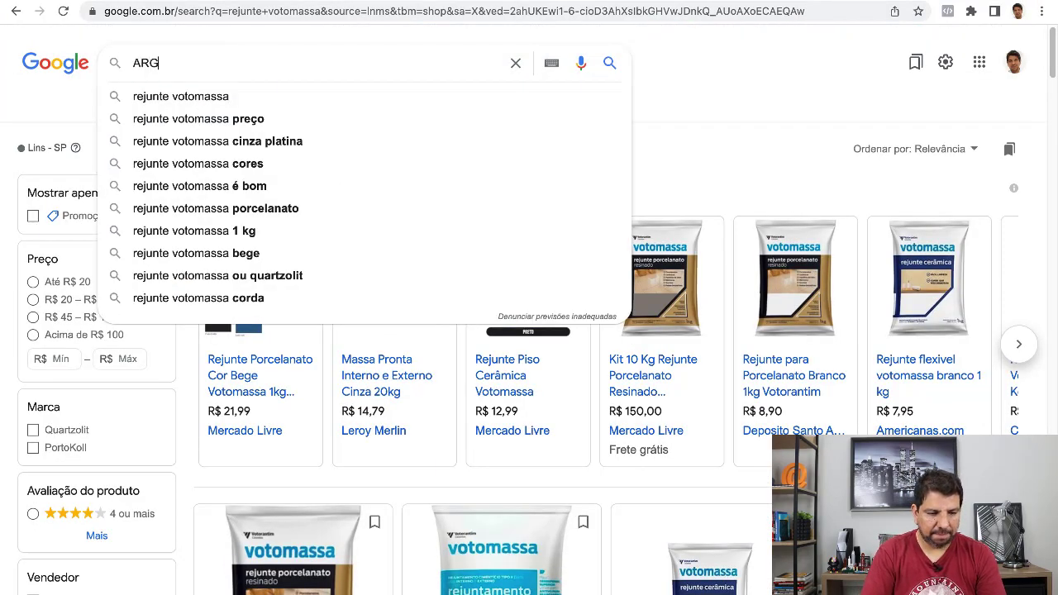
text(AMASSA VOT)
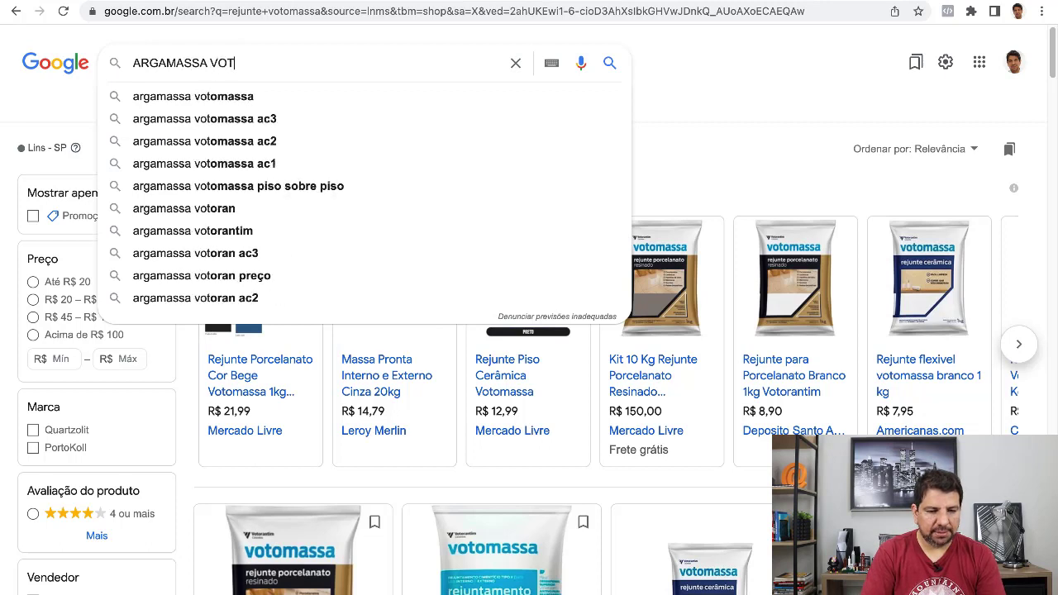
text(OMASSA DADOS)
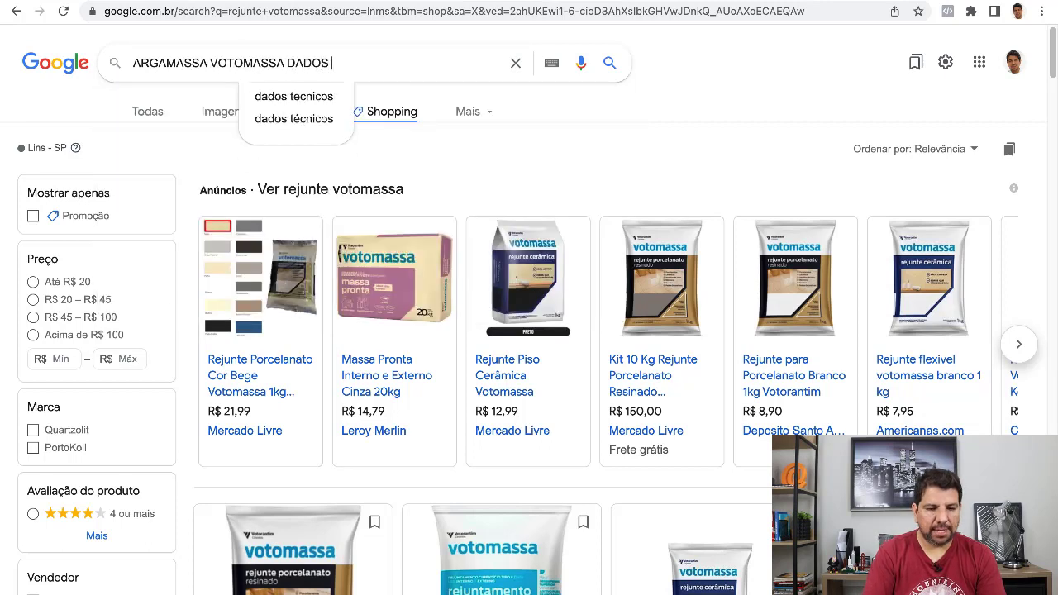
click(294, 96)
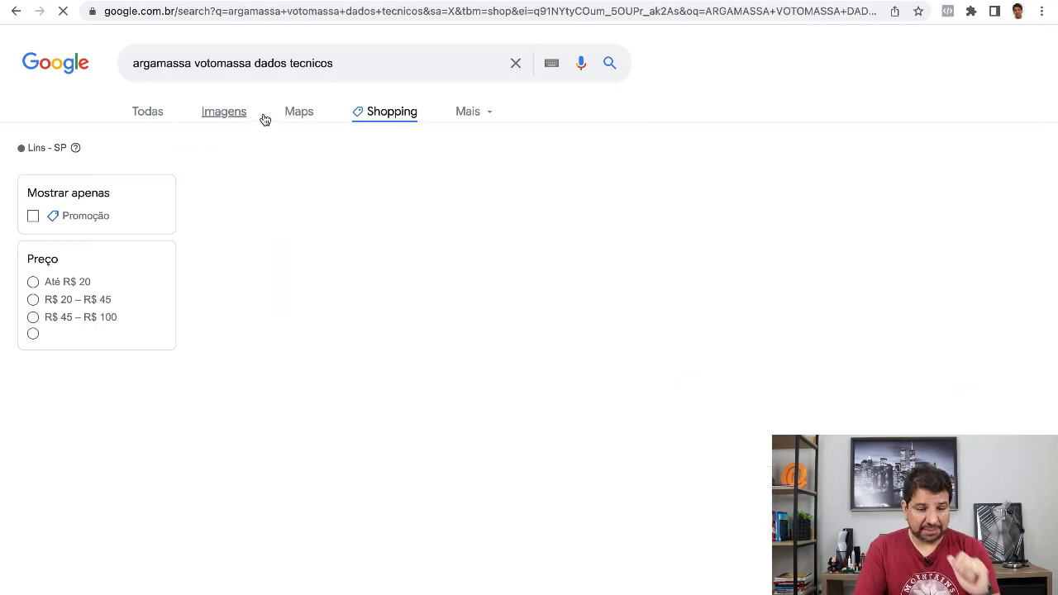
click(148, 112)
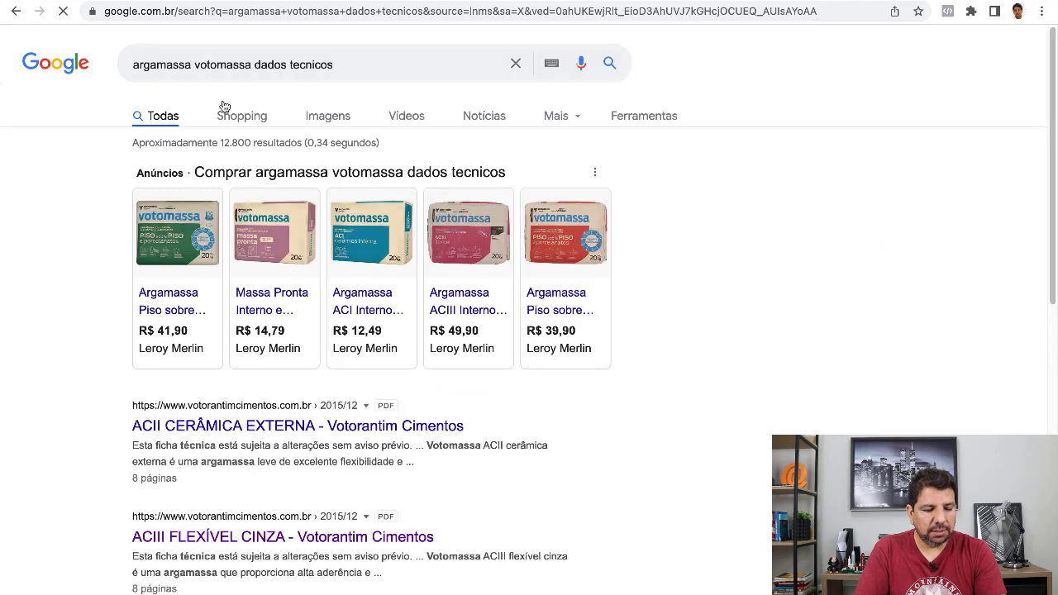
Step: Open the Votomassa ACIII Flexível Cinza technical sheet and examine its yield table for the average consumption of pieces over 900 cm²
scroll(224, 108, down, 2)
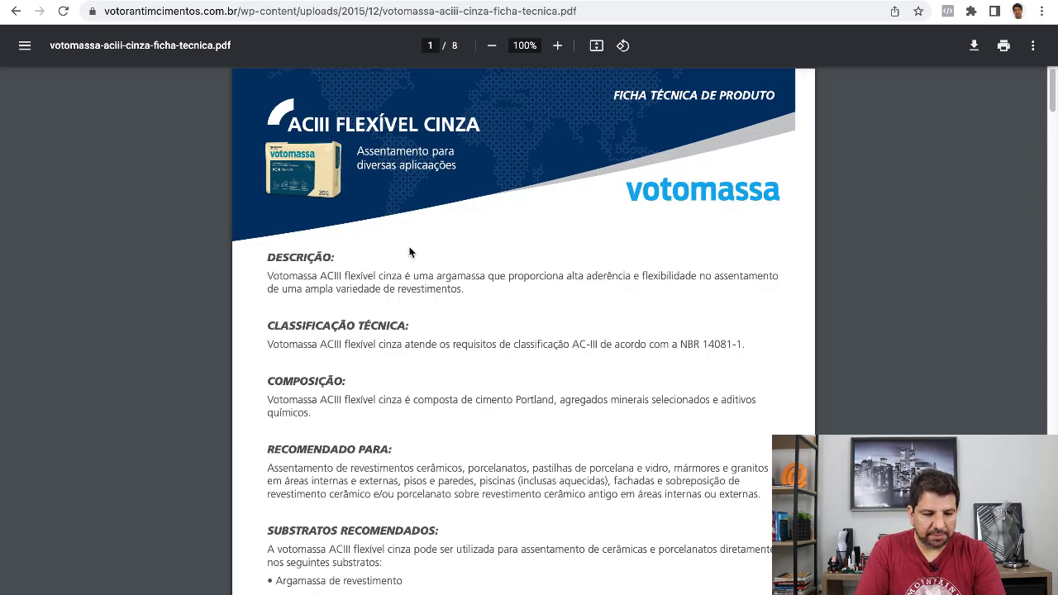
scroll(409, 252, down, 3)
scroll(318, 140, up, 3)
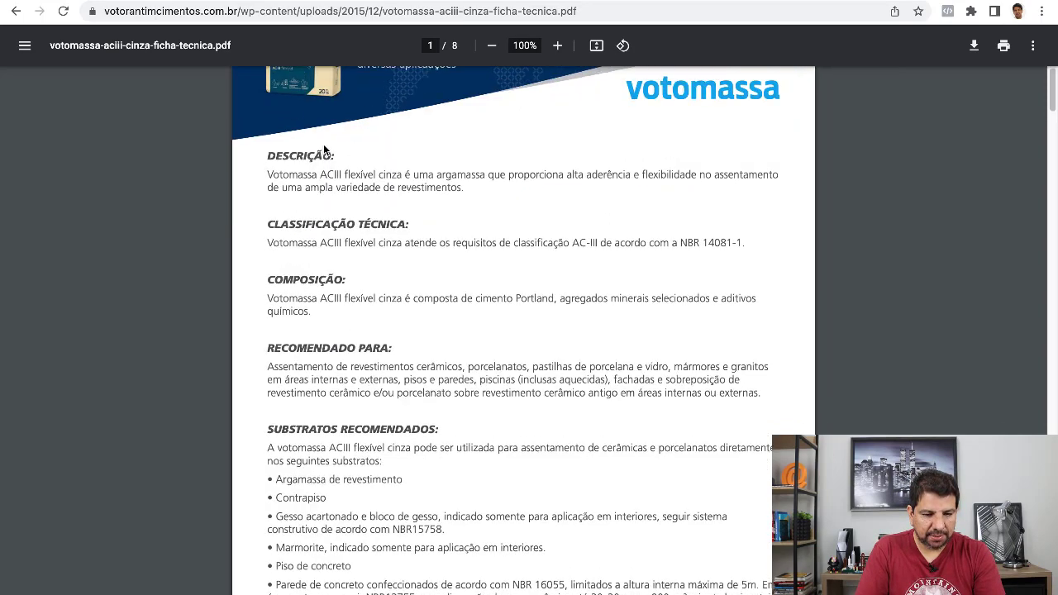
scroll(331, 173, down, 15)
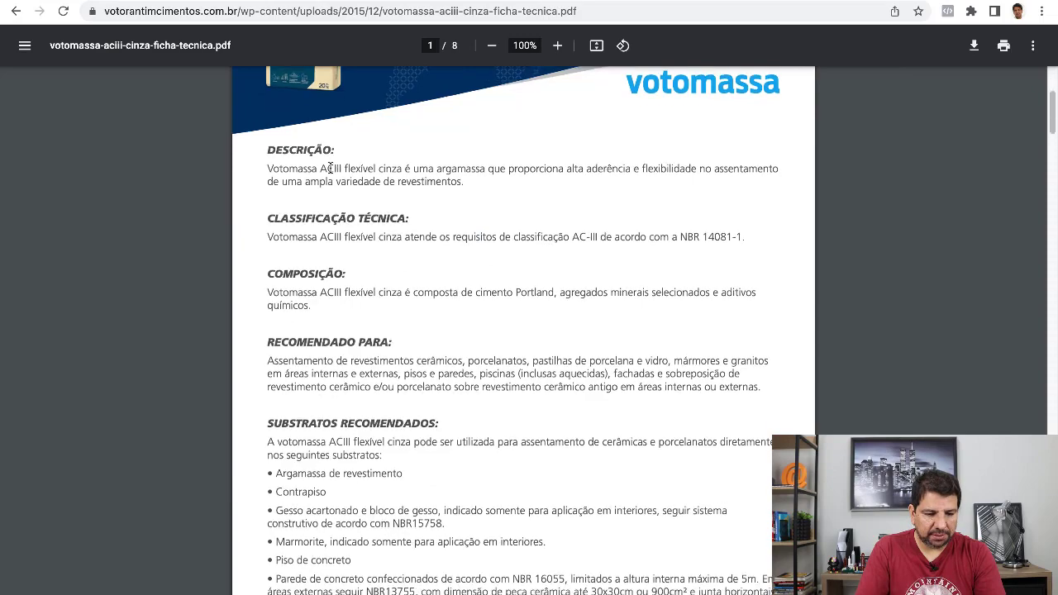
scroll(329, 167, down, 12)
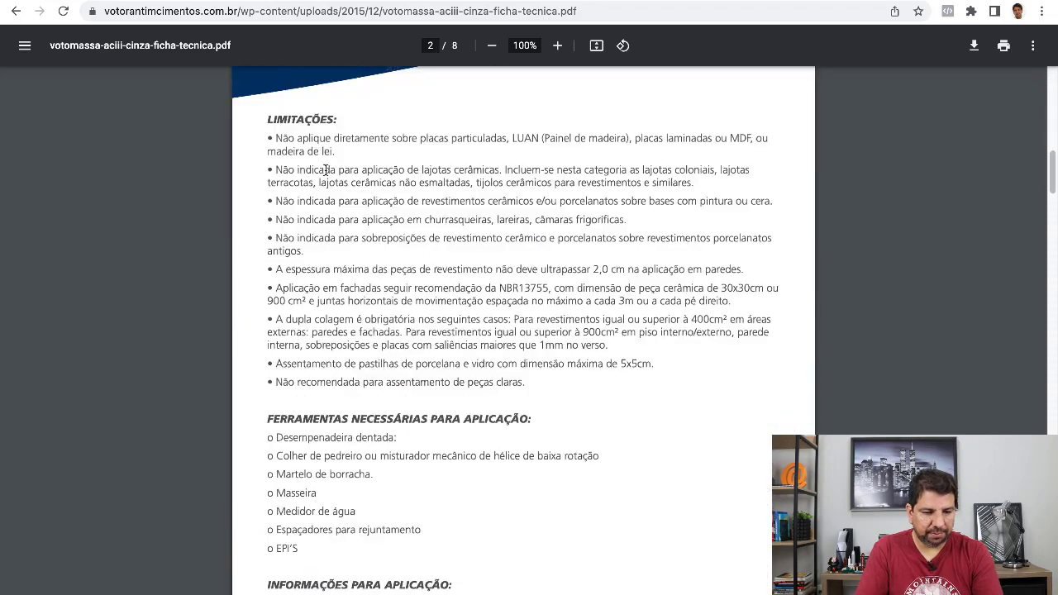
scroll(378, 179, down, 14)
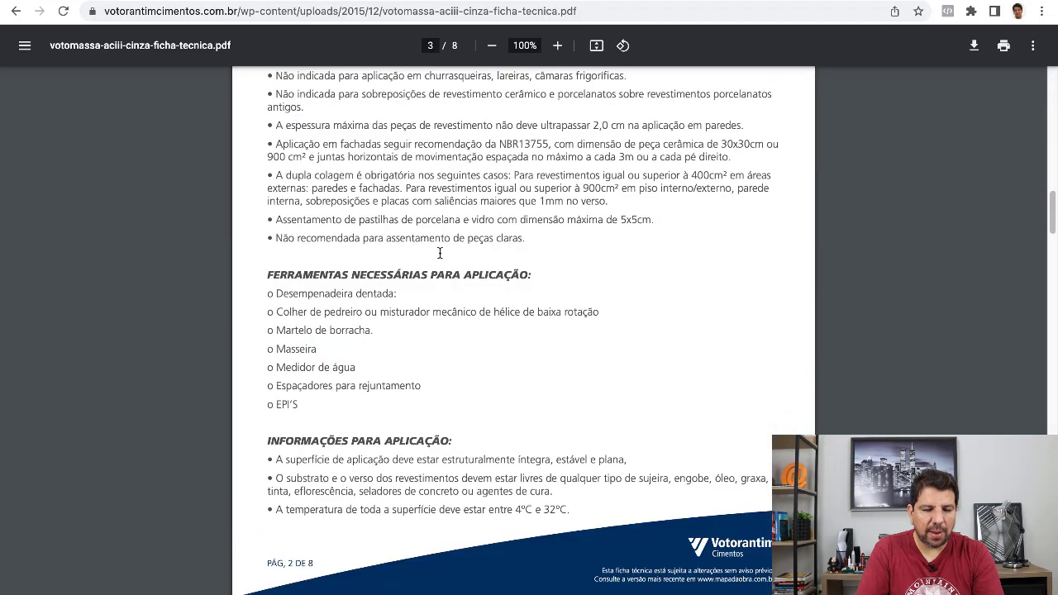
scroll(436, 255, down, 6)
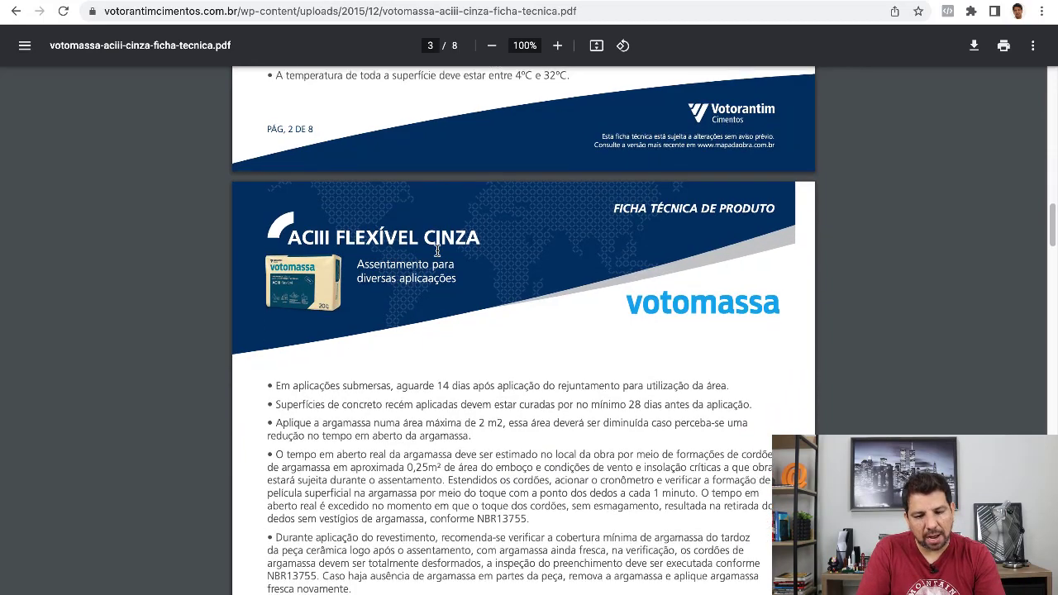
scroll(436, 256, down, 5)
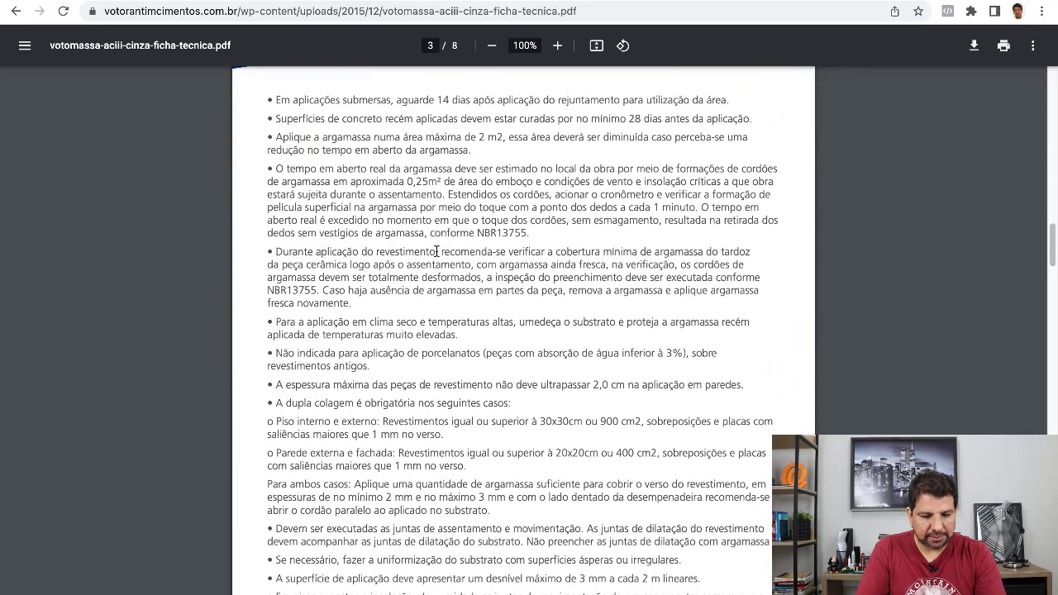
scroll(436, 250, down, 1)
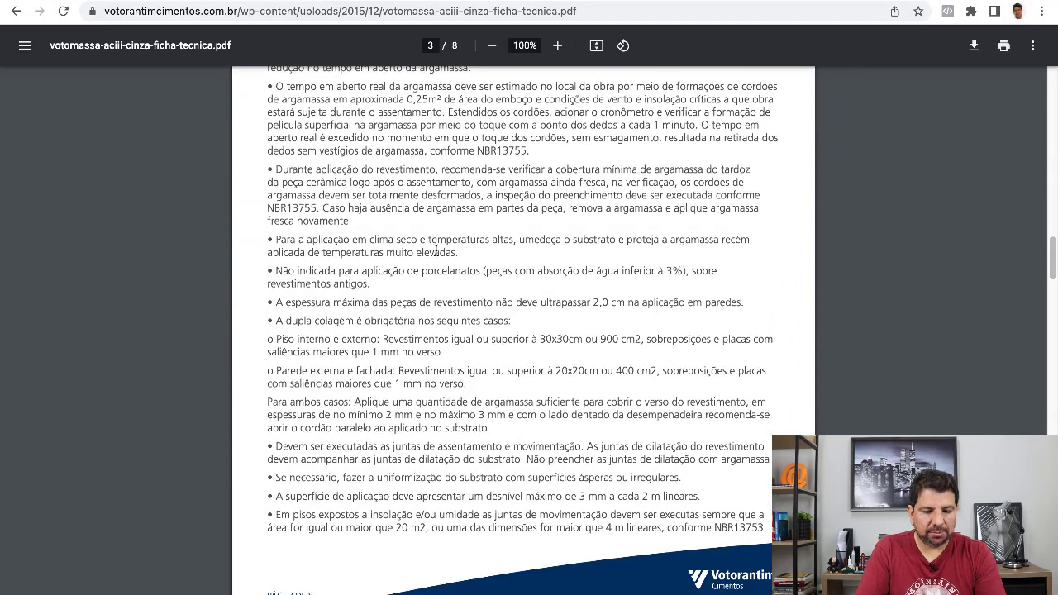
scroll(435, 249, down, 12)
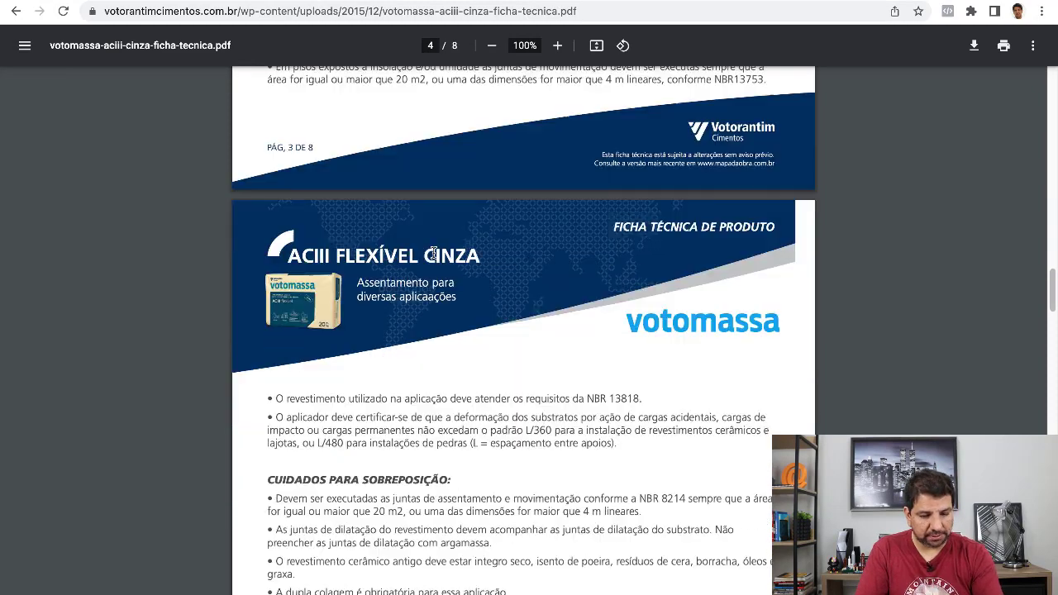
scroll(435, 253, down, 4)
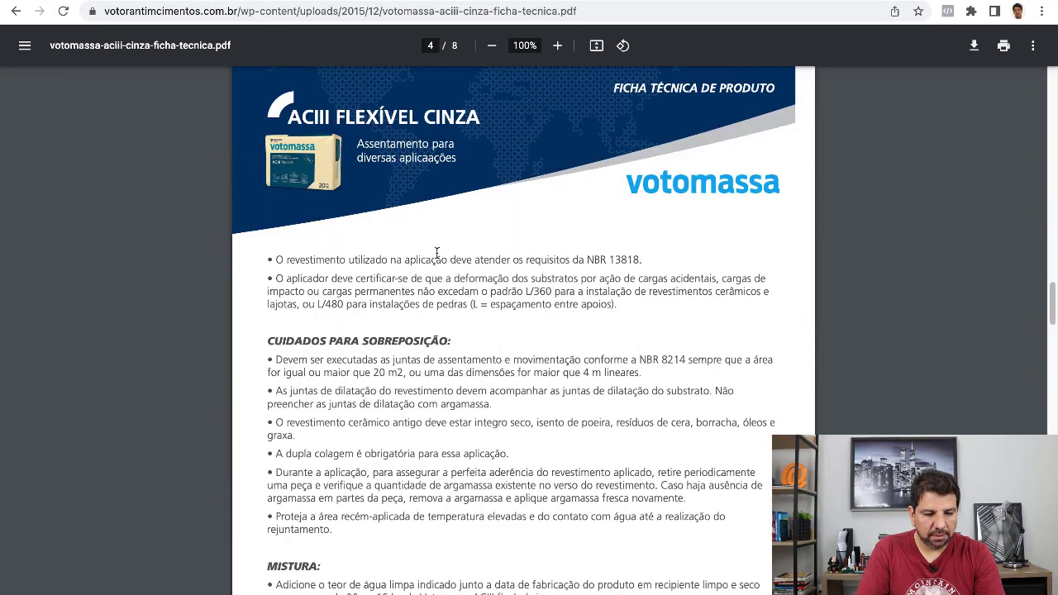
scroll(436, 252, down, 10)
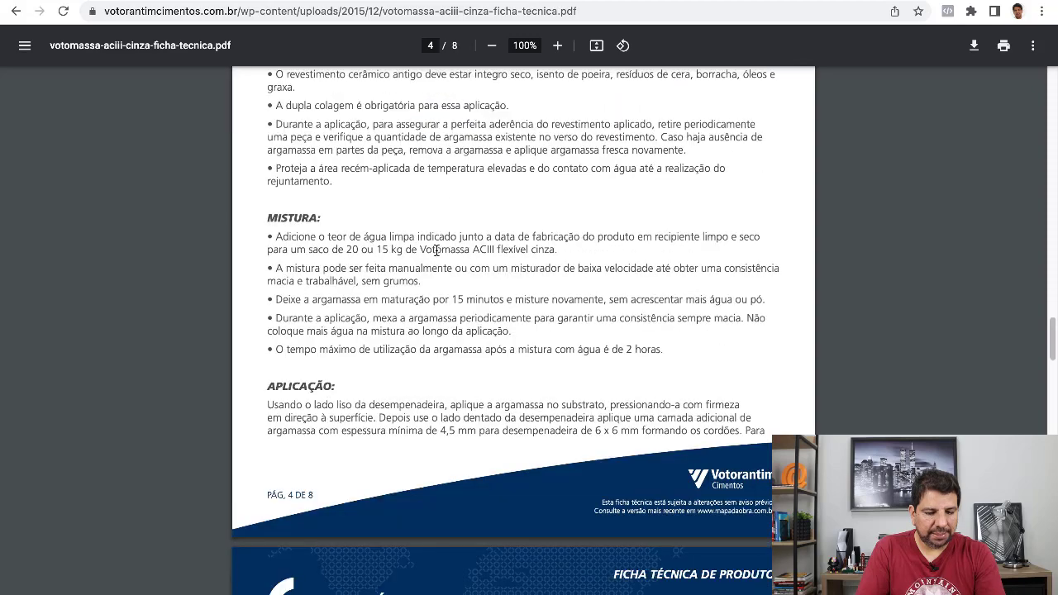
scroll(435, 251, down, 10)
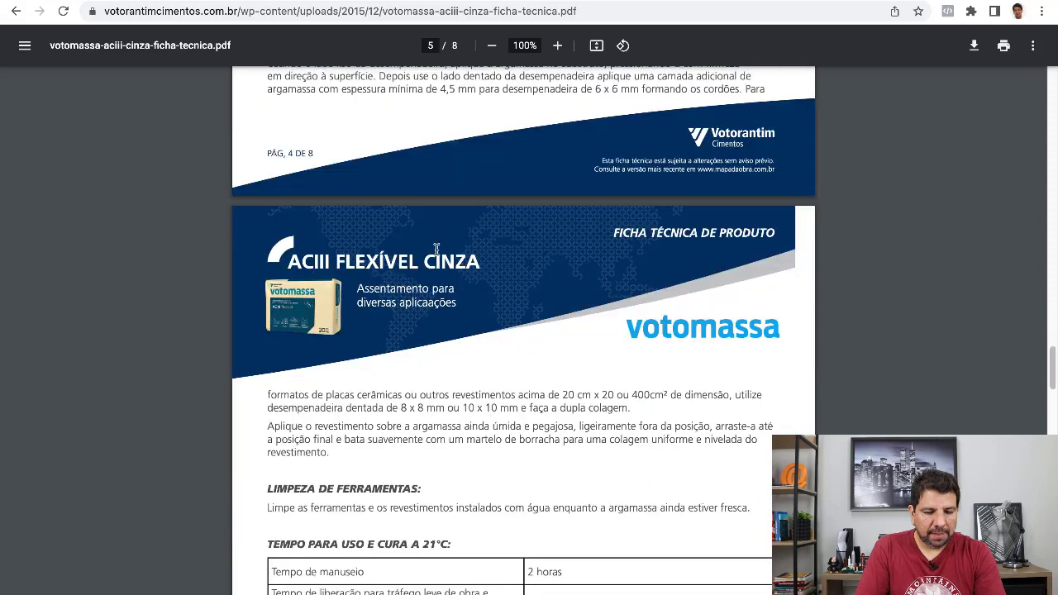
scroll(436, 249, down, 10)
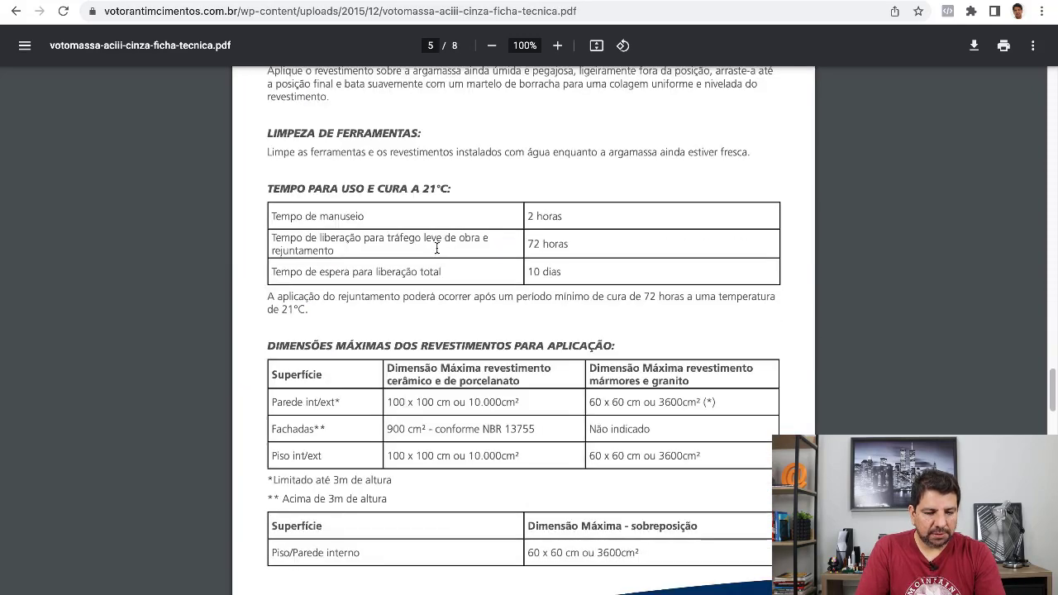
scroll(436, 247, down, 3)
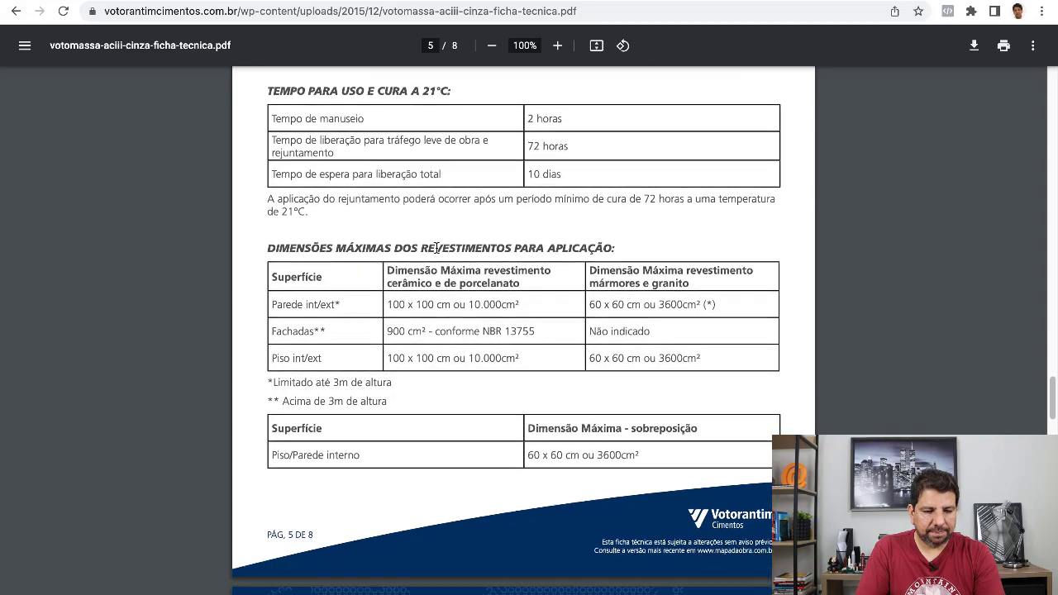
scroll(436, 249, down, 17)
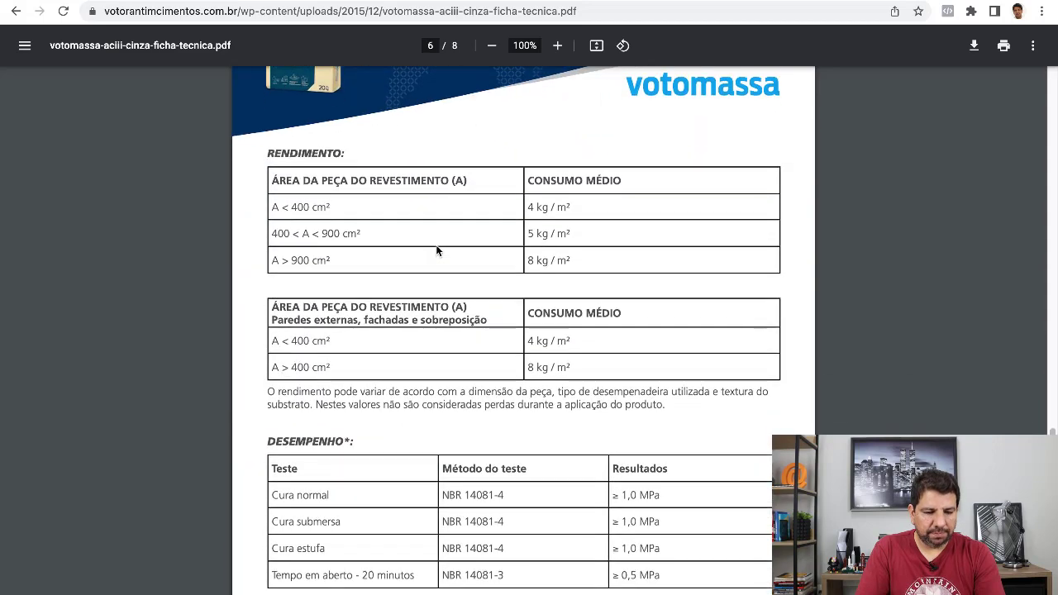
scroll(436, 251, up, 1)
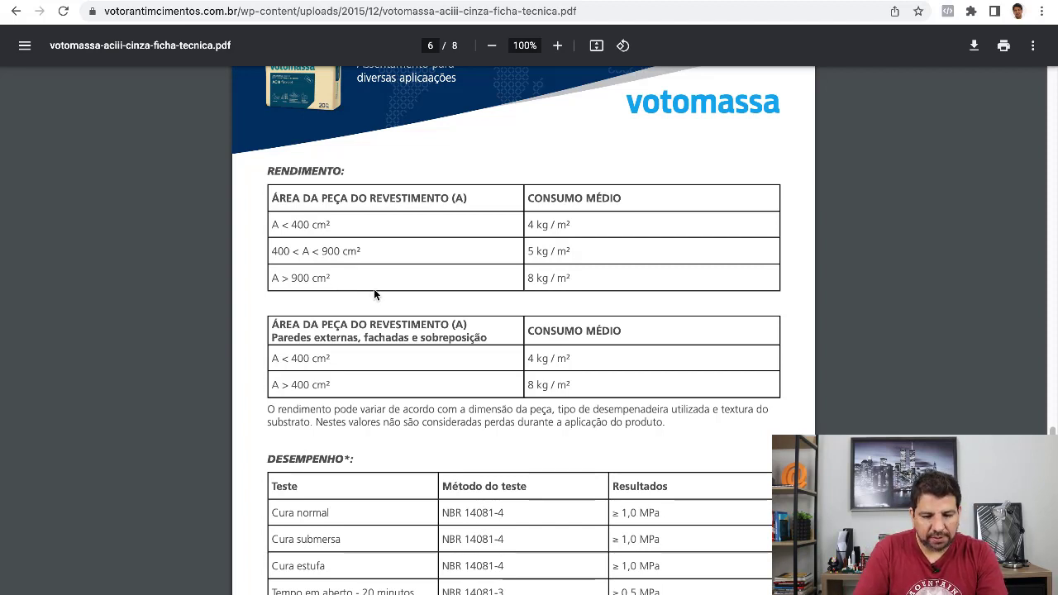
drag(530, 277, 554, 275)
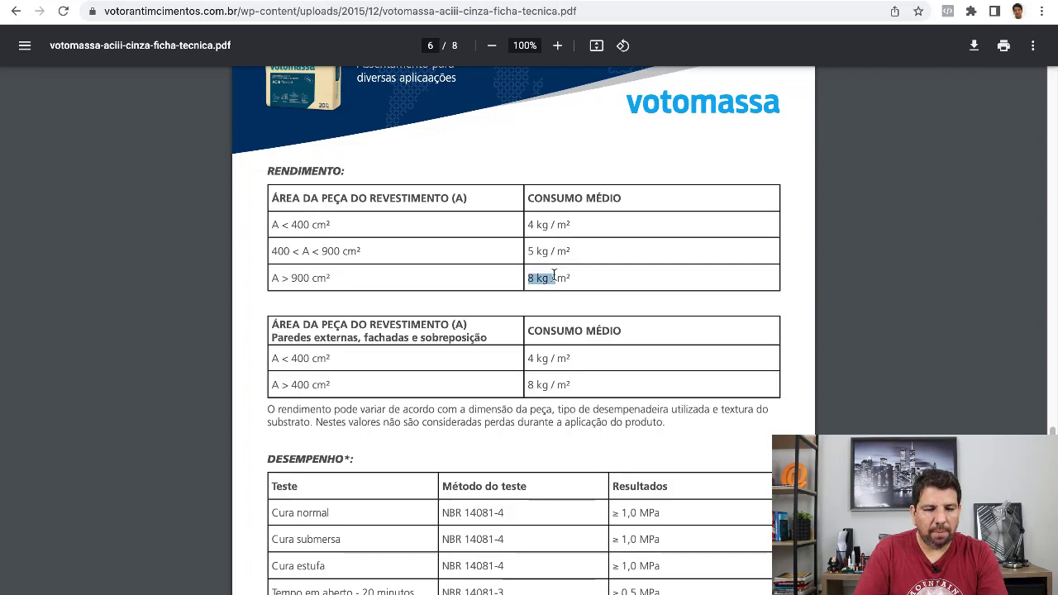
Step: Switch back to Excel and enter 8 as the coefficient of ARGAMASSA ACIII in cell E7
key(ctrl+Up)
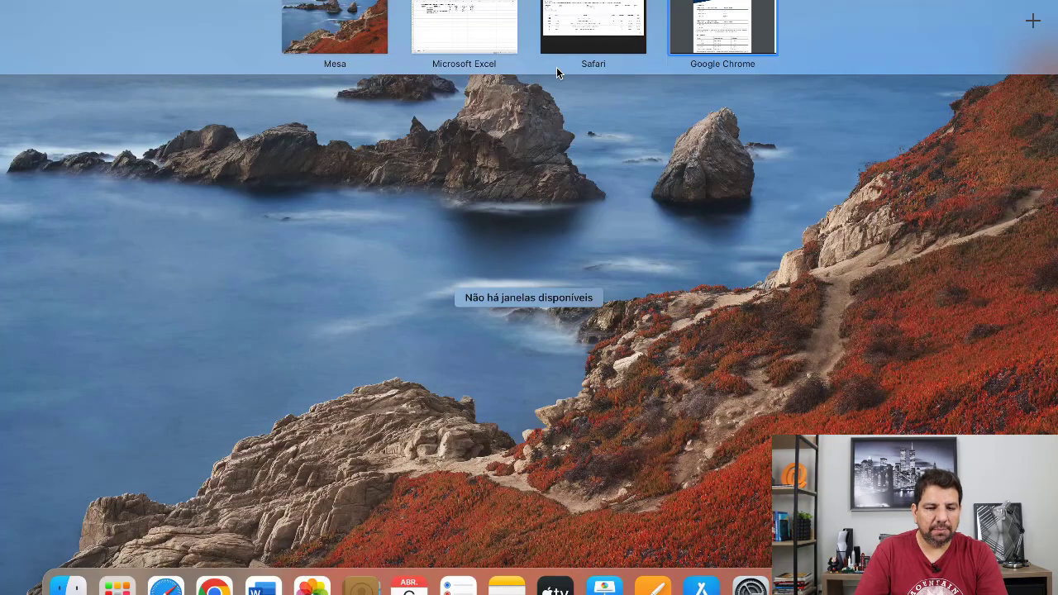
click(493, 29)
click(442, 219)
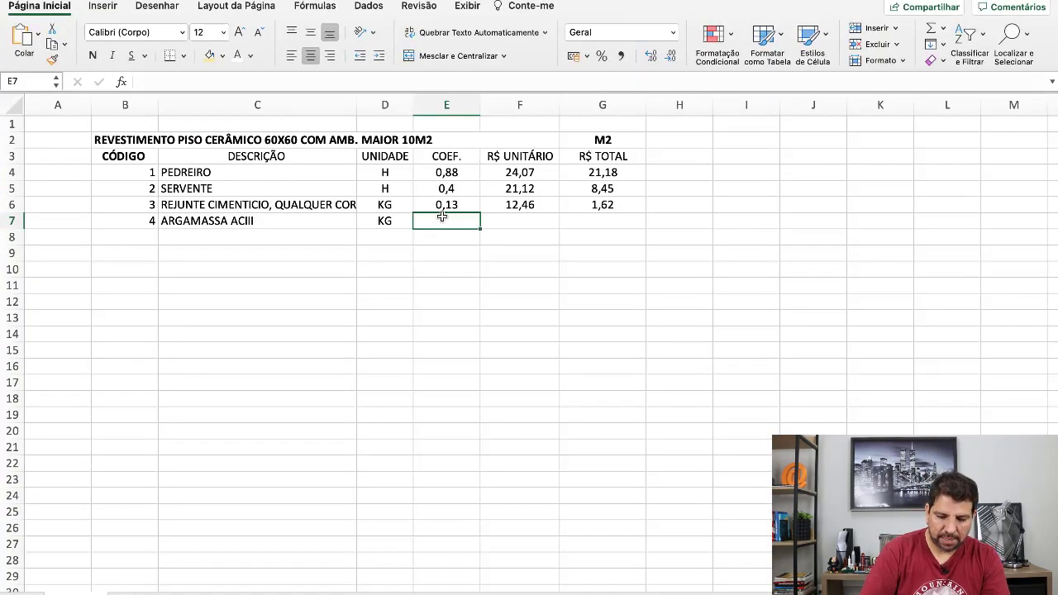
text(8)
key(Return)
Step: Change the ARGAMASSA ACIII coefficient in E7 to the formula =8*1,1
click(444, 219)
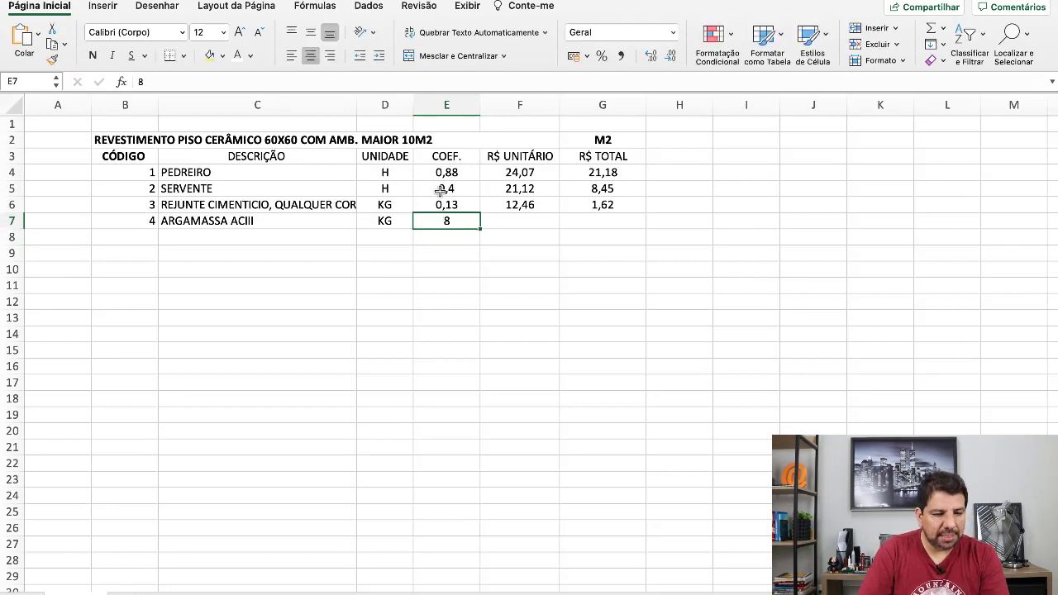
click(136, 81)
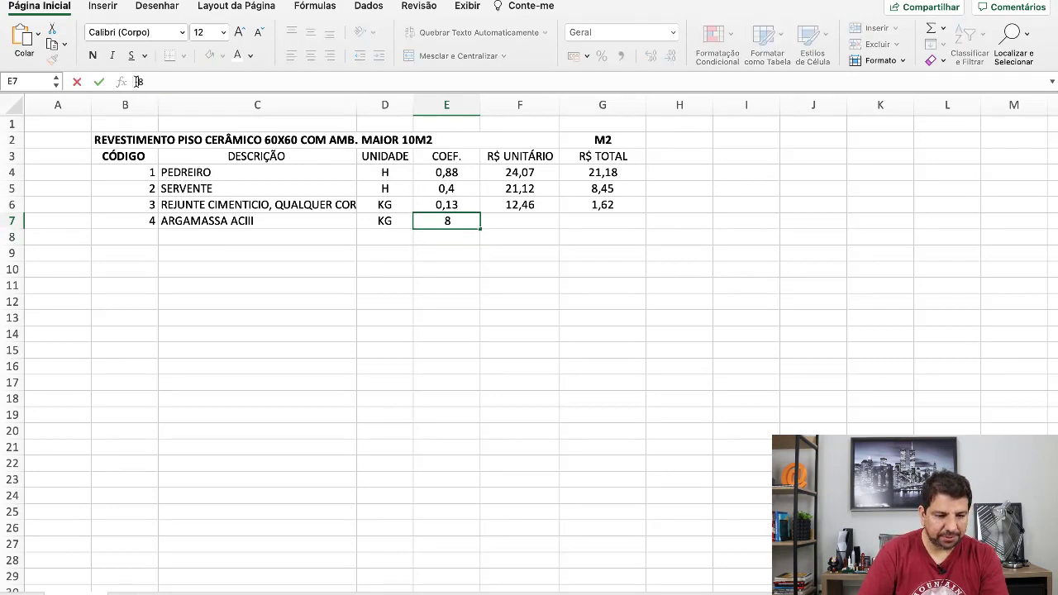
text(=)
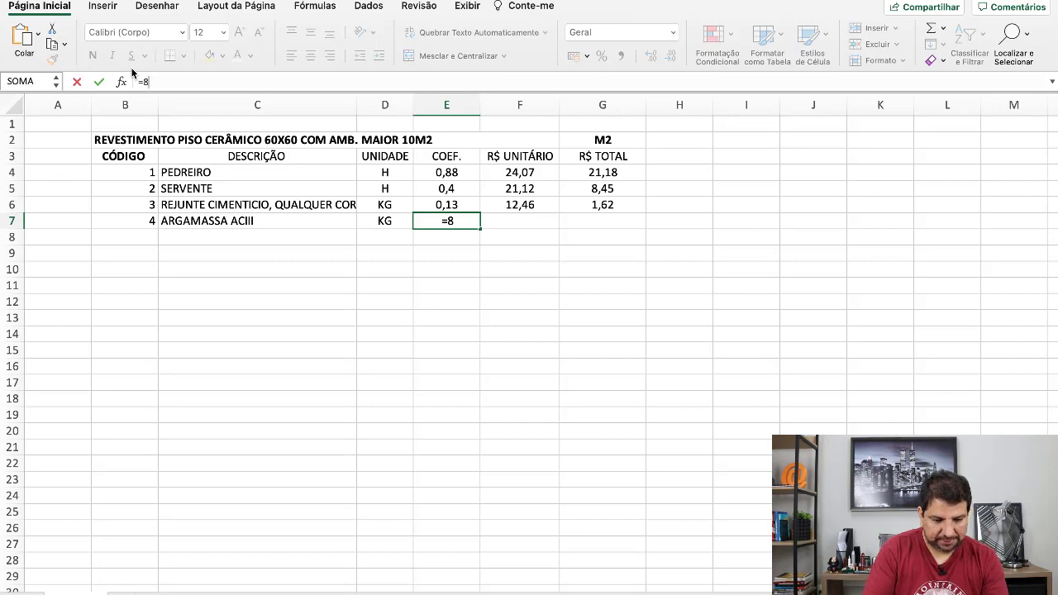
text(*1,1)
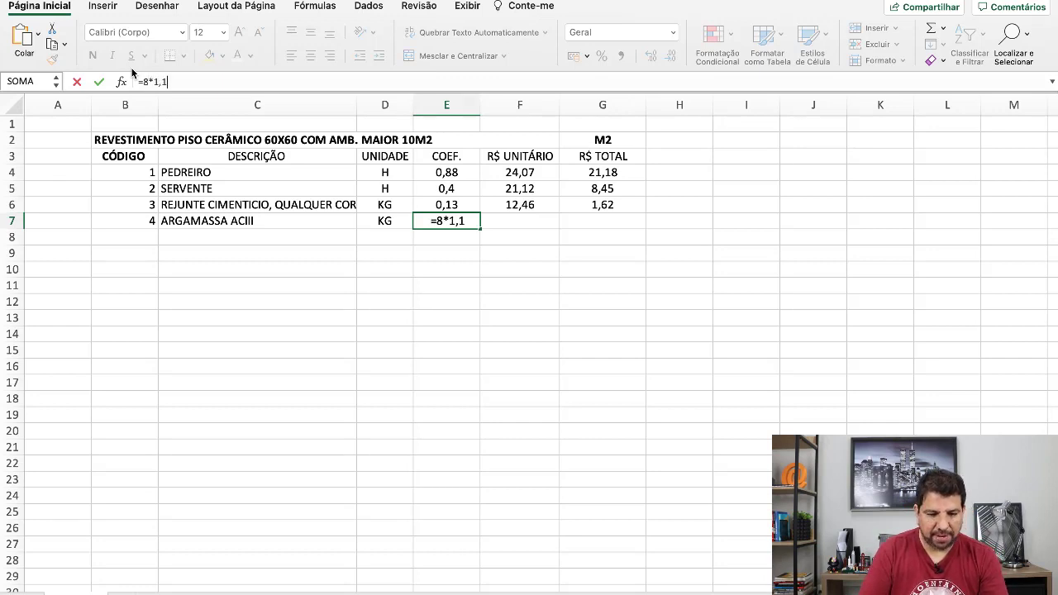
key(Return)
key(Up)
key(Right)
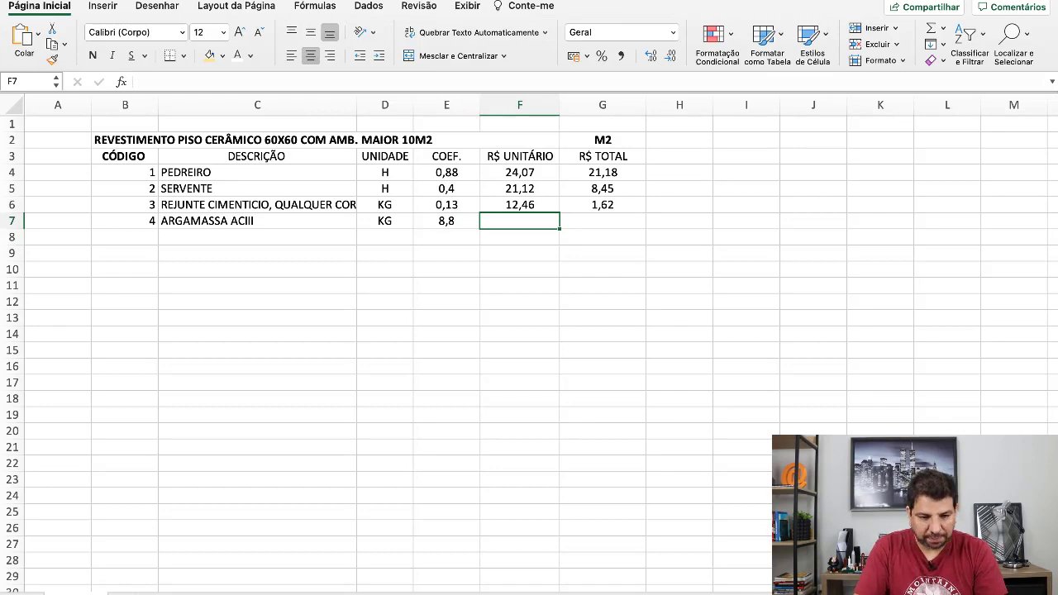
Step: Switch to Chrome and search Google for "ARGAmassa votomassa"
key(ctrl+Up)
click(727, 25)
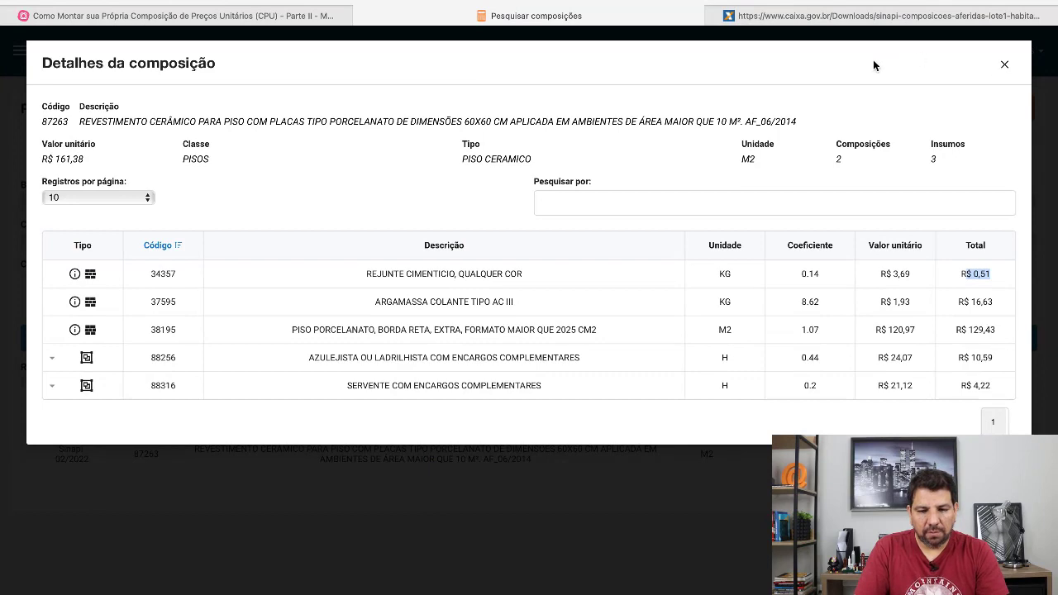
key(ctrl+Up)
click(363, 16)
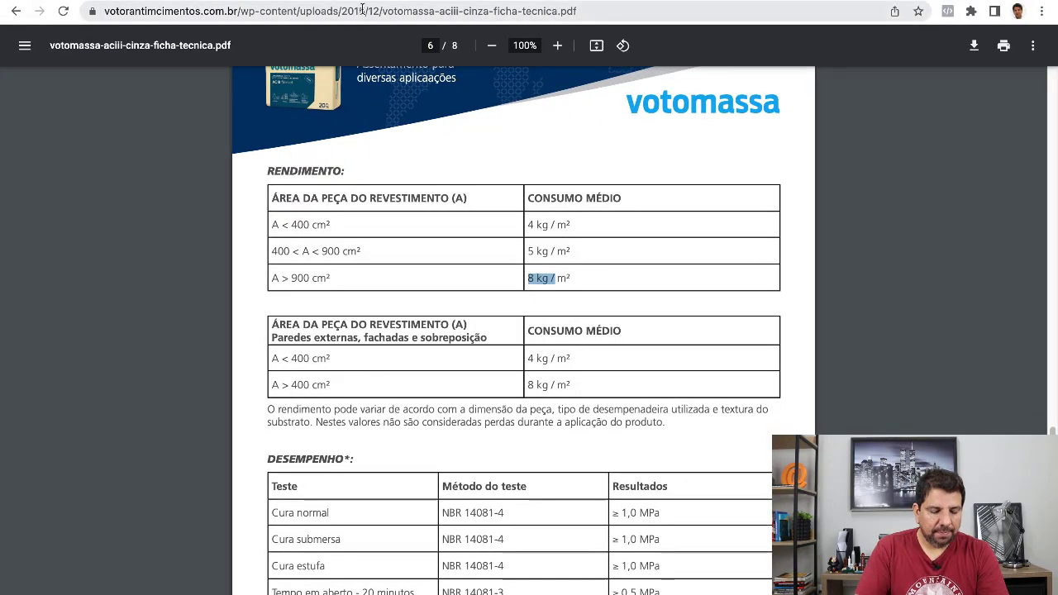
click(364, 10)
click(397, 171)
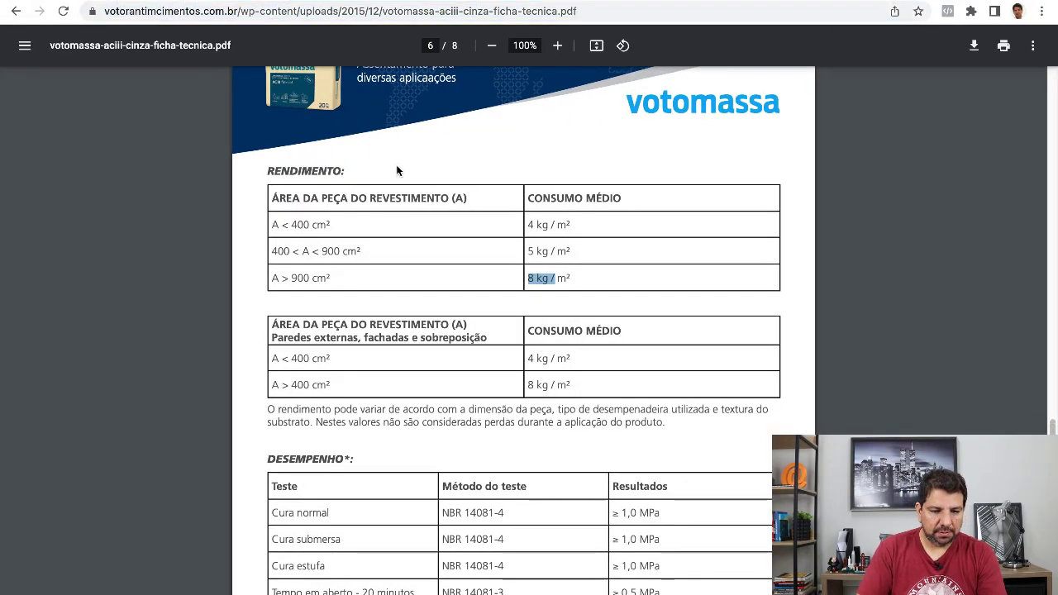
scroll(423, 169, up, 5)
scroll(424, 168, up, 10)
click(279, 13)
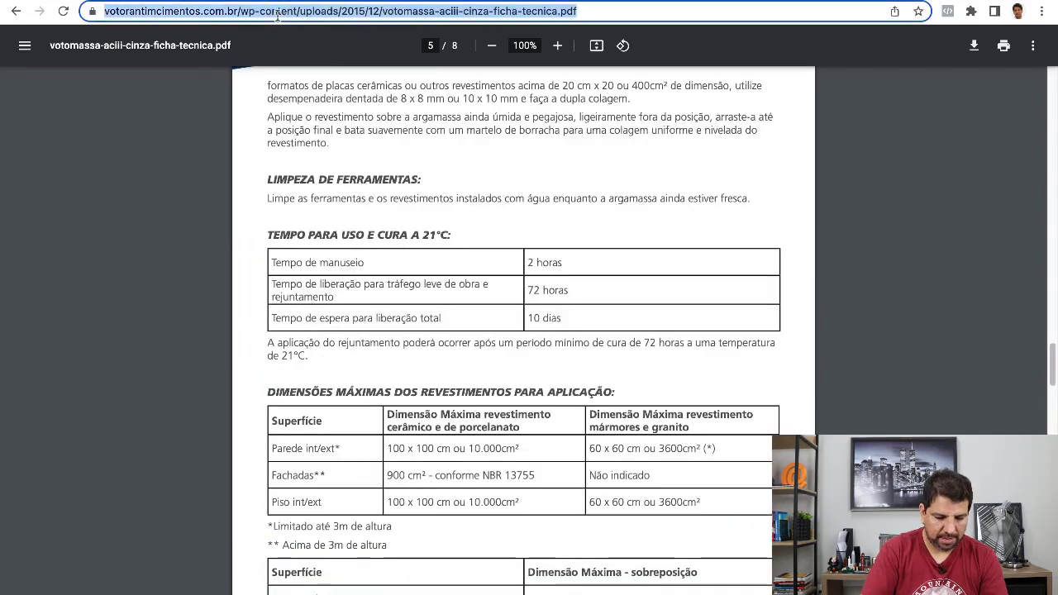
text(AGR)
key(BackSpace)
key(BackSpace)
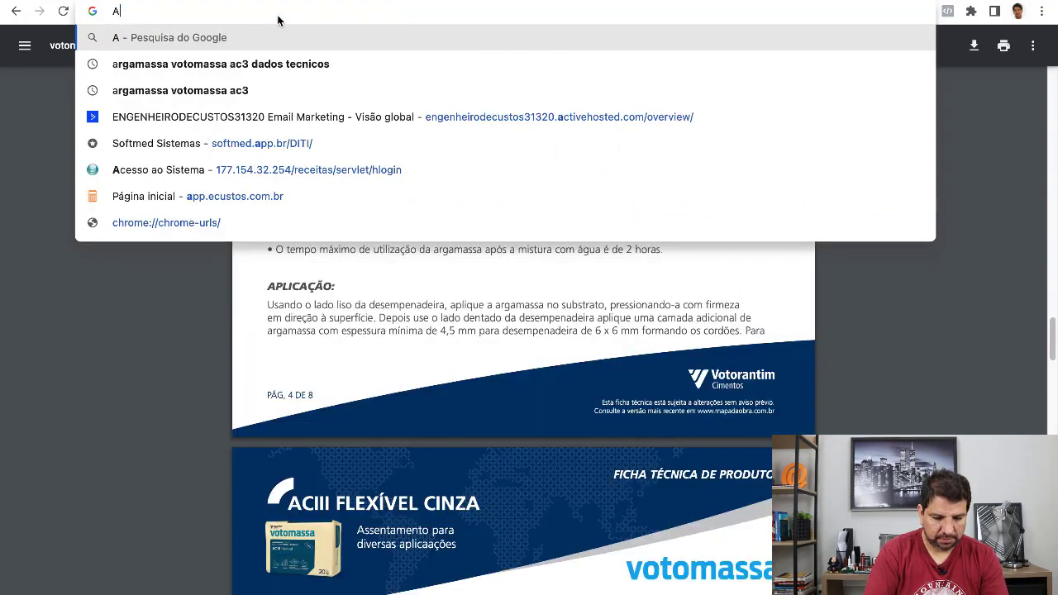
text(RGA)
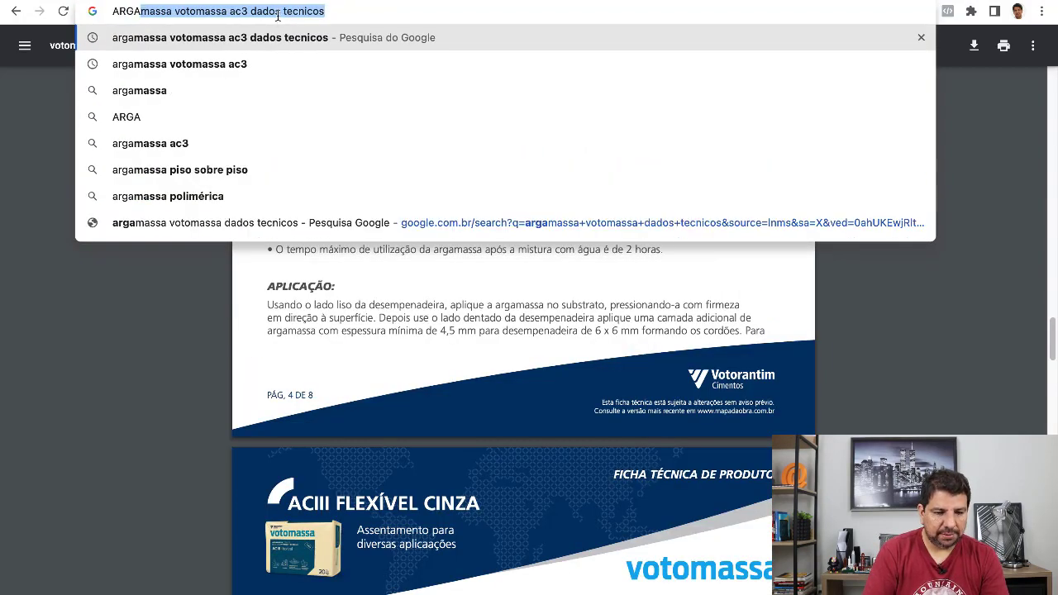
key(End)
key(BackSpace)
key(BackSpace)
key(BackSpace)
key(BackSpace)
key(BackSpace)
key(BackSpace)
key(BackSpace)
key(BackSpace)
key(BackSpace)
key(BackSpace)
key(BackSpace)
key(BackSpace)
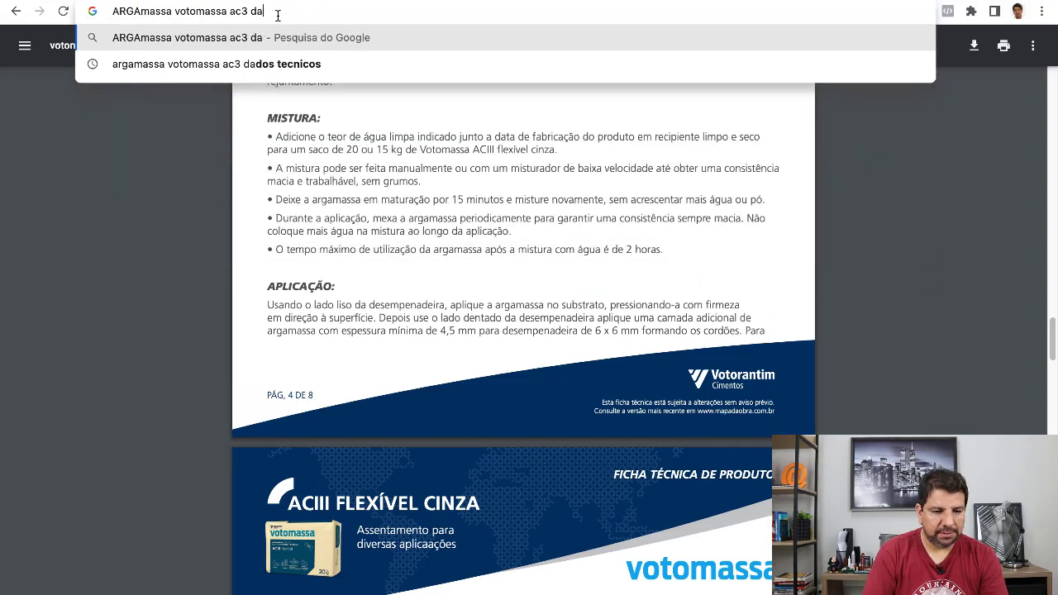
key(BackSpace)
key(BackSpace)
key(BackSpace)
key(BackSpace)
key(BackSpace)
key(BackSpace)
key(BackSpace)
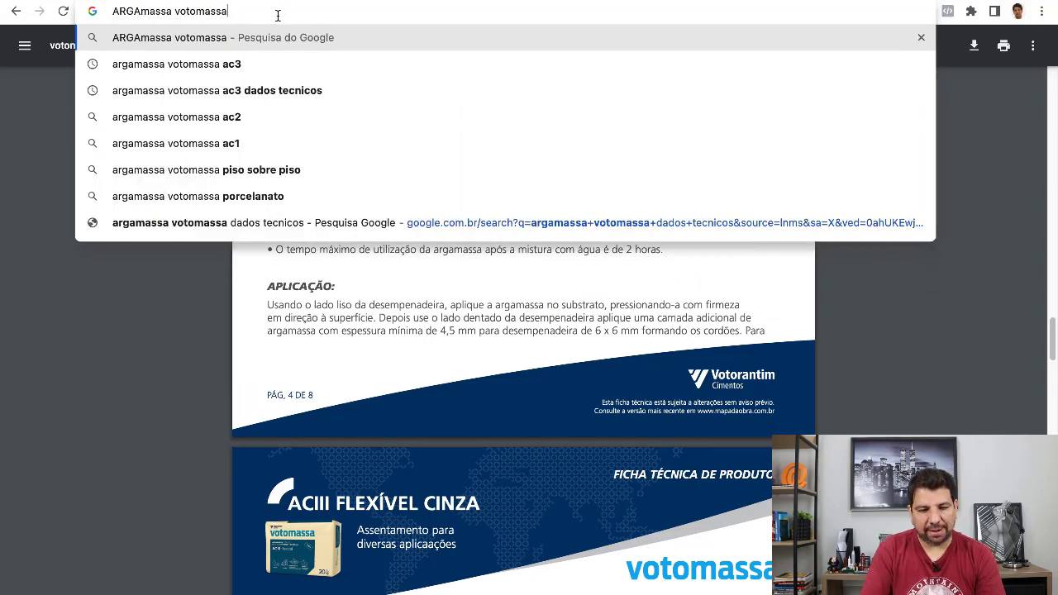
key(Return)
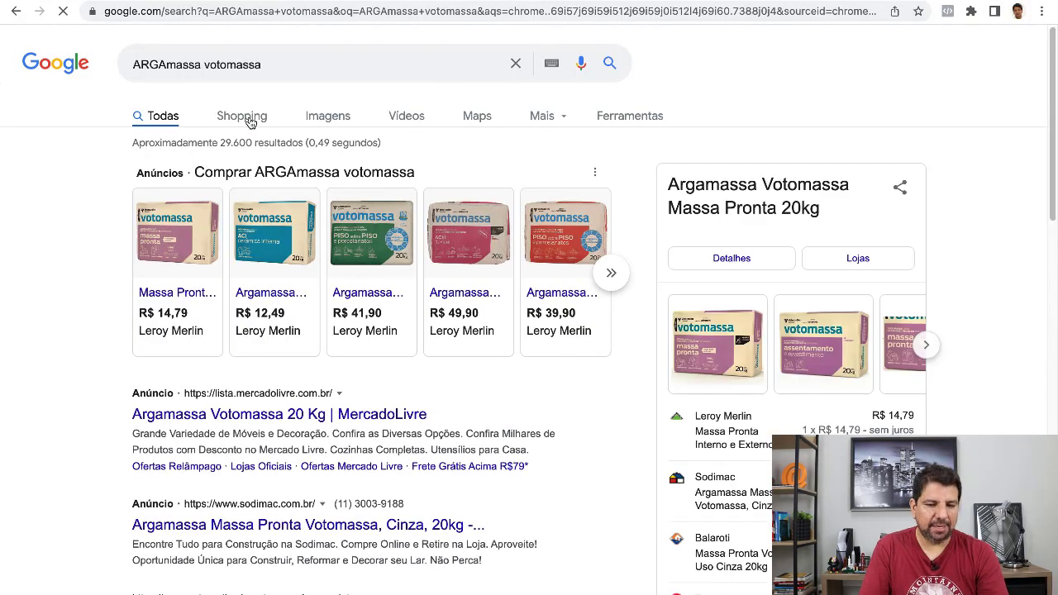
Step: Show the shopping offers and examine the price of the 20 kg Votomassa AC3 Flexível Cinza bag
click(245, 117)
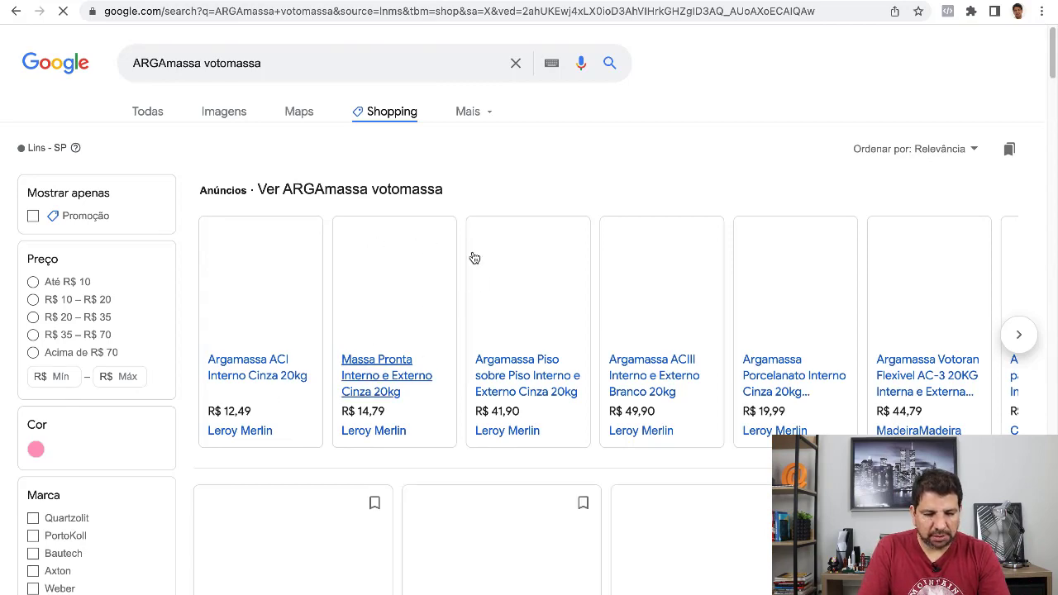
scroll(471, 256, down, 2)
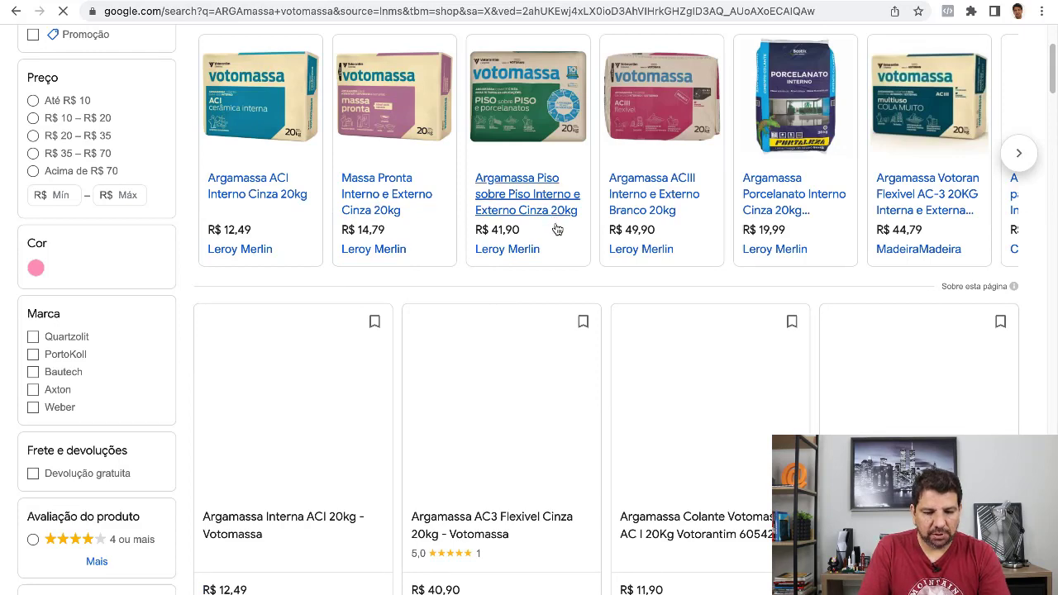
scroll(552, 225, down, 2)
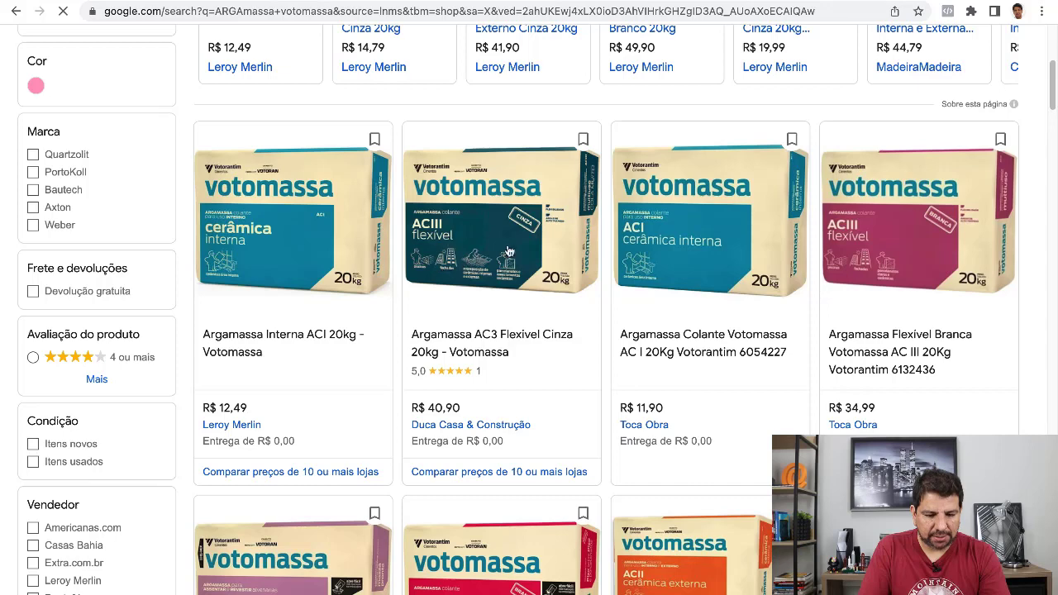
scroll(488, 254, down, 1)
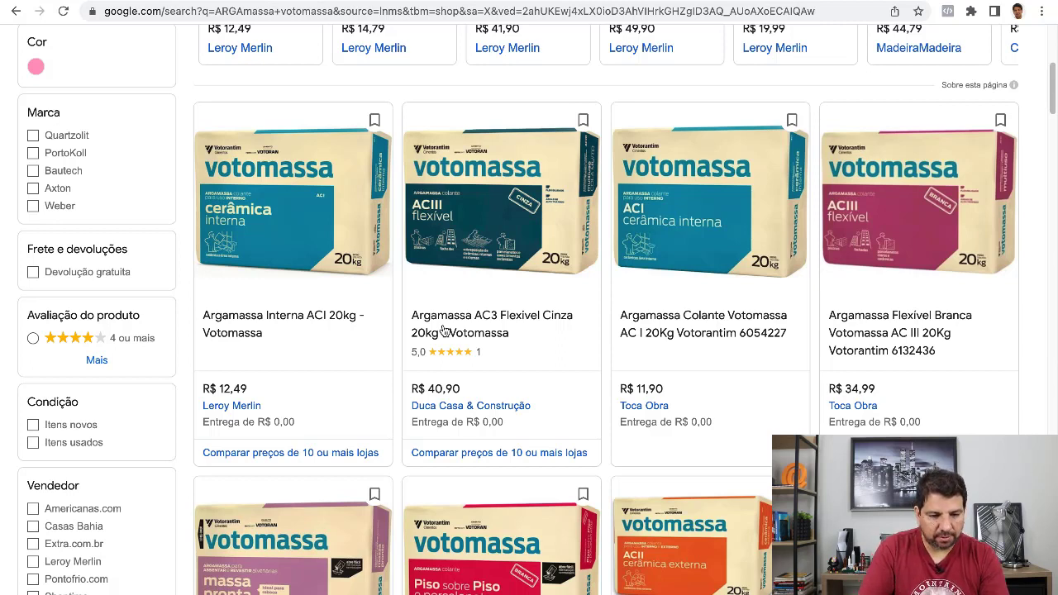
Step: Switch back to Excel and enter 2,04 as the unit price of ARGAMASSA ACIII in F7
key(ctrl+Up)
drag(465, 29, 479, 20)
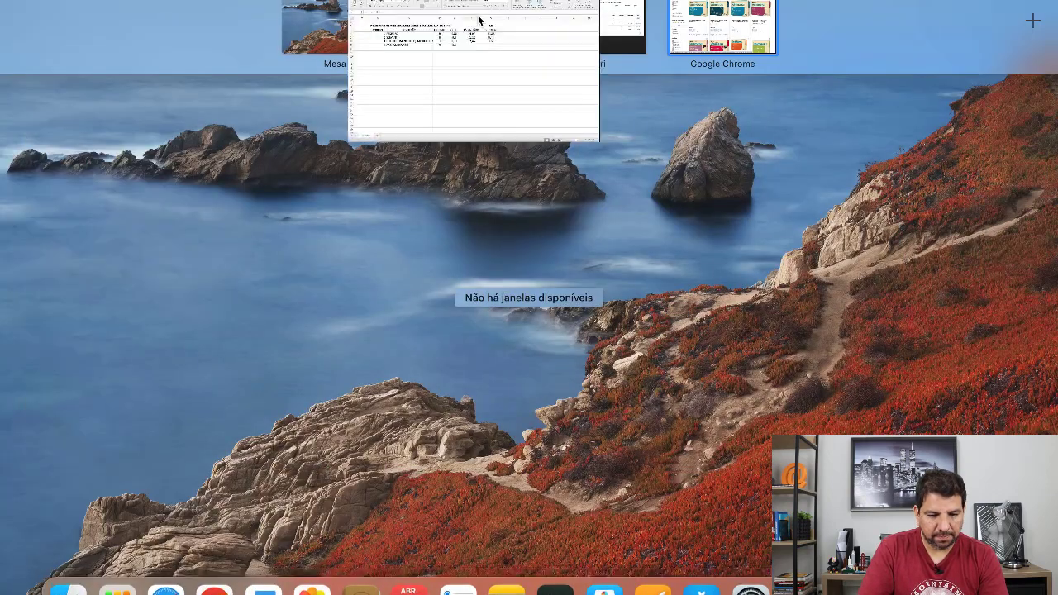
click(479, 20)
click(475, 222)
click(539, 219)
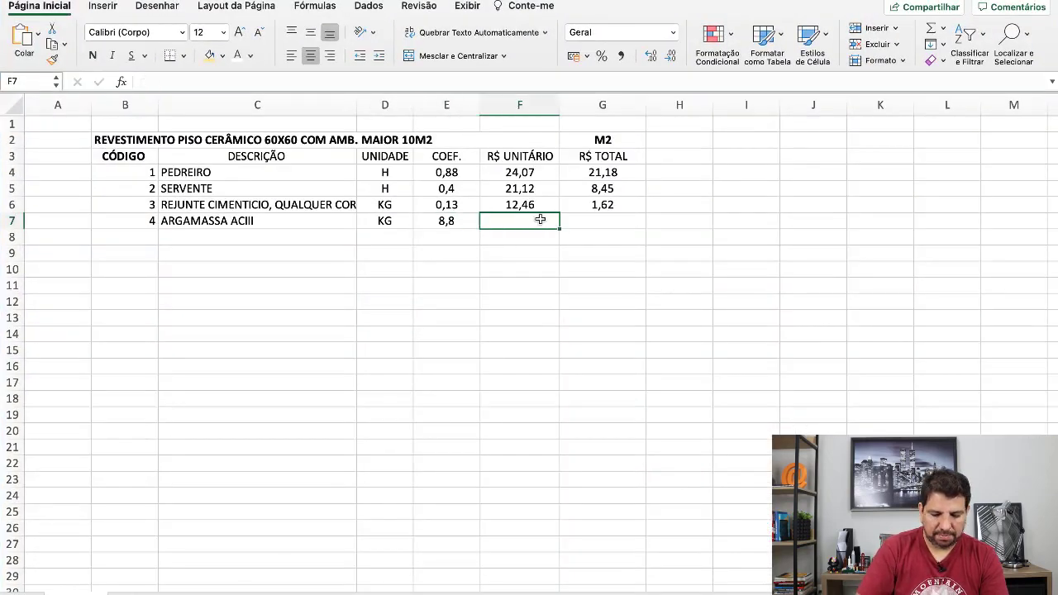
text(2,04)
key(Tab)
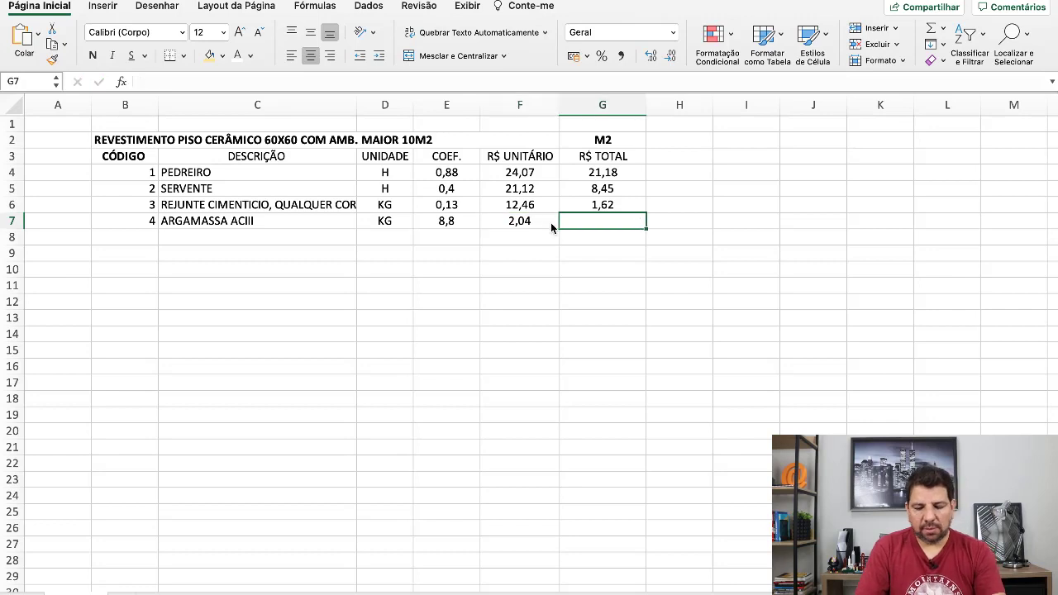
Step: Calculate the ARGAMASSA ACIII total in G7 with the formula =E7*F7
text(=)
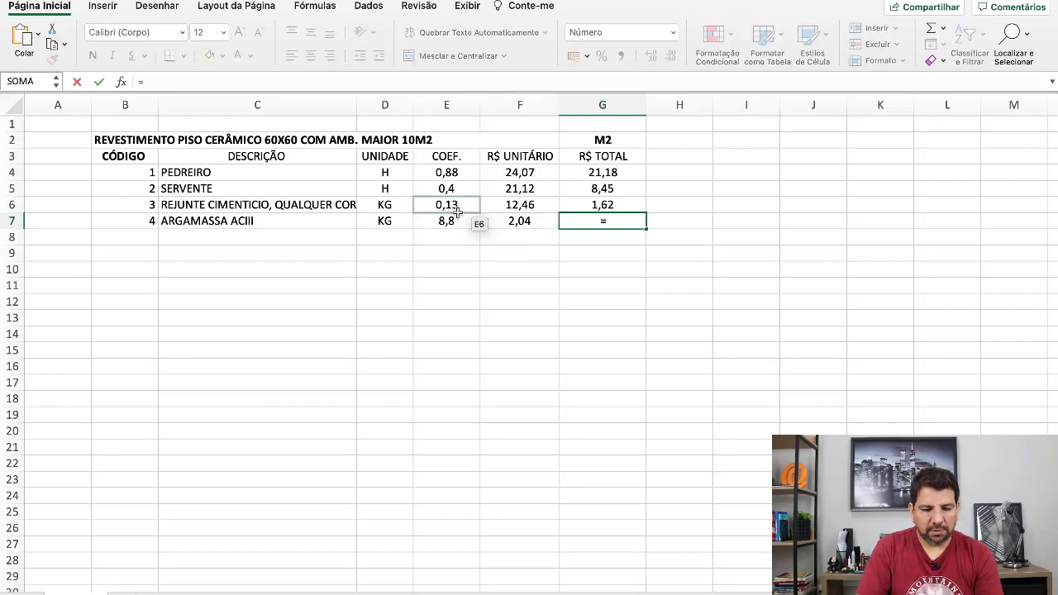
click(457, 220)
text(*)
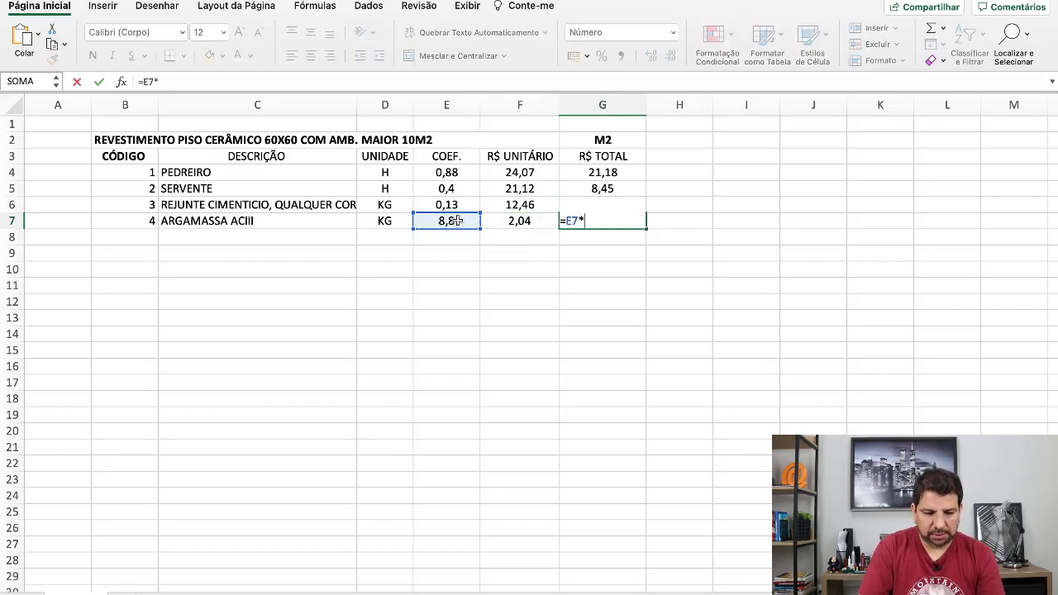
click(510, 220)
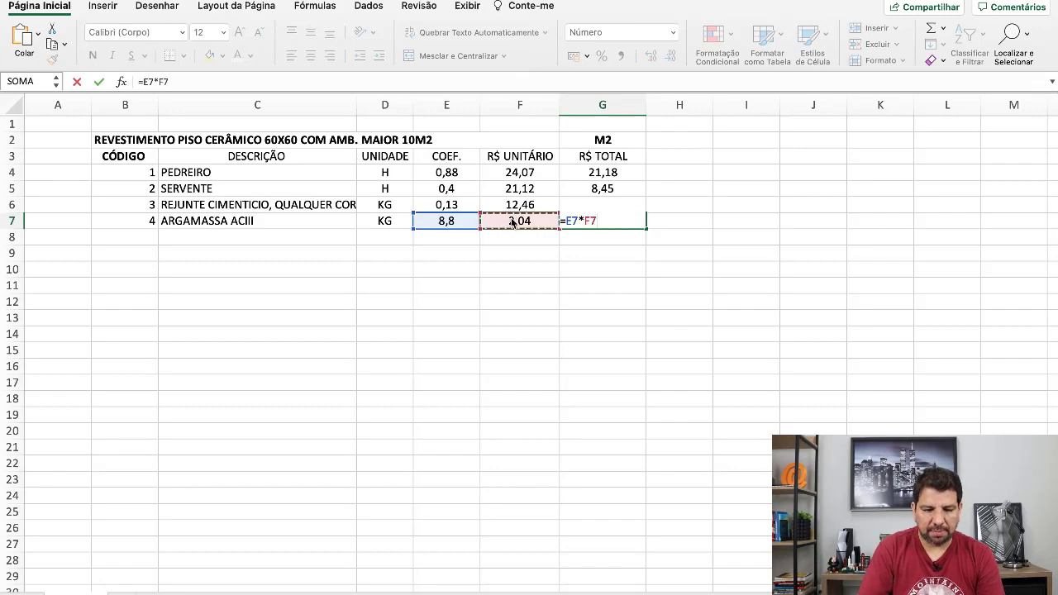
key(Return)
click(504, 285)
Step: Check the unit price of ARGAMASSA COLANTE TIPO AC III in Safari's reference composition against cell F7 in Excel
key(ctrl+Up)
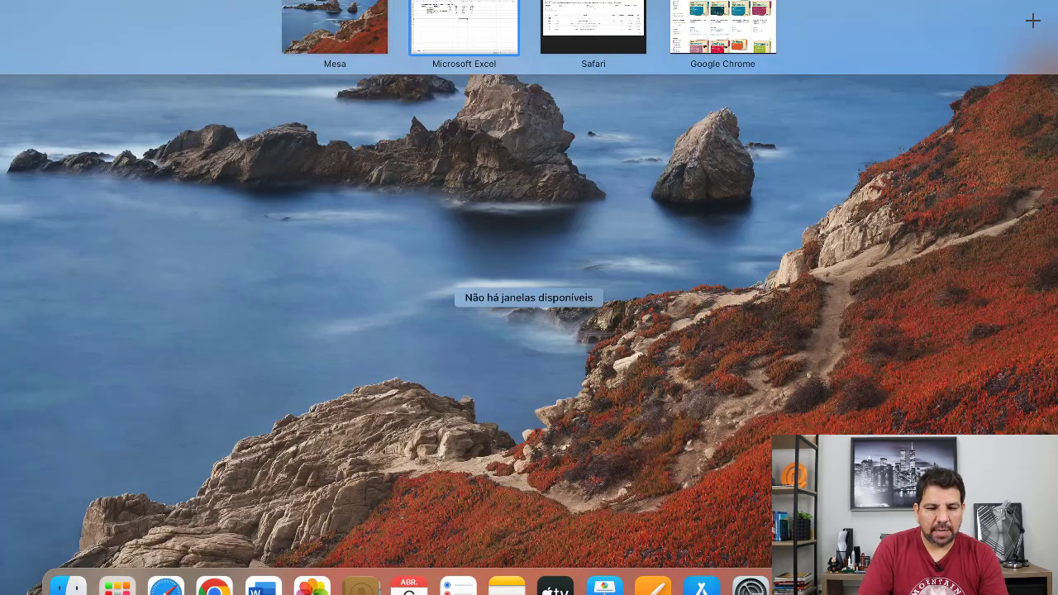
click(598, 24)
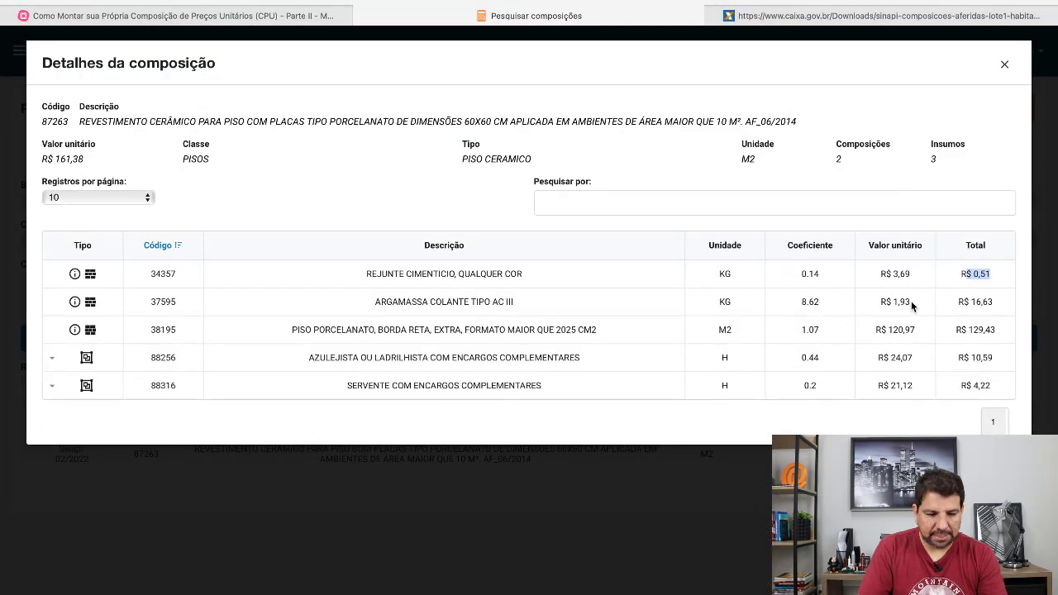
drag(891, 301, 915, 304)
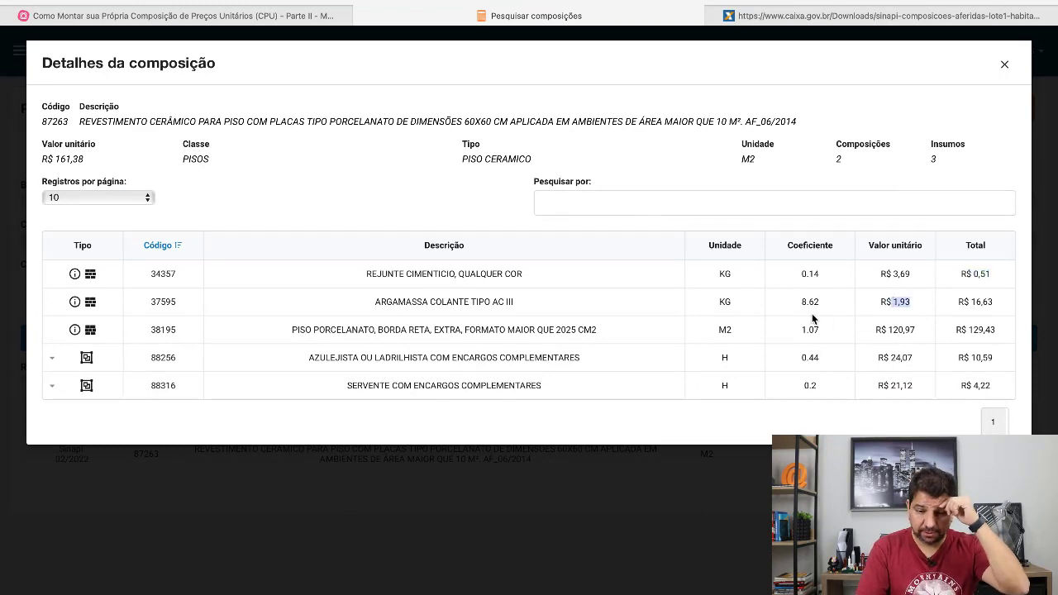
key(ctrl+Up)
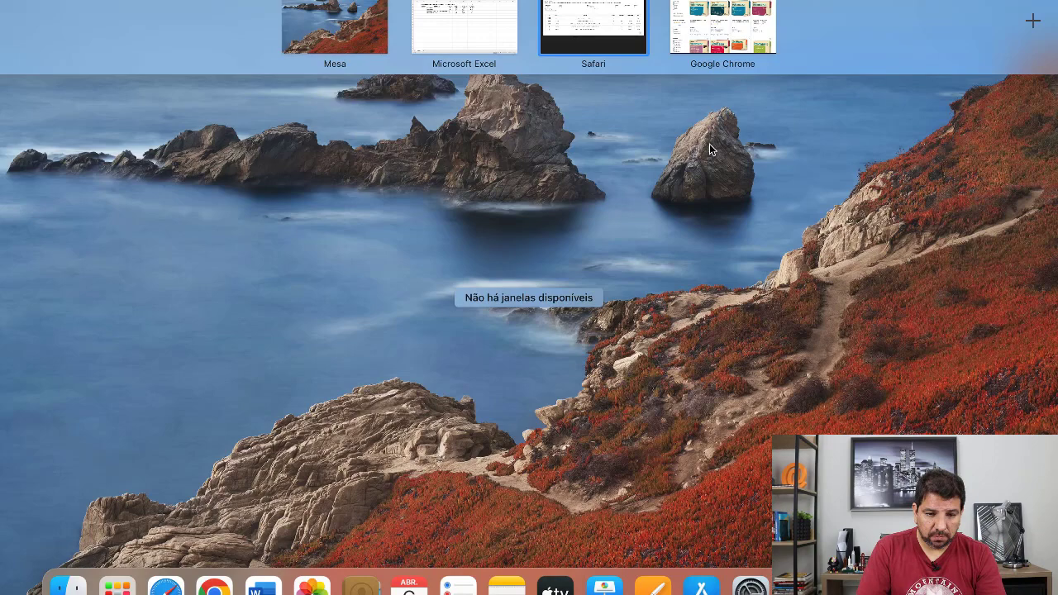
click(461, 39)
click(531, 239)
click(525, 220)
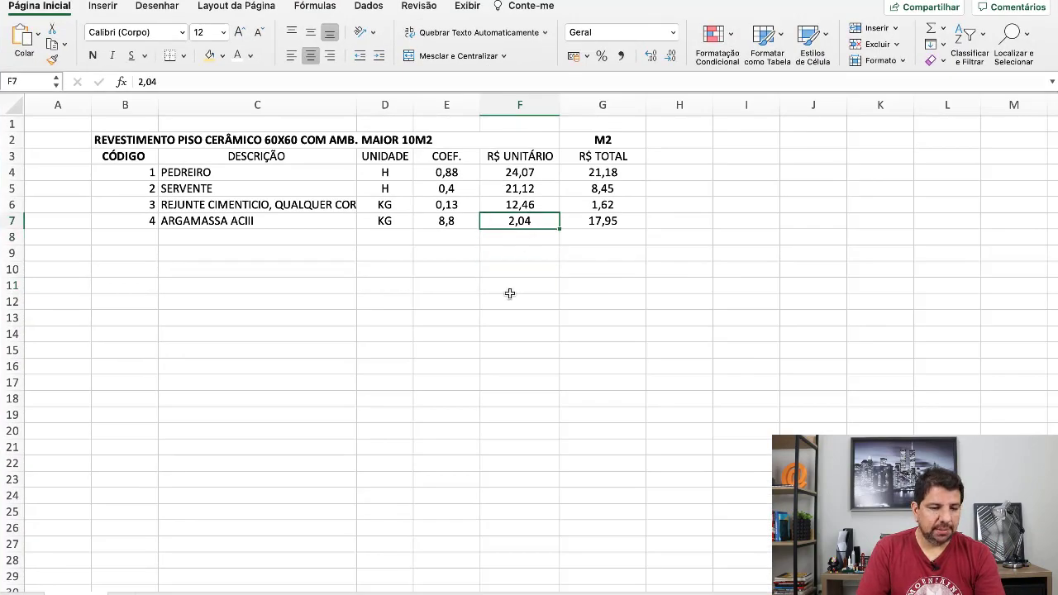
Step: Add item 05 in row 8 with the description PISO CERÂMICO PORCELANATO 60X60 and the unit M2
click(142, 240)
text(05)
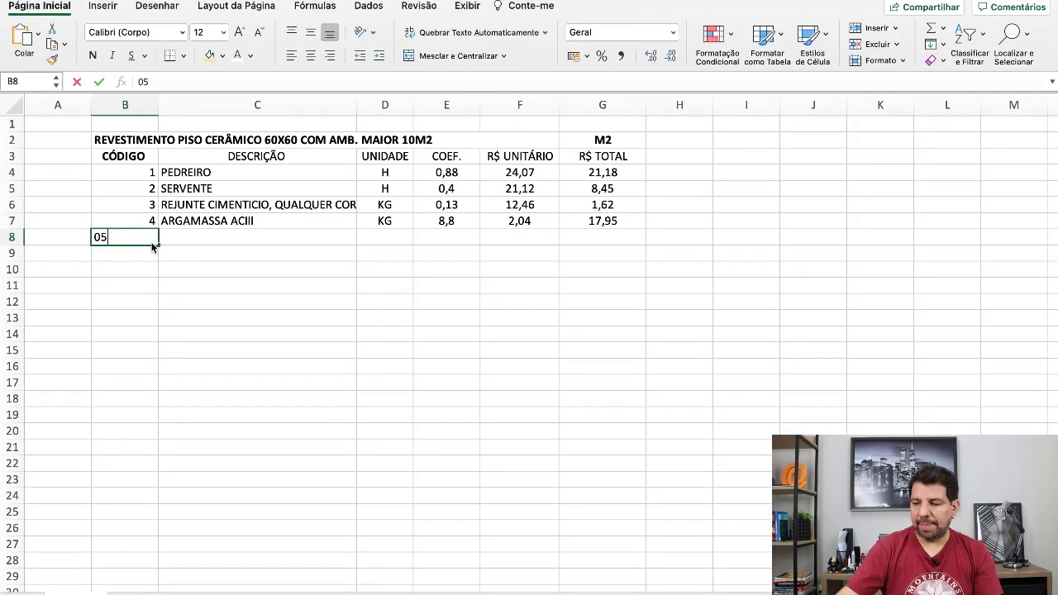
key(Tab)
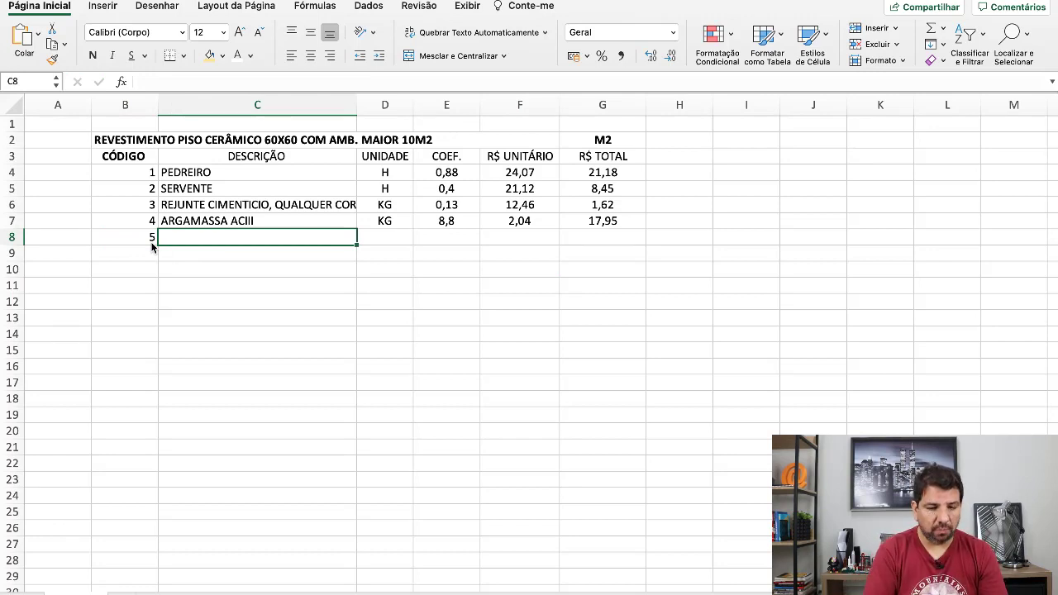
text(PISO CER)
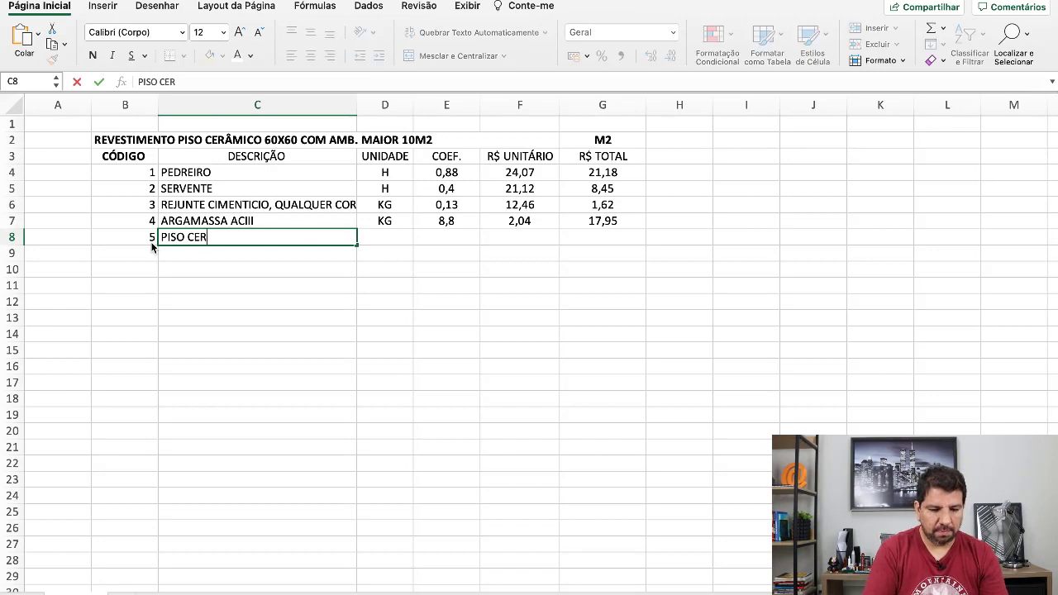
text(ÂMICO PORCEL)
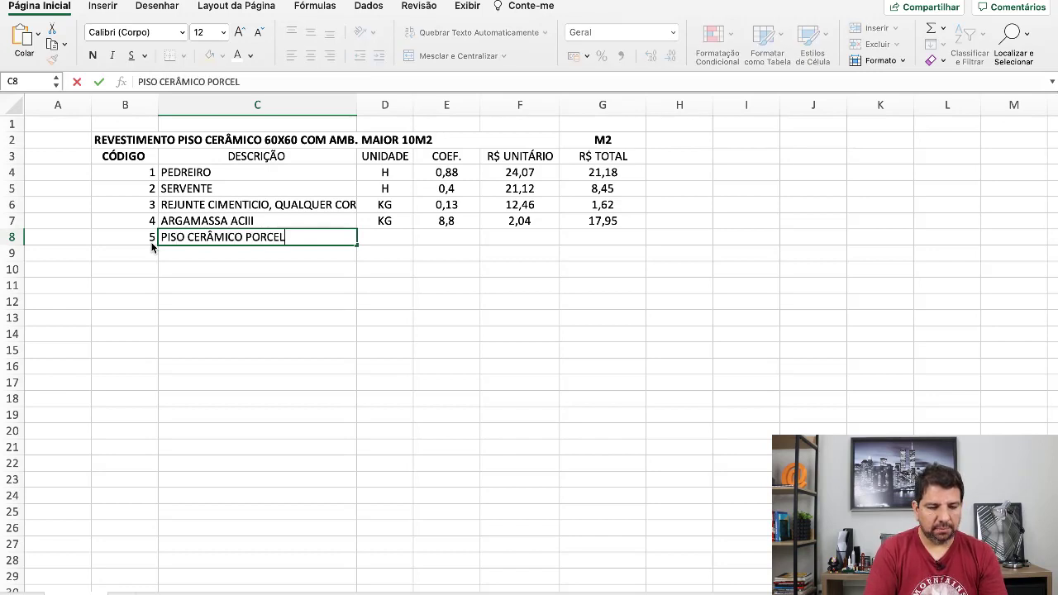
text(ANATO)
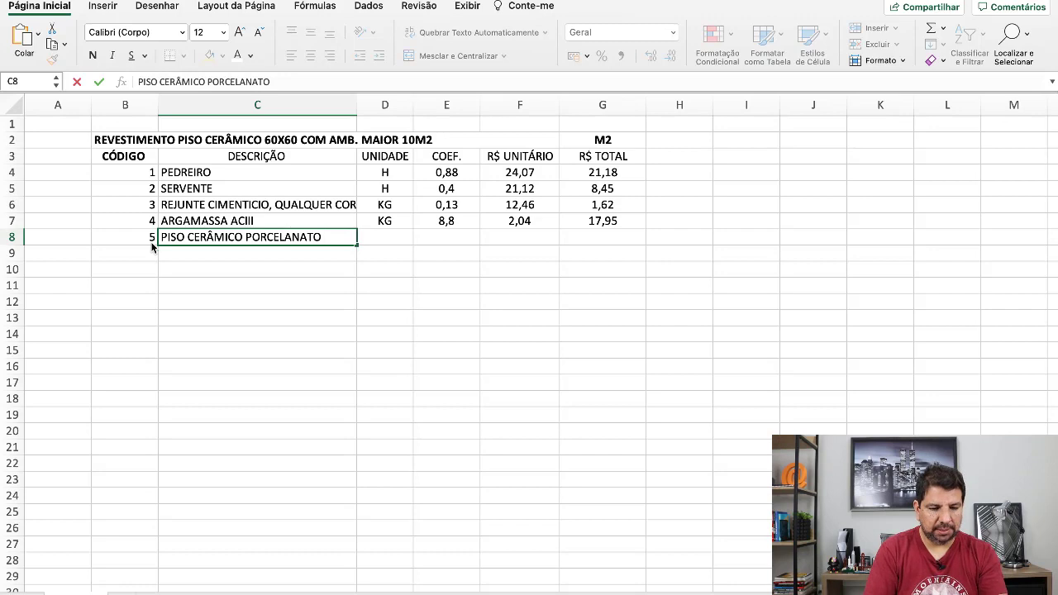
text( 60X60)
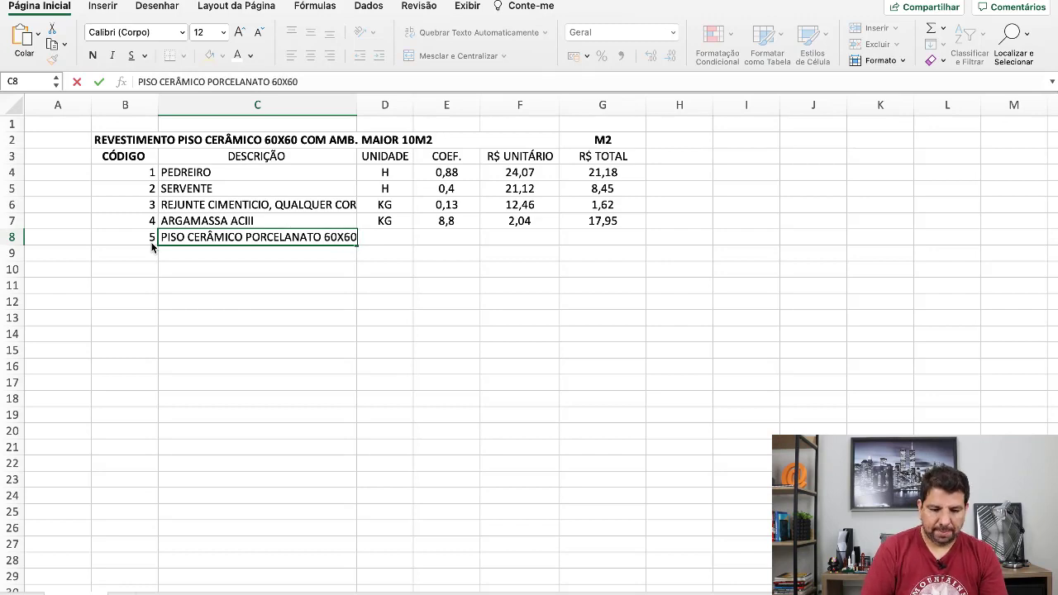
key(Tab)
text(M2)
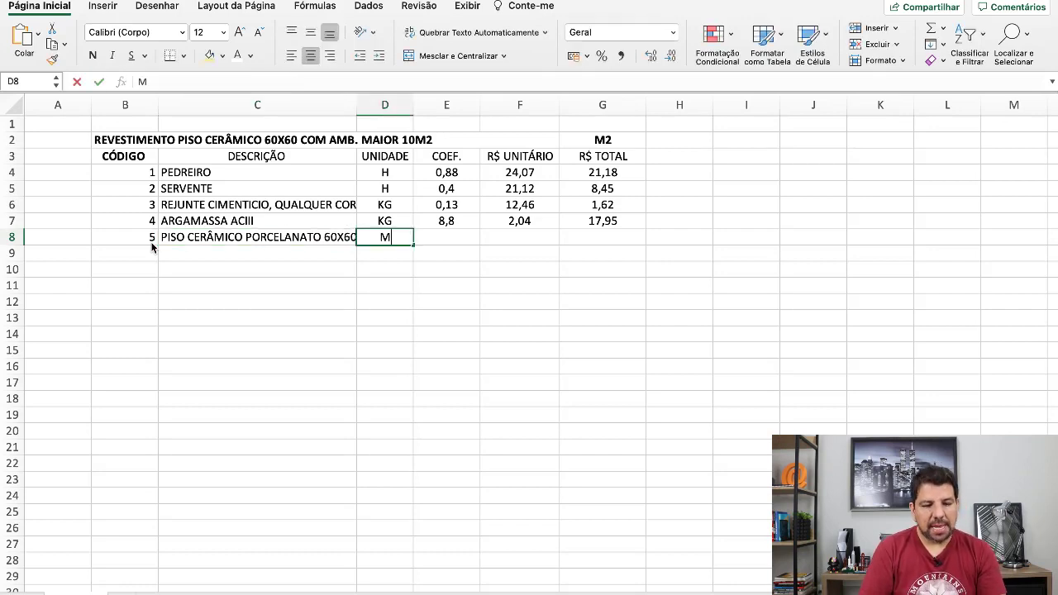
key(Tab)
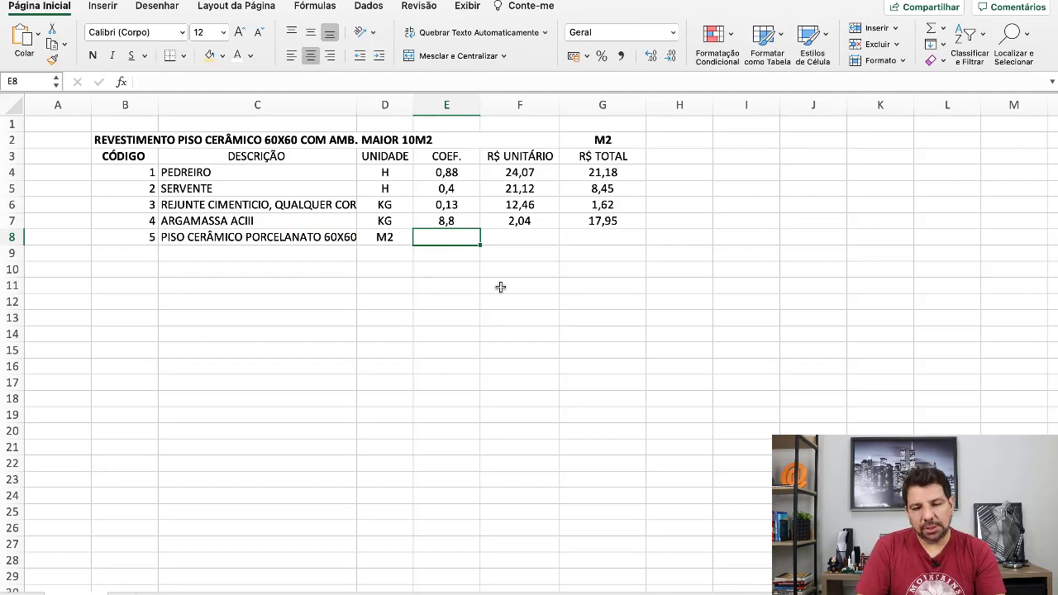
Step: Check the coefficient of the PISO PORCELANATO input in Safari's reference composition
key(ctrl+Up)
click(616, 46)
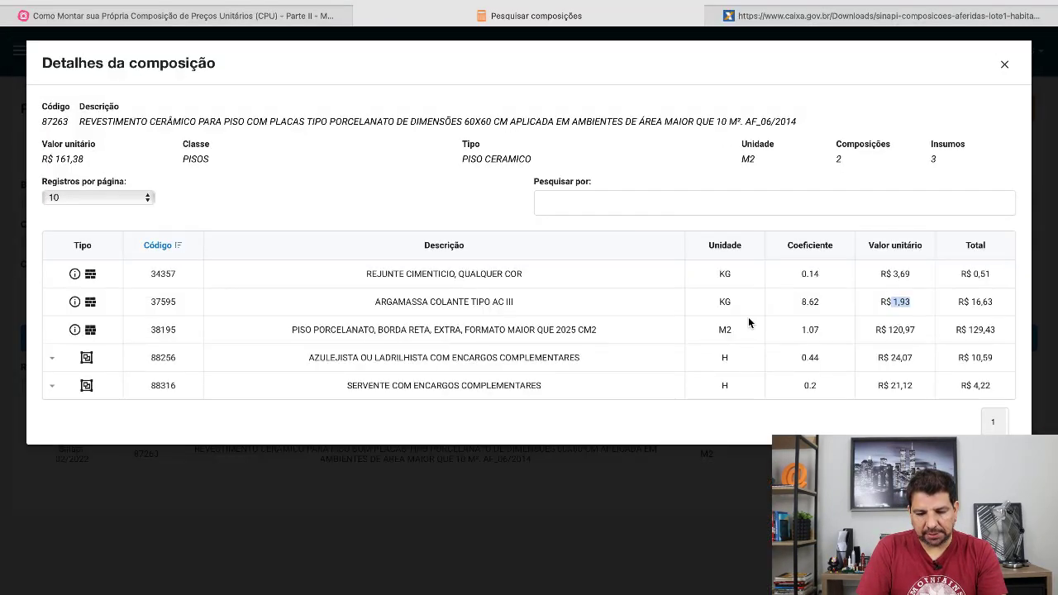
drag(802, 328, 819, 329)
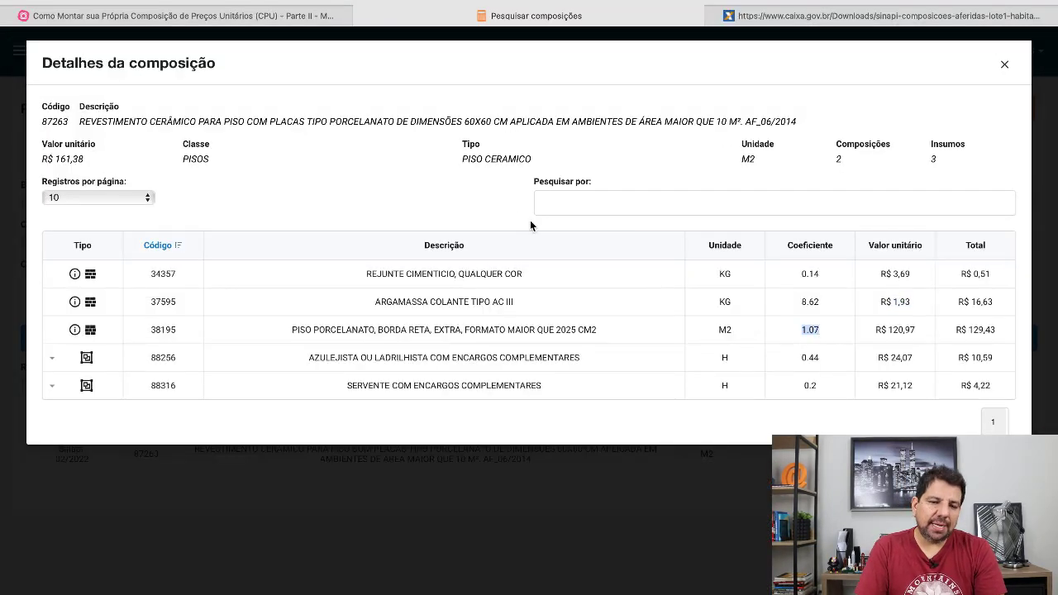
Step: Switch back to Excel and enter 1,1 as the coefficient of the porcelain tile item in E8
key(ctrl+Up)
click(446, 41)
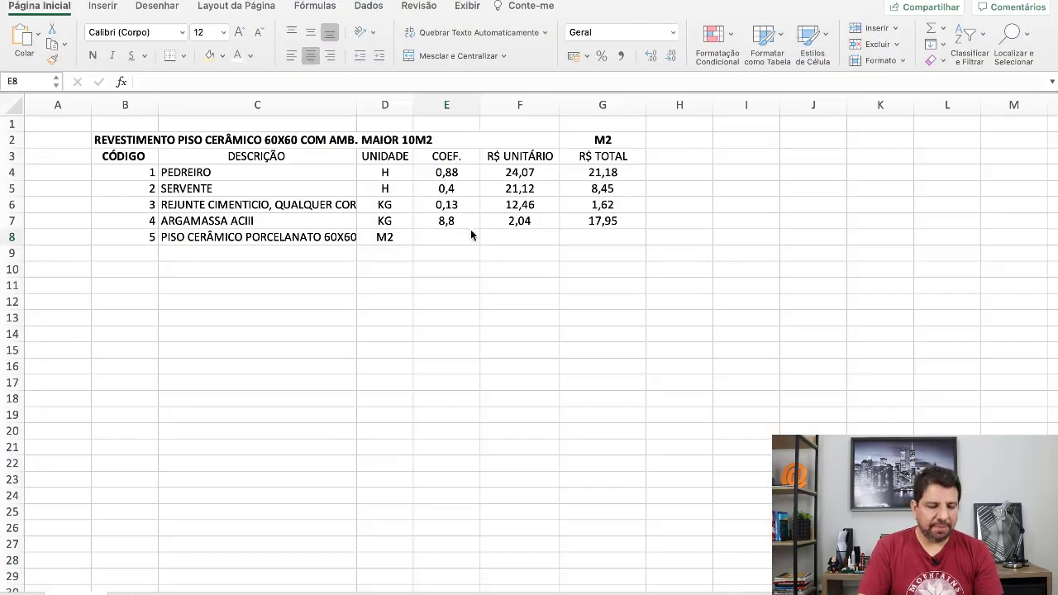
click(464, 237)
text(1,1)
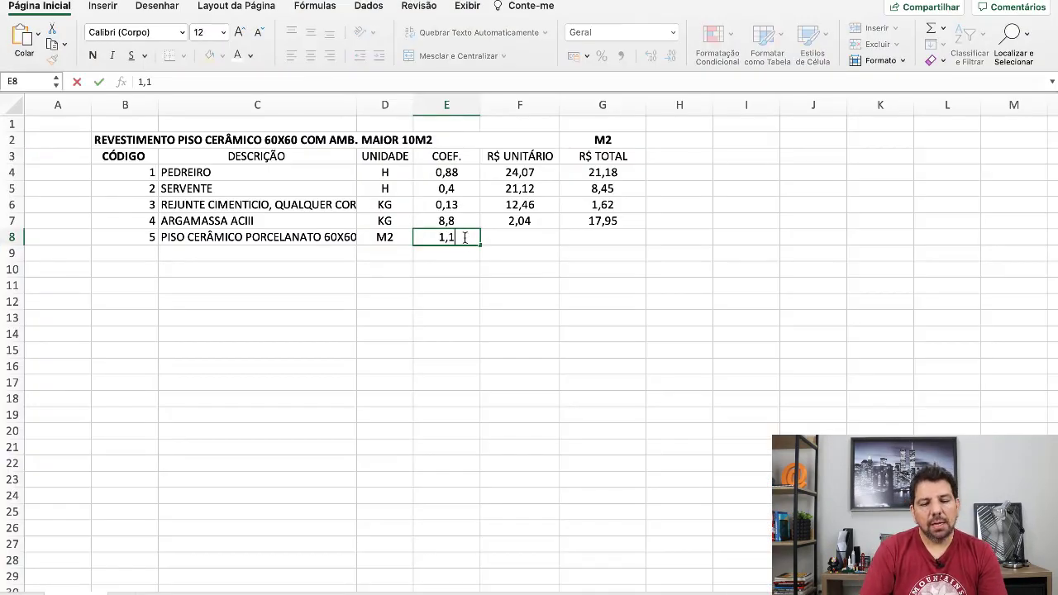
key(Tab)
Step: Switch to Google Chrome with the mortar shopping offers
key(ctrl+Up)
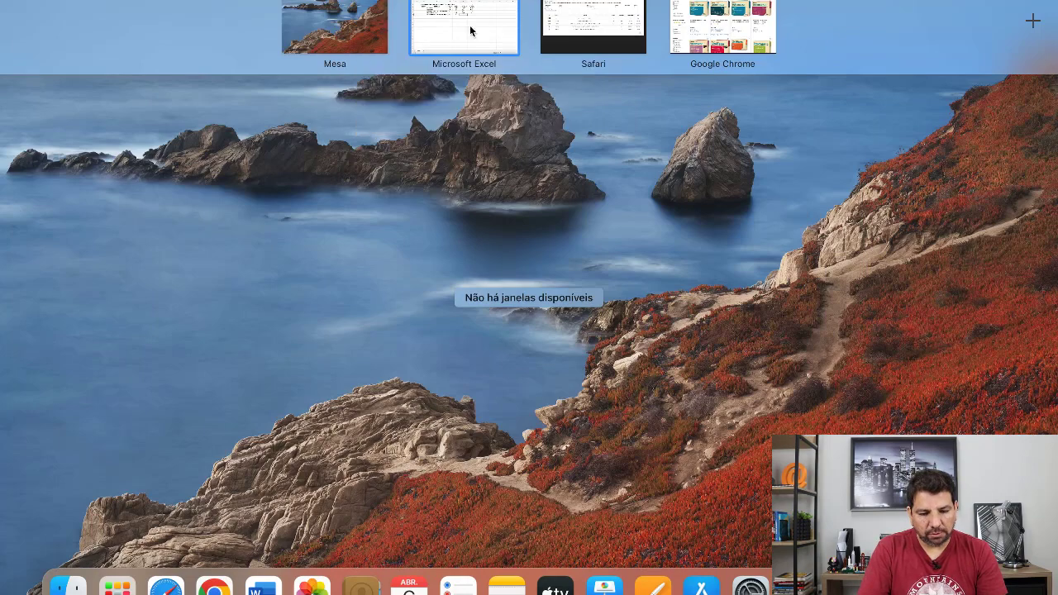
click(471, 33)
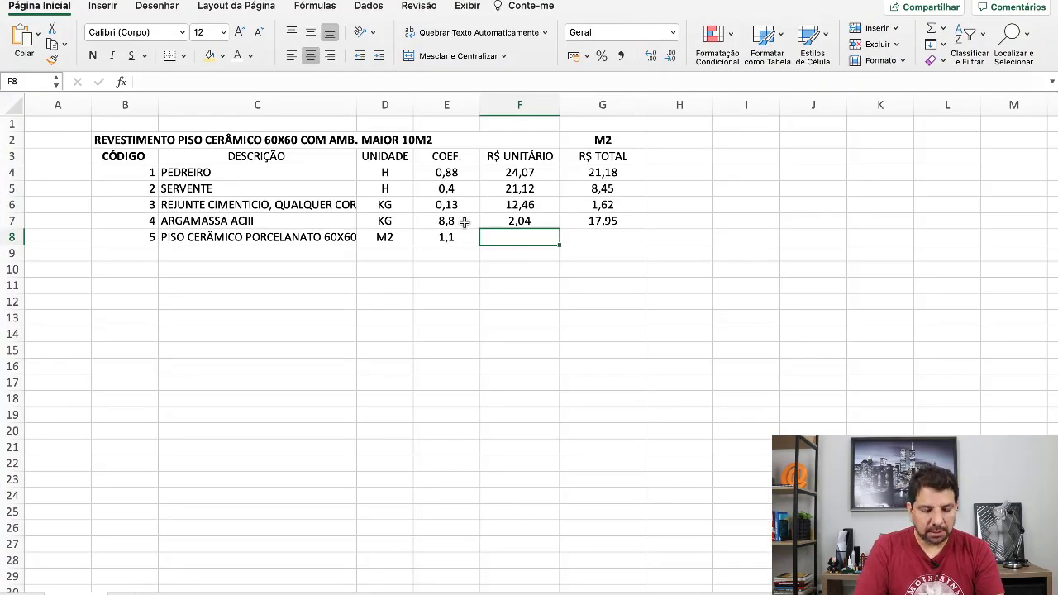
key(ctrl+Up)
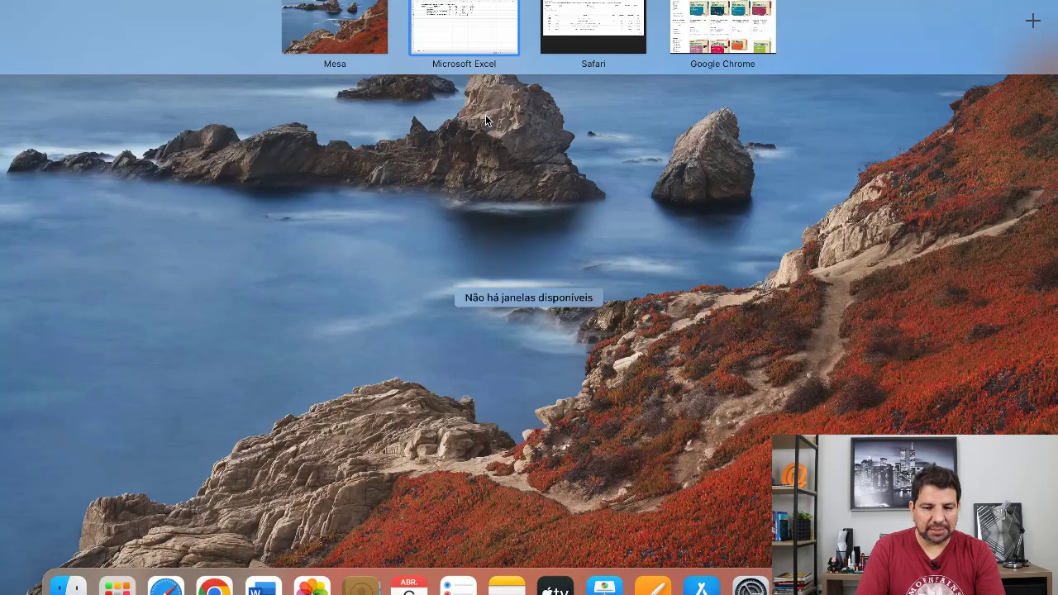
click(581, 55)
key(ctrl+Up)
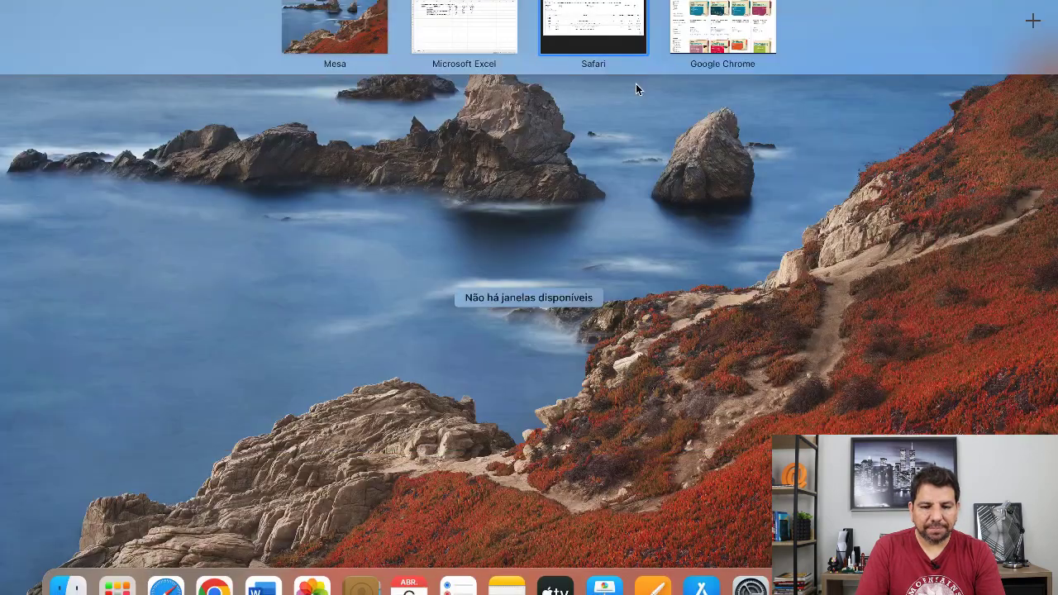
click(721, 25)
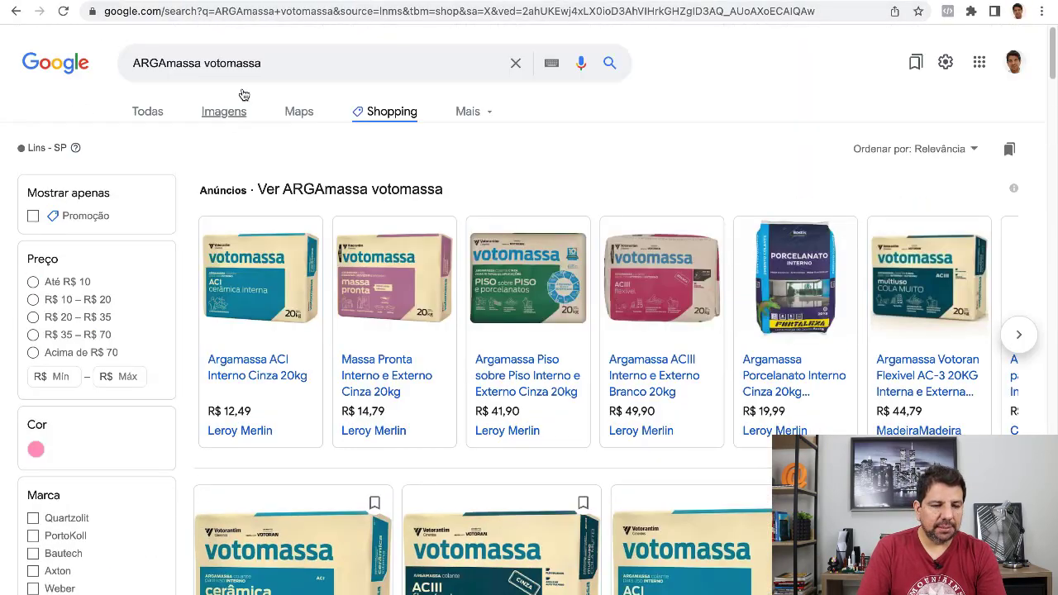
Step: Search Google for piso porcelanato portobello 60x60 and examine the advertised prices among all results
click(259, 64)
triple_click(261, 66)
text(PISO)
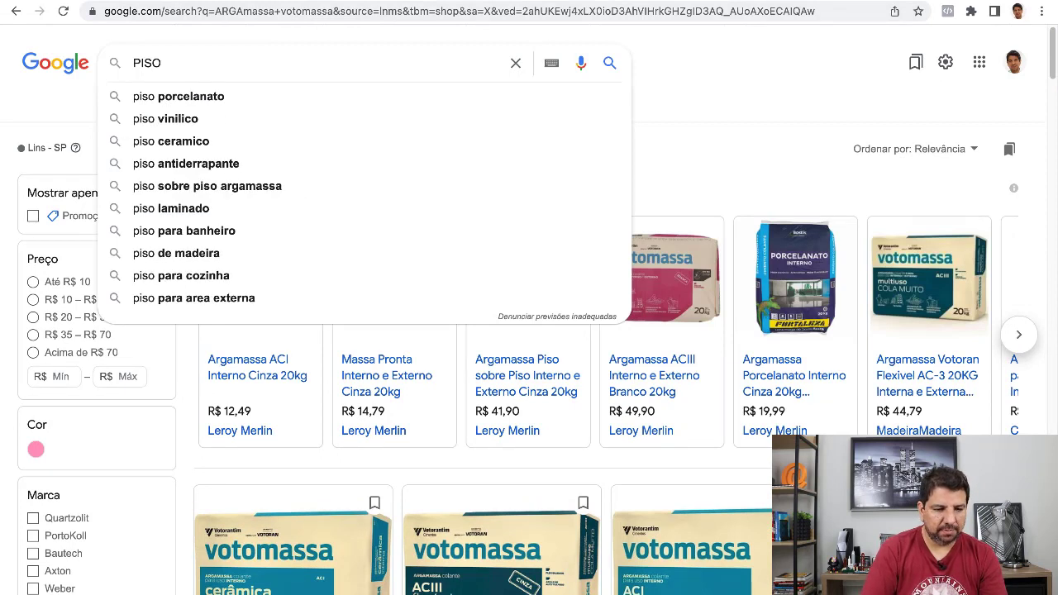
key(Down)
text(POR)
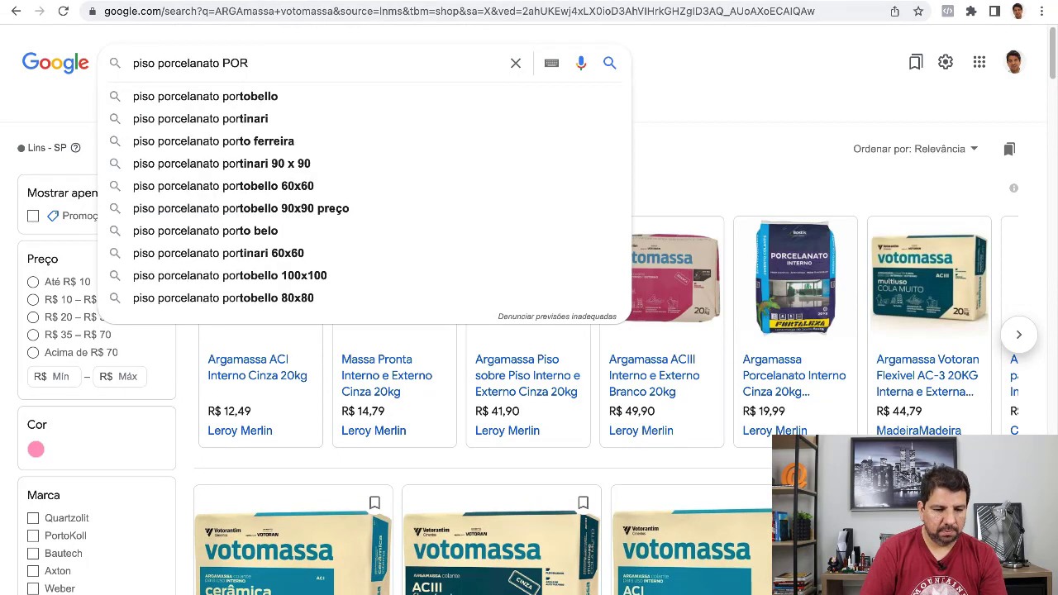
key(Down)
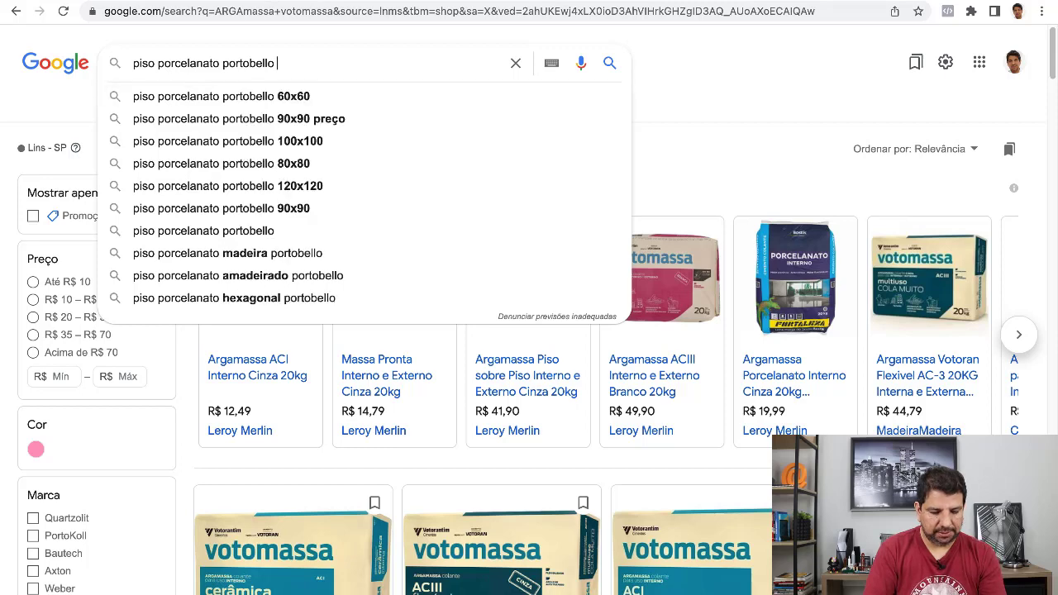
text(60)
key(Down)
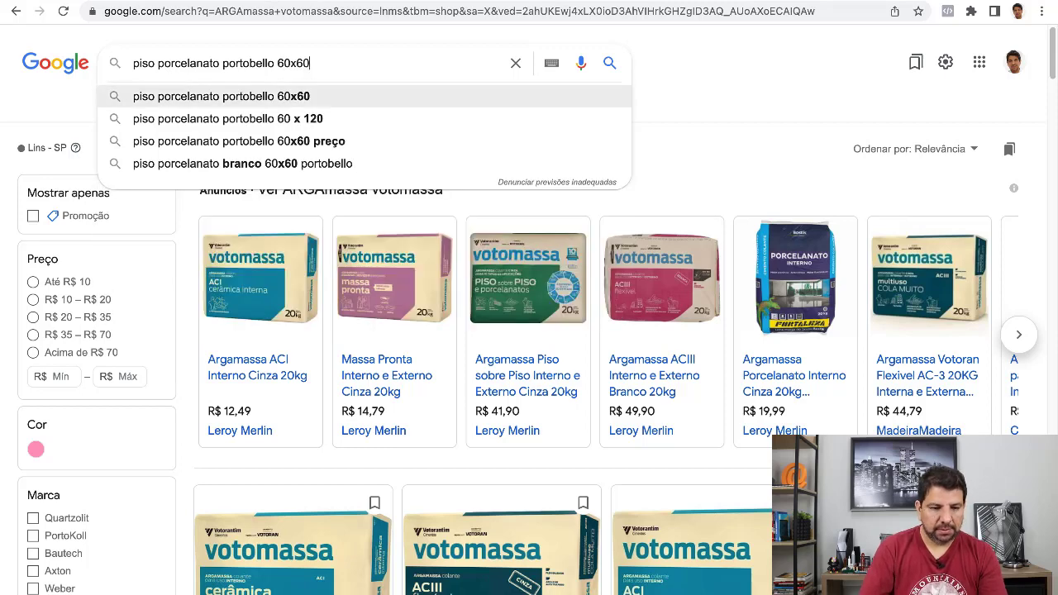
key(Return)
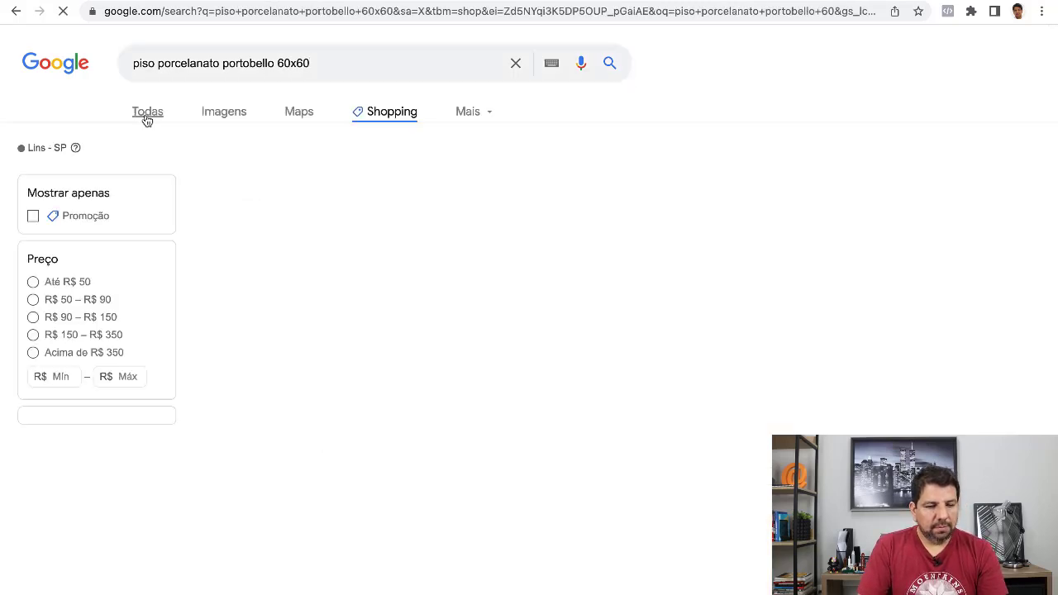
click(146, 115)
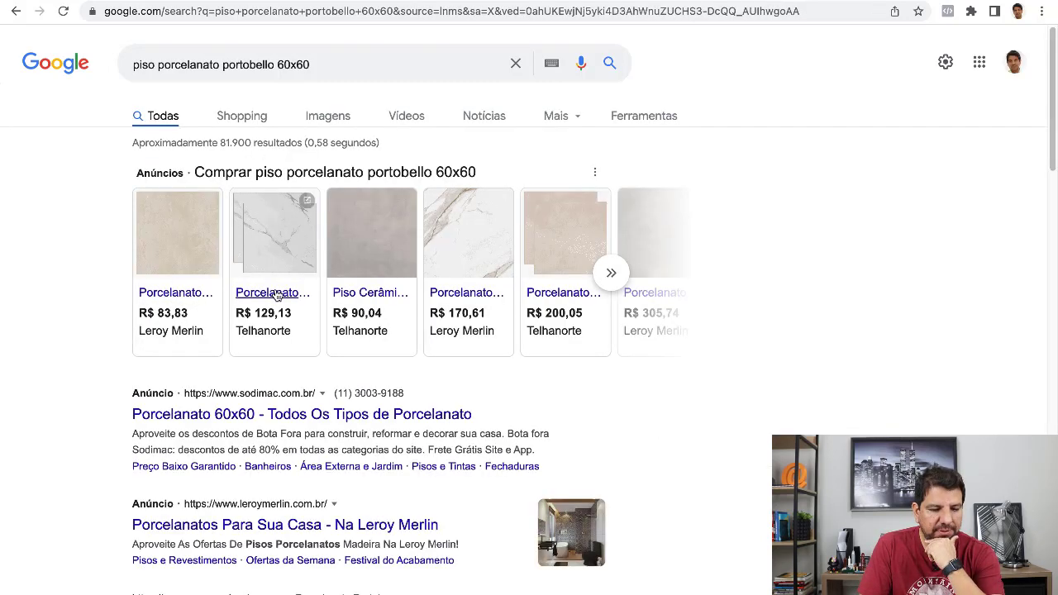
mouse_move(277, 295)
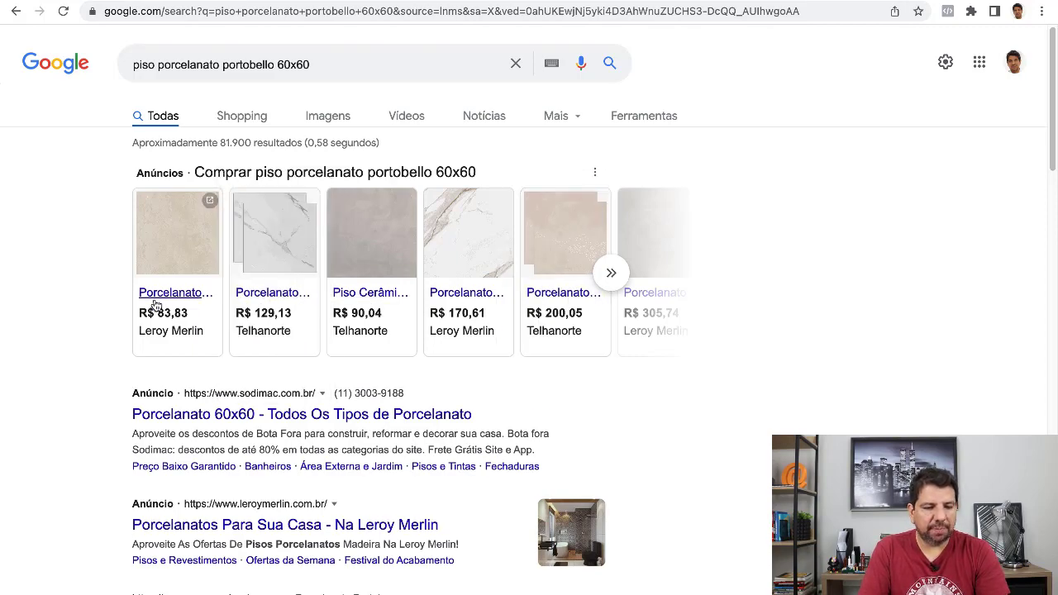
Step: Switch back to Excel and enter 110 as the unit price of the porcelain tile item in F8
key(ctrl+Up)
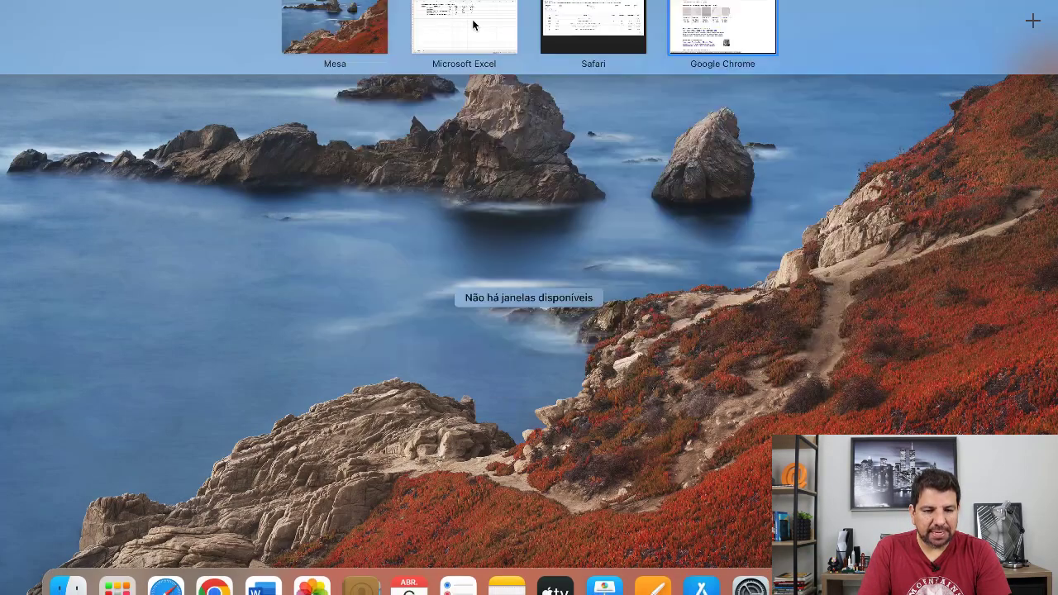
click(437, 19)
click(517, 237)
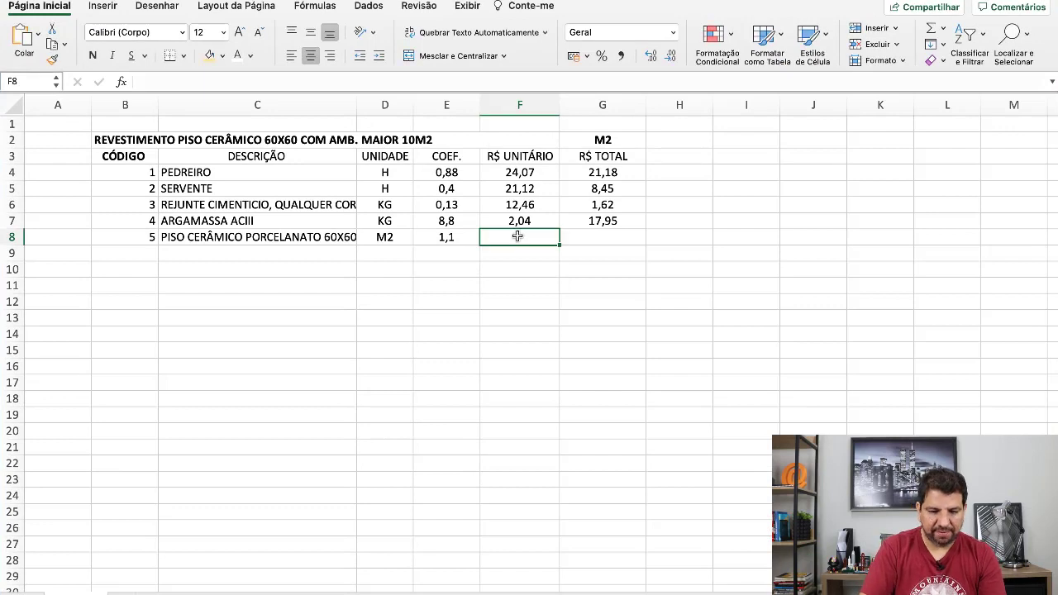
text(110)
key(Tab)
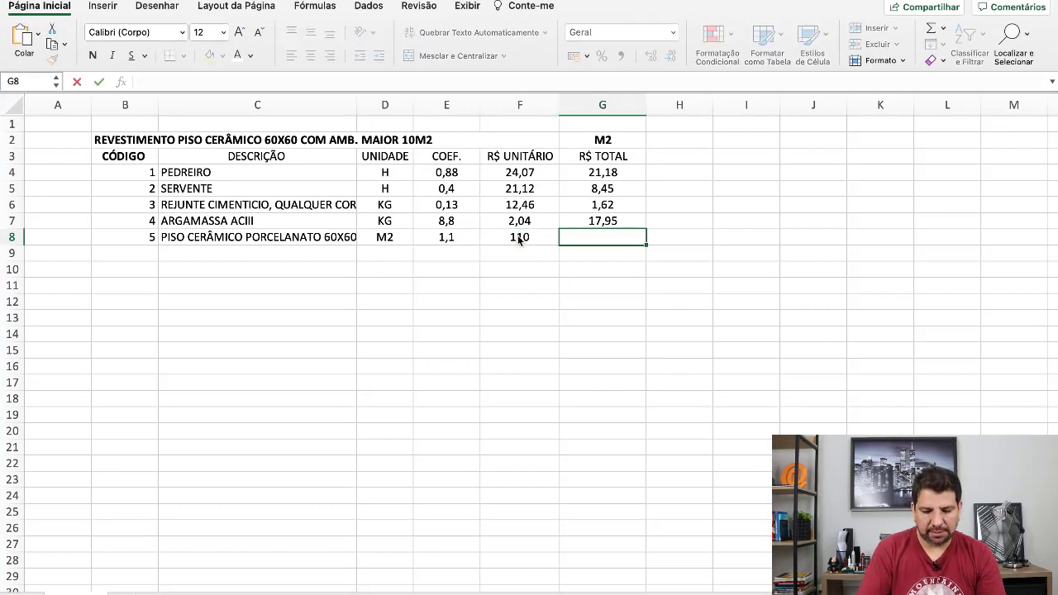
text(=)
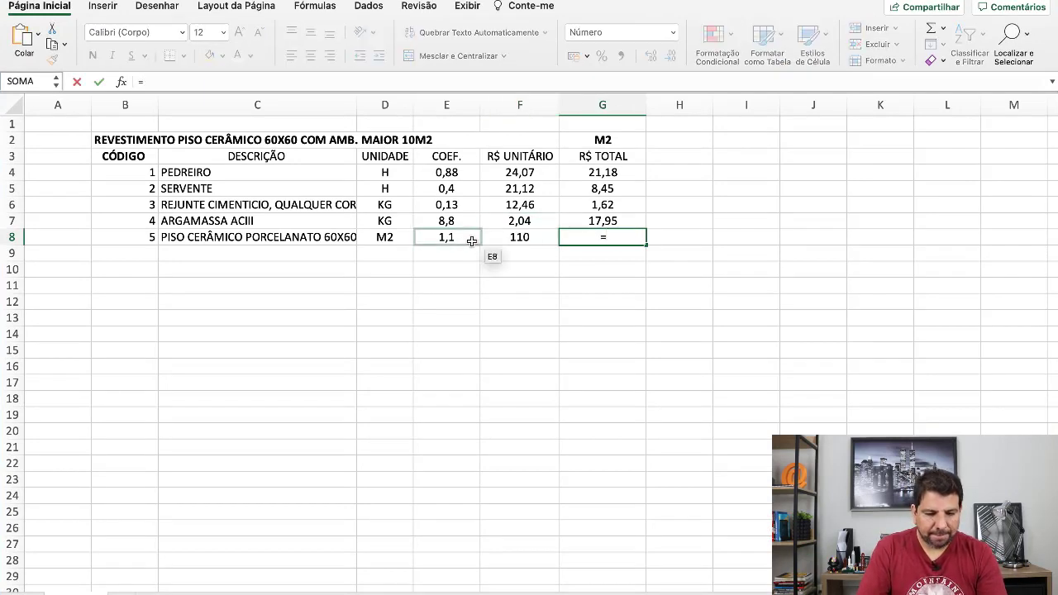
click(460, 241)
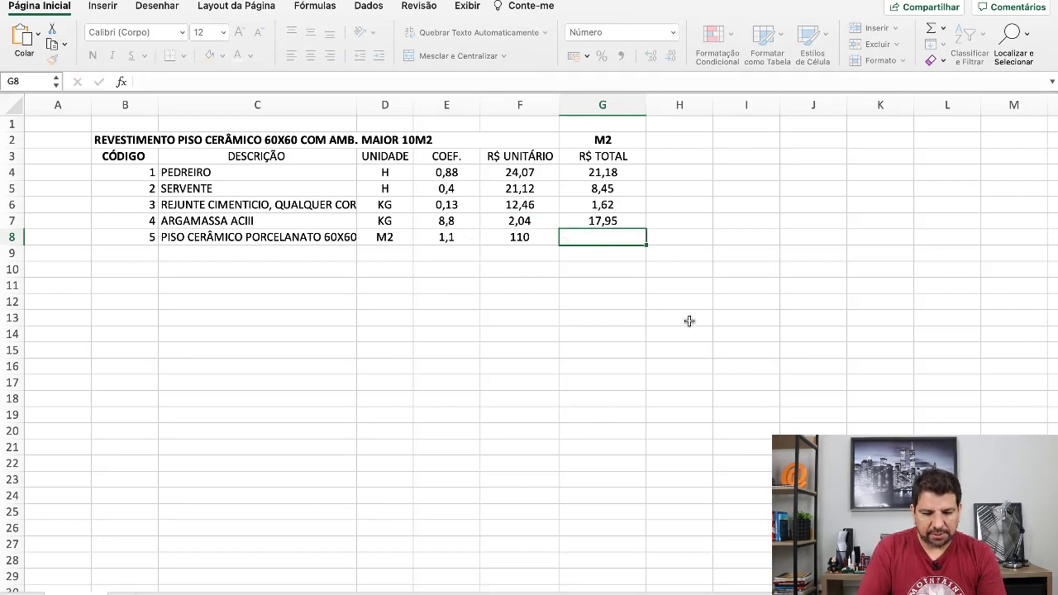
click(689, 317)
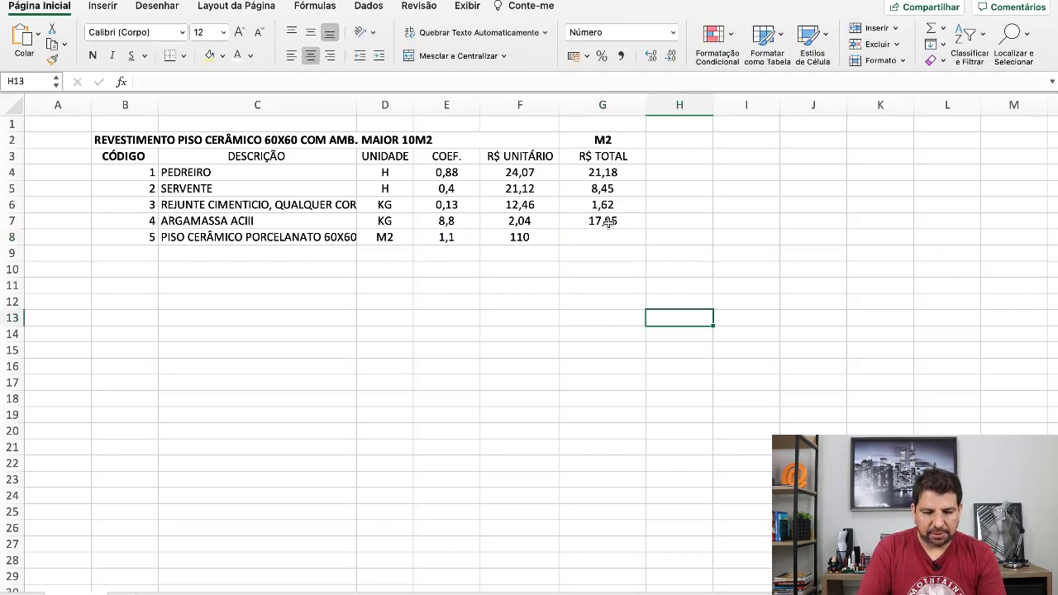
Step: Calculate the porcelain tile total by copying the ARGAMASSA ACIII total formula from G7 down to G8
click(610, 220)
drag(651, 225, 651, 247)
click(585, 378)
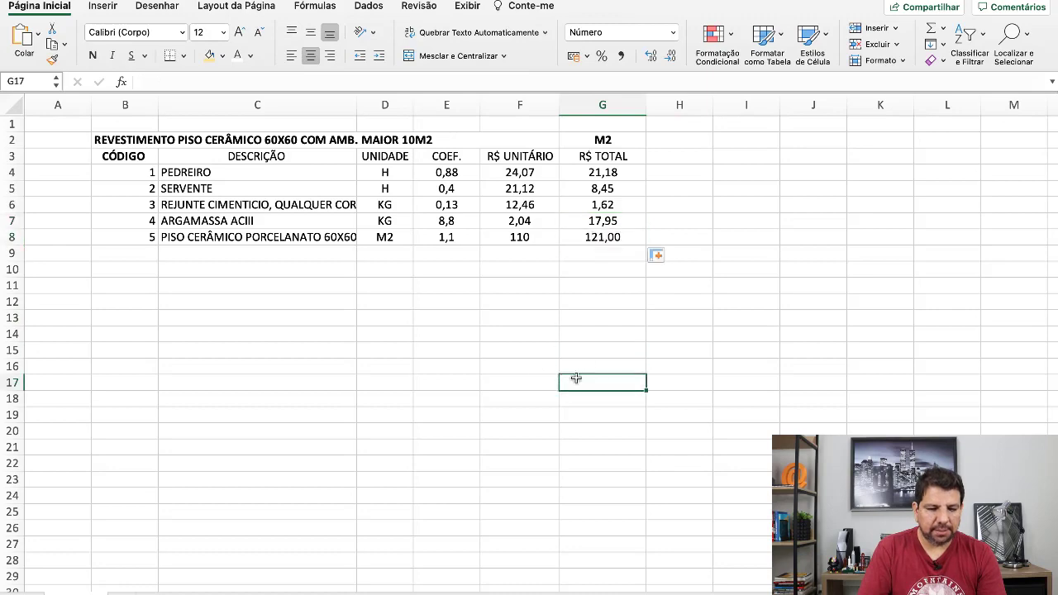
click(564, 274)
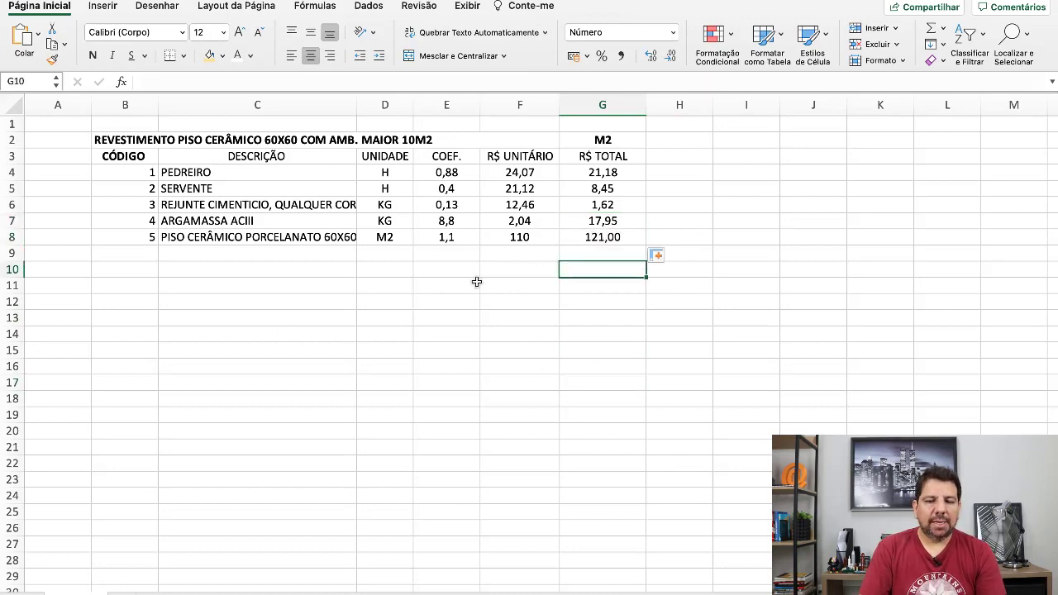
Step: Switch to Safari and check the unit price of the porcelain tile item in reference composition 87263
key(ctrl+Up)
click(611, 40)
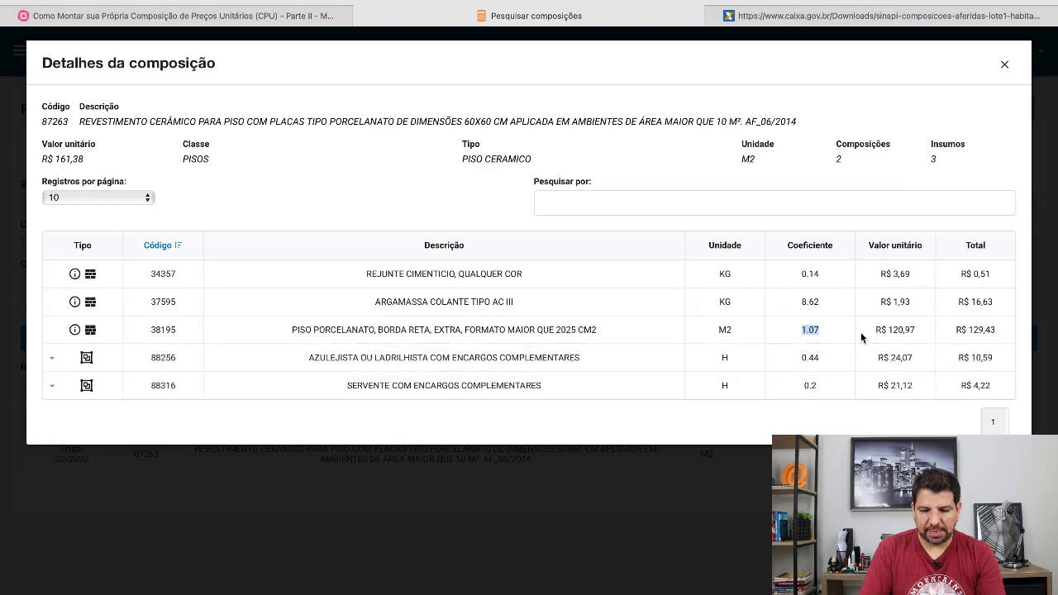
drag(877, 331, 906, 331)
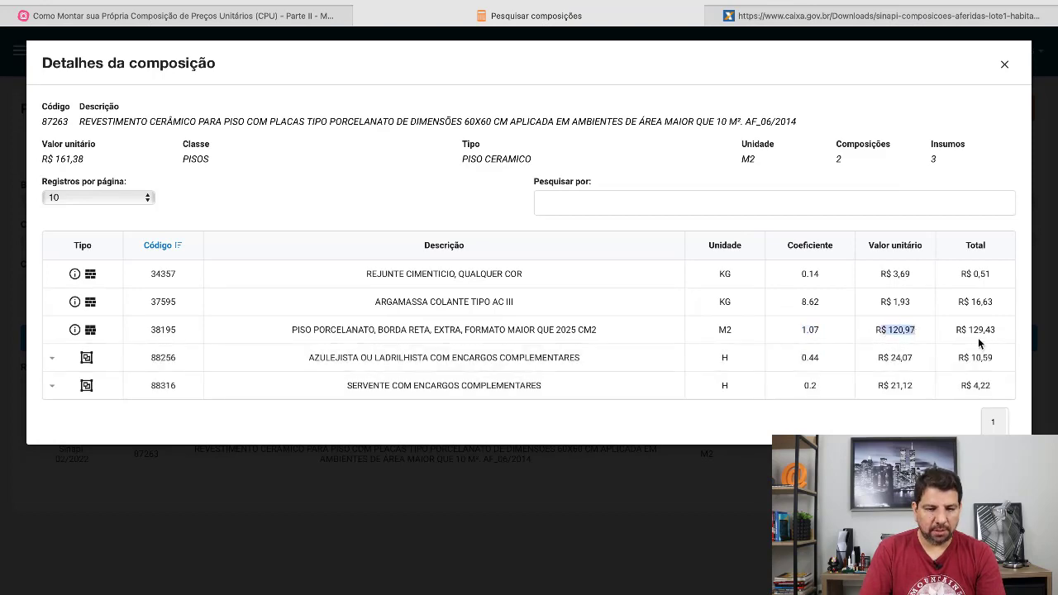
Step: Switch back to Excel and sum the item totals G4:G8 in cell G9
key(ctrl+Up)
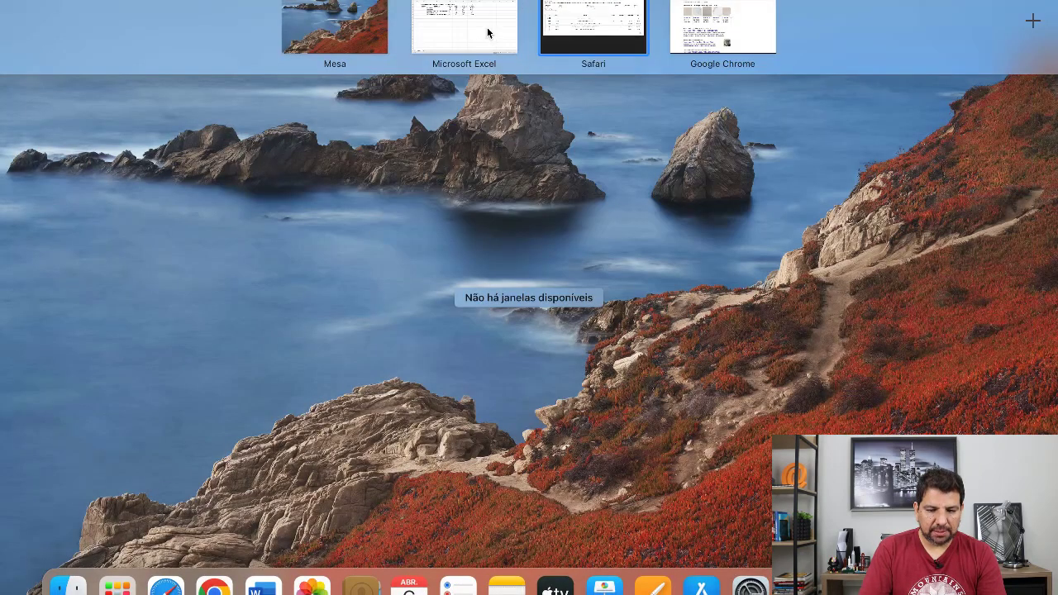
key(ctrl+Left)
click(593, 238)
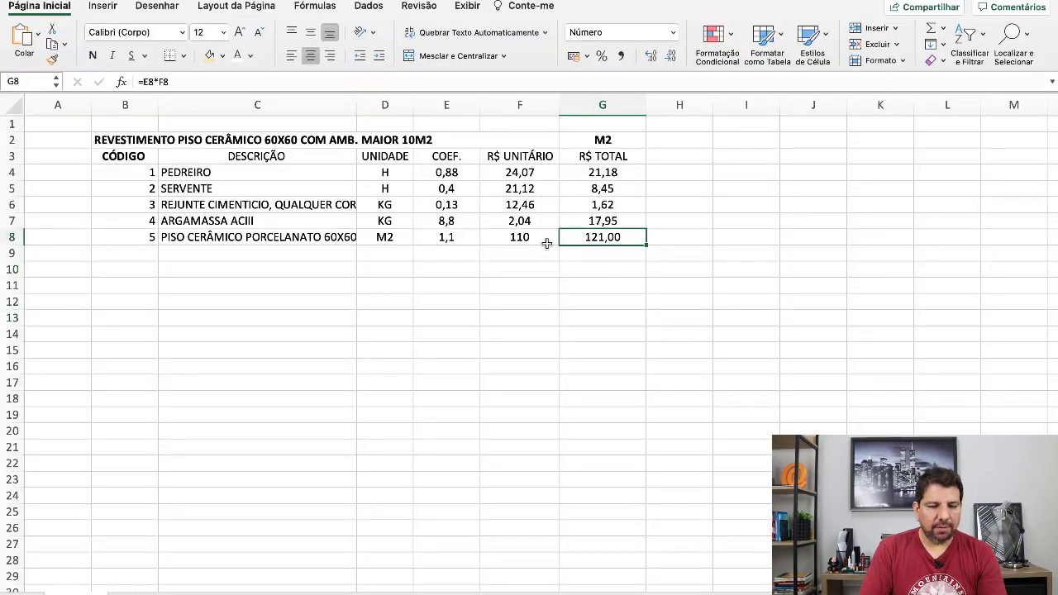
key(super+v)
click(598, 254)
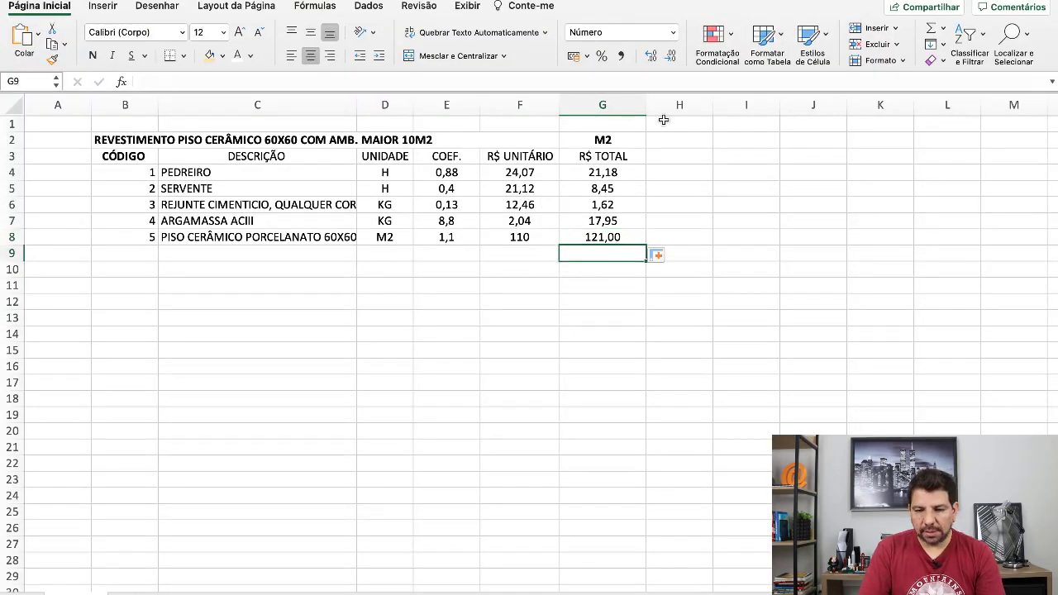
click(930, 32)
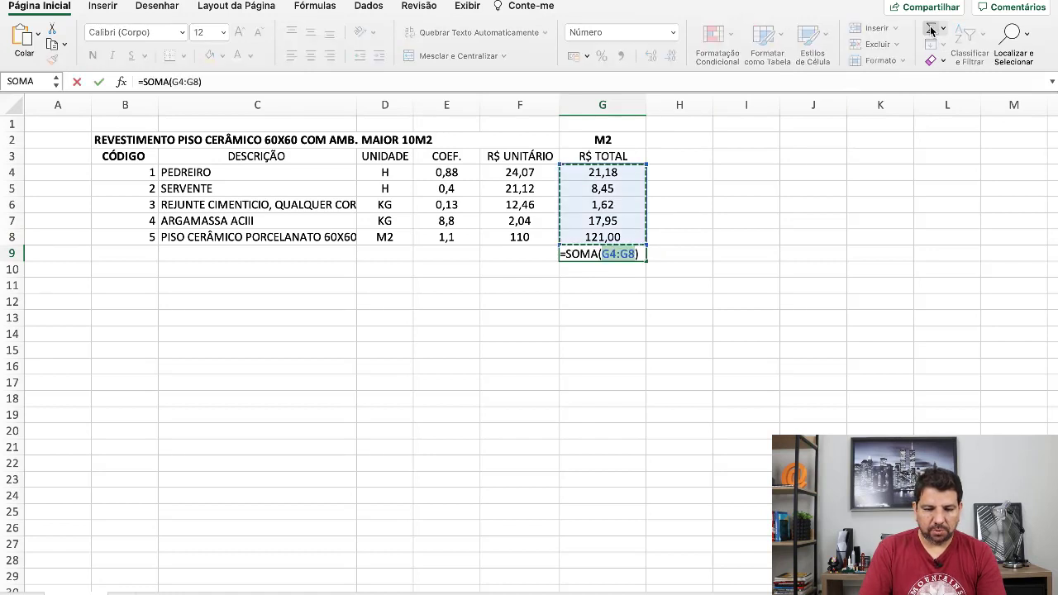
key(Return)
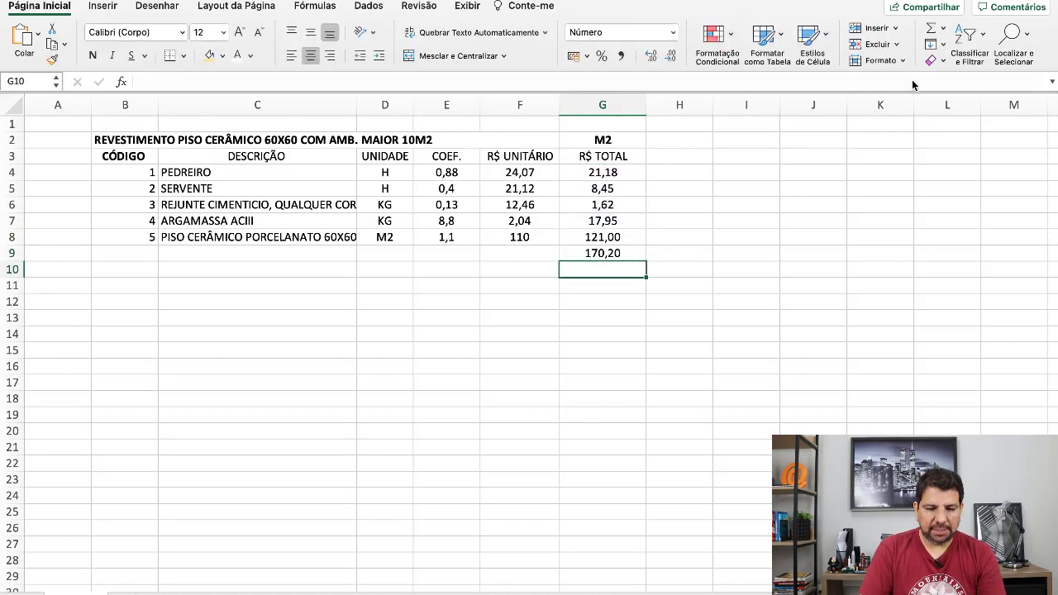
Step: Format the composition's overall total in G9 as bold with font size 14
click(641, 248)
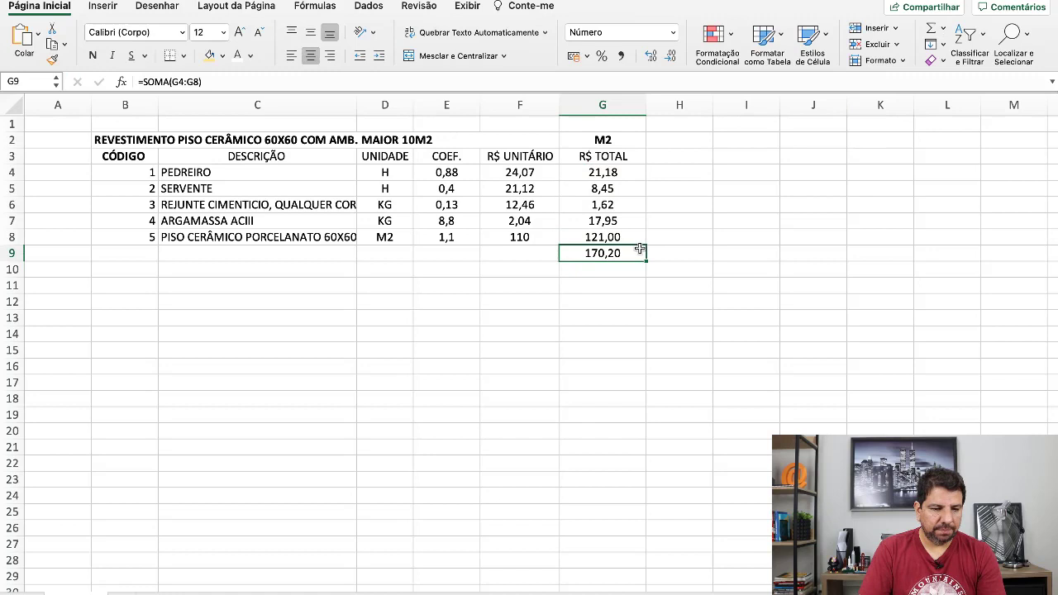
click(92, 55)
click(223, 32)
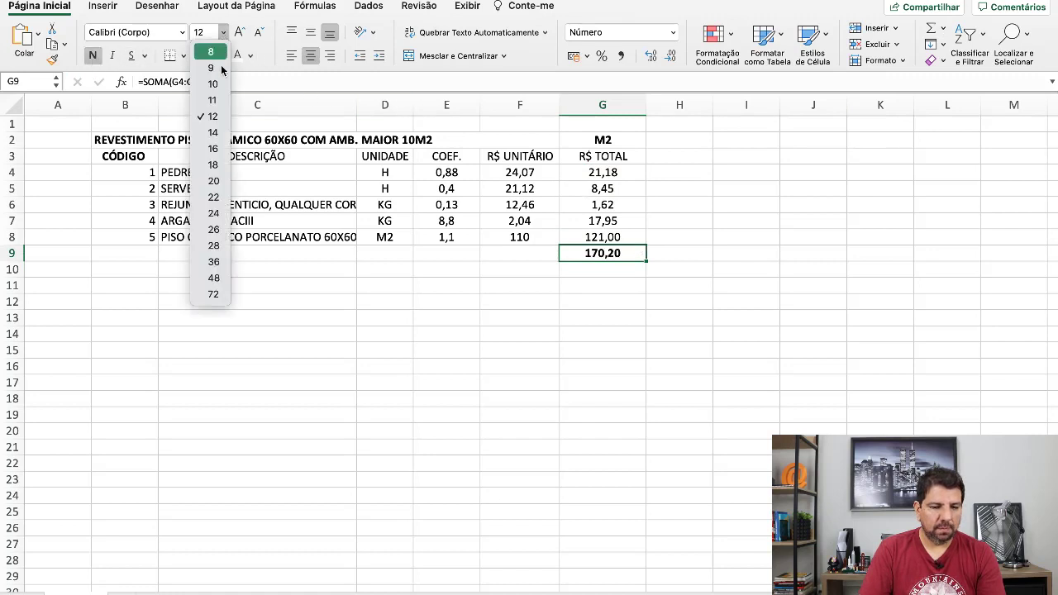
click(213, 132)
click(505, 390)
click(496, 372)
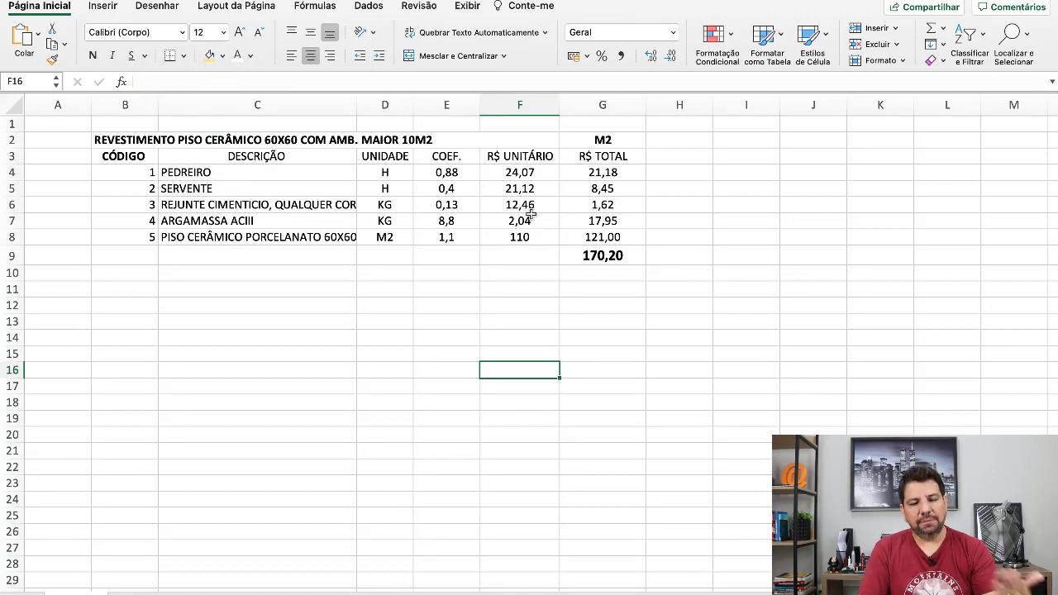
click(648, 301)
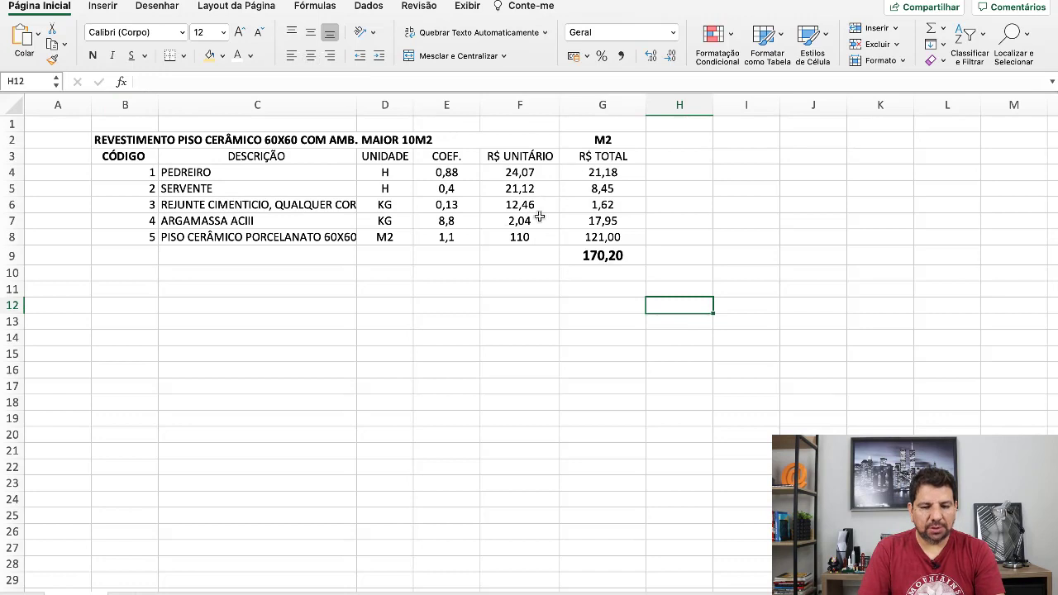
drag(533, 175, 529, 187)
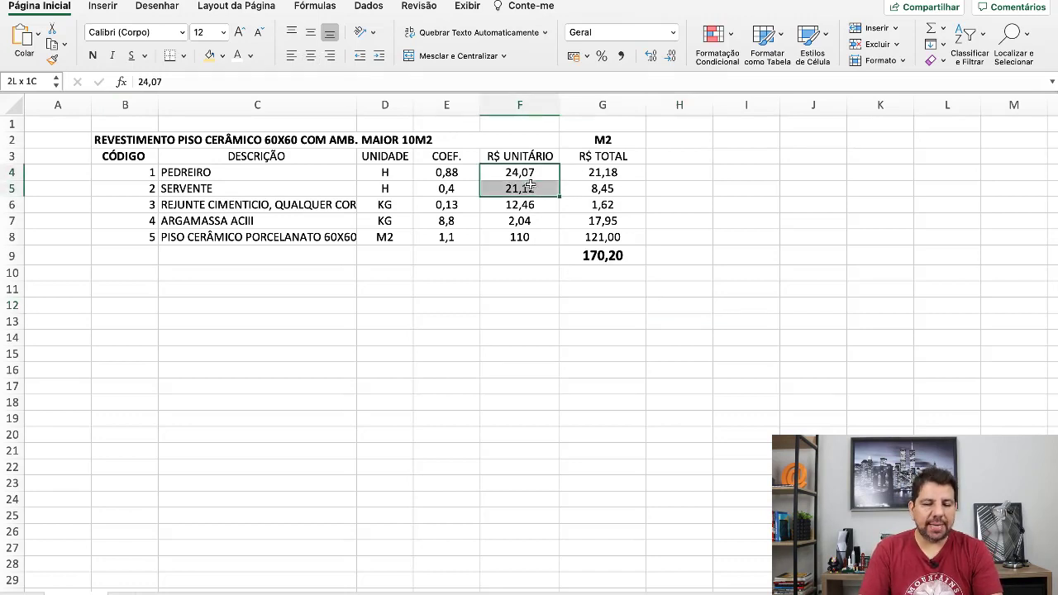
click(551, 274)
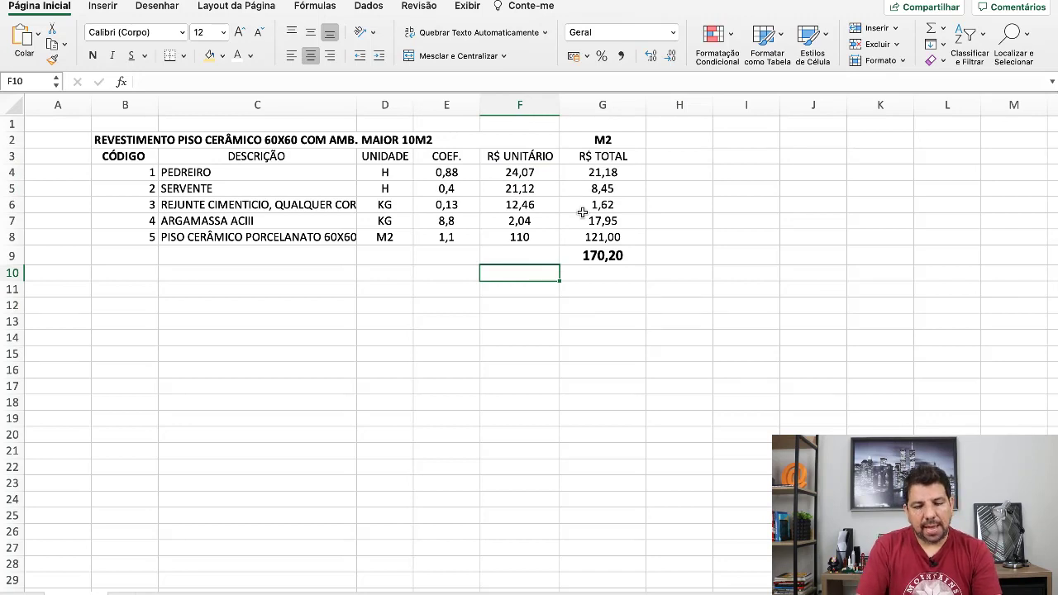
drag(441, 170, 544, 182)
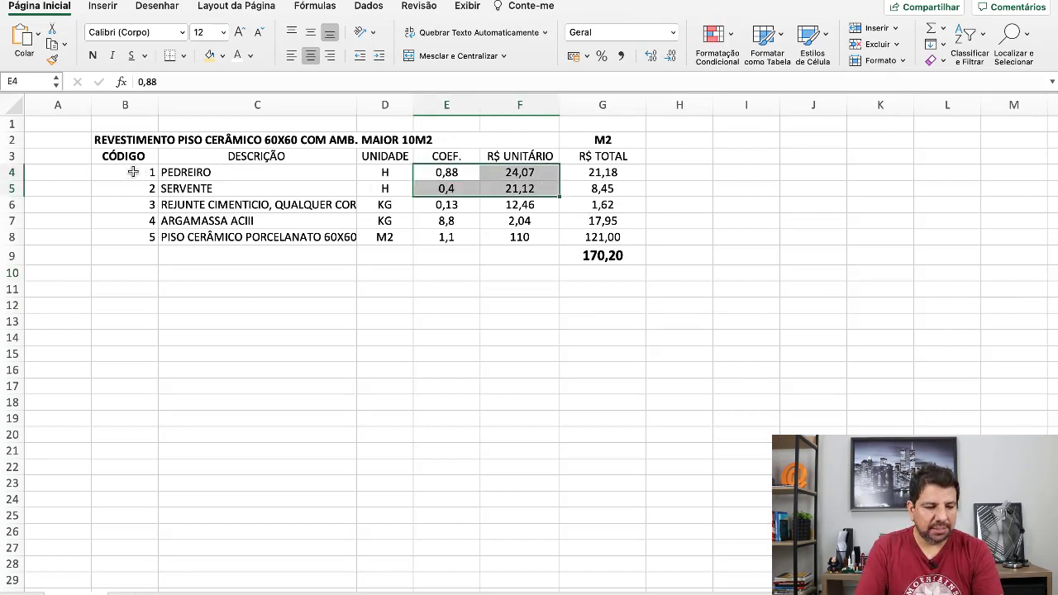
Step: Highlight the entire PEDREIRO and SERVENTE rows, 4 and 5, with a light gold fill
drag(24, 169, 29, 188)
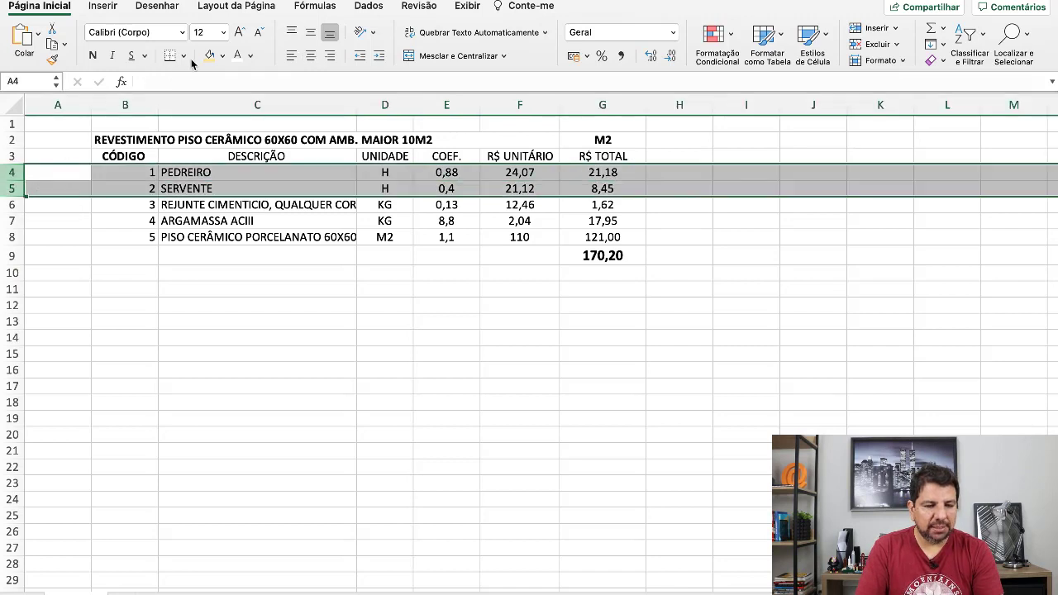
click(208, 56)
click(276, 344)
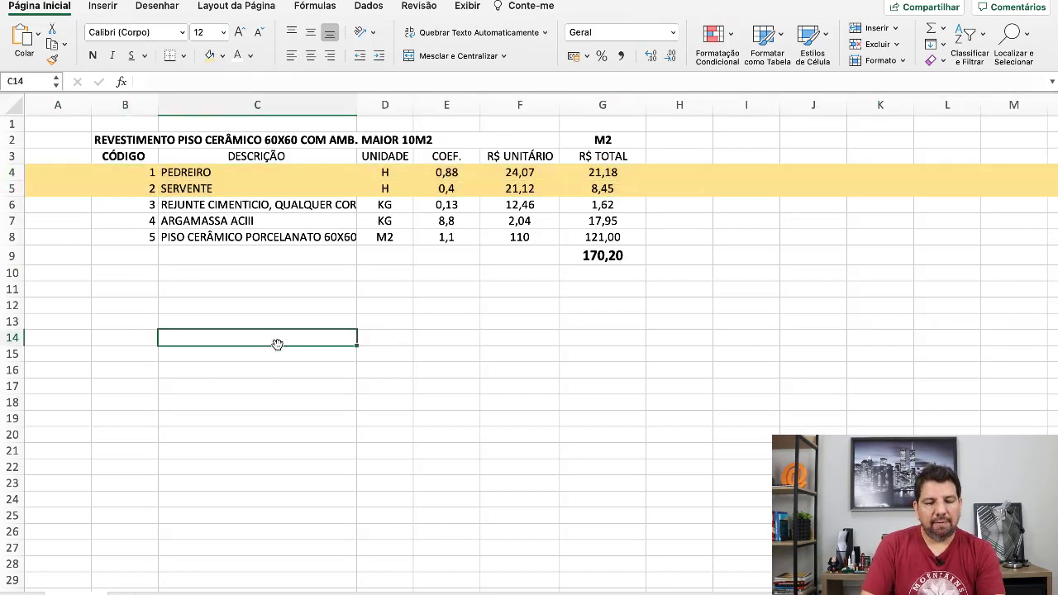
click(566, 369)
Step: Apply thin solid outline and inside borders to the composition table B2:G9
drag(118, 140, 614, 259)
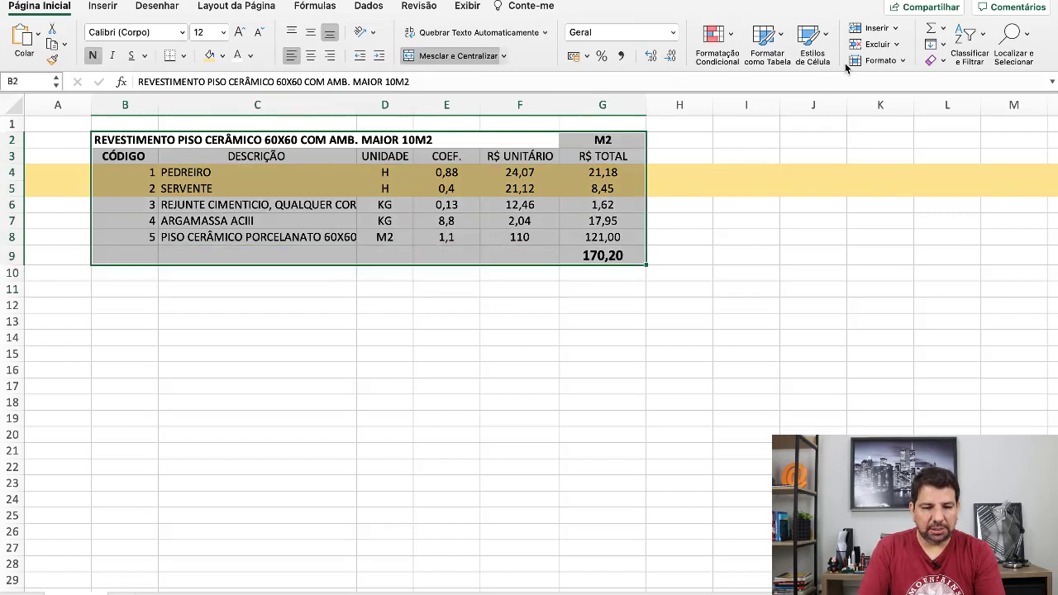
right_click(446, 172)
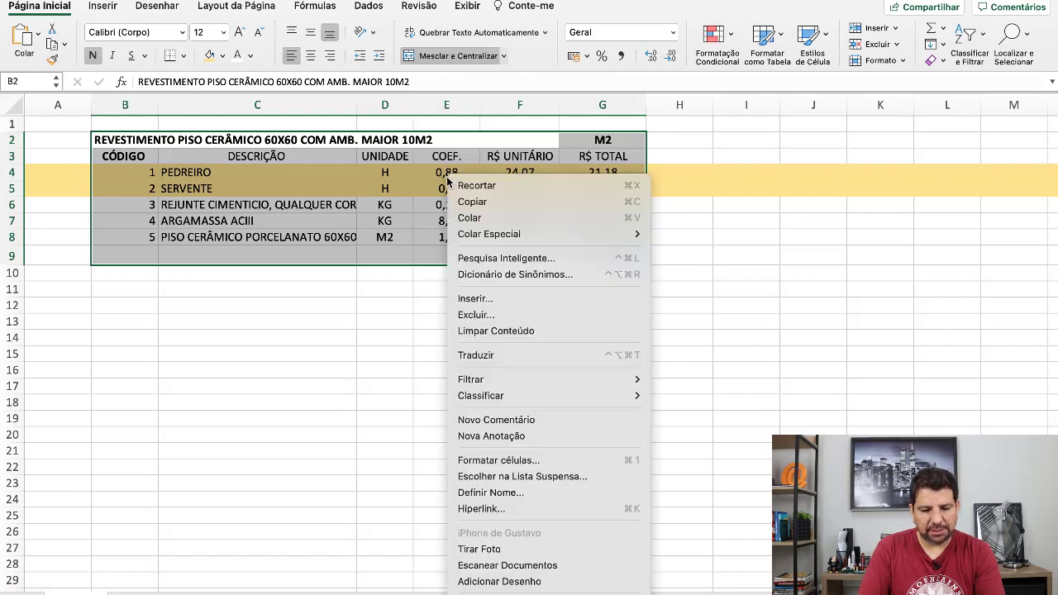
click(589, 463)
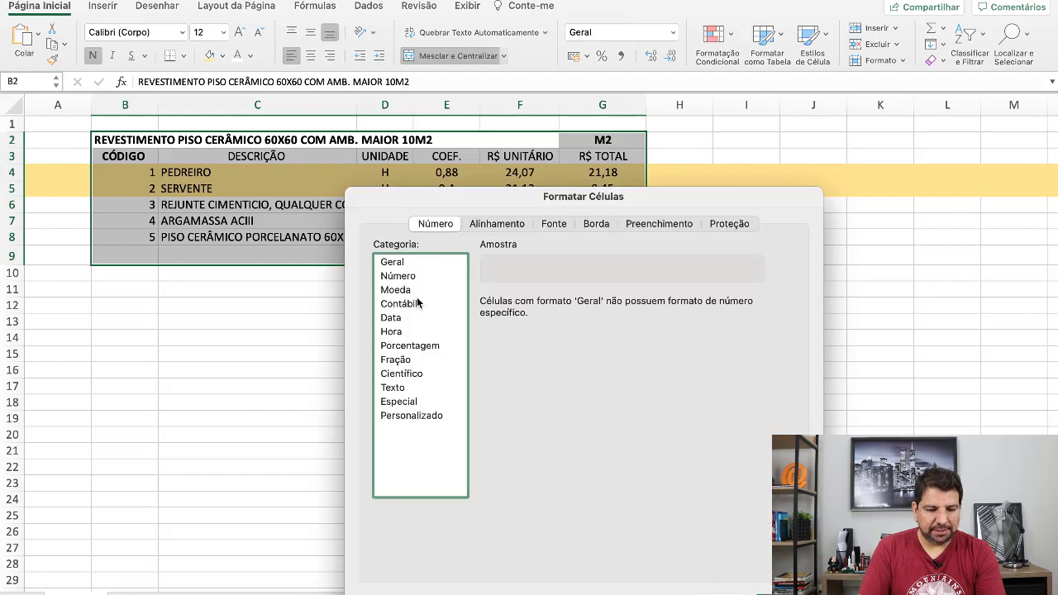
click(597, 224)
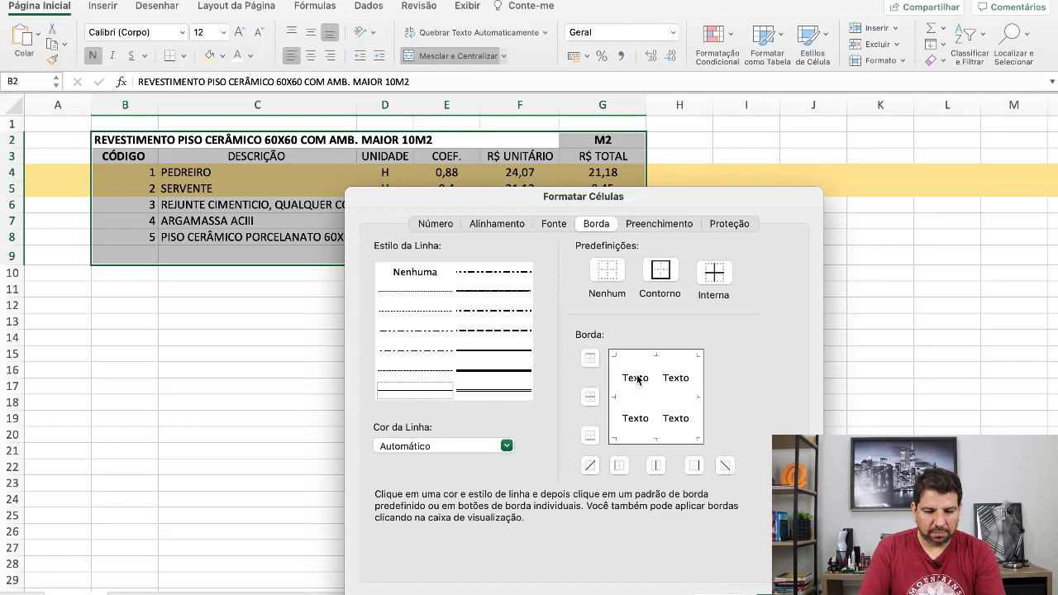
click(619, 379)
click(649, 364)
click(688, 405)
click(661, 399)
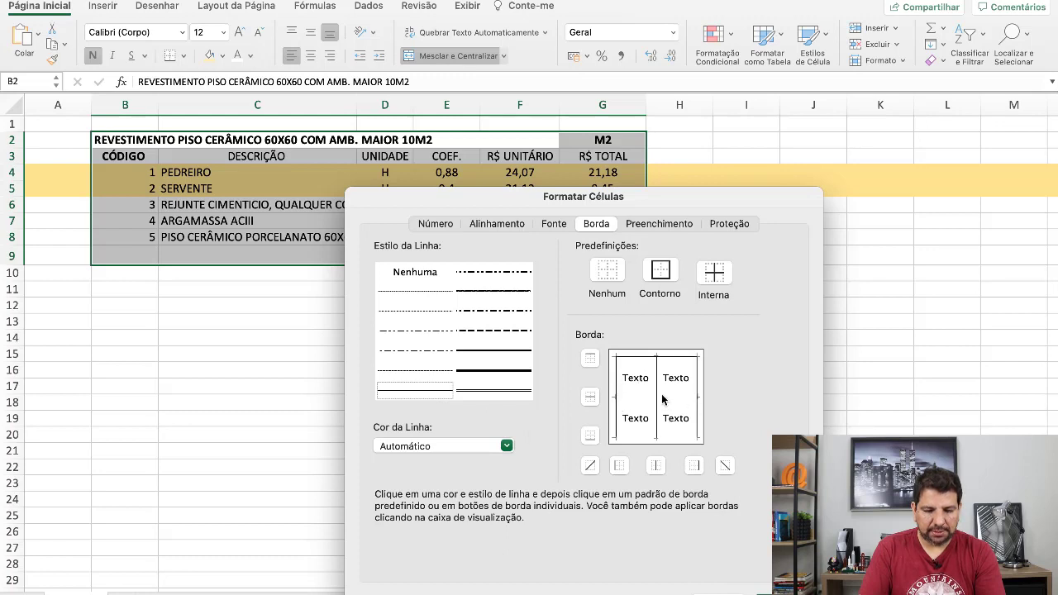
click(642, 408)
click(641, 438)
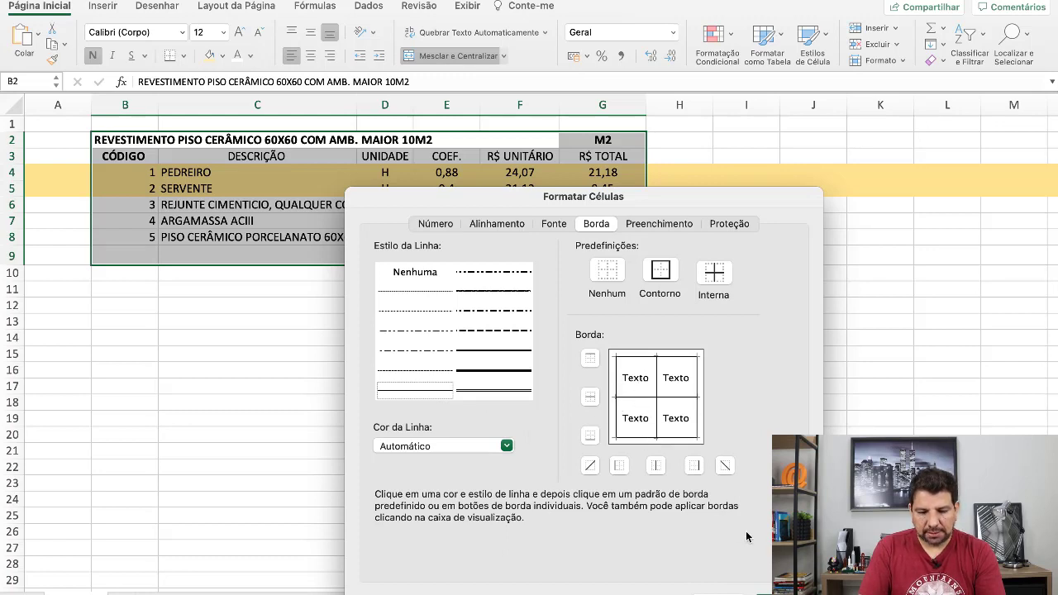
key(Return)
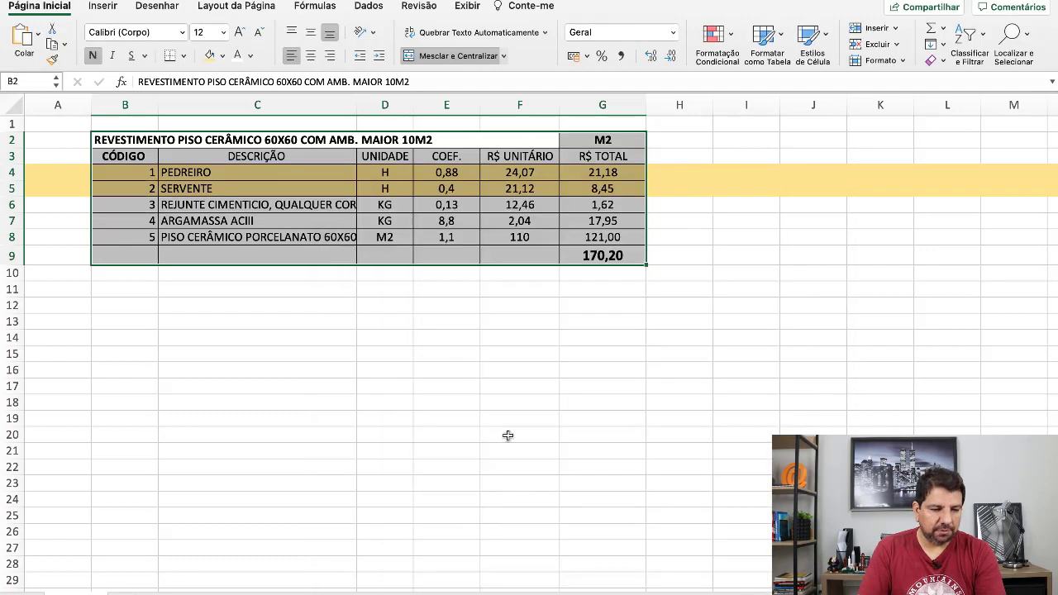
click(519, 434)
Step: Fill the composition's title row, including the M2 cell, with light gray
click(322, 142)
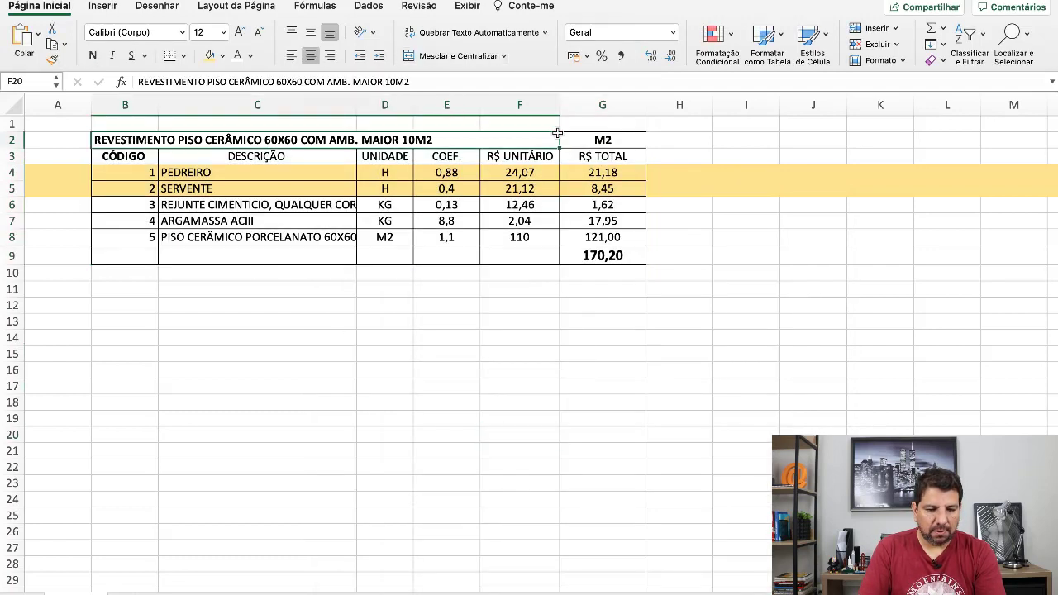
drag(557, 133, 596, 138)
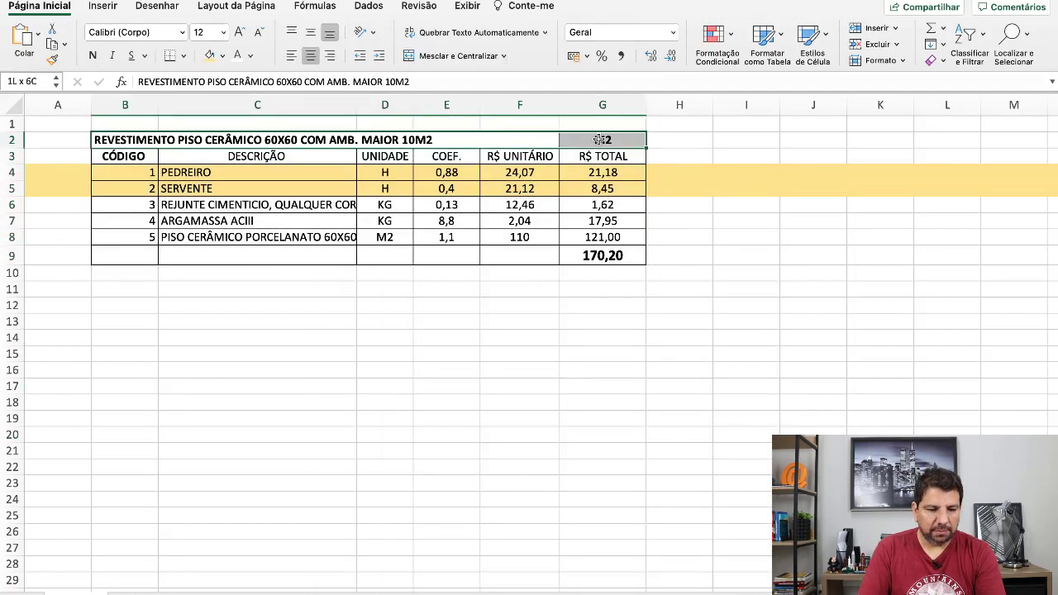
click(222, 55)
click(239, 123)
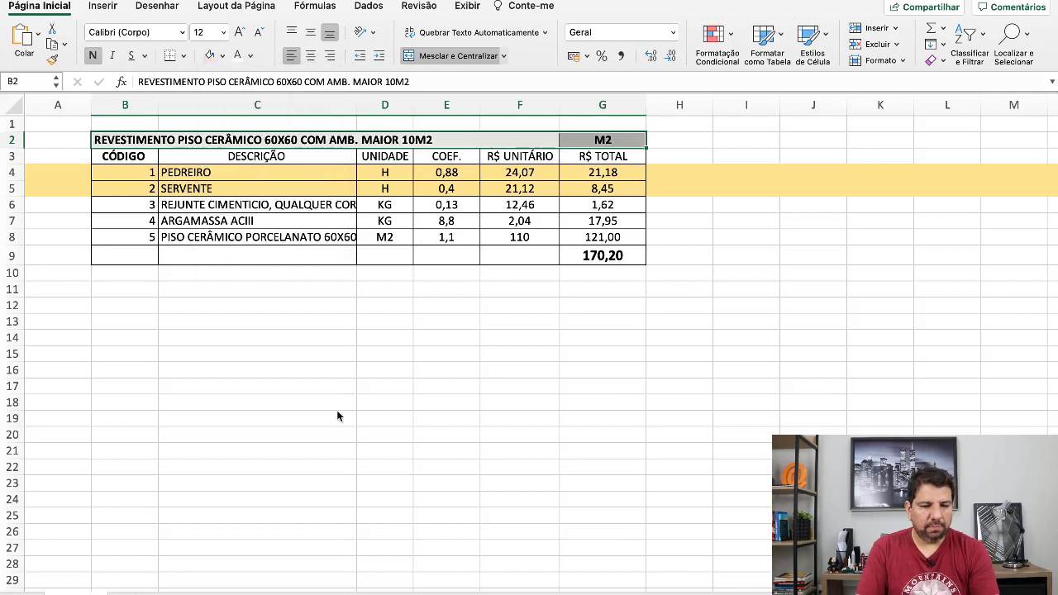
click(318, 402)
click(519, 323)
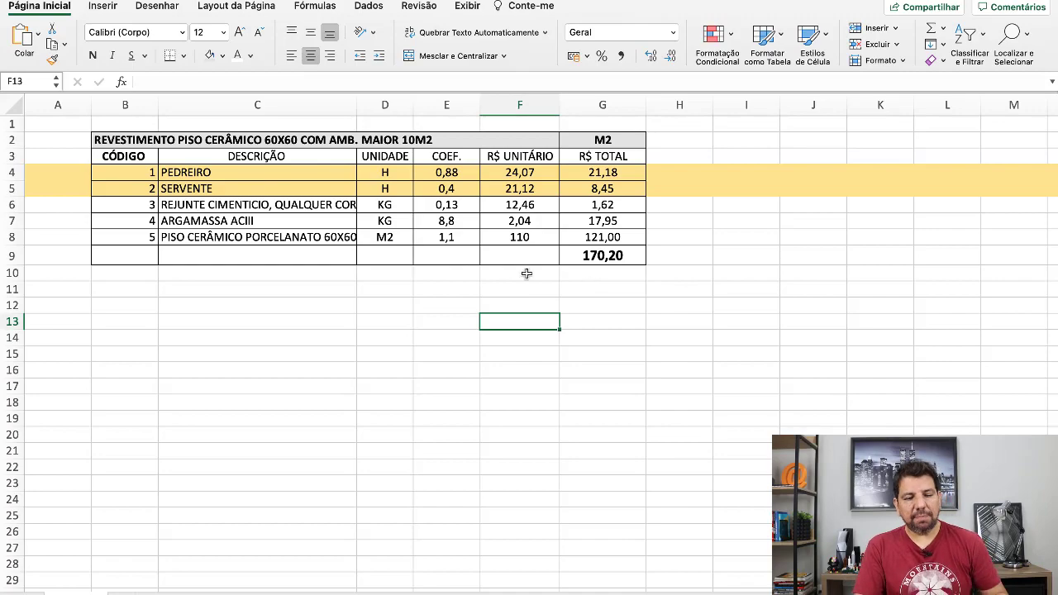
Step: Switch to Safari and review the mind map's procedure and labor productivity notes for composition 87263
key(ctrl+Up)
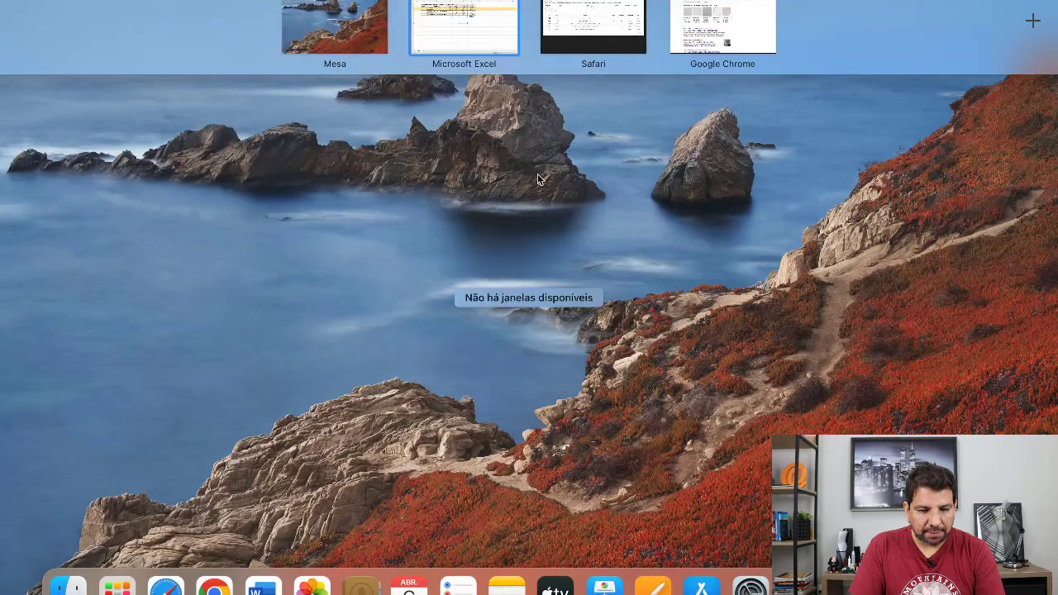
click(599, 48)
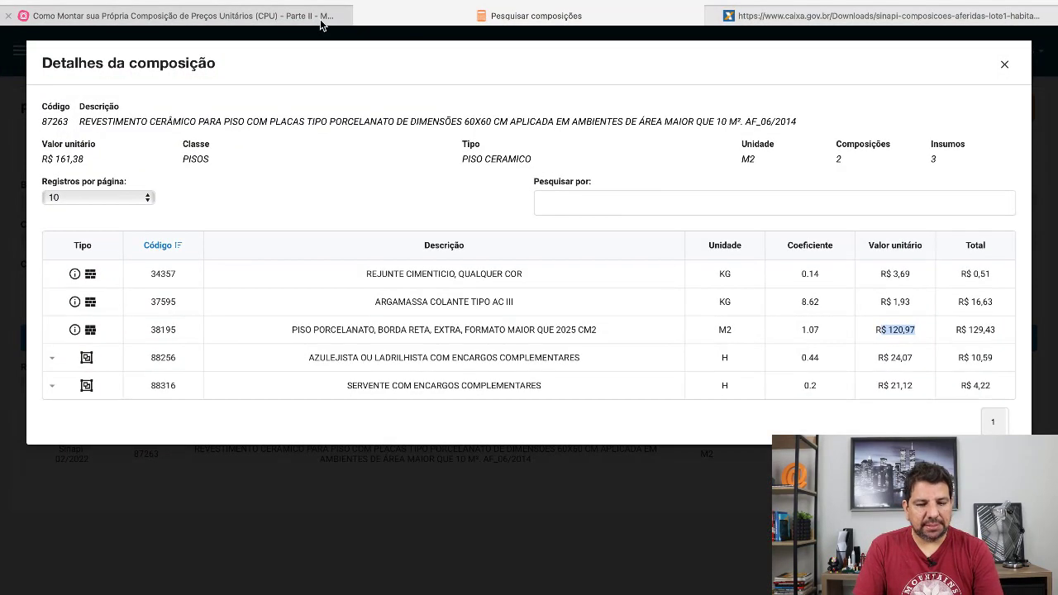
click(312, 20)
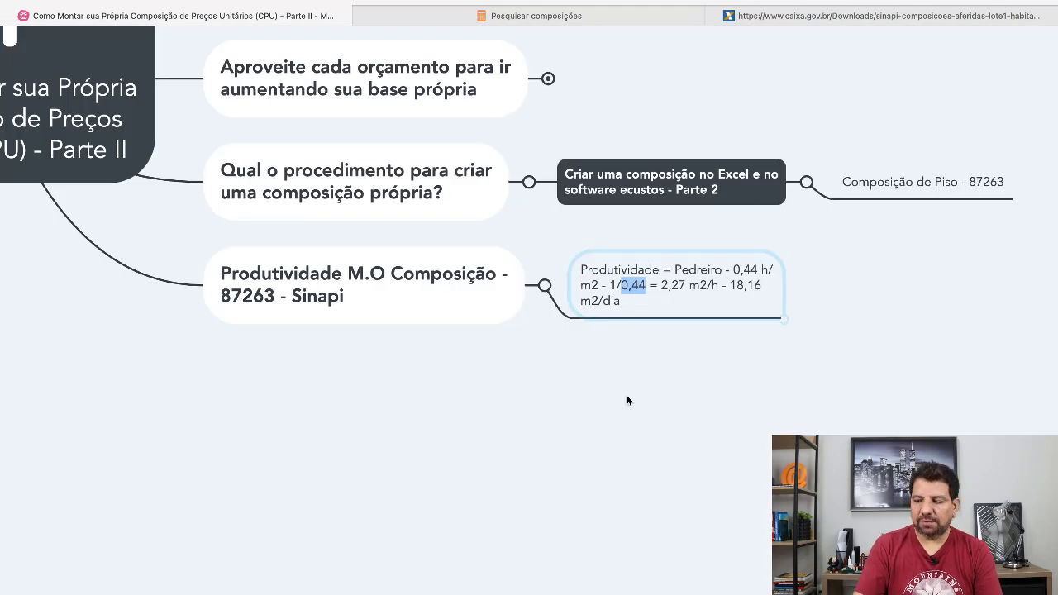
click(640, 247)
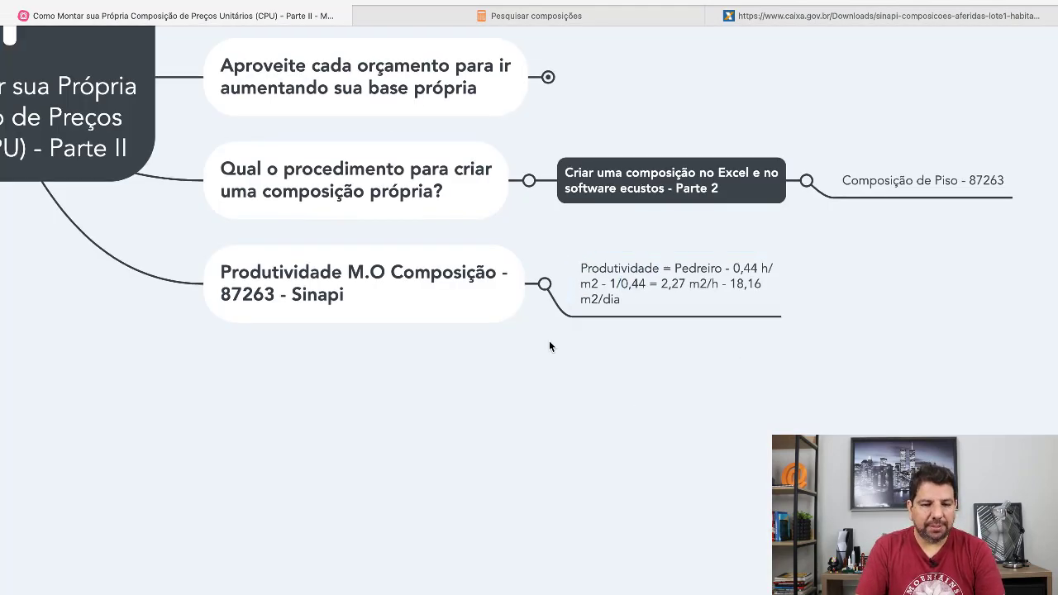
Step: Return to ecustos, close the details of composition 87263 and open the page for adding a new insumo
click(505, 10)
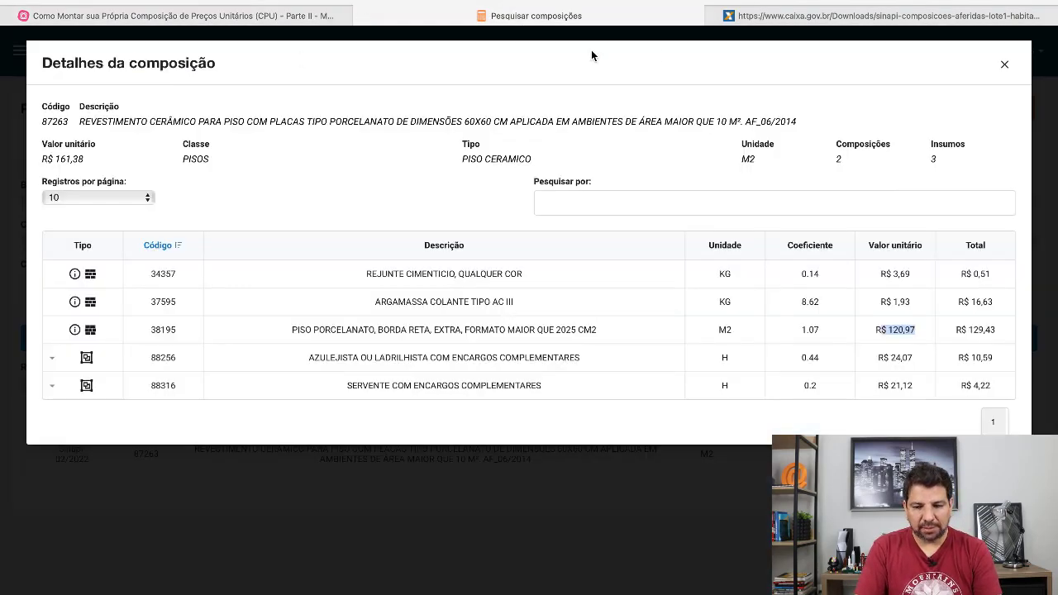
click(1003, 64)
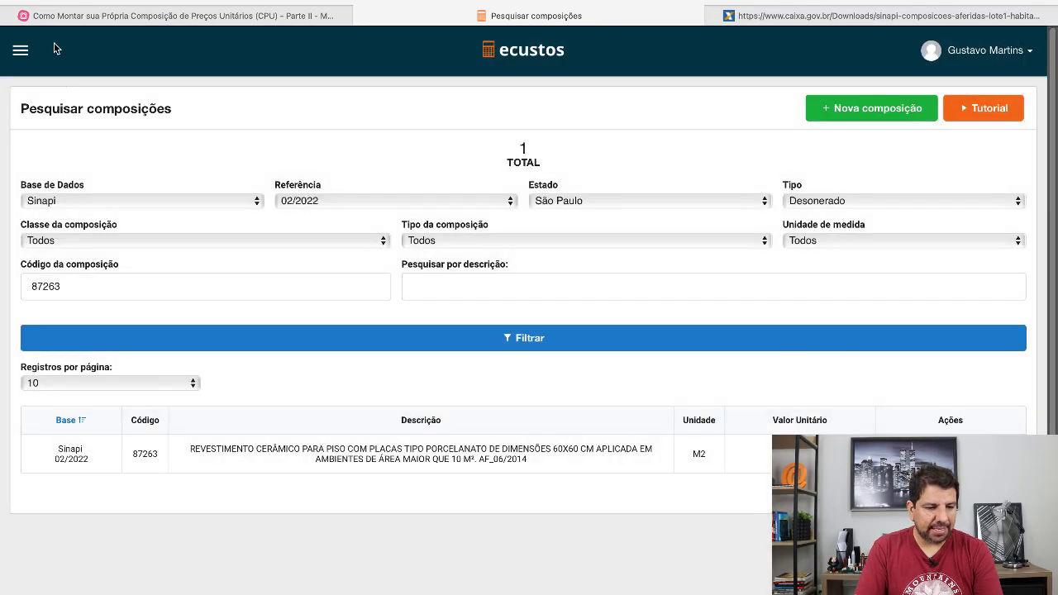
click(22, 55)
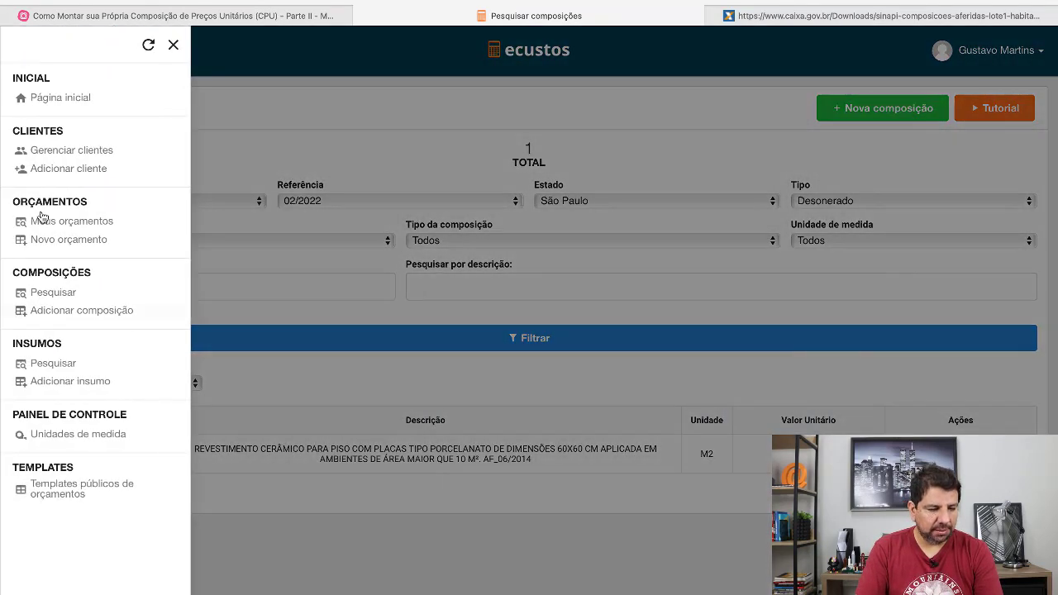
click(99, 383)
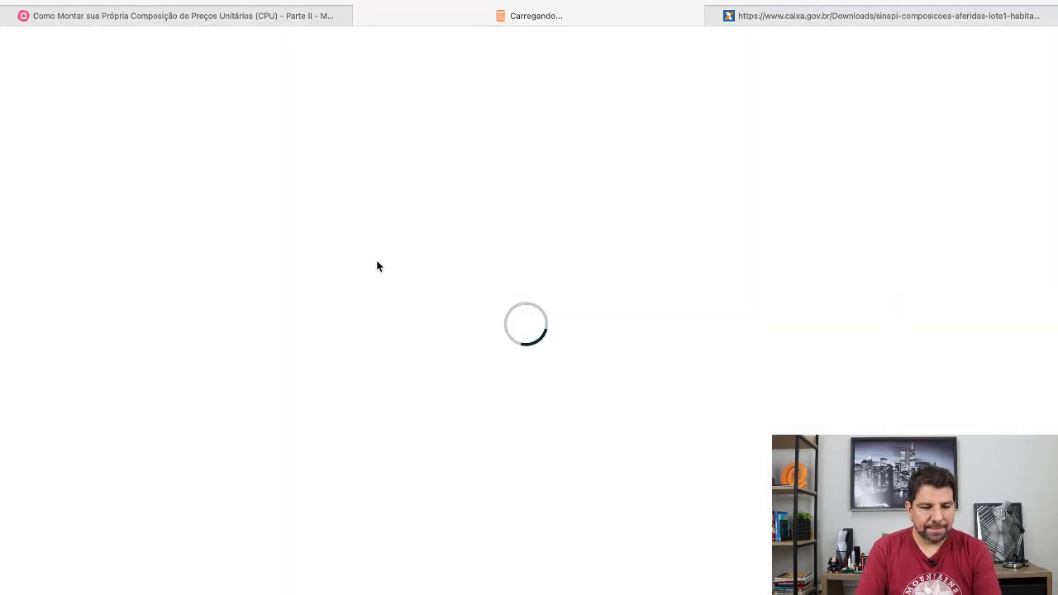
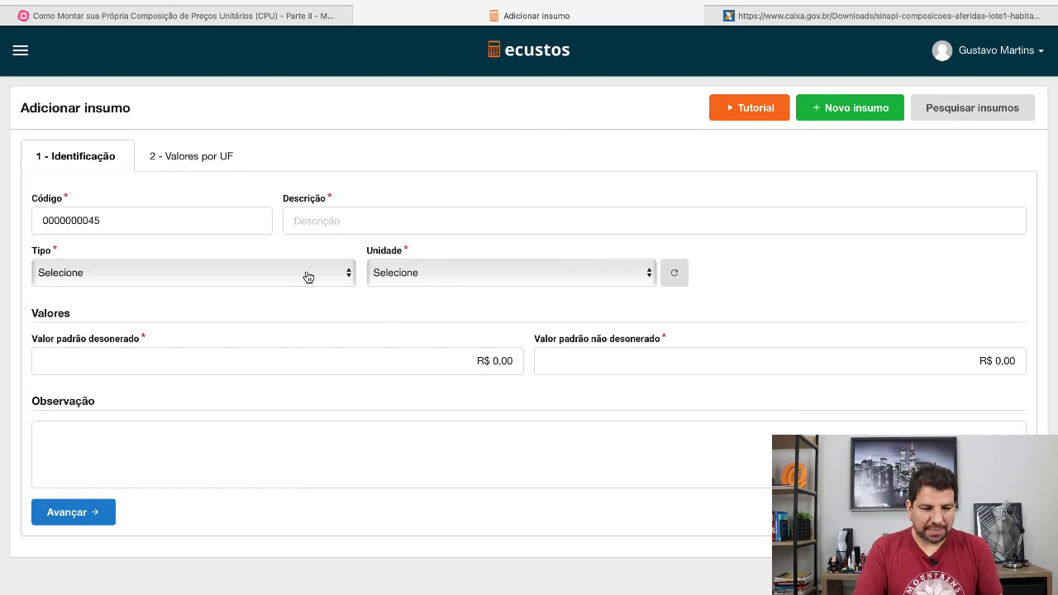
Step: Check the composition's first item in the Excel table, and describe the new insumo in ecustos as PEDREIRO
click(333, 220)
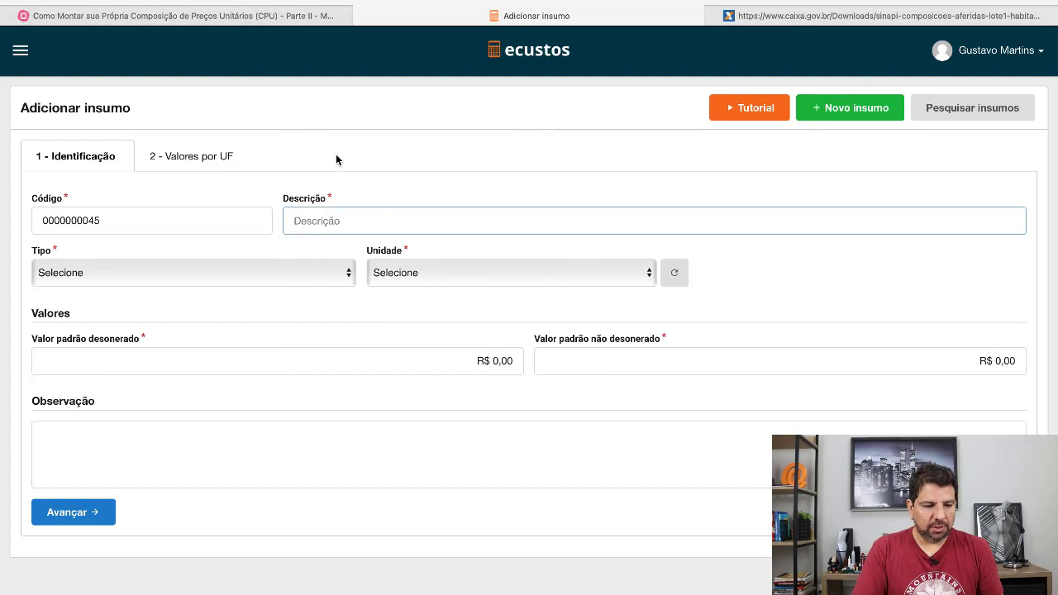
key(ctrl+Up)
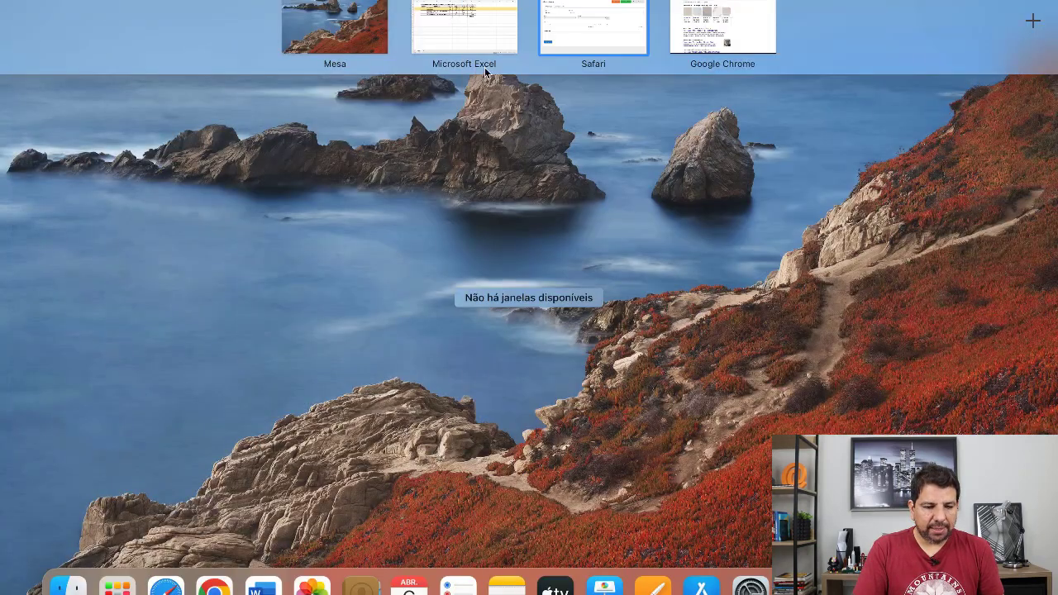
click(464, 24)
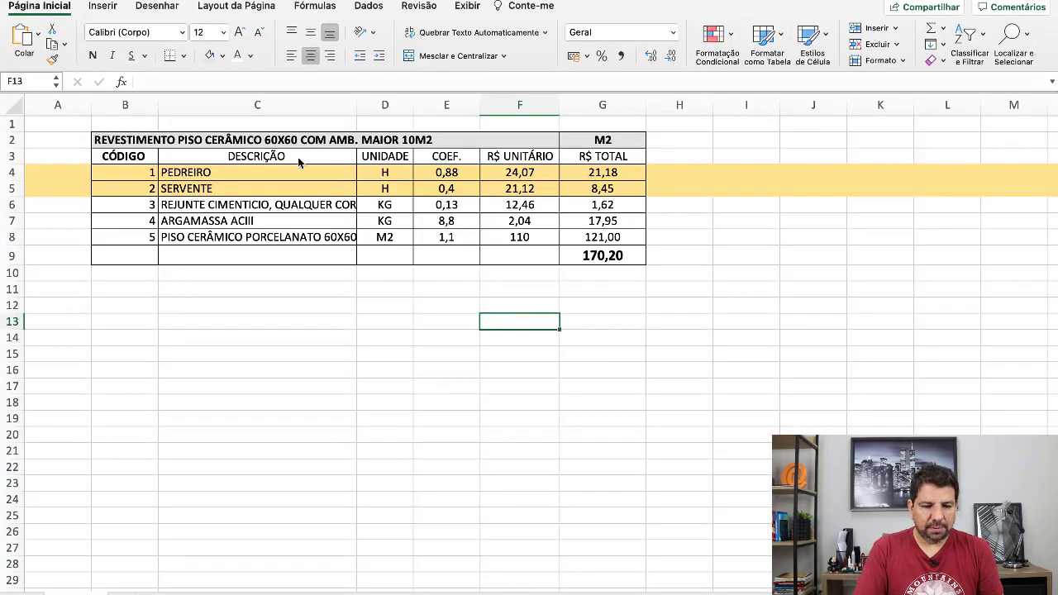
key(ctrl+Up)
click(720, 23)
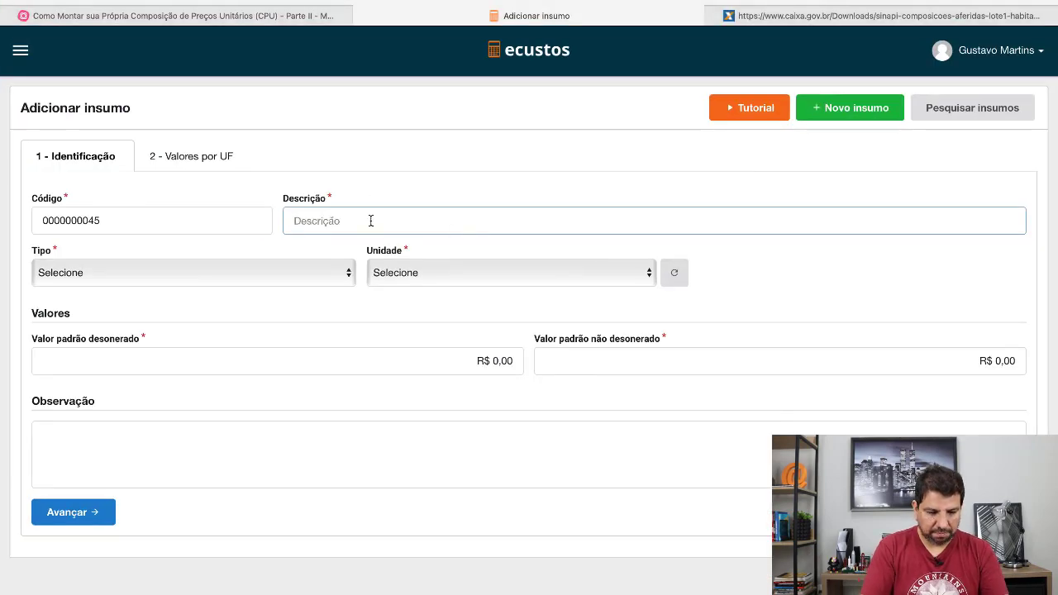
text(PEDREIRO)
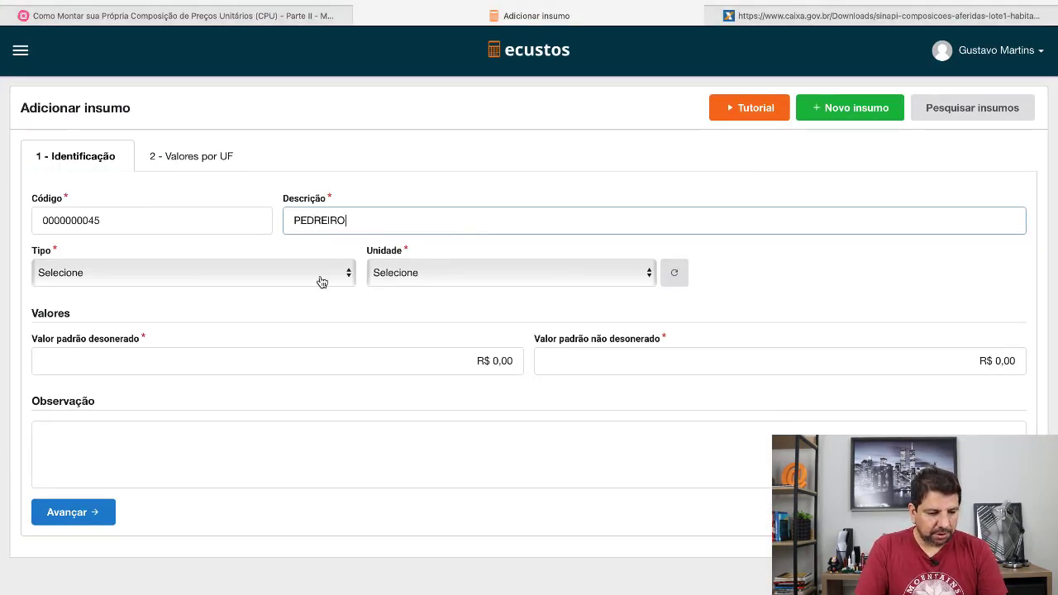
Step: Set the PEDREIRO insumo's type to Mão de Obra and its unit to H
click(319, 275)
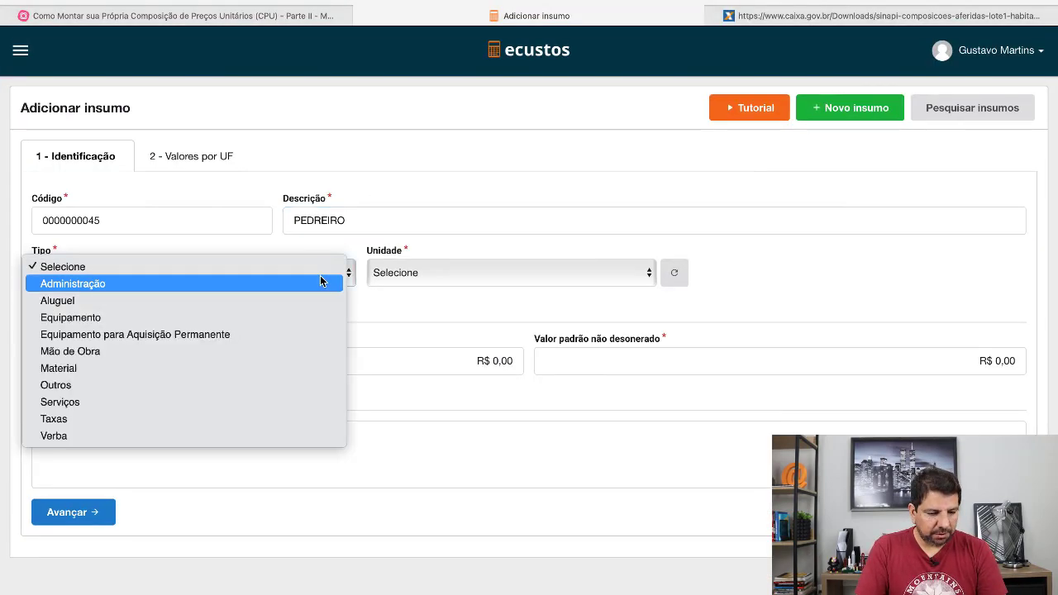
click(278, 353)
click(473, 275)
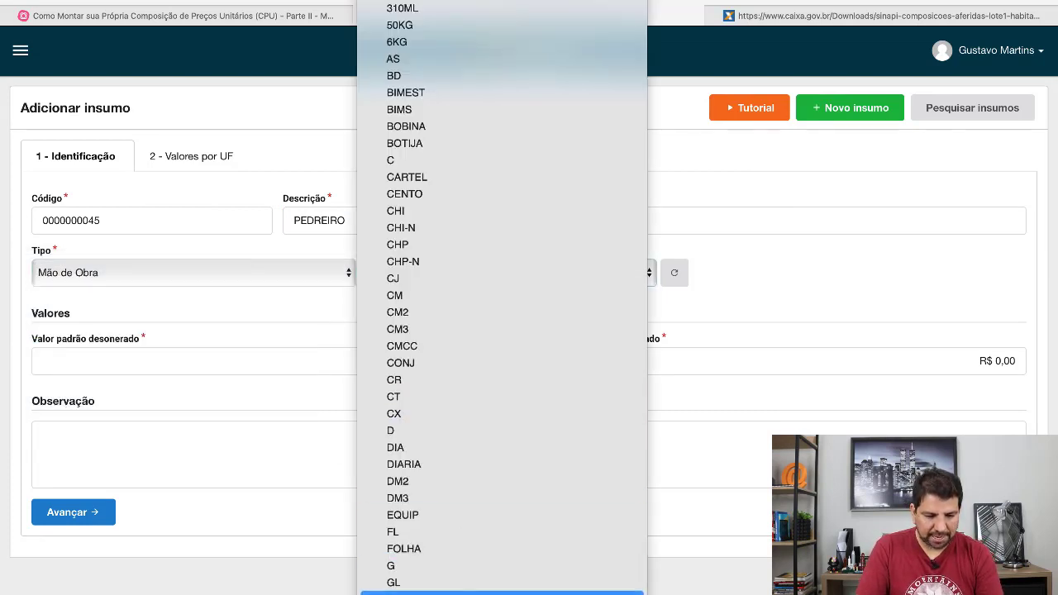
click(463, 585)
Step: Look up PEDREIRO's unit price in Excel and set both the desonerado and não desonerado default values in ecustos to R$ 24,07
click(421, 367)
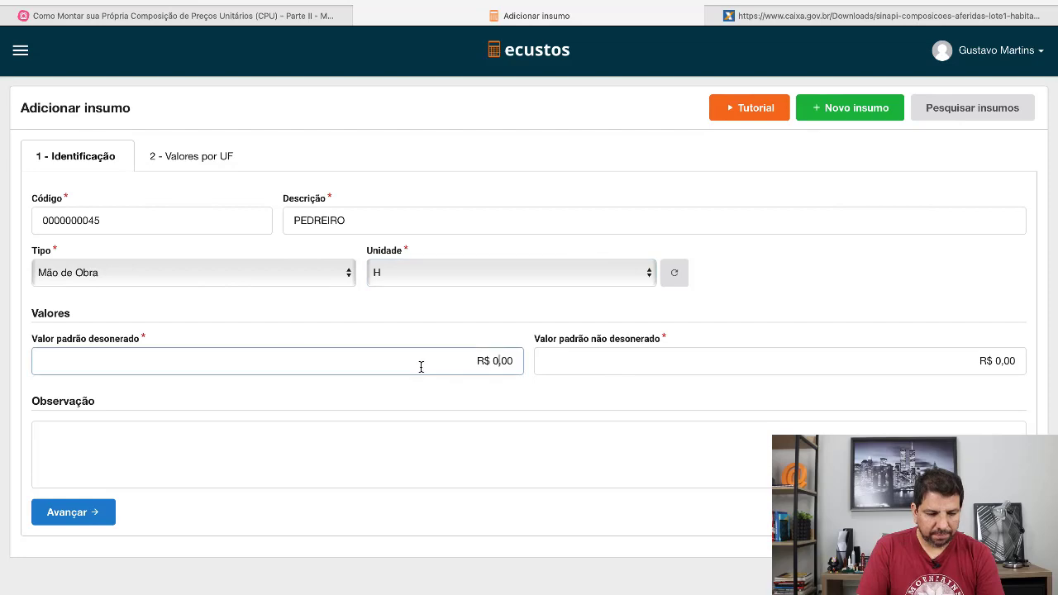
drag(420, 367, 544, 369)
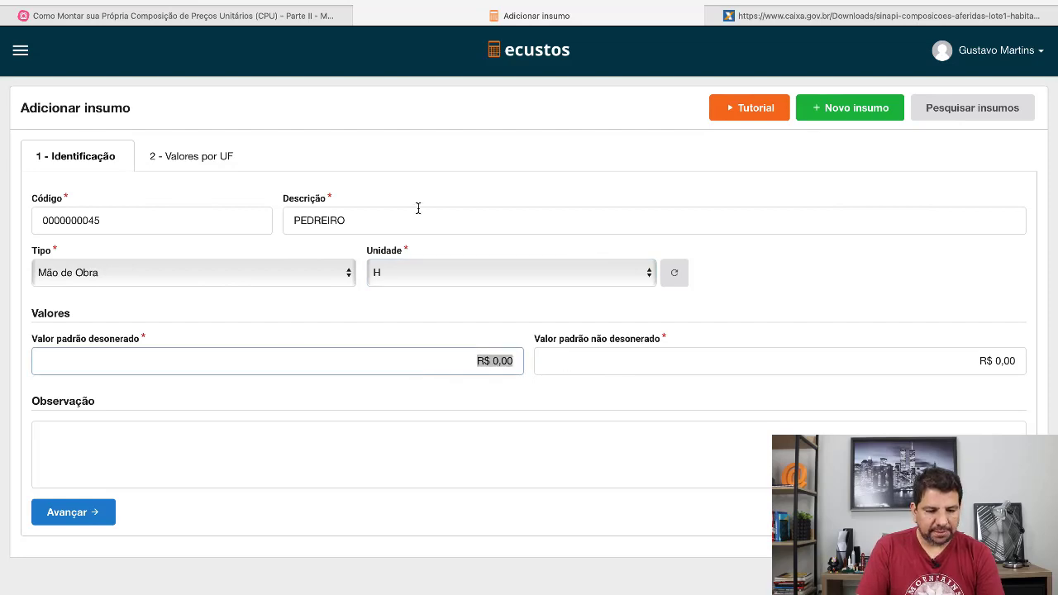
key(ctrl+Up)
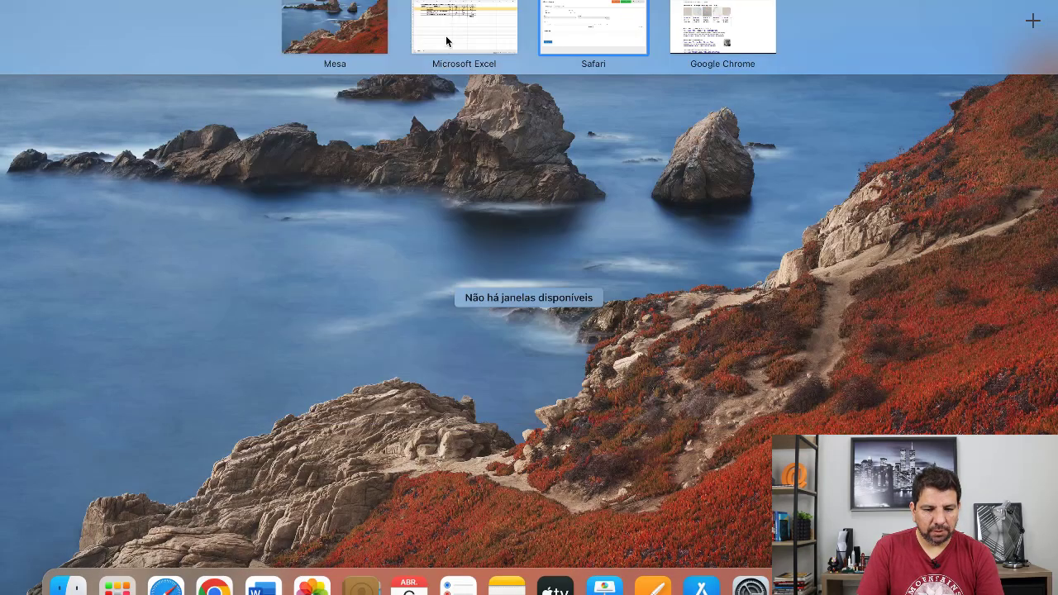
click(445, 35)
key(ctrl+Up)
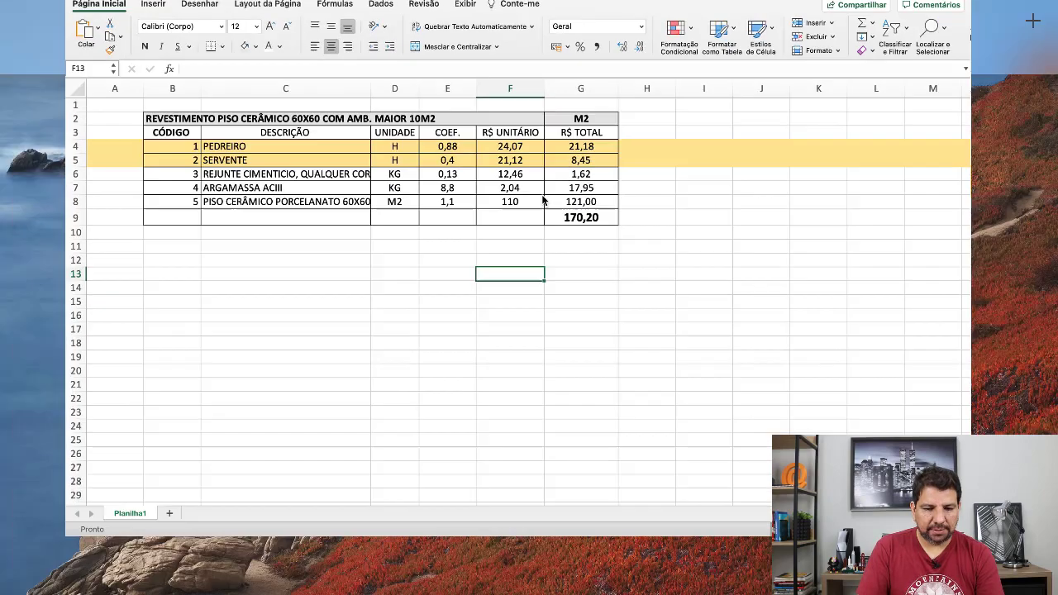
click(566, 46)
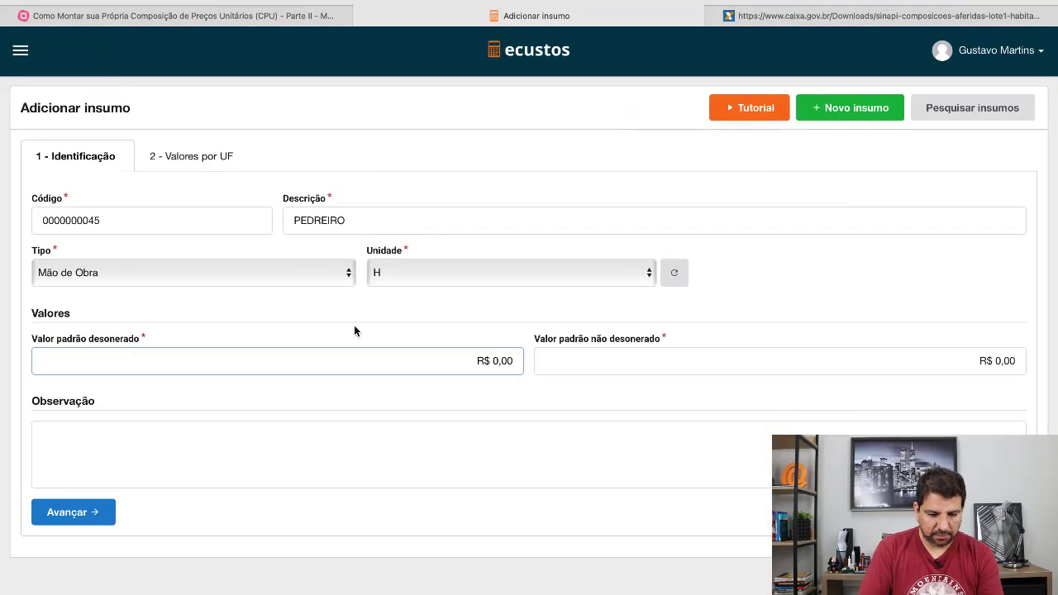
drag(460, 361, 540, 366)
text(2)
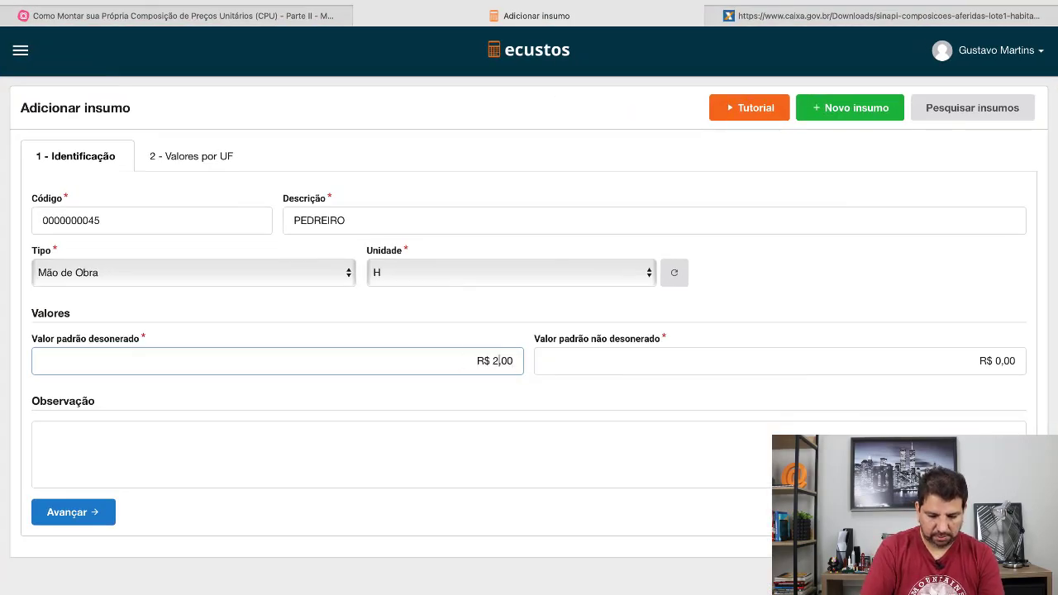
text(4)
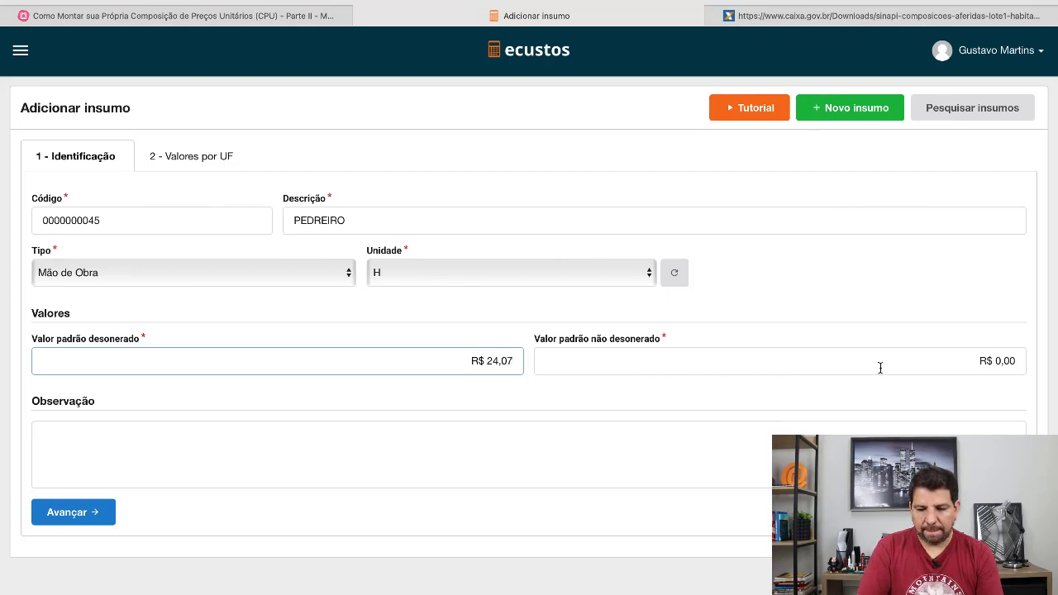
drag(974, 361, 1032, 370)
text(24)
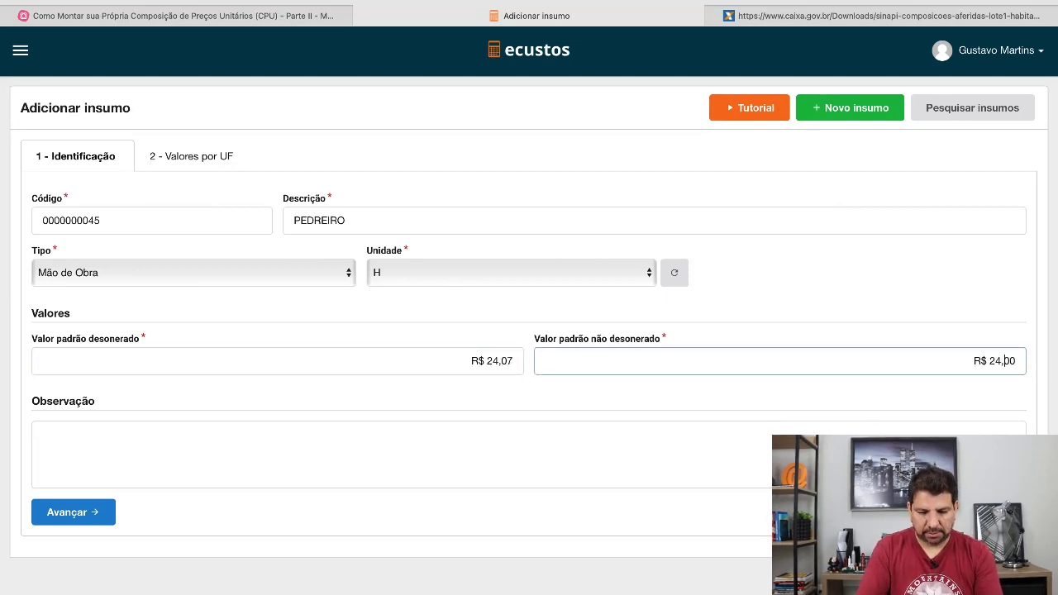
text(,07)
Step: Continue to the PEDREIRO insumo's values per UF and save it, closing the Caixa document page meanwhile
click(111, 514)
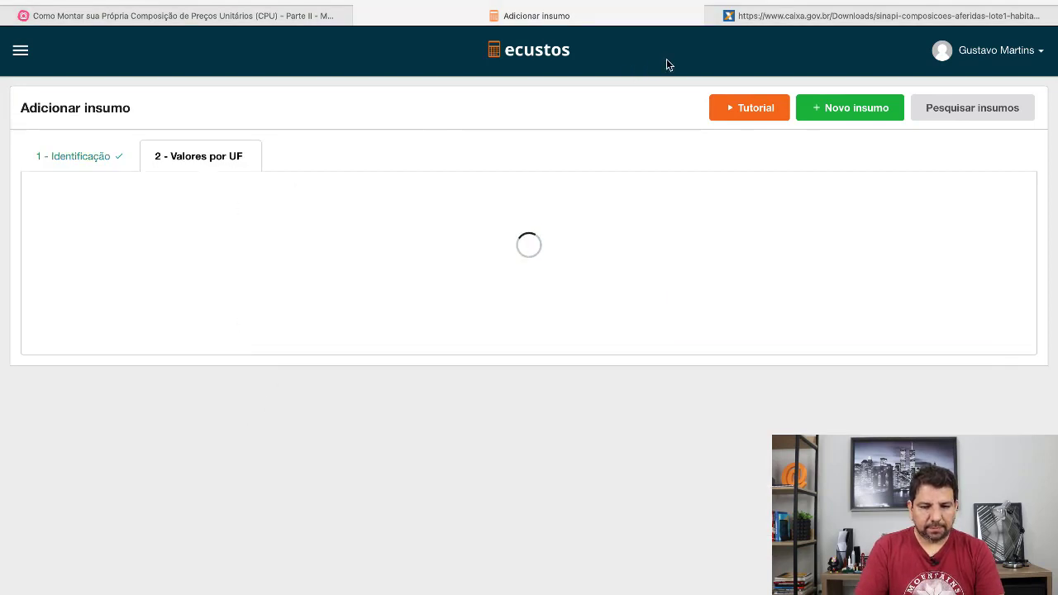
click(714, 15)
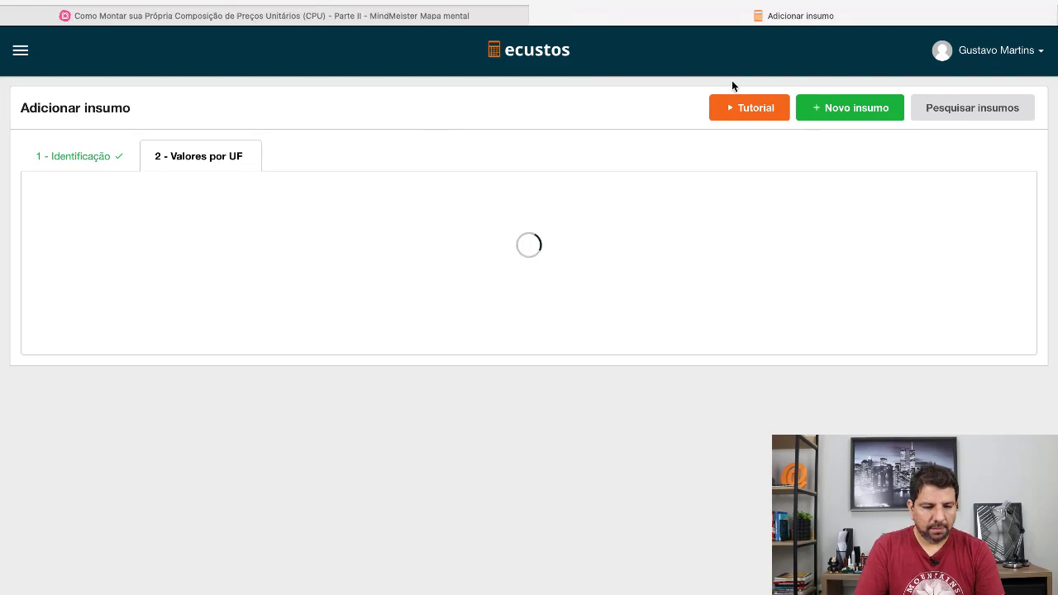
scroll(236, 545, down, 12)
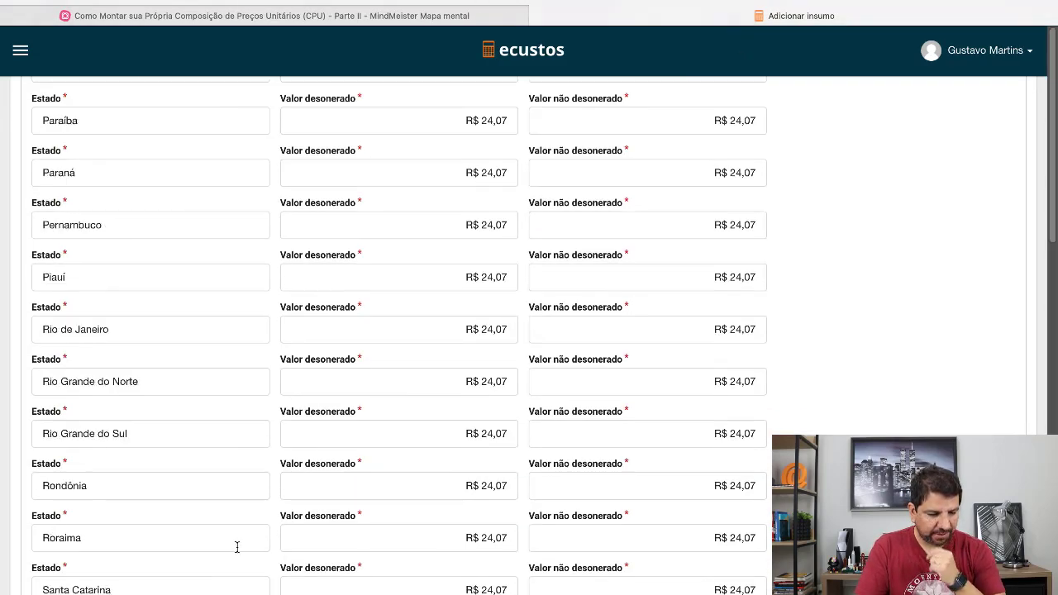
click(62, 551)
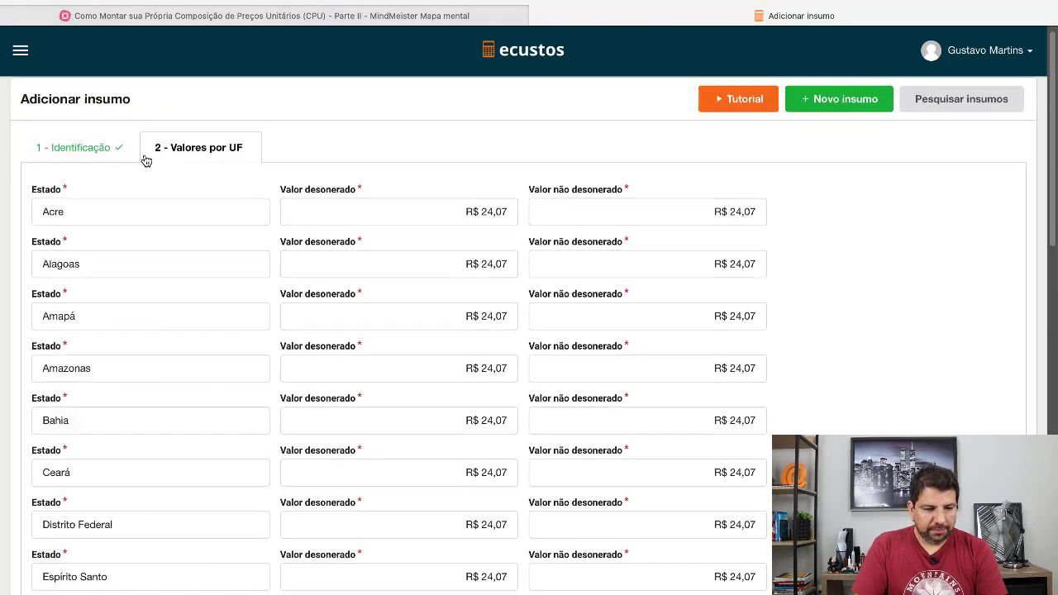
Step: Start another new insumo and enter SERVENTE as its description
click(803, 121)
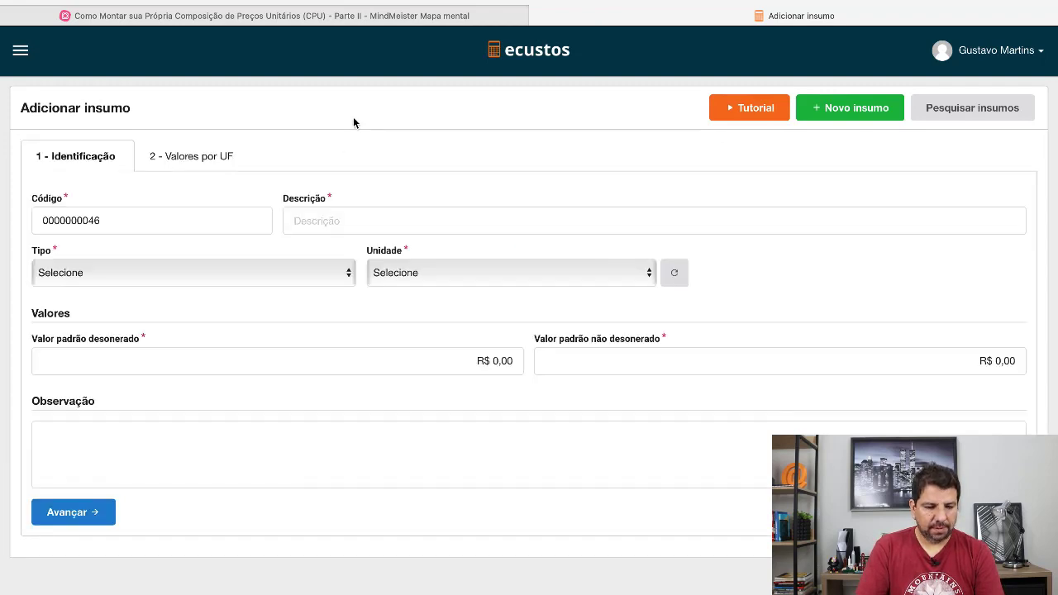
click(346, 216)
text(SERVENTE)
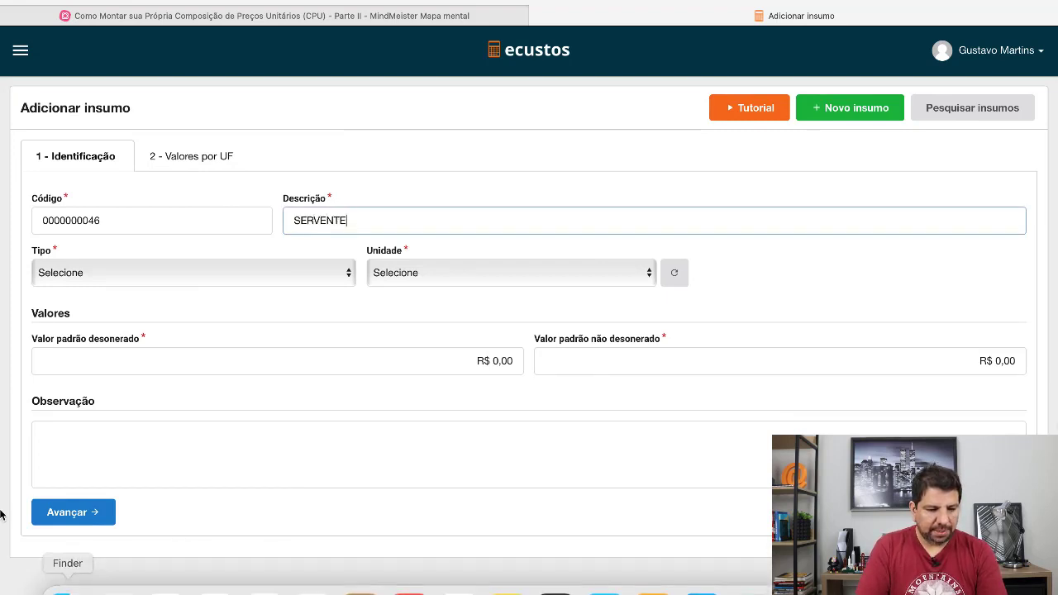
Step: Set the SERVENTE insumo's type to Mão de Obra and its unit to H
click(165, 283)
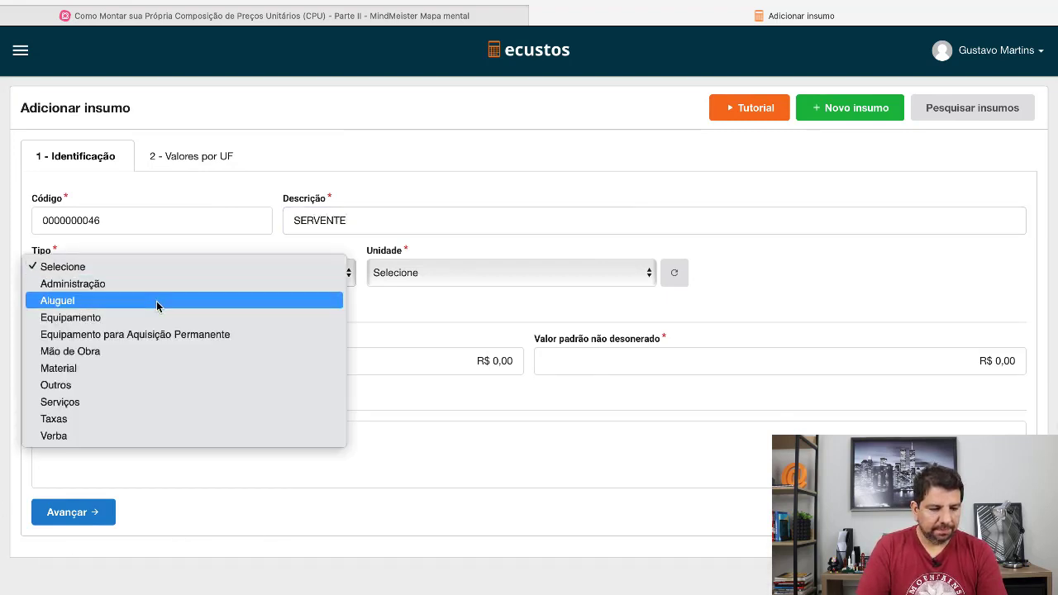
click(157, 352)
click(457, 282)
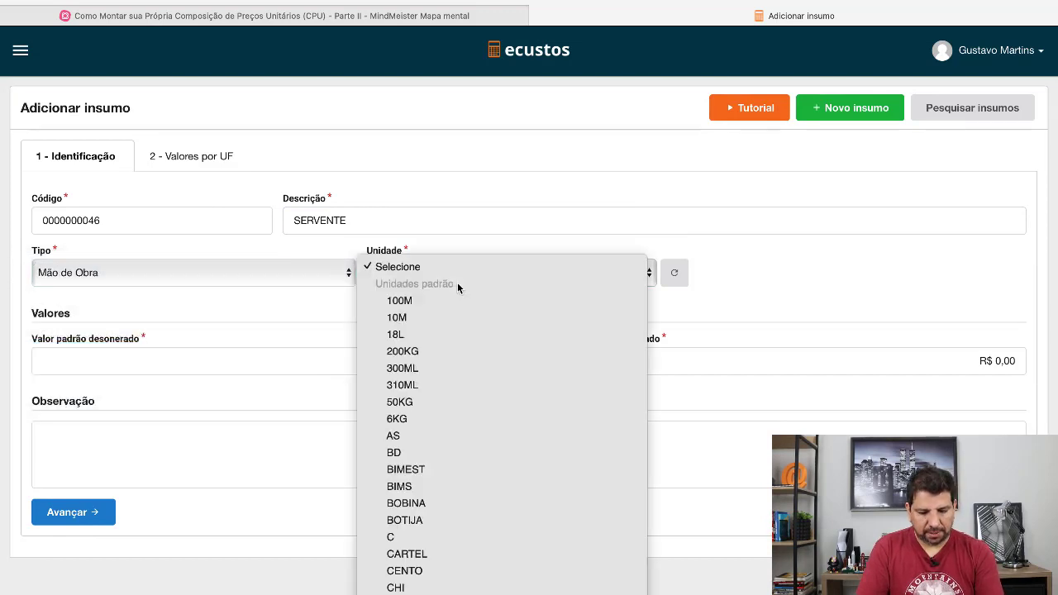
text(diaria)
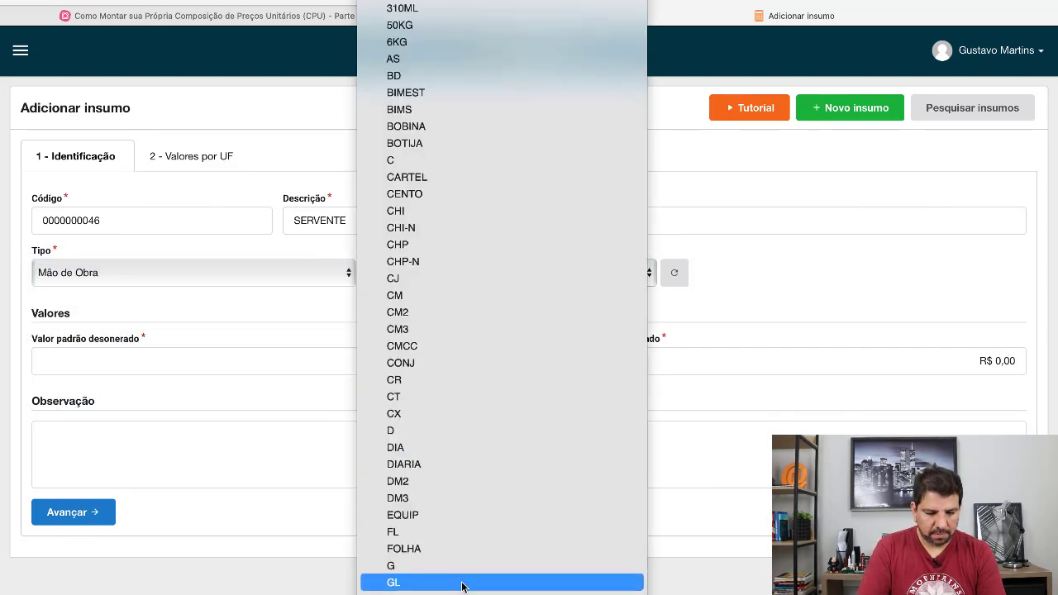
click(461, 586)
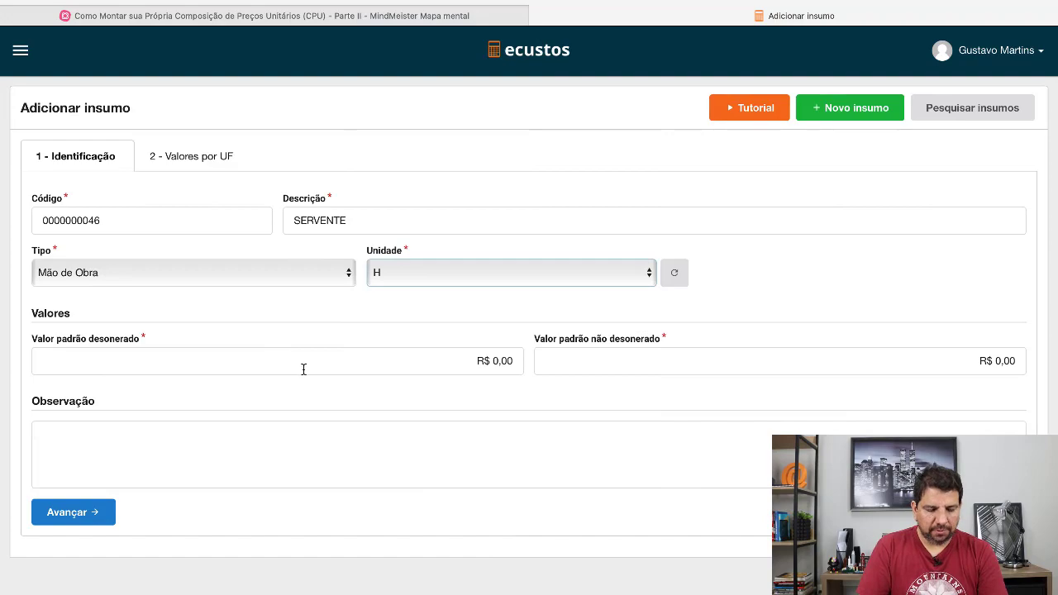
Step: Look up SERVENTE's unit price in Excel and set both the desonerado and não desonerado default values in ecustos to R$ 21,12
click(303, 369)
key(ctrl+Up)
click(438, 37)
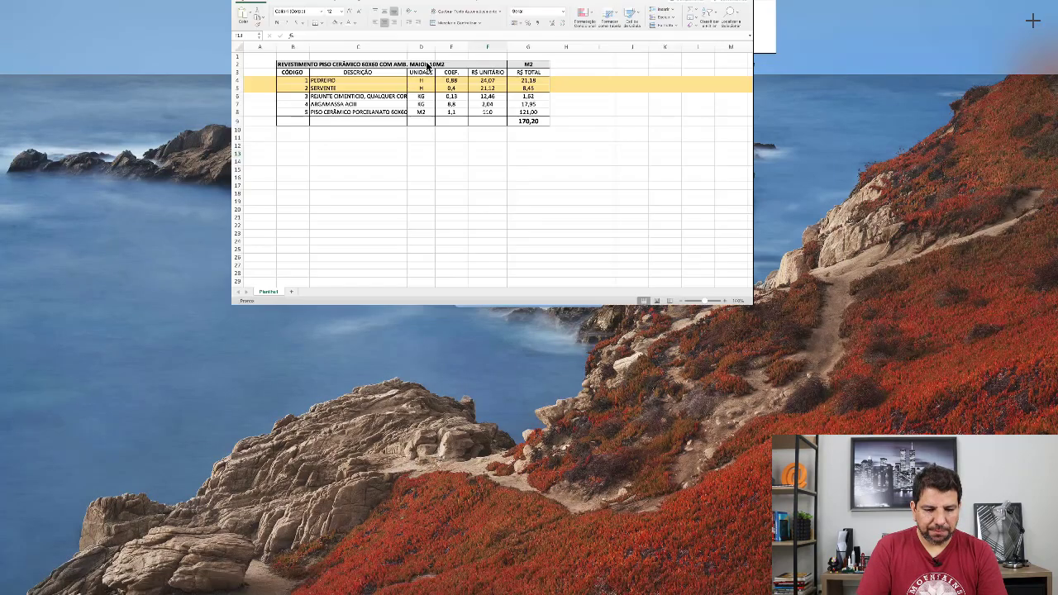
click(542, 190)
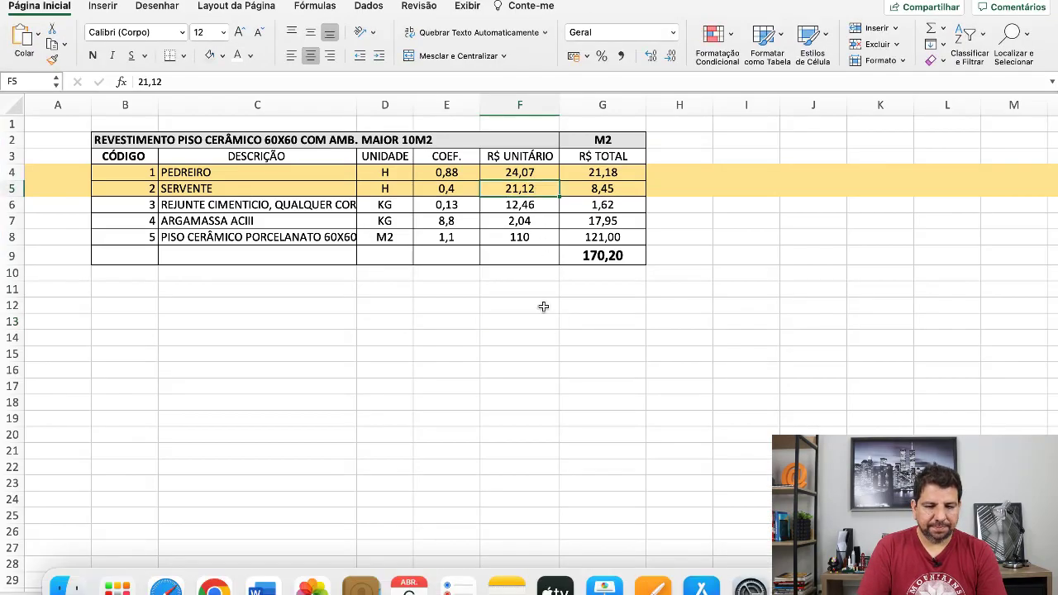
key(ctrl+Up)
click(595, 33)
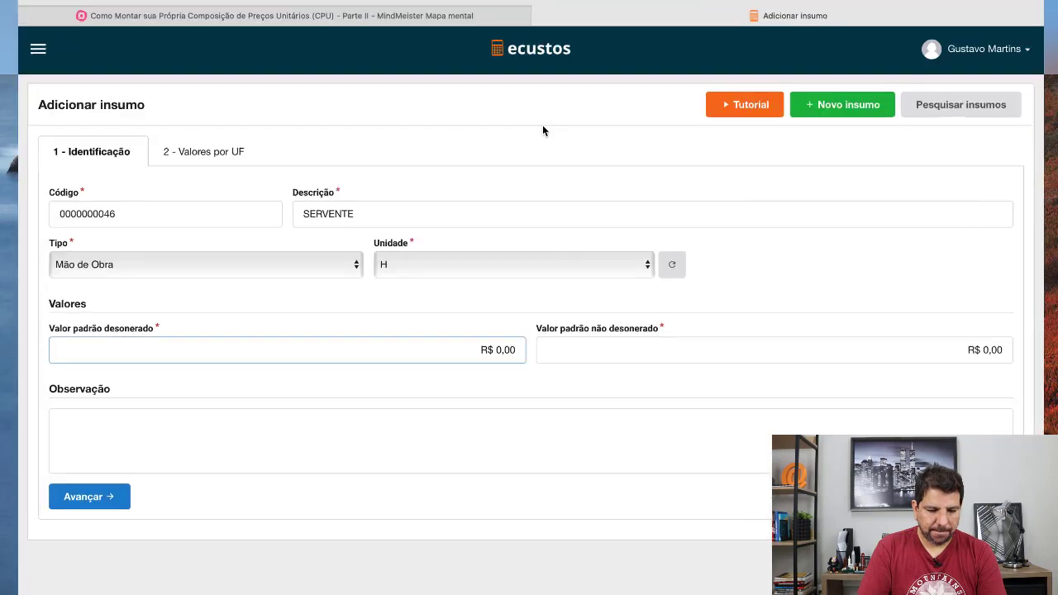
click(473, 360)
text(2110)
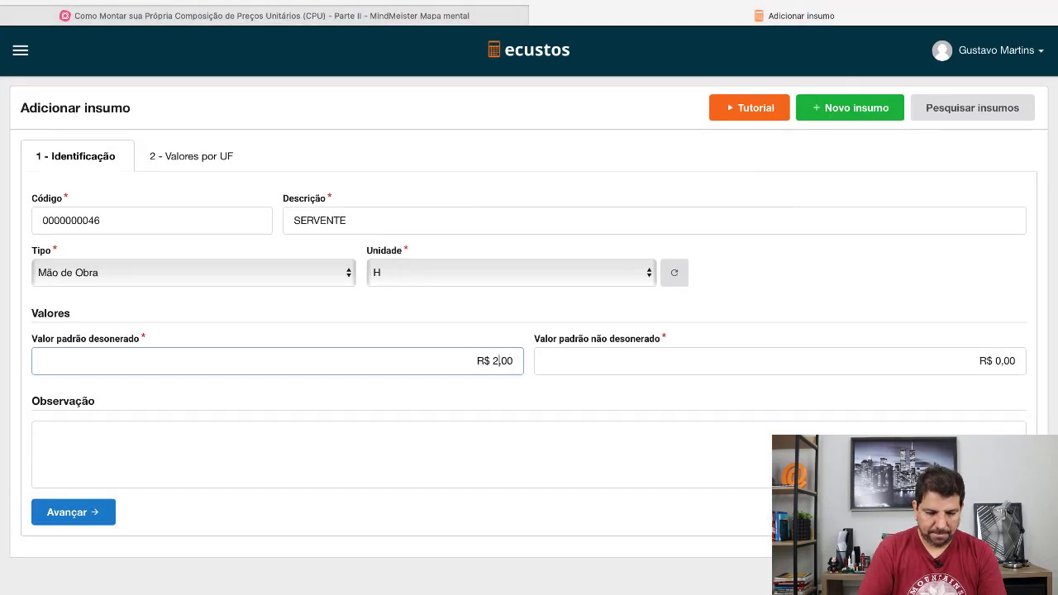
key(Tab)
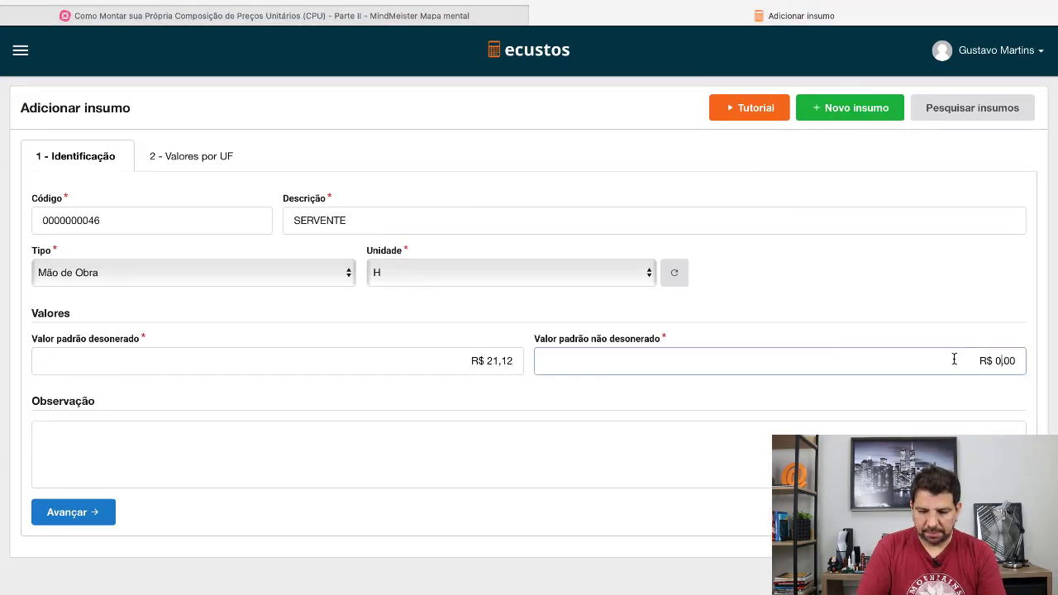
text(21)
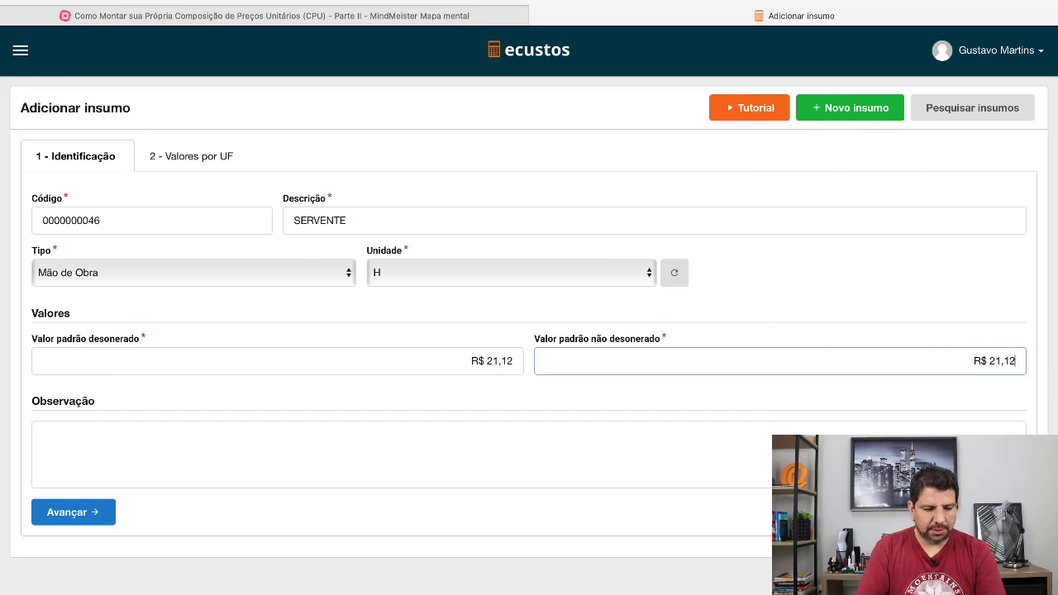
text(12)
Step: Continue to the SERVENTE insumo's values per UF and save the insumo
click(94, 512)
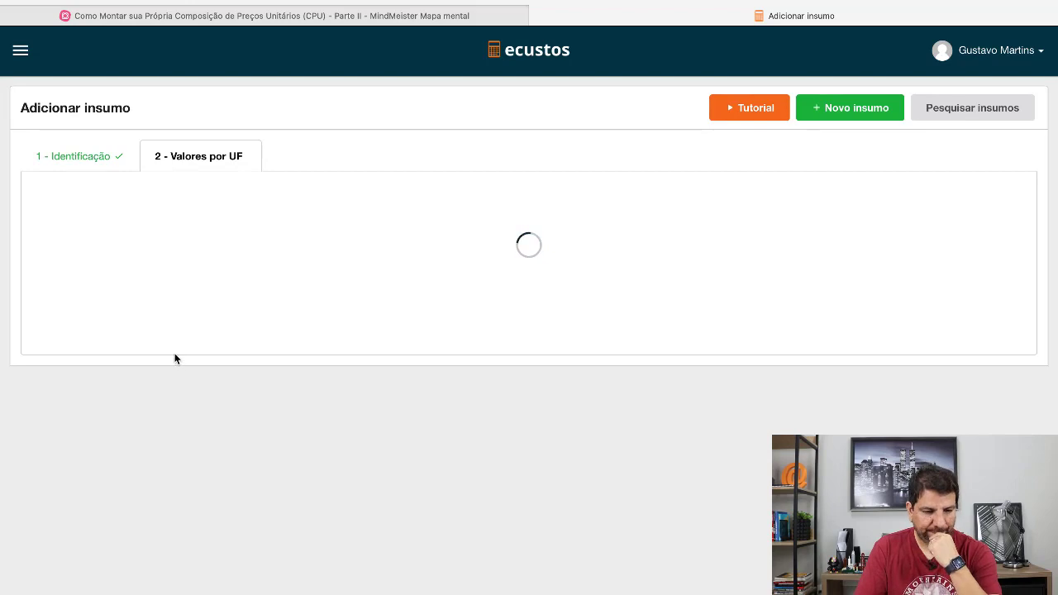
scroll(174, 356, down, 15)
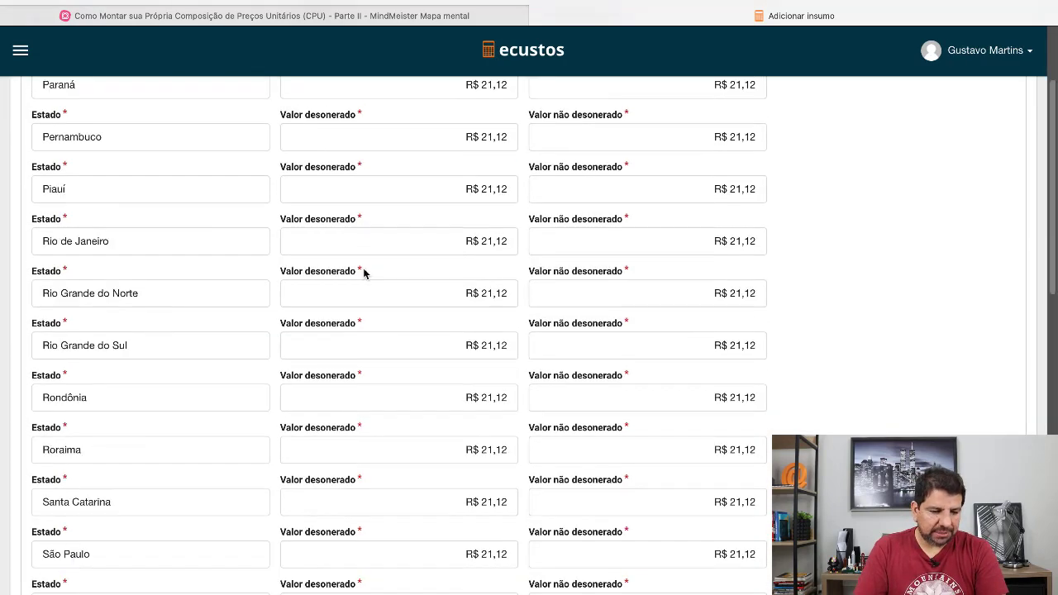
click(61, 550)
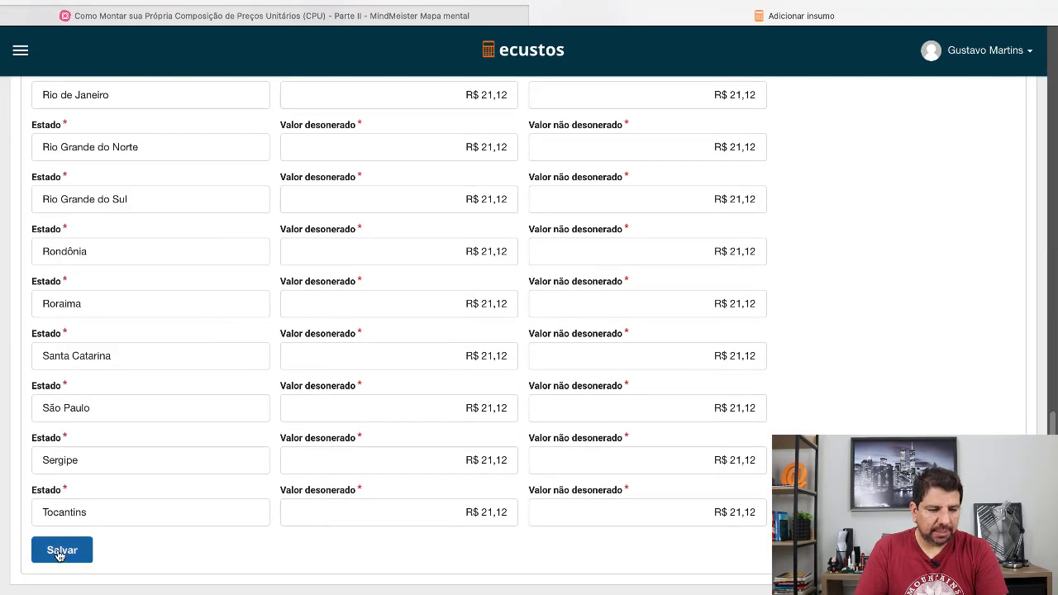
Step: Start another new insumo and copy REJUNTE CIMENTICIO, QUALQUER COR from the Excel sheet into its description in ecustos
scroll(215, 408, up, 9)
scroll(275, 377, up, 5)
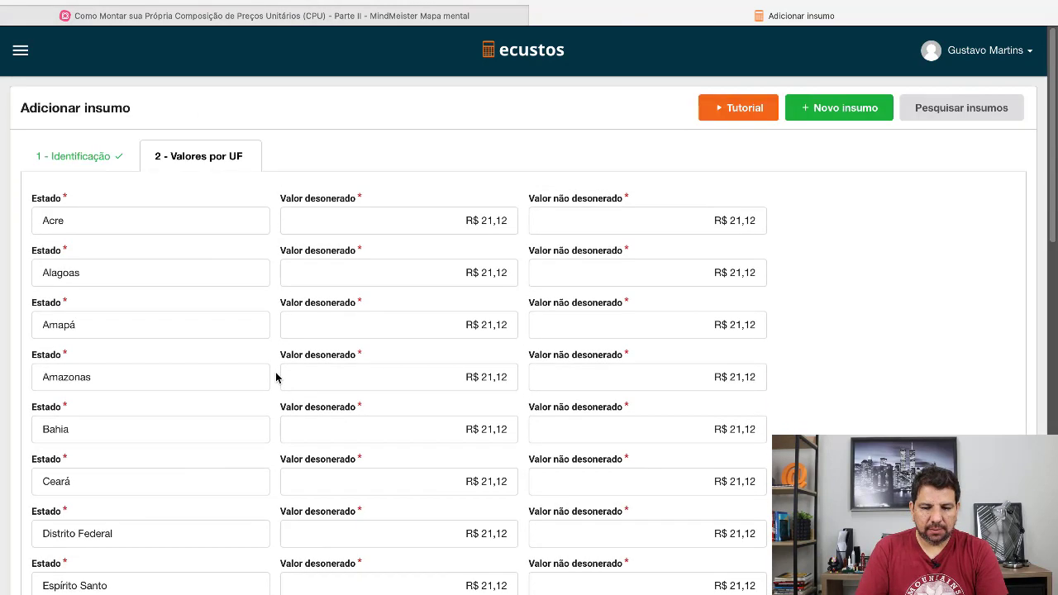
click(813, 111)
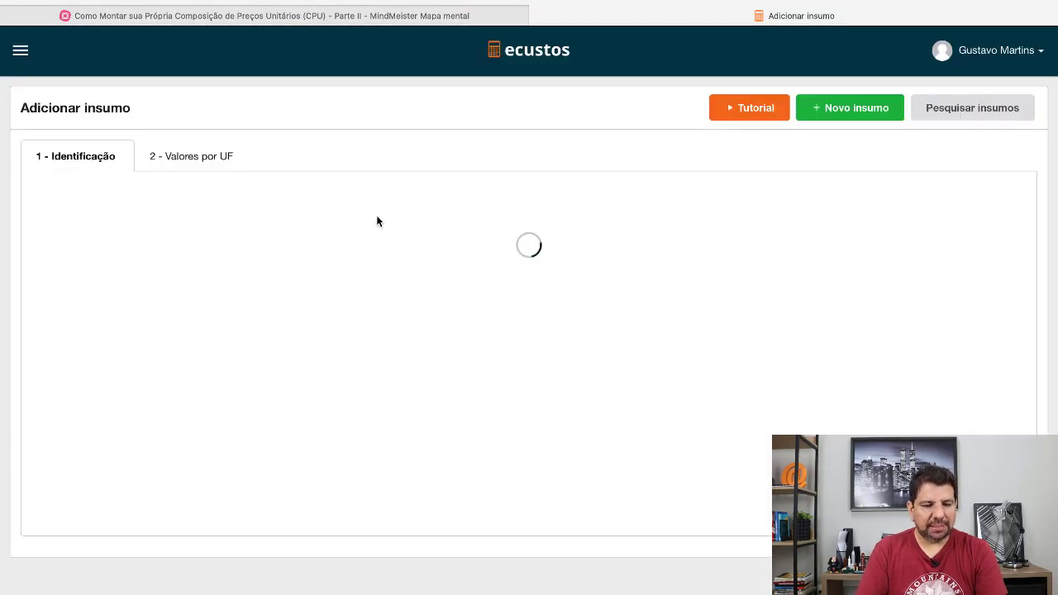
key(ctrl+Up)
click(412, 34)
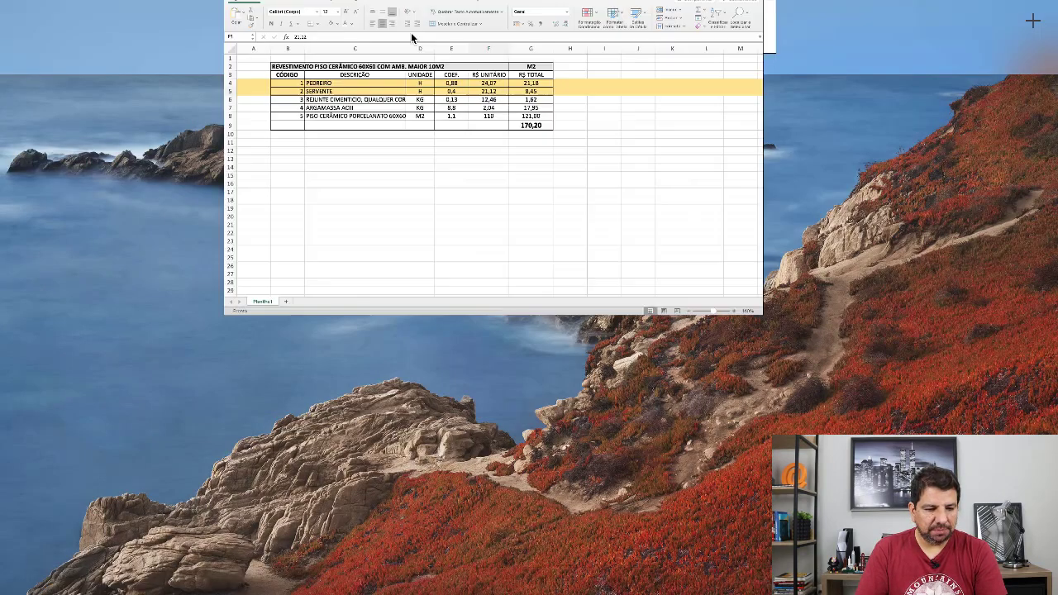
click(281, 216)
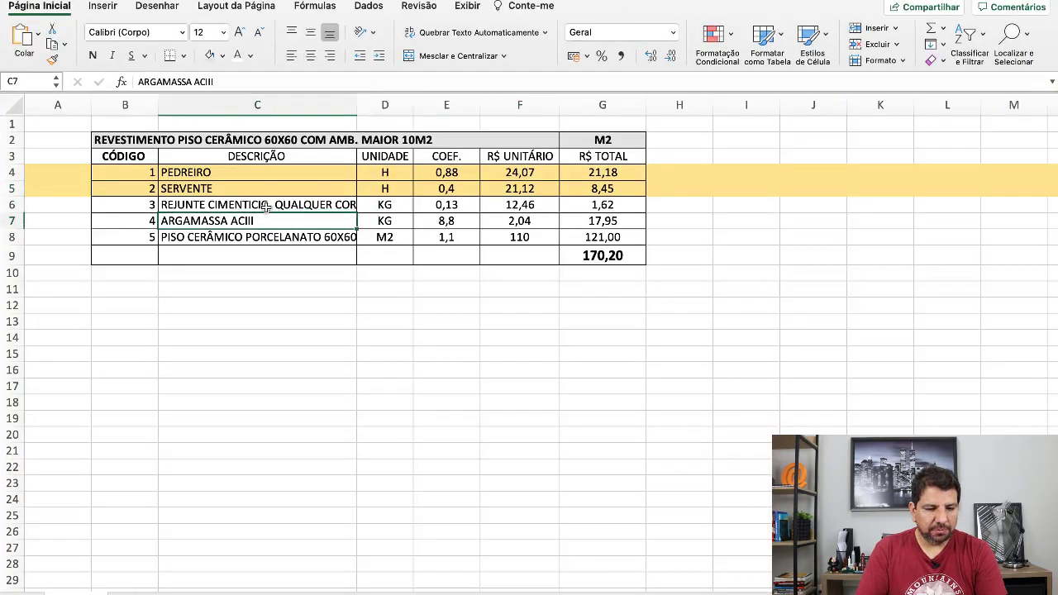
click(267, 207)
drag(322, 81, 136, 108)
key(super+c)
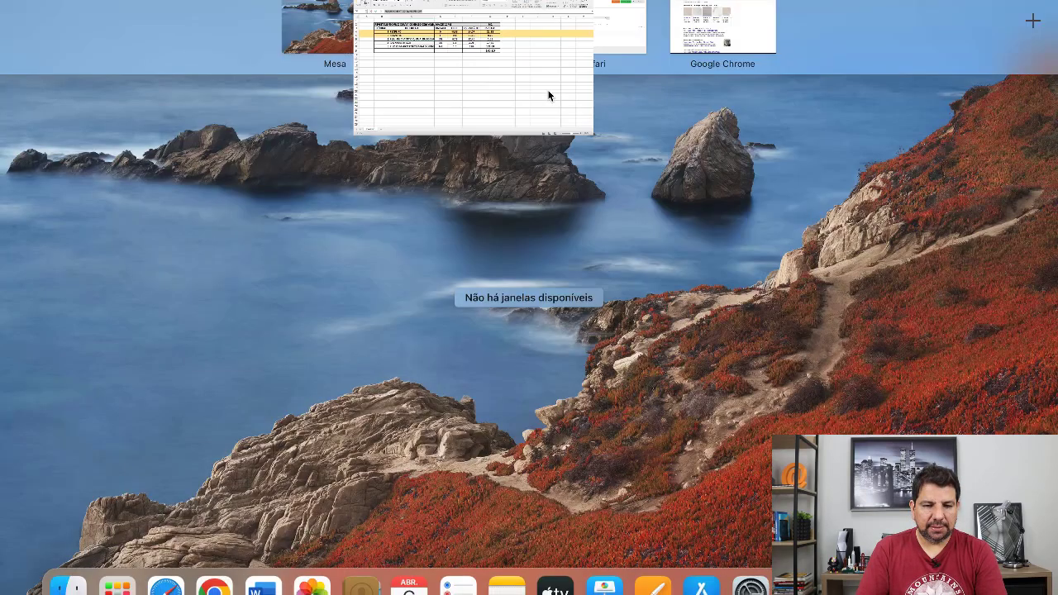
key(ctrl+Up)
click(598, 61)
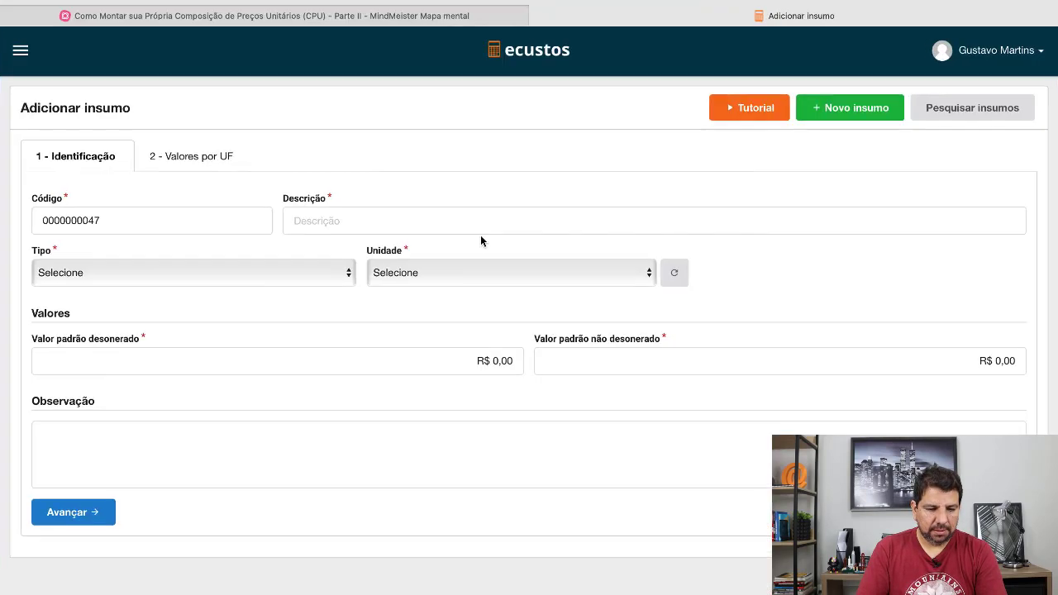
click(378, 220)
key(super+v)
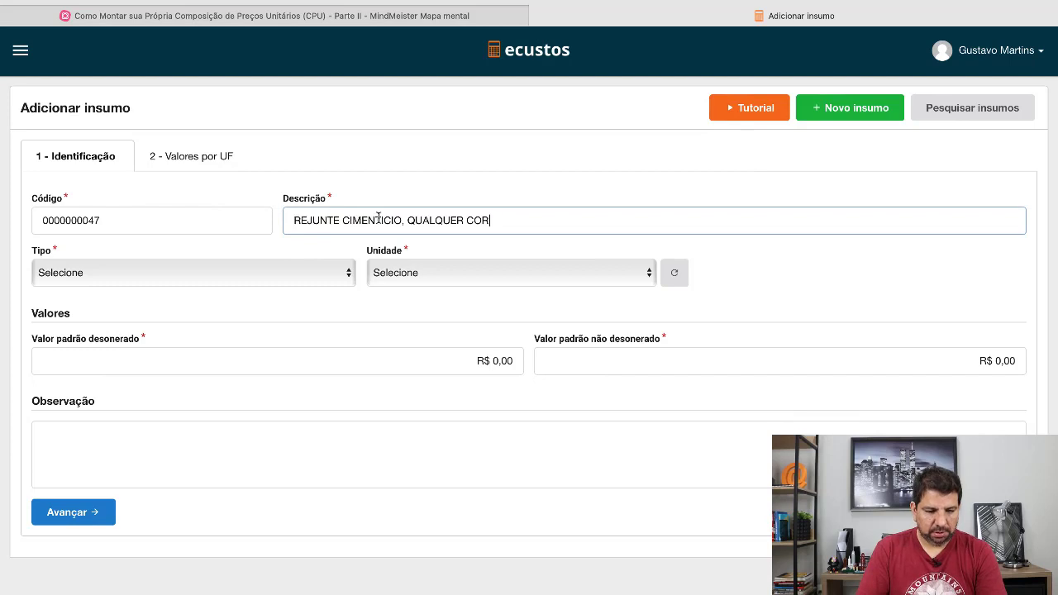
Step: Set the REJUNTE CIMENTICIO insumo's type to Material and its unit to KG
click(300, 273)
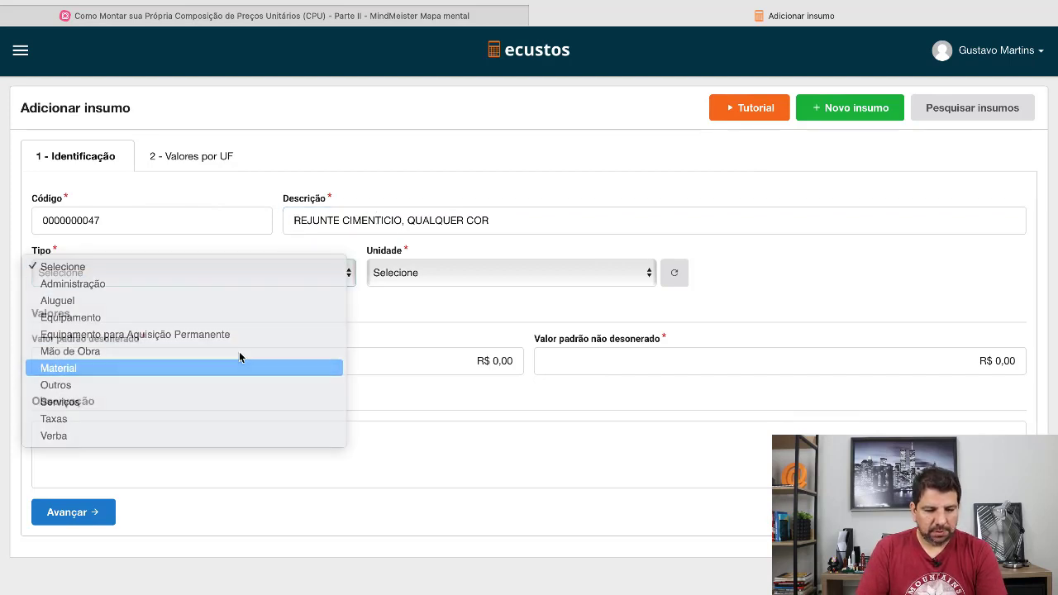
click(241, 364)
click(446, 273)
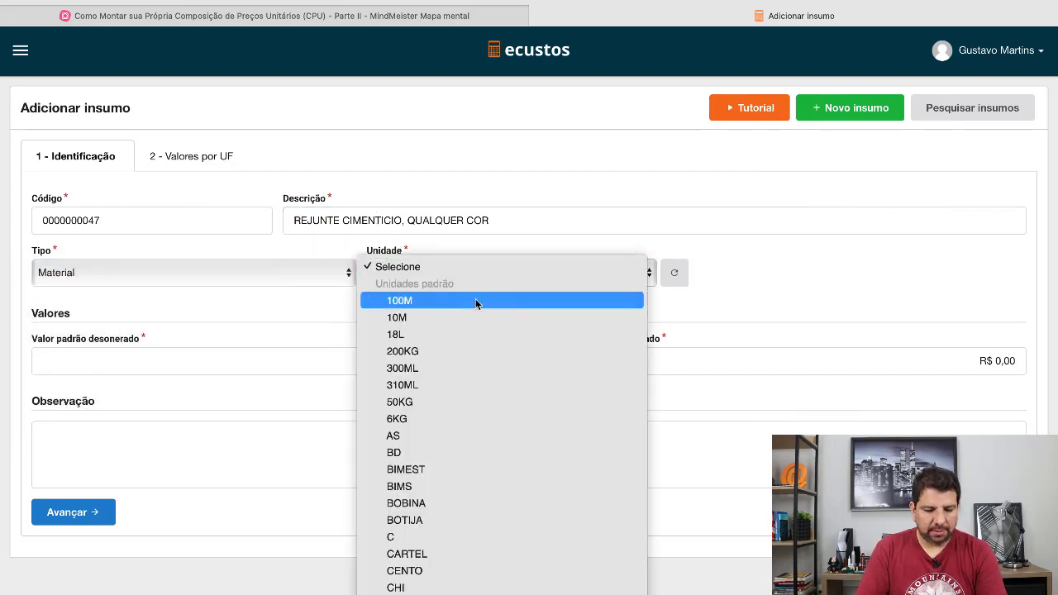
scroll(488, 439, down, 6)
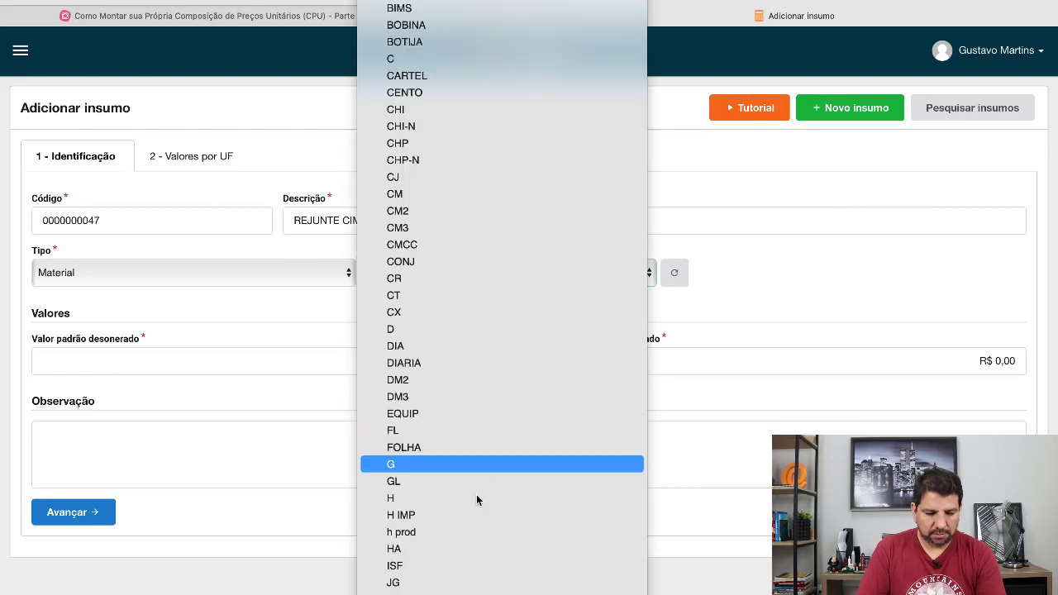
click(463, 585)
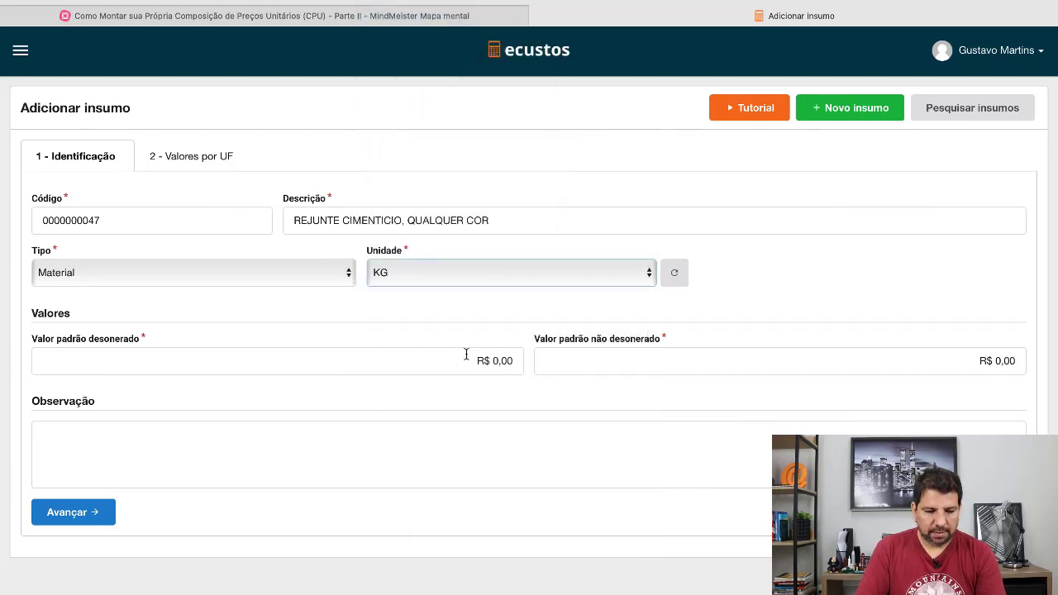
Step: Look up the rejunte's unit price in Excel and set both the desonerado and não desonerado default values in ecustos to R$ 12,46
click(466, 354)
key(super+a)
key(ctrl+Up)
click(495, 50)
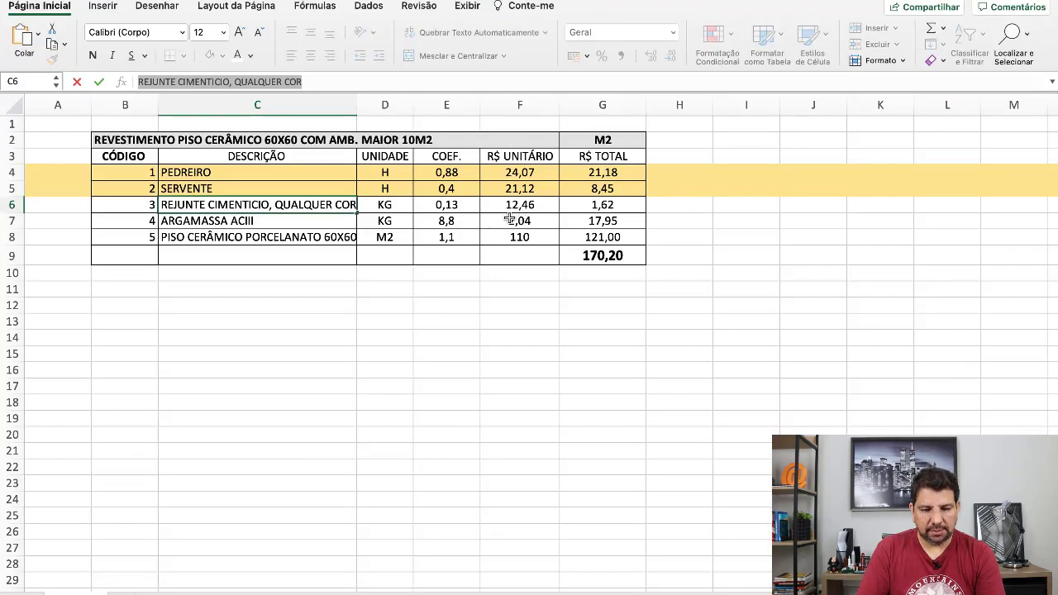
key(ctrl+Up)
click(722, 24)
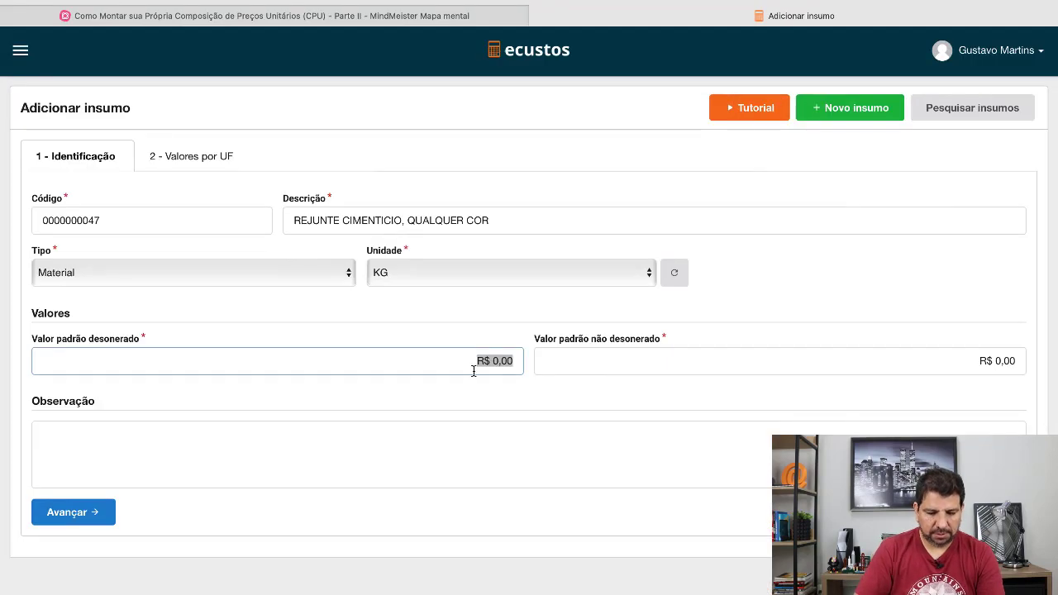
text(12)
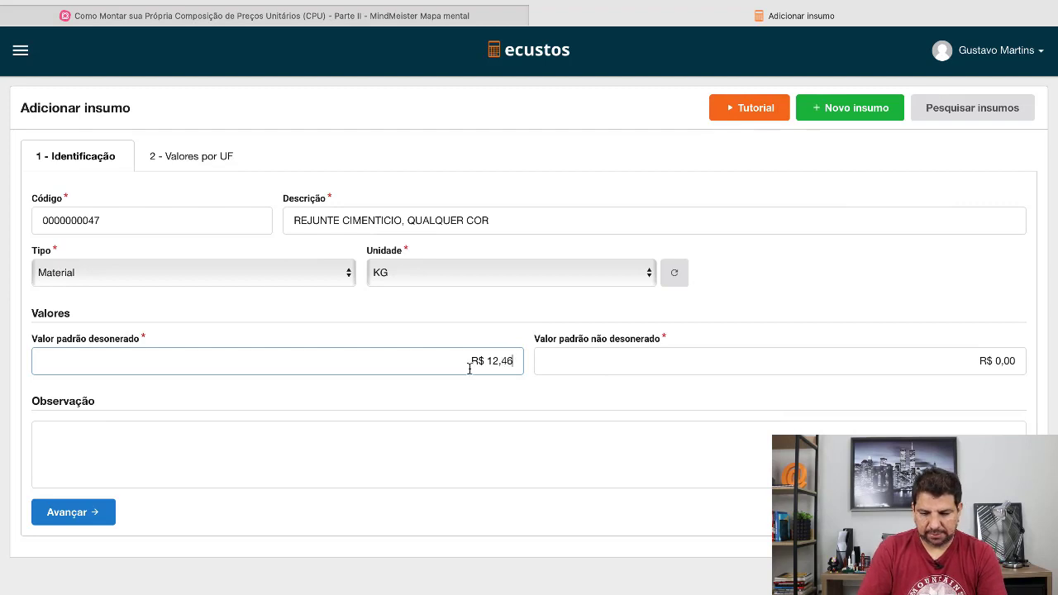
click(992, 359)
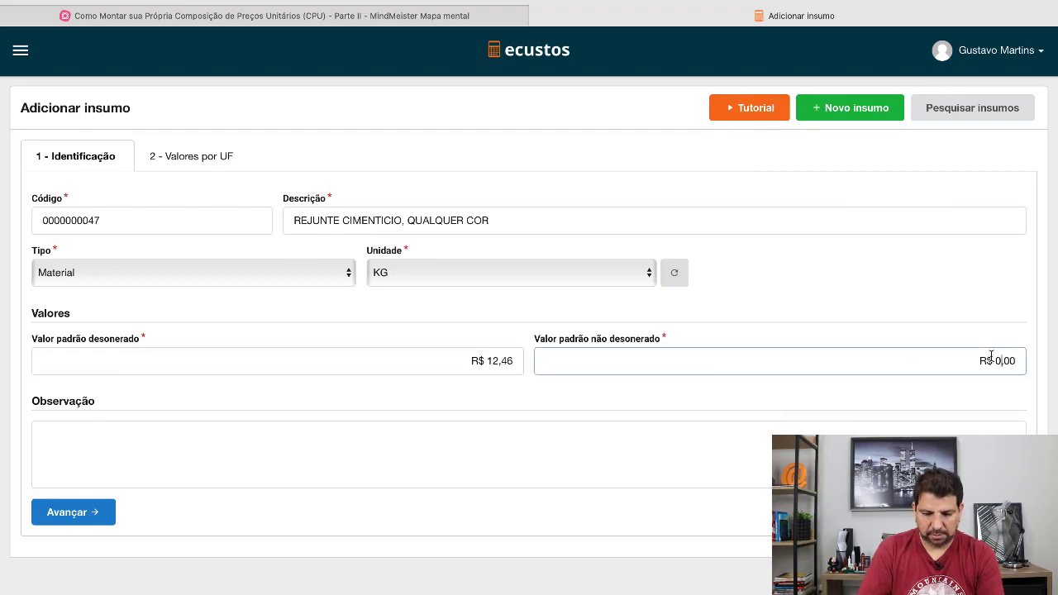
text(12)
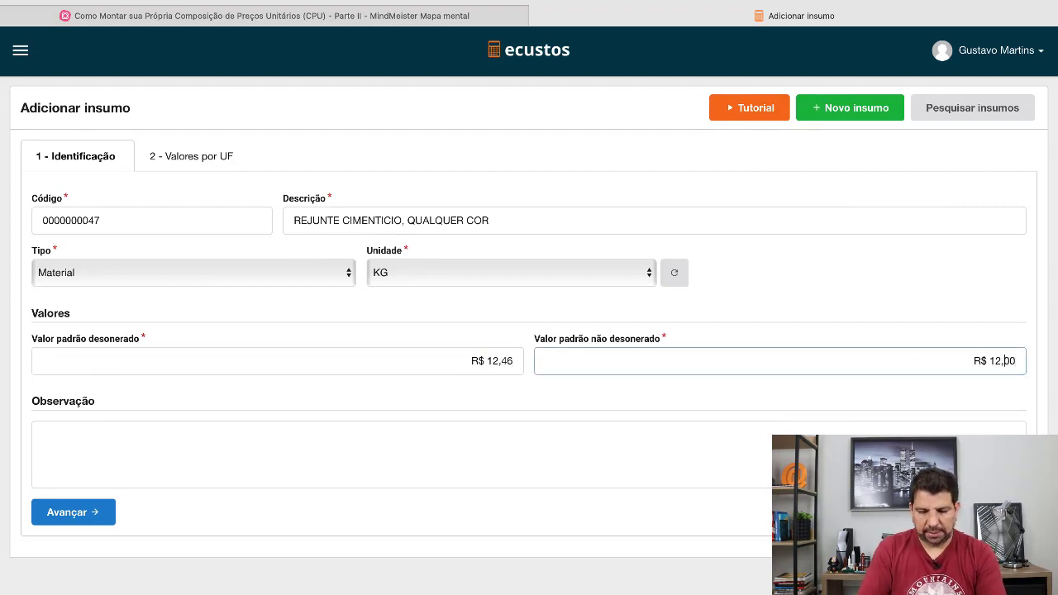
Step: Continue to the REJUNTE CIMENTICIO insumo's values per UF and save the insumo
click(64, 519)
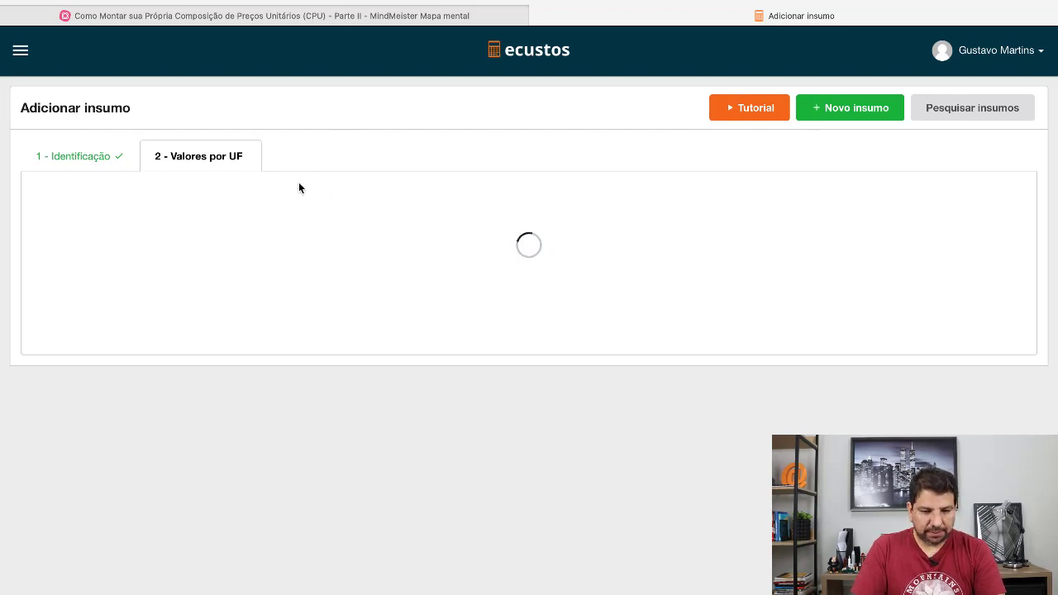
scroll(177, 517, down, 10)
scroll(176, 517, down, 5)
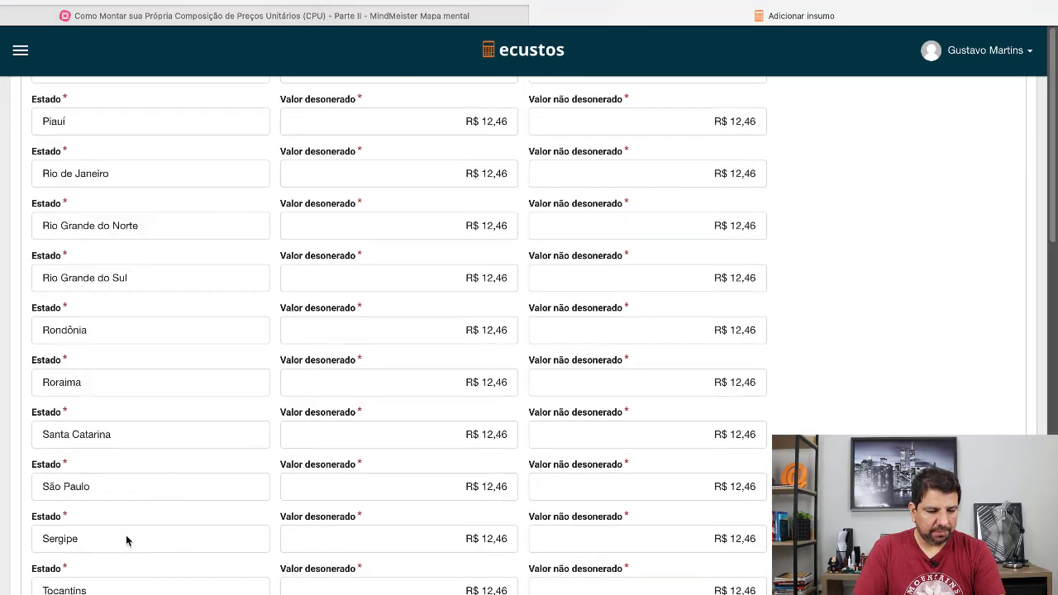
Step: Start another new insumo and copy ARGAMASSA ACIII from the Excel sheet into its description in ecustos
scroll(522, 236, up, 15)
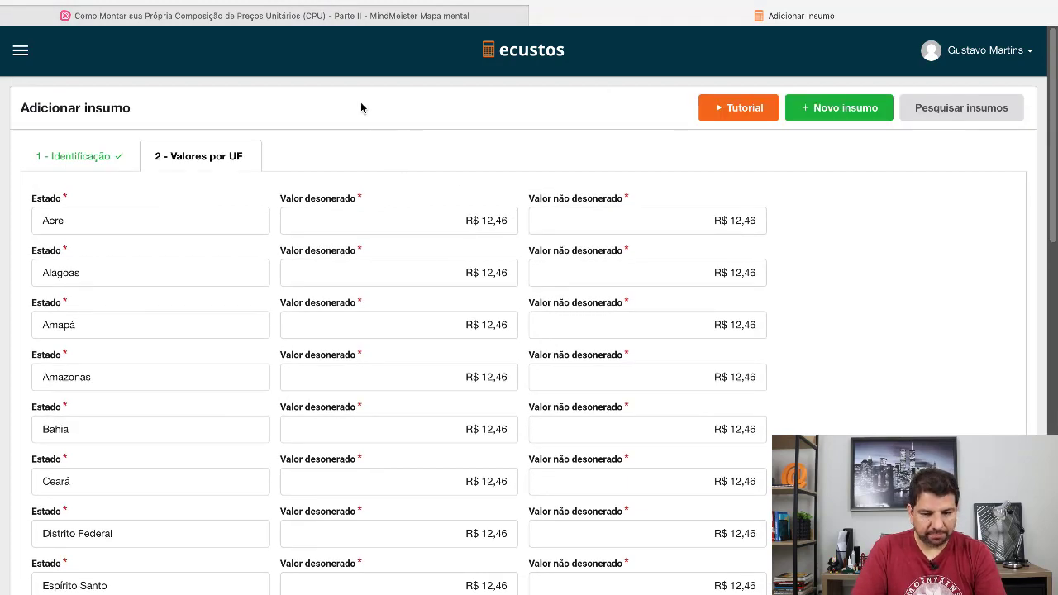
click(841, 108)
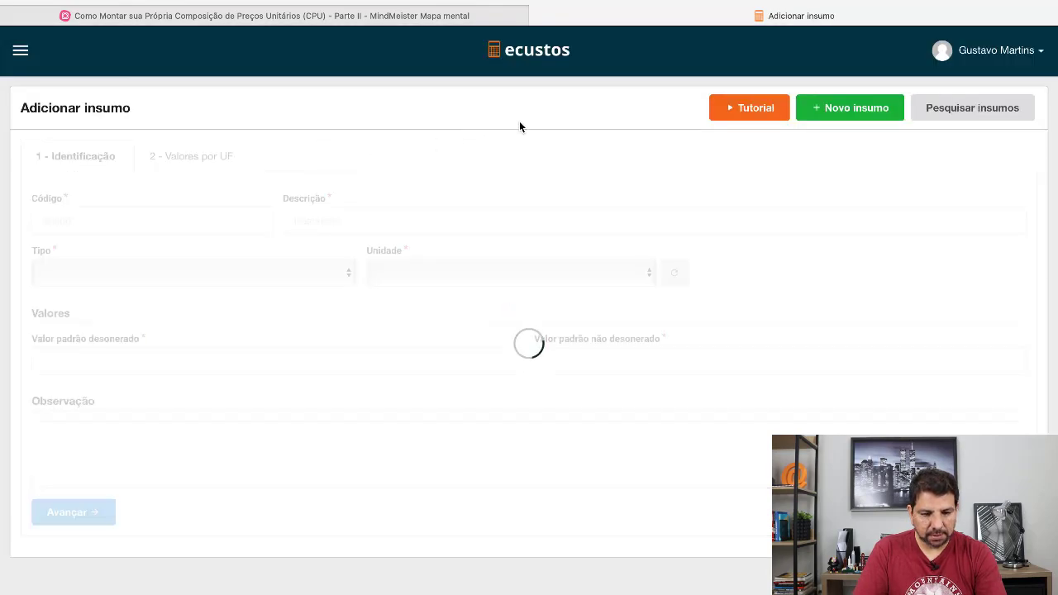
key(ctrl+Up)
click(476, 44)
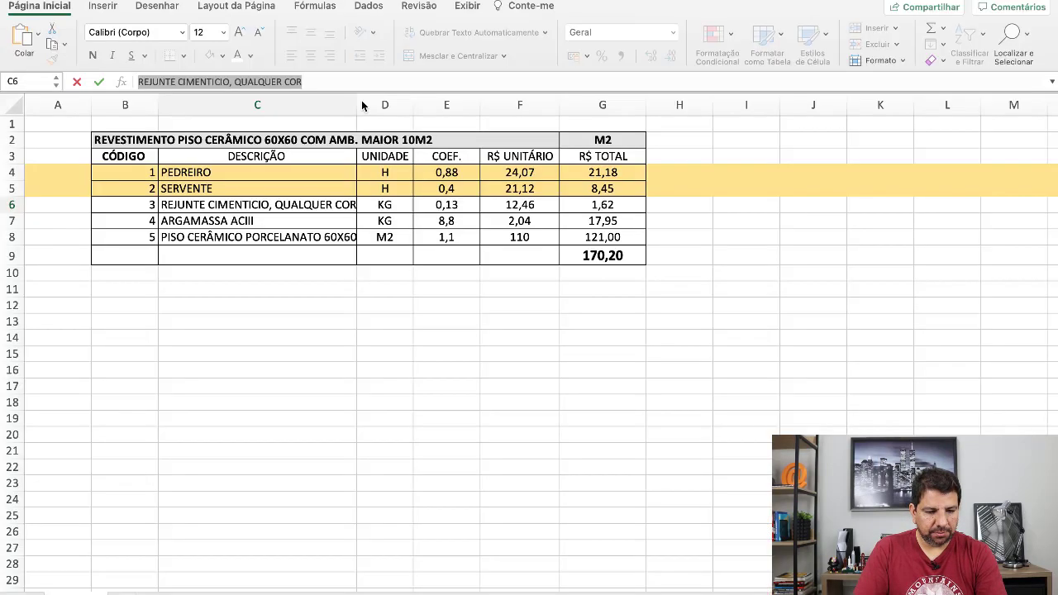
click(238, 220)
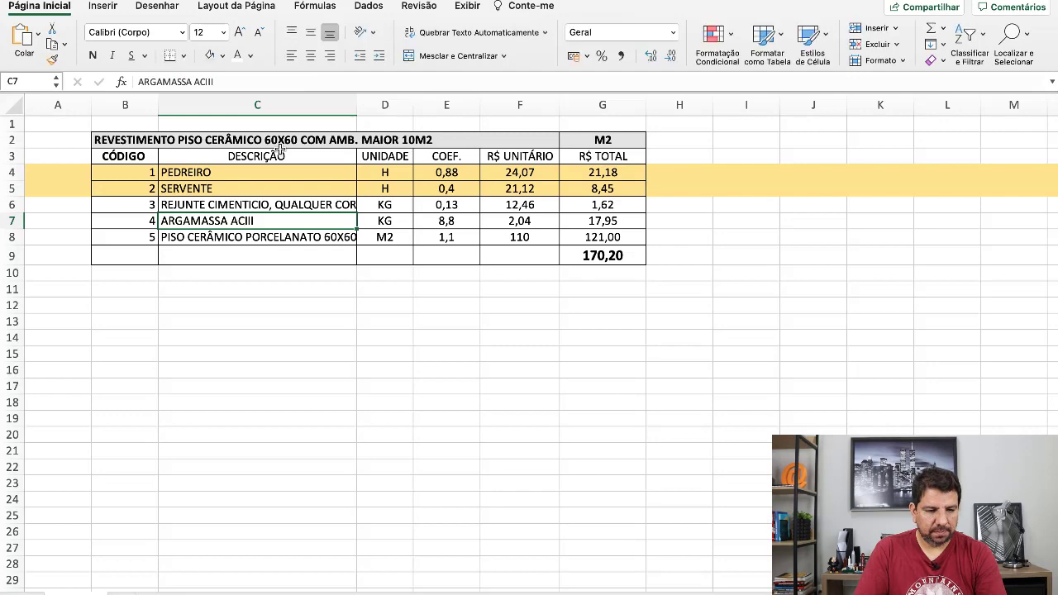
triple_click(223, 79)
key(super+c)
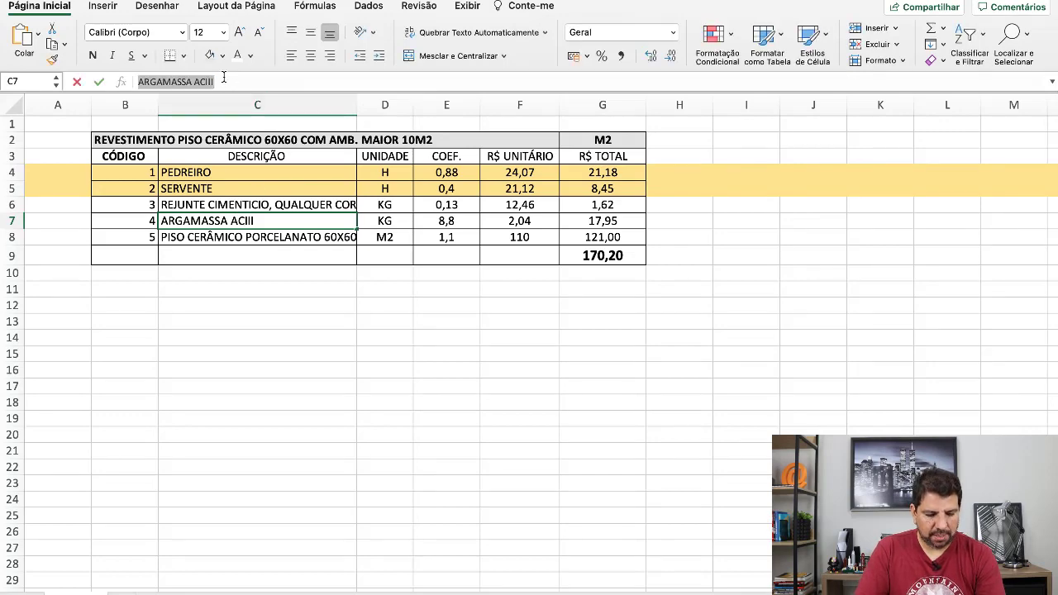
key(ctrl+Up)
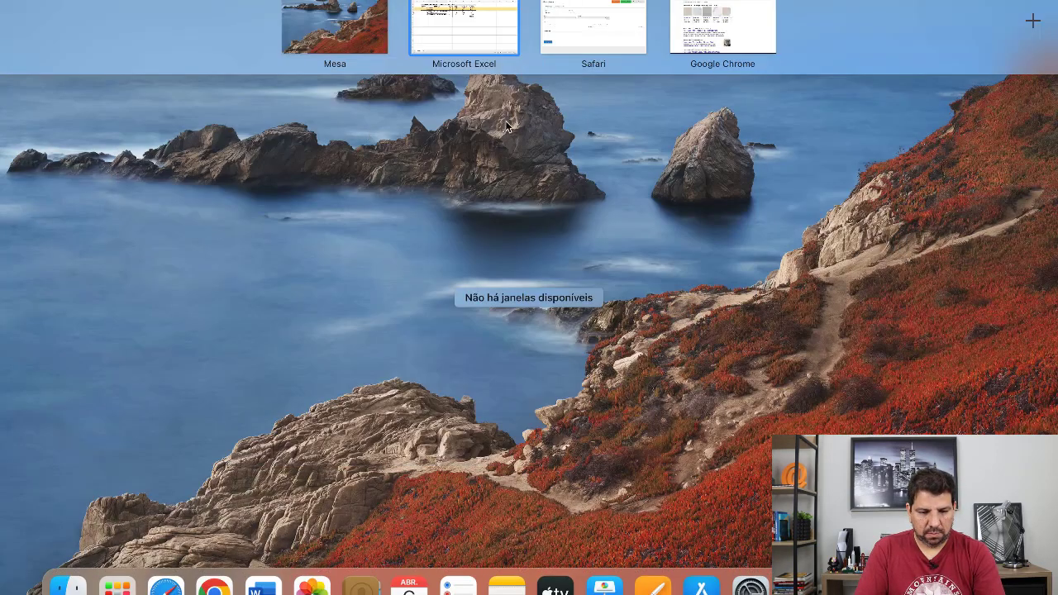
click(585, 37)
click(316, 222)
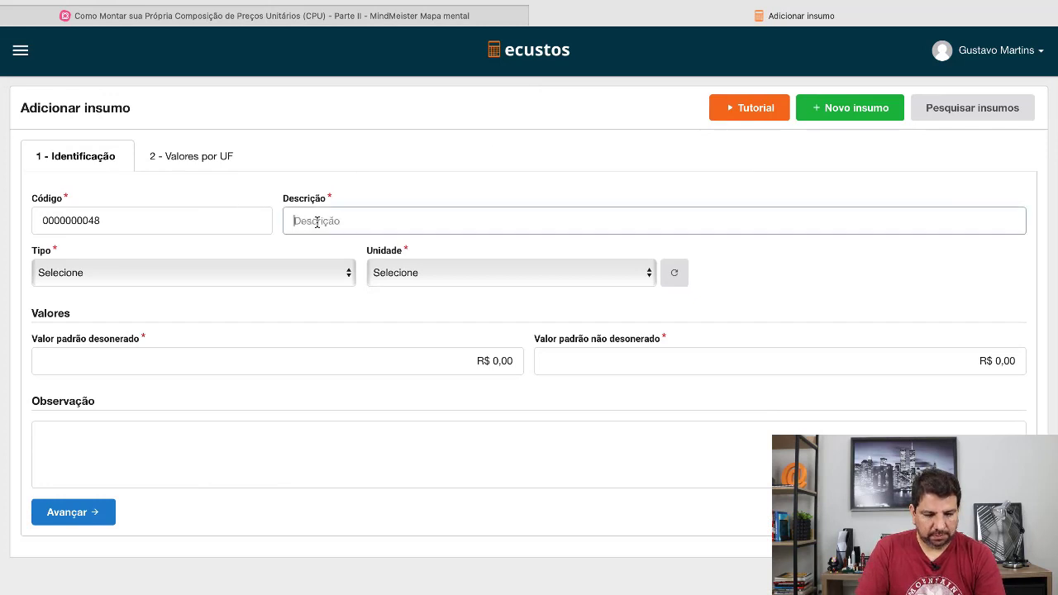
key(super+v)
Step: Set both the desonerado and não desonerado default values of the ARGAMASSA ACIII insumo to R$ 2,04
click(465, 349)
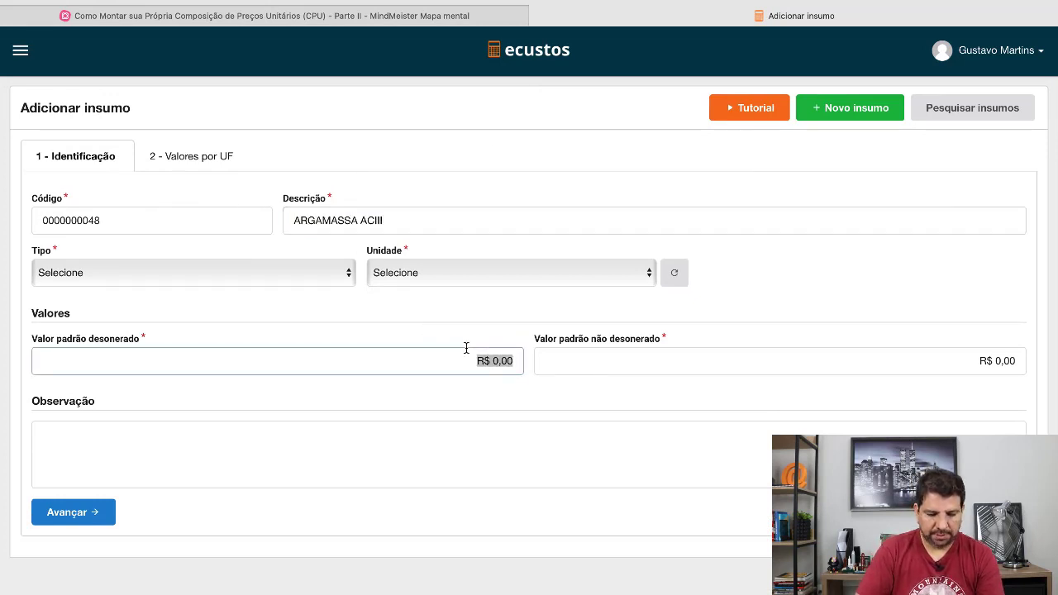
text(2,04)
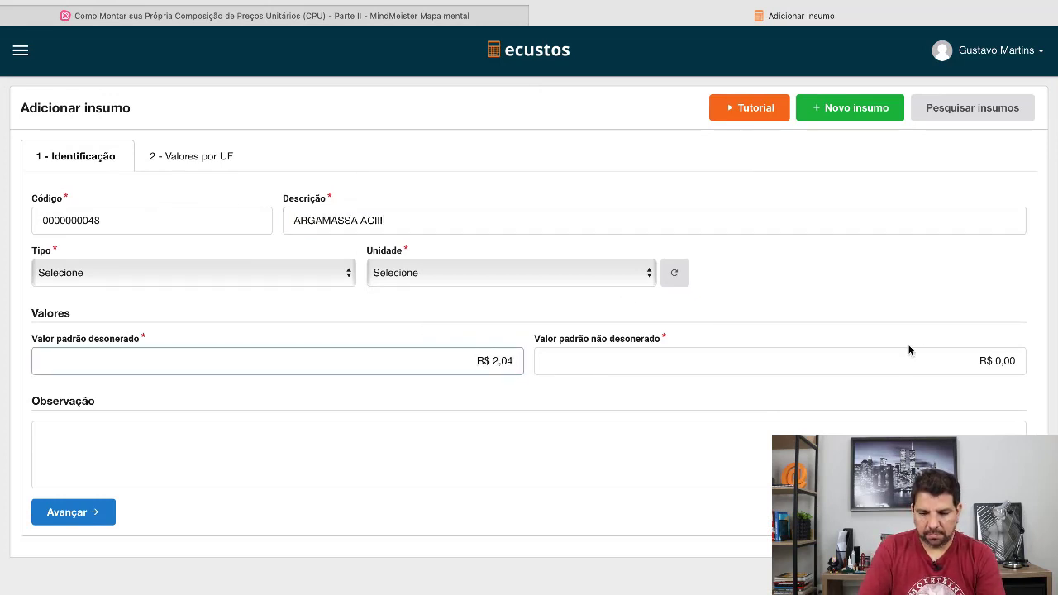
click(965, 362)
text(2)
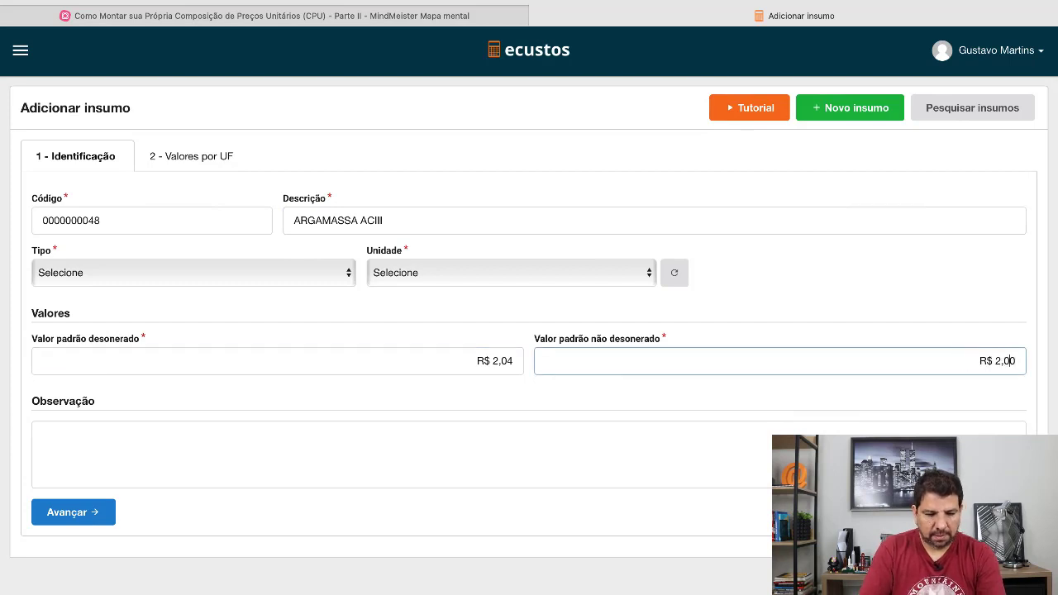
Step: Set the ARGAMASSA ACIII insumo's type to Material and its unit to KG
click(286, 281)
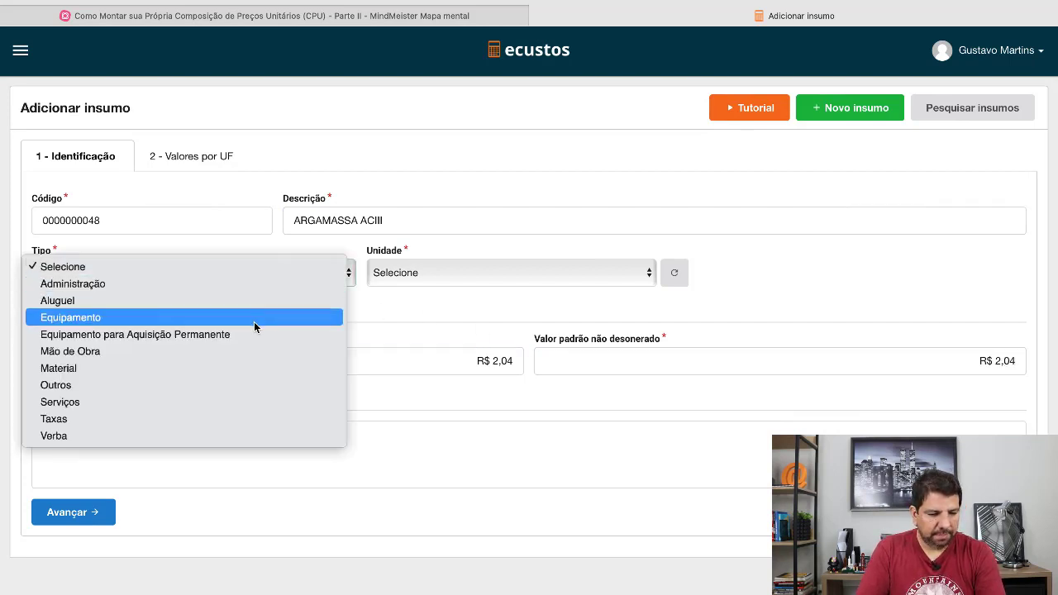
click(252, 367)
click(501, 278)
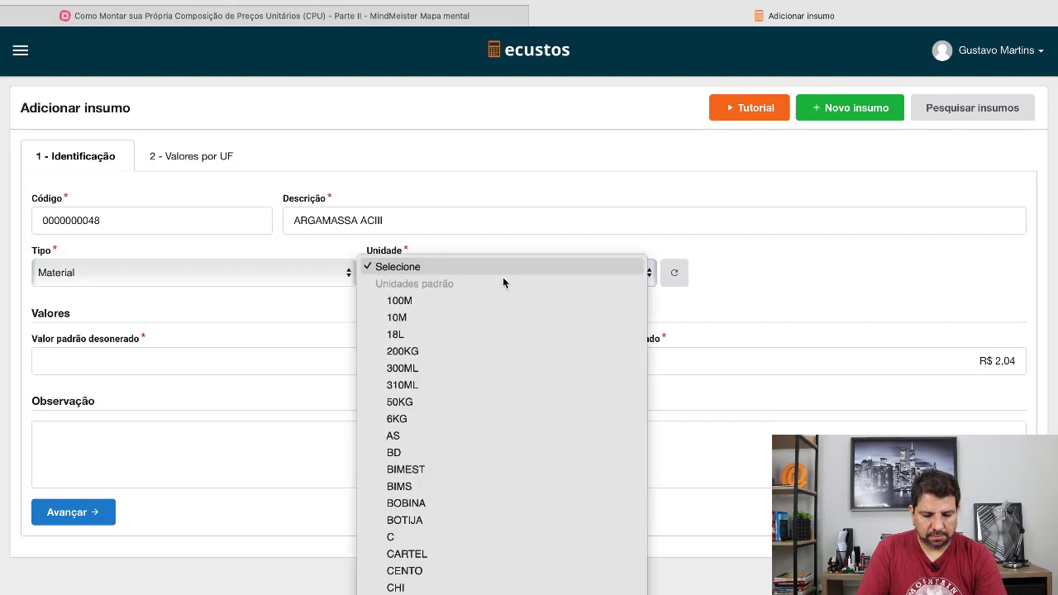
scroll(499, 282, down, 5)
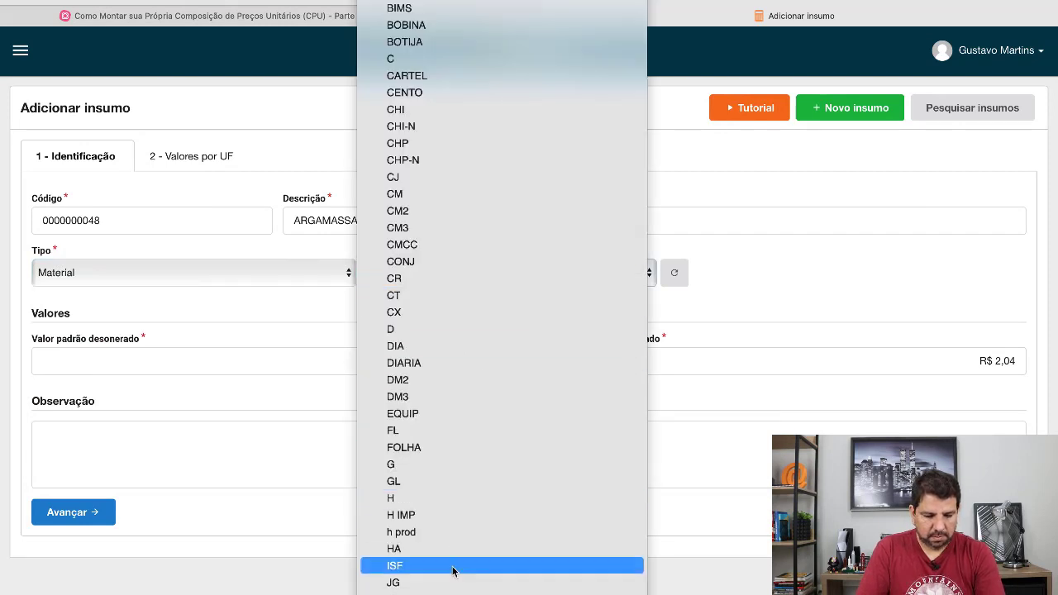
click(277, 561)
key(k)
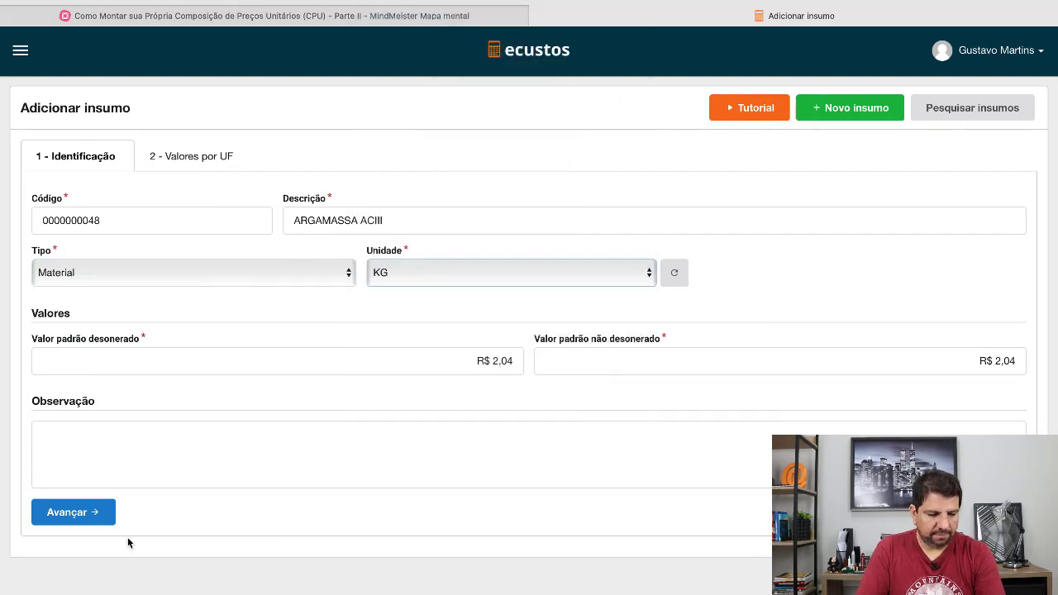
Step: Continue to the ARGAMASSA ACIII insumo's values per UF and save the insumo
click(99, 518)
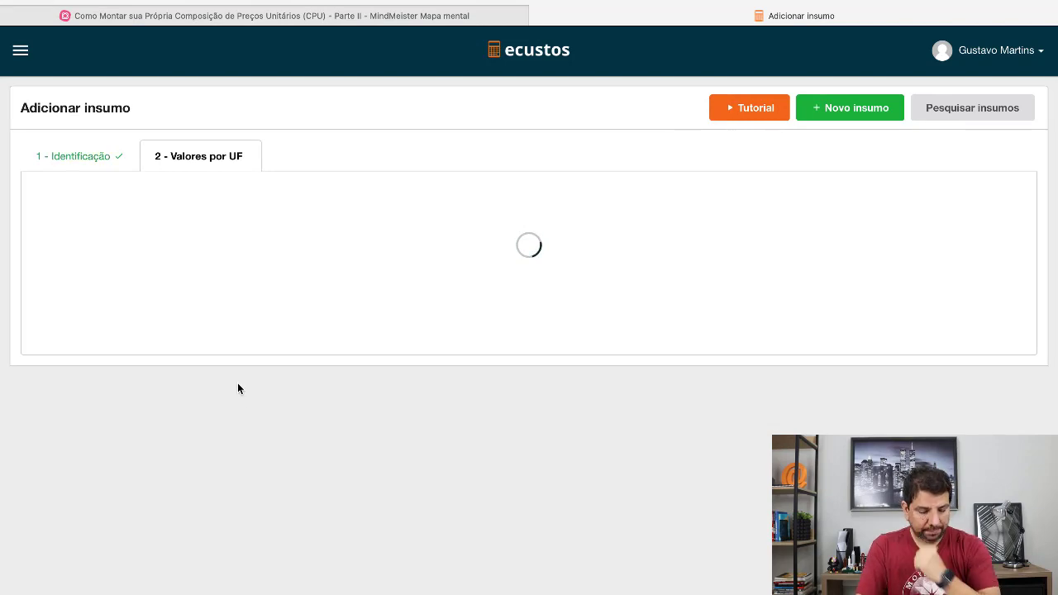
scroll(165, 399, down, 12)
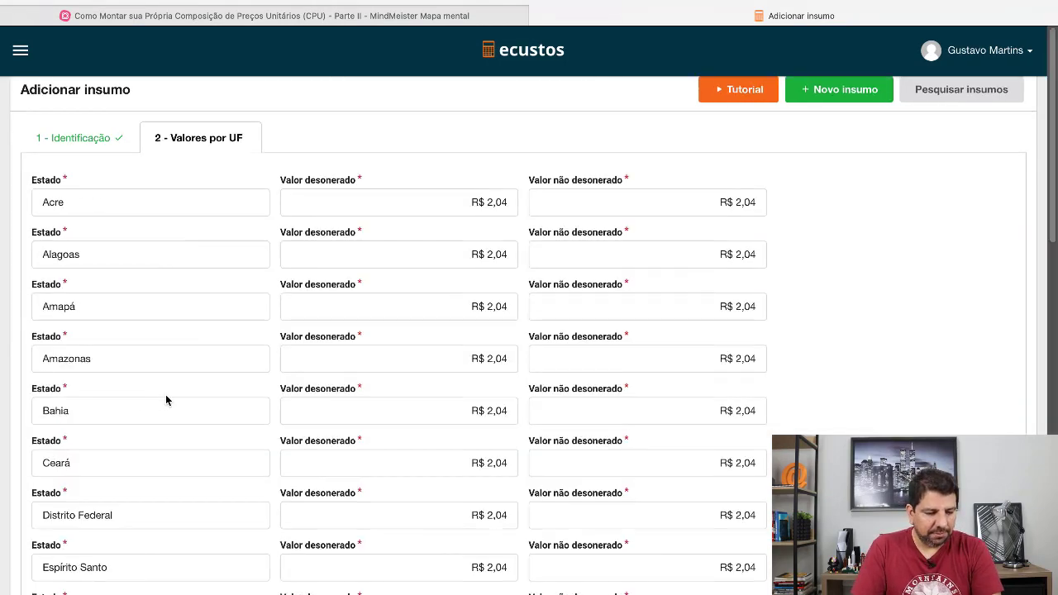
click(62, 551)
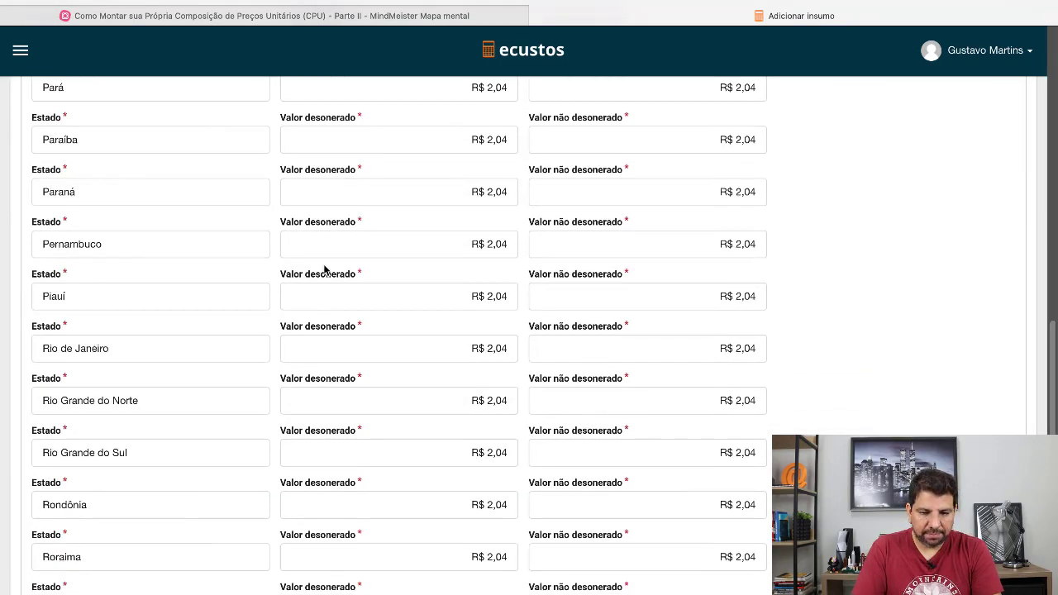
Step: Start another new insumo in ecustos, and copy the description PISO CERÂMICO PORCELANATO 60X60 from cell C8 of the Excel sheet
click(829, 116)
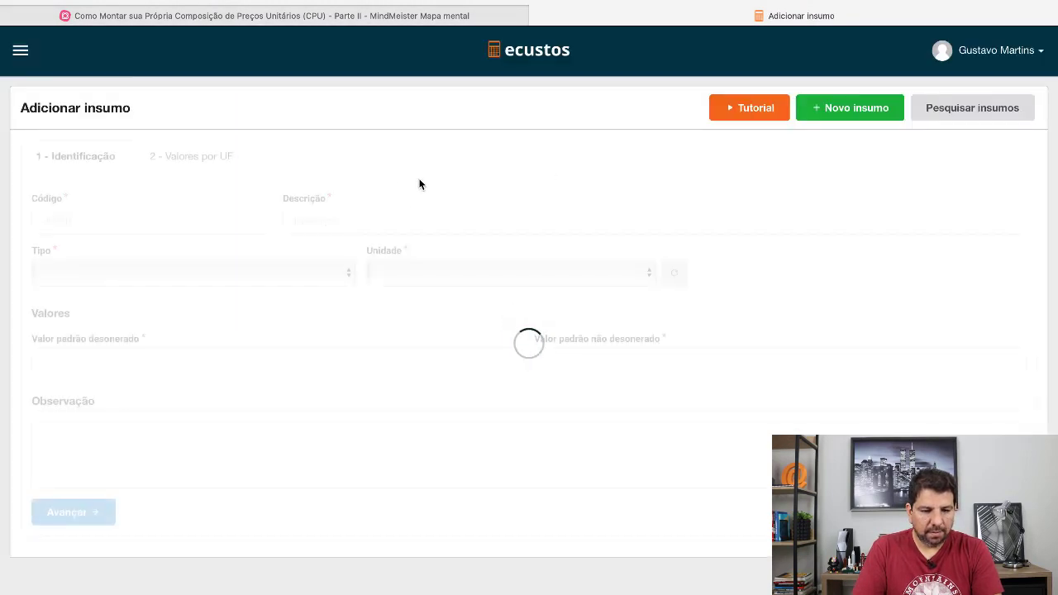
key(ctrl+Up)
click(448, 46)
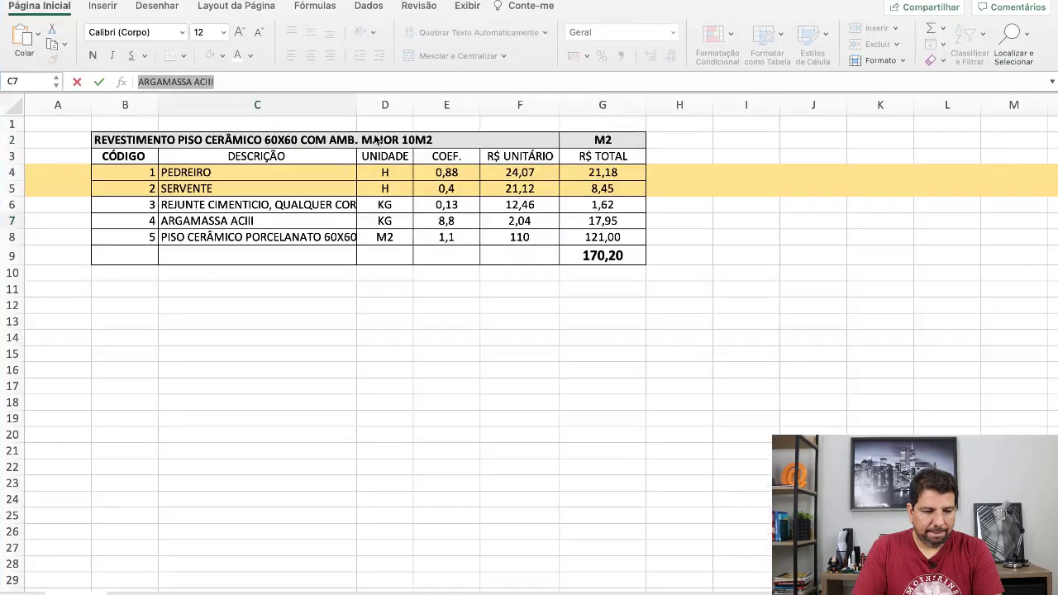
double_click(264, 222)
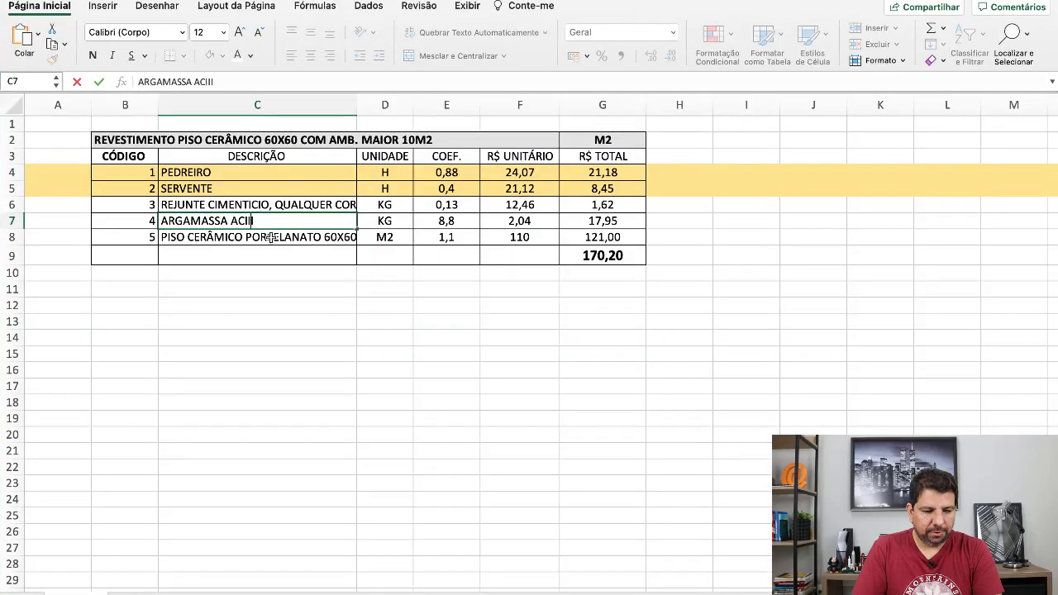
click(271, 237)
click(318, 82)
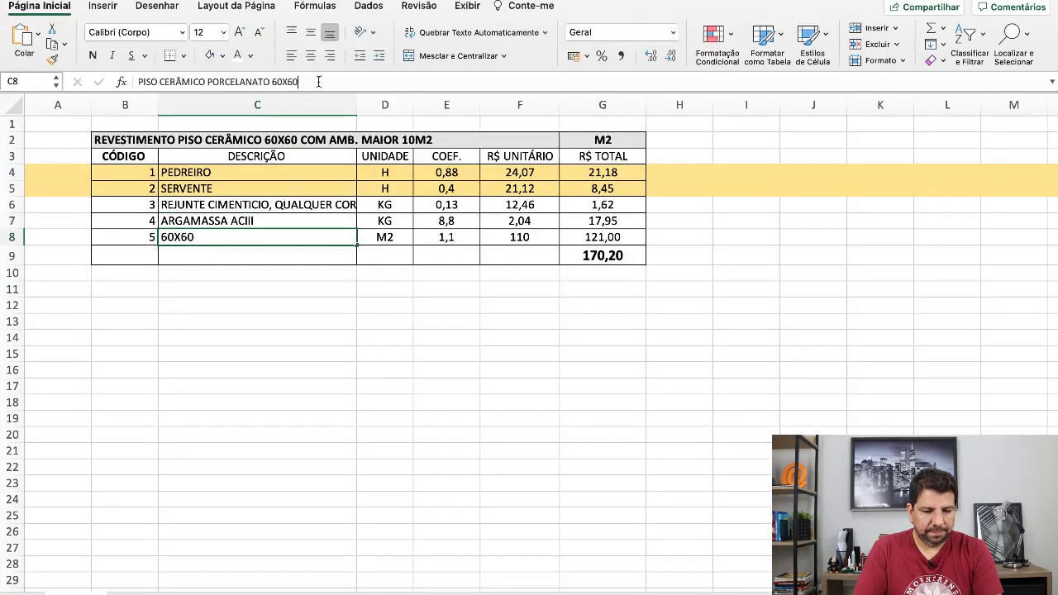
key(shift+alt+Left)
key(shift+alt+Left)
key(shift+alt+Left)
key(shift+alt+Left)
key(super+c)
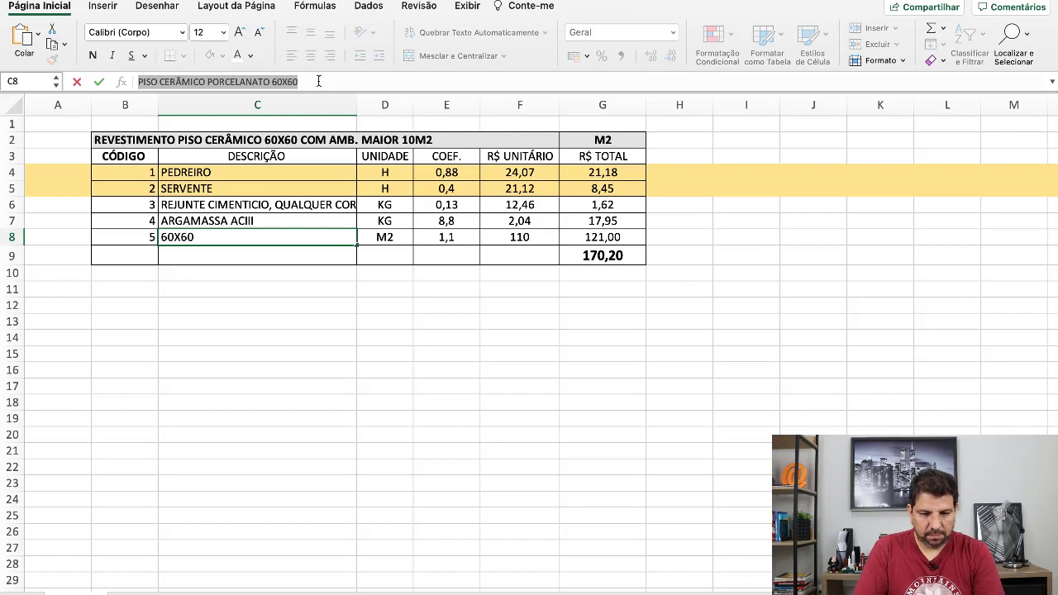
Step: Switch back to ecustos and paste PISO CERÂMICO PORCELANATO 60X60 as the new insumo's description
key(ctrl+Up)
click(594, 42)
click(429, 220)
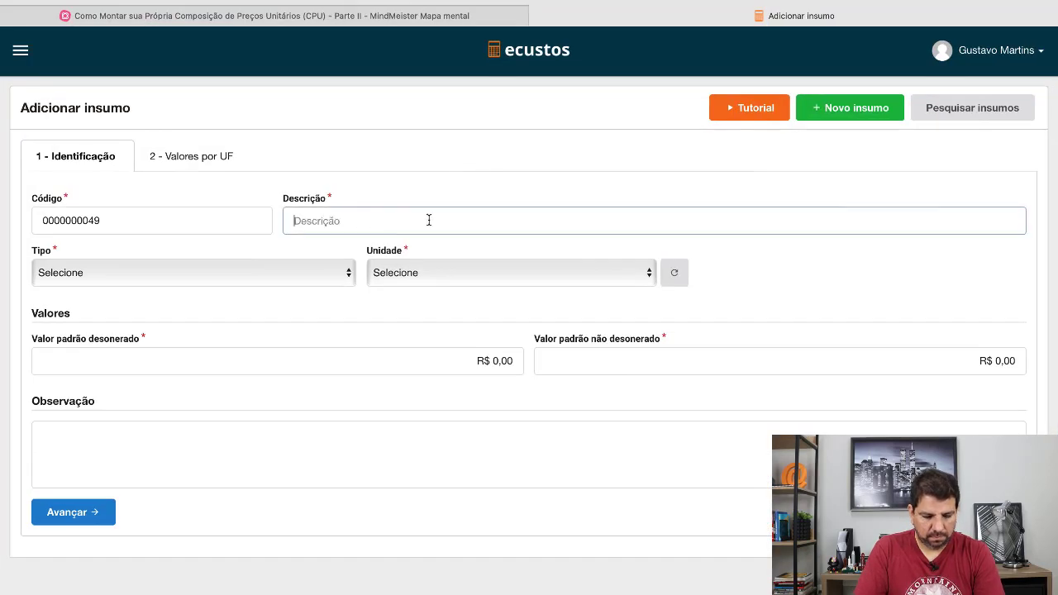
key(super+v)
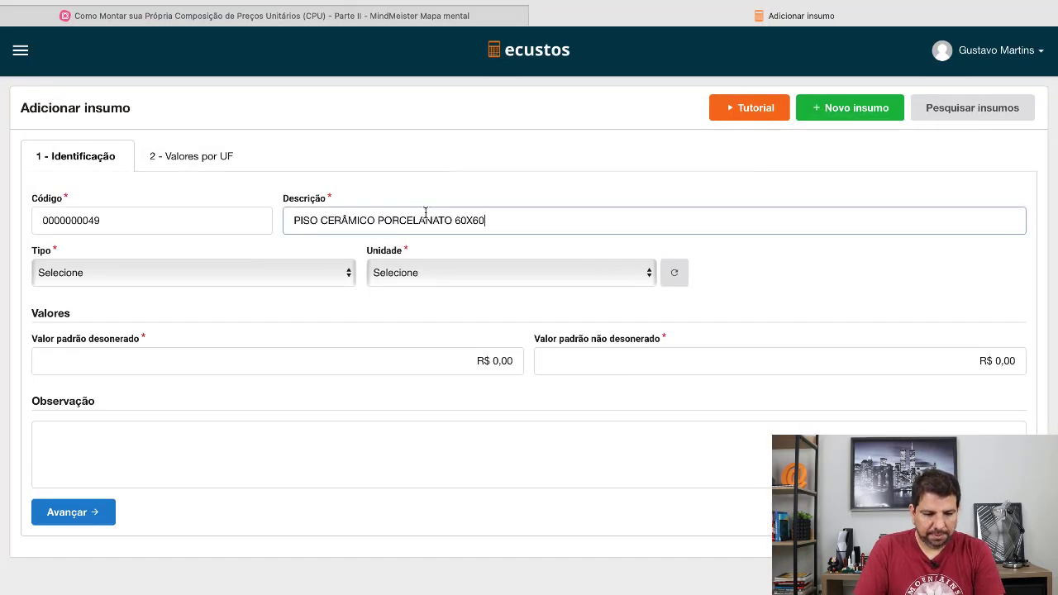
Step: Set the PISO CERÂMICO PORCELANATO 60X60 insumo's type to Material and its unit to M2
click(284, 280)
click(188, 365)
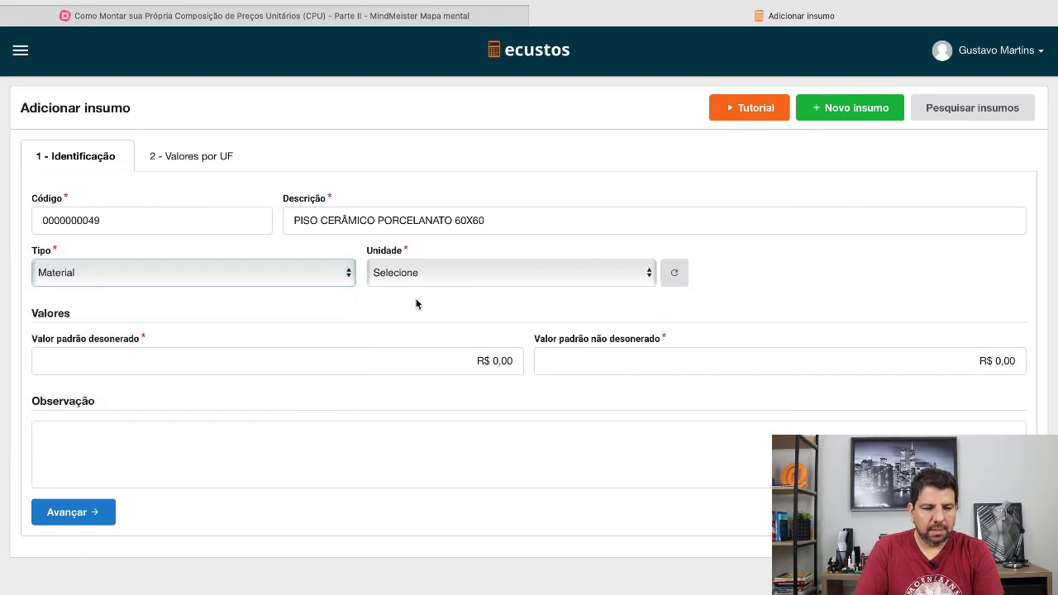
click(461, 274)
scroll(449, 429, down, 12)
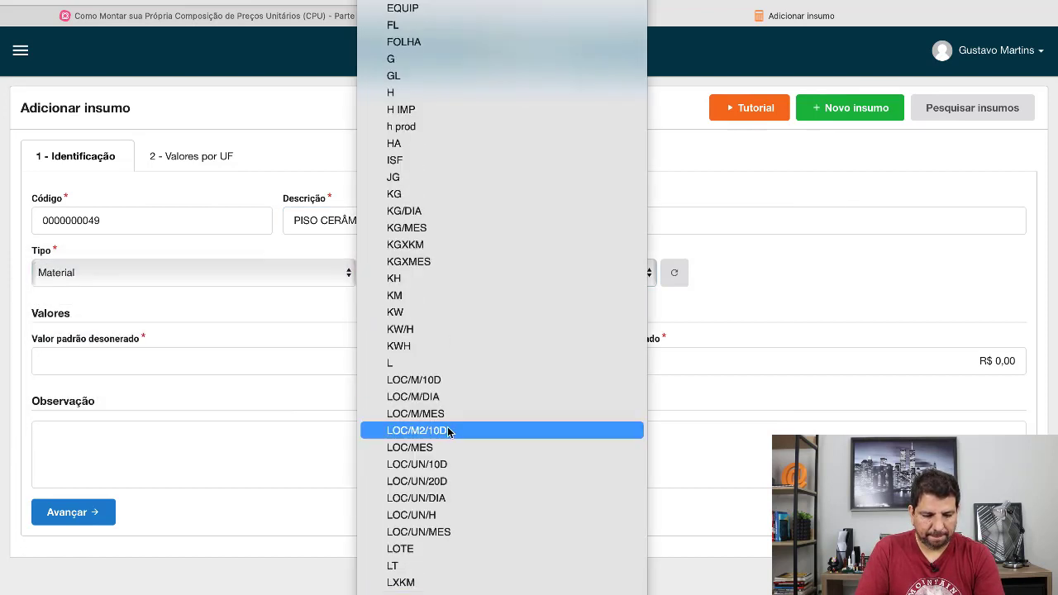
scroll(447, 428, down, 5)
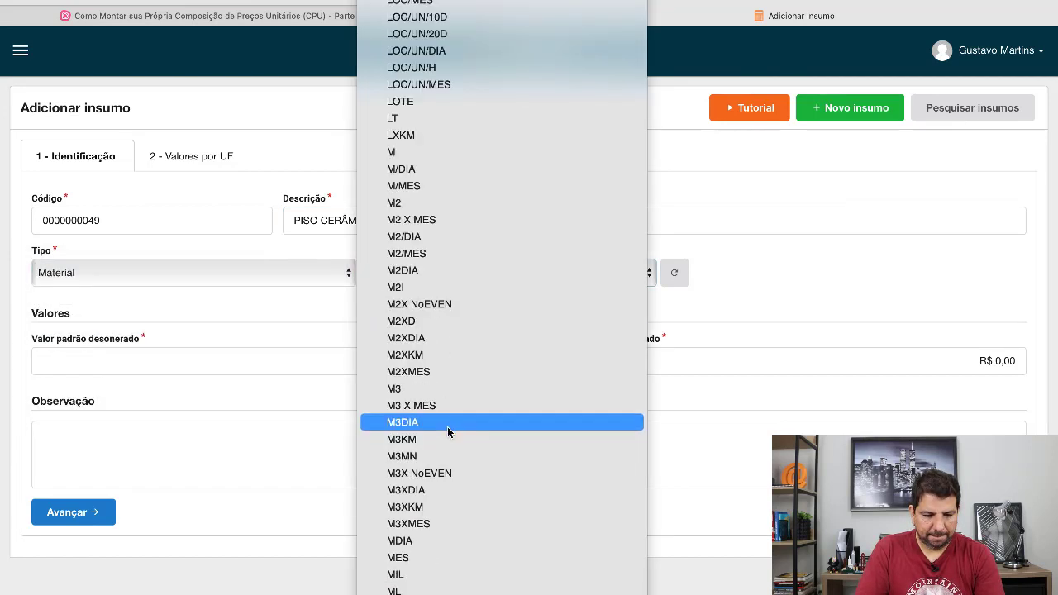
click(447, 206)
Step: Check the porcelanato's price in the Excel sheet and set both its desonerado and não desonerado default values to R$ 121,00 in ecustos
key(ctrl+Up)
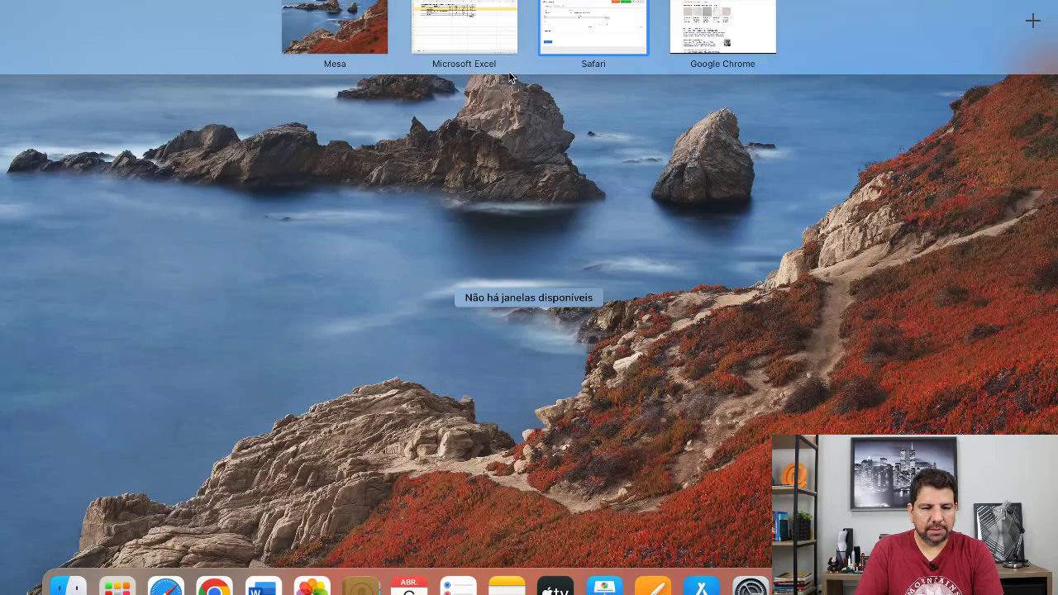
click(481, 60)
key(ctrl+Up)
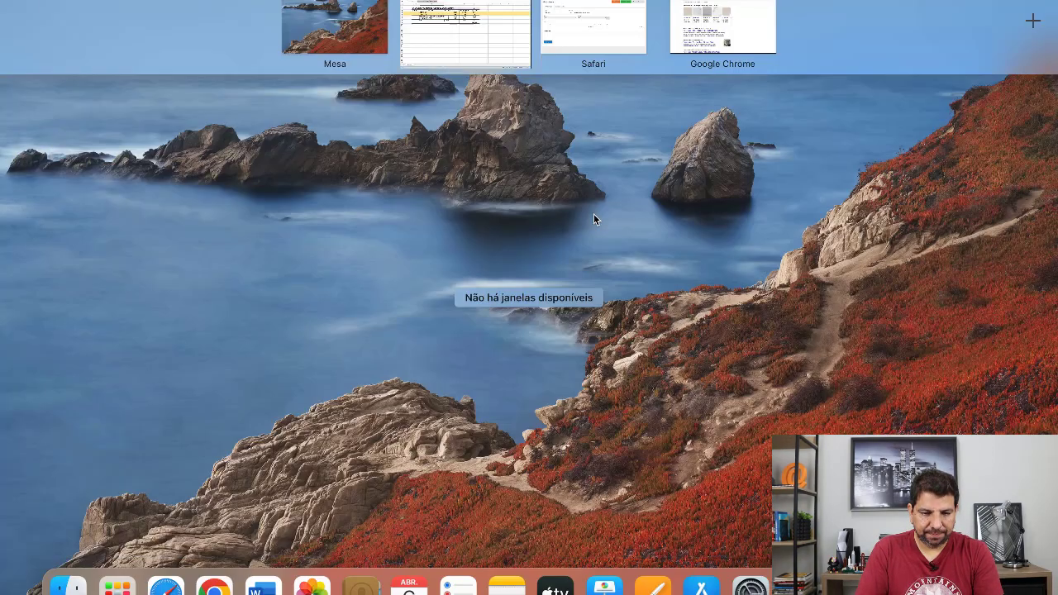
click(590, 67)
click(490, 365)
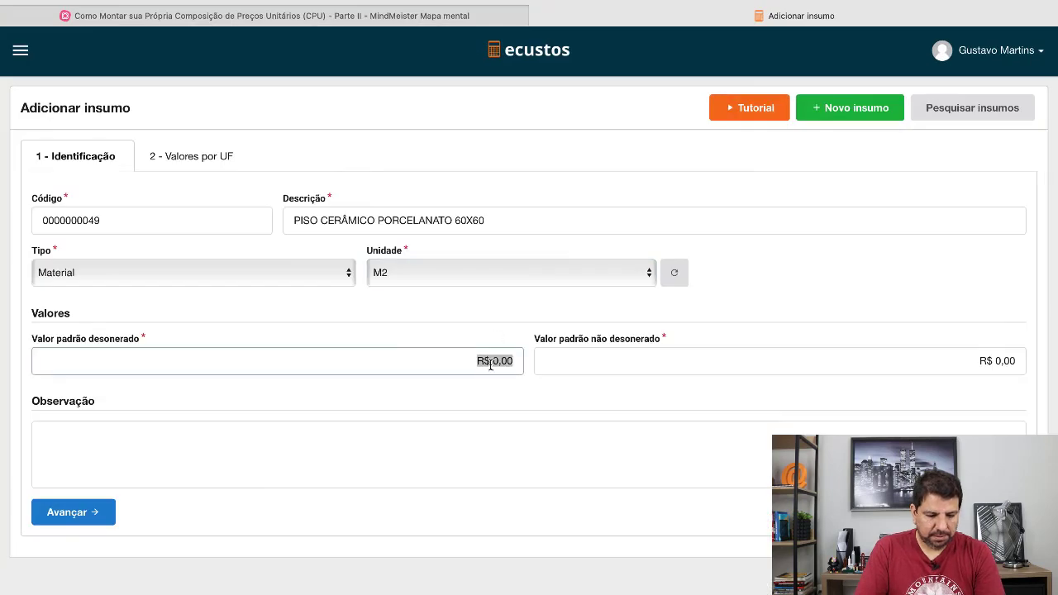
text(121)
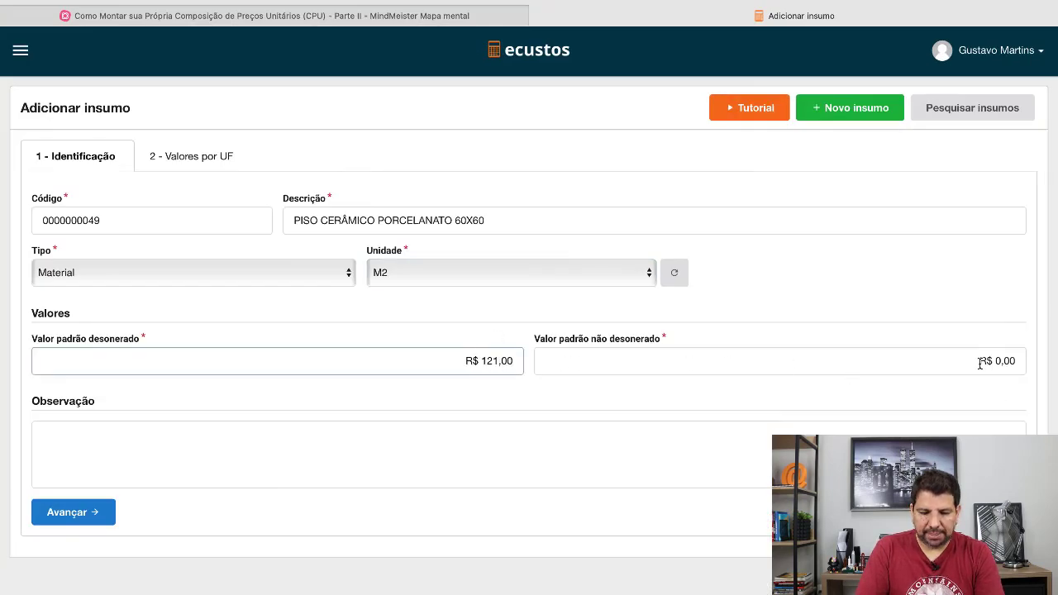
drag(978, 360, 1023, 368)
text(121)
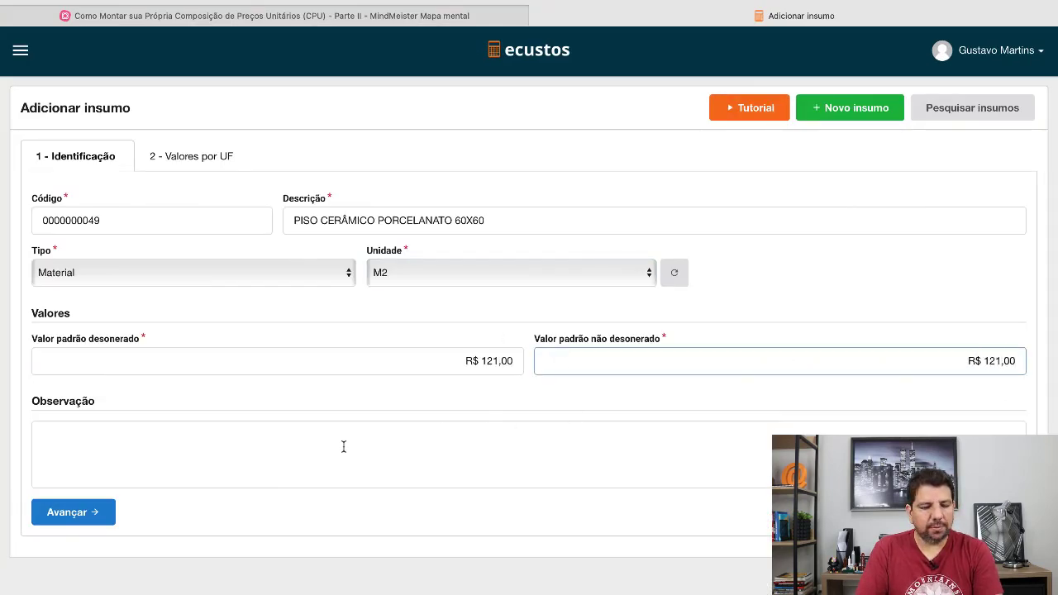
Step: Continue to the PISO CERÂMICO PORCELANATO 60X60 insumo's values per UF and save the insumo
click(83, 512)
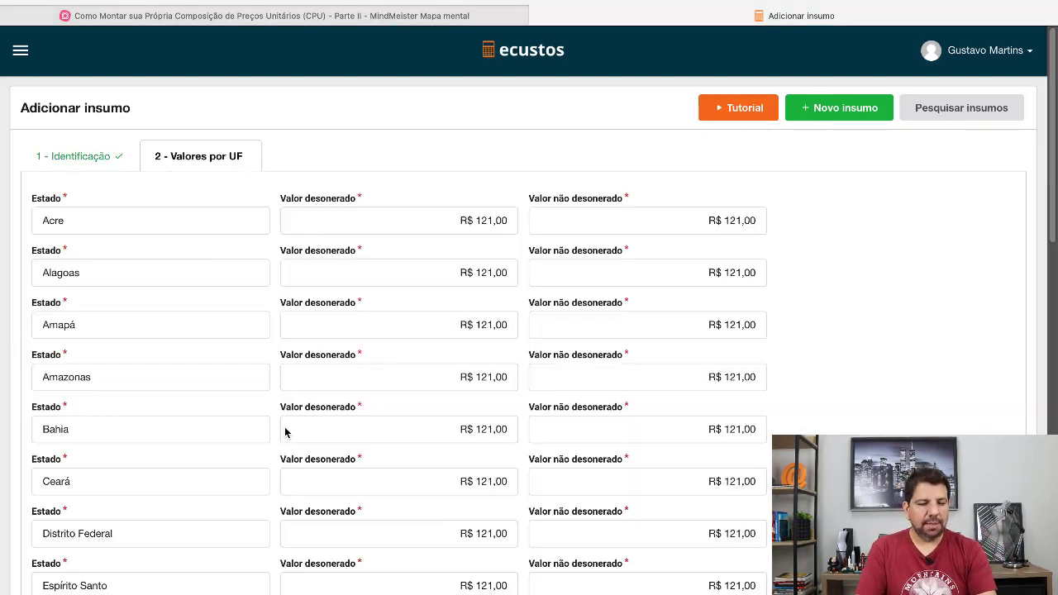
scroll(236, 451, down, 12)
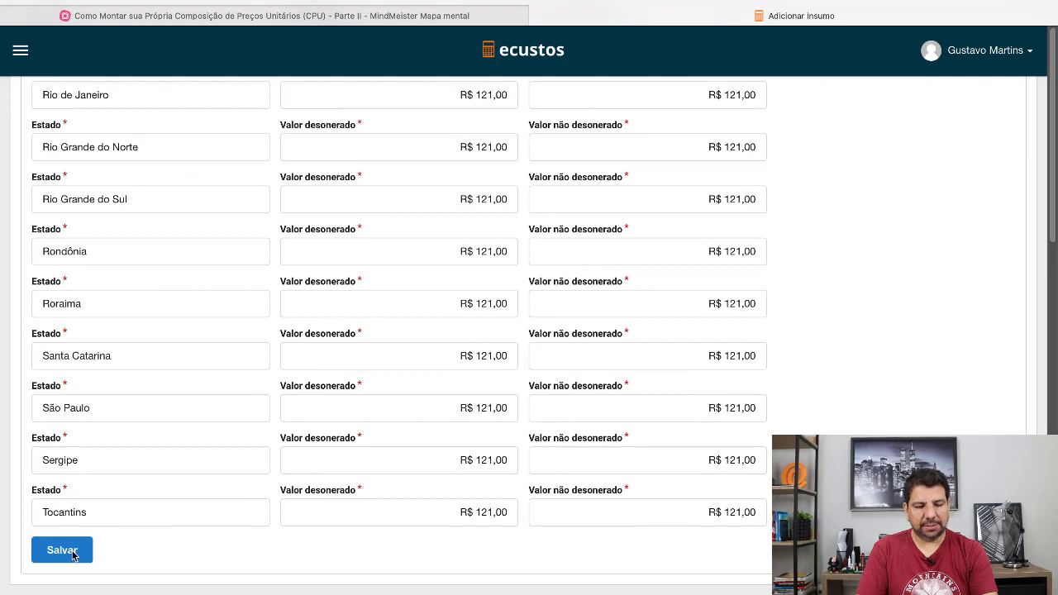
scroll(154, 504, up, 15)
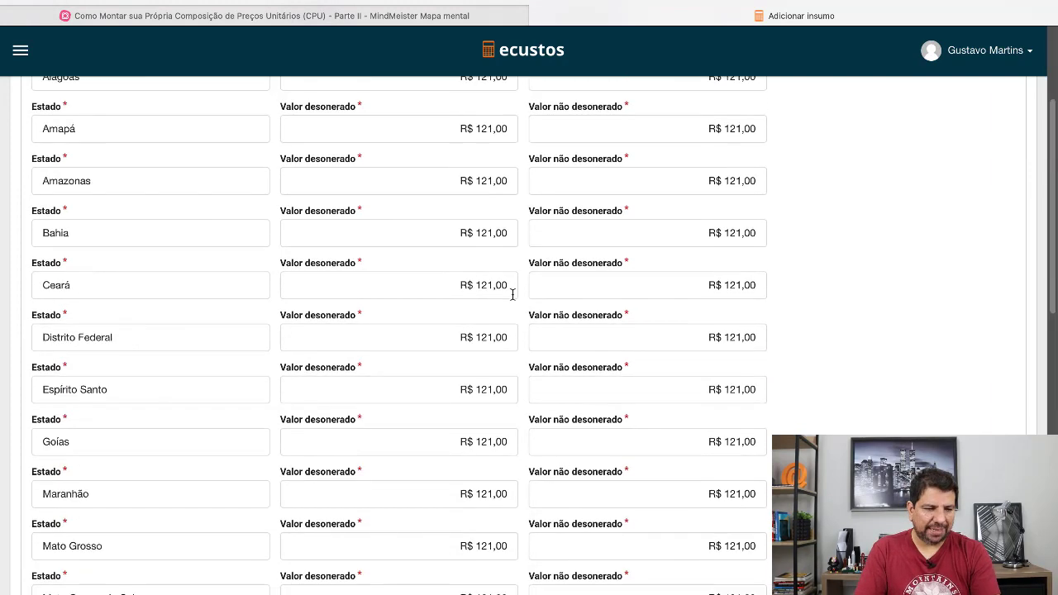
Step: Start a new composition in ecustos, and copy the title REVESTIMENTO PISO CERÂMICO 60X60 COM AMB. MAIOR 10M2 from the Excel sheet
click(23, 50)
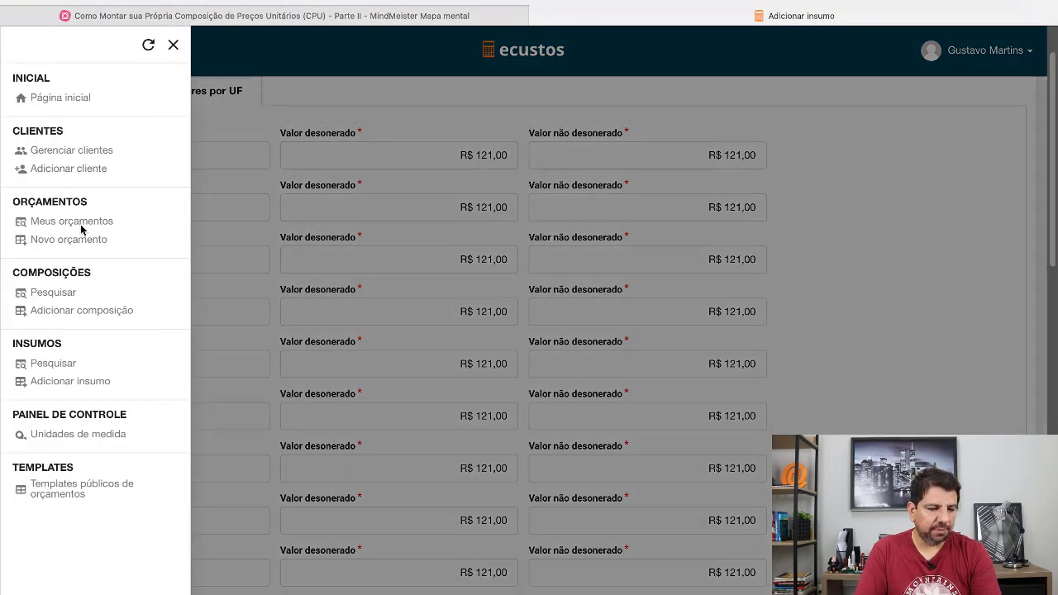
click(97, 310)
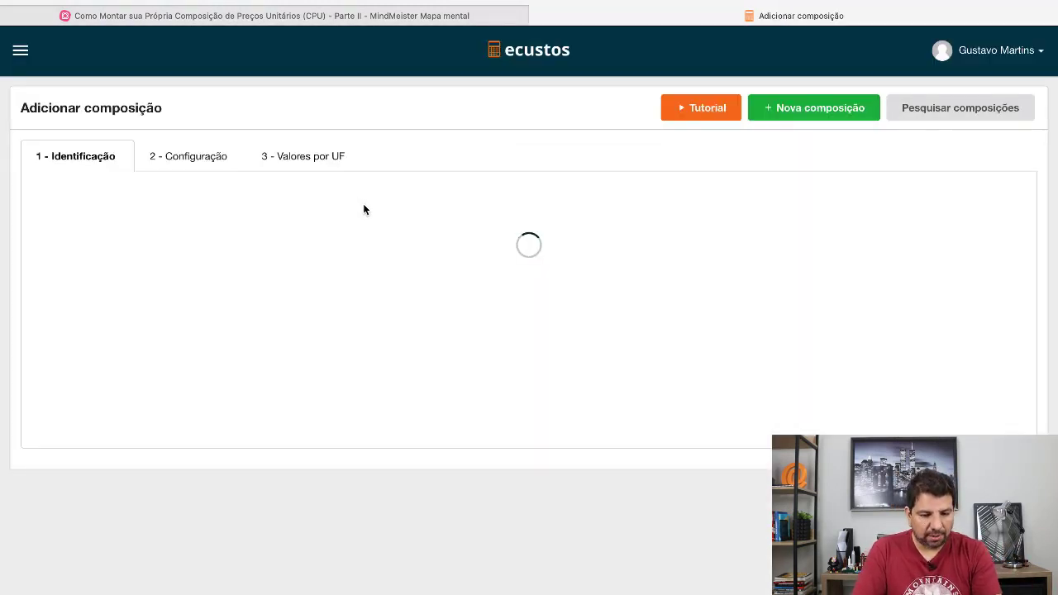
key(ctrl+Up)
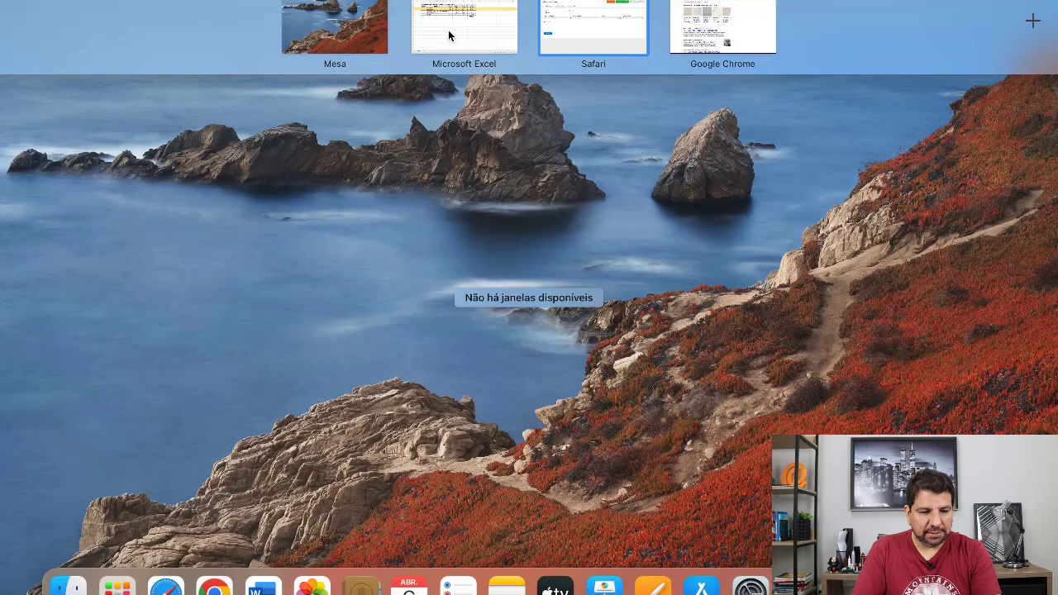
click(448, 32)
click(141, 137)
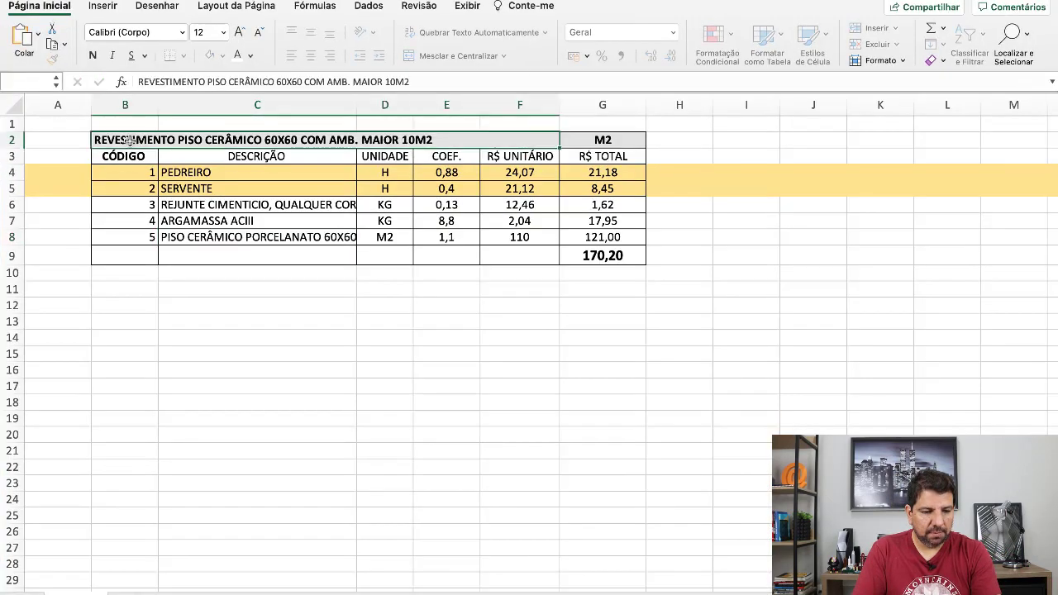
drag(138, 82, 430, 74)
key(super+c)
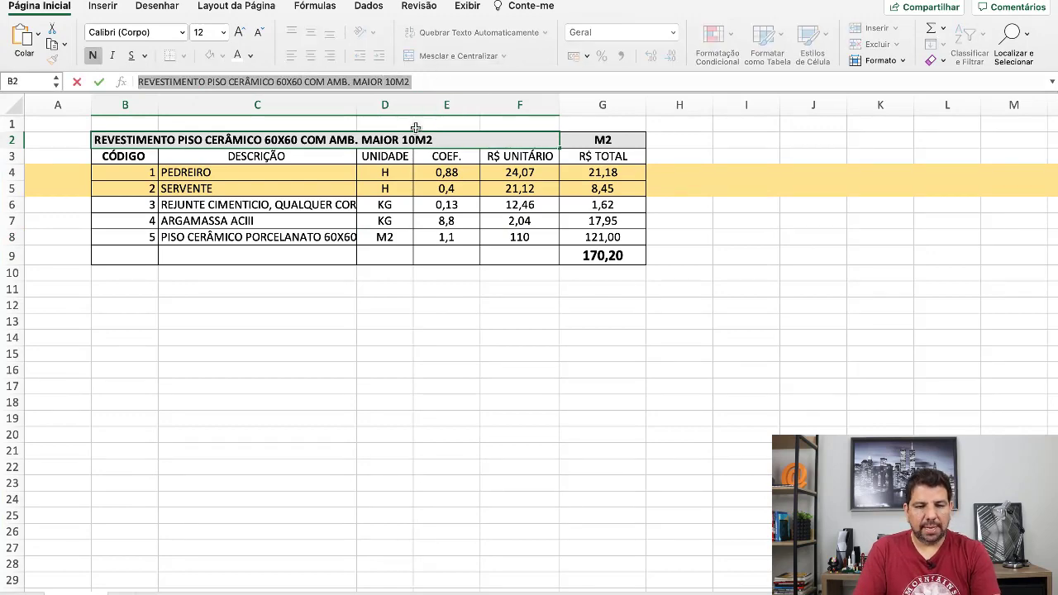
Step: Switch back to ecustos and paste REVESTIMENTO PISO CERÂMICO 60X60 COM AMB. MAIOR 10M2 as the new composition's description
key(ctrl+Up)
click(547, 53)
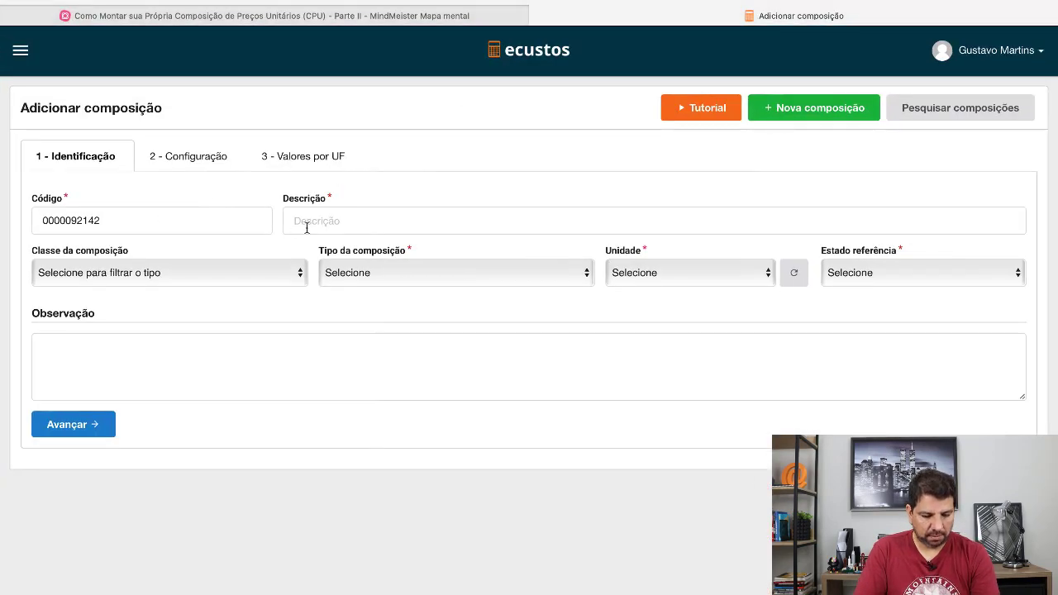
click(307, 227)
key(super+v)
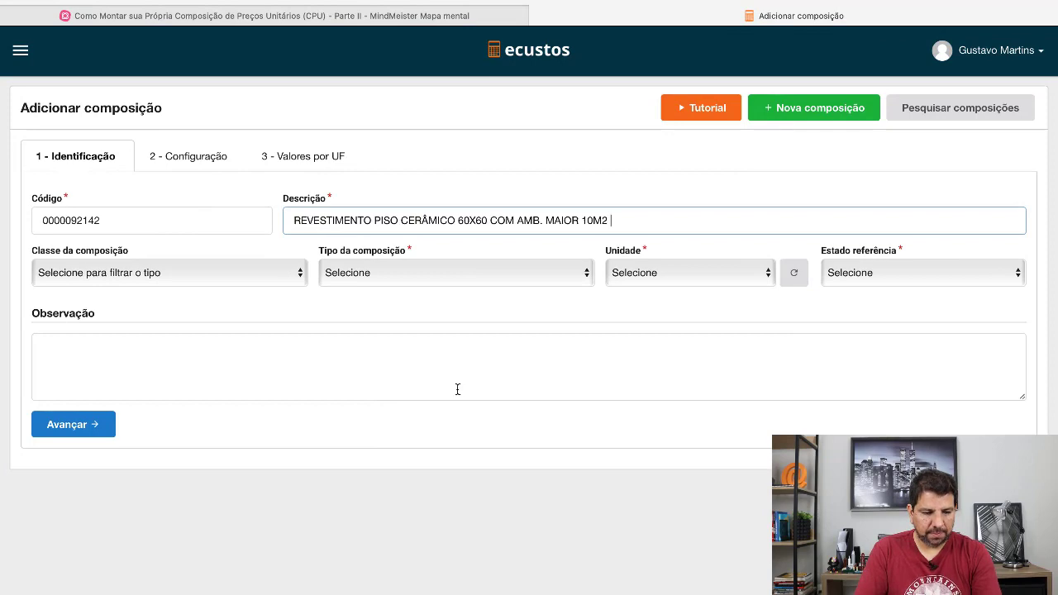
Step: Set the composition's class to PISOS and its type to PISO CERAMICO
click(195, 282)
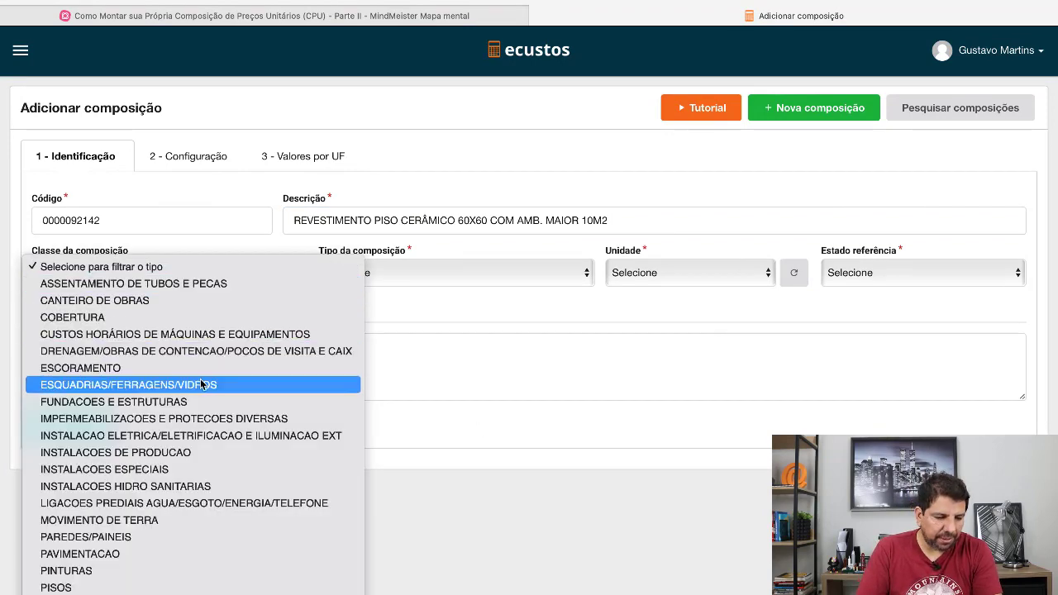
scroll(200, 378, down, 2)
scroll(198, 456, down, 2)
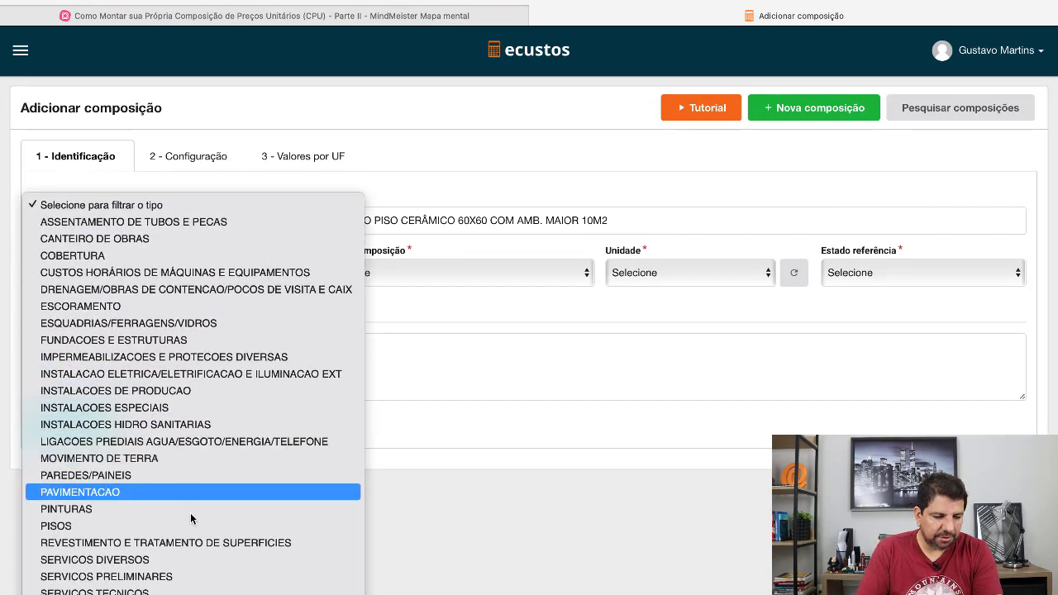
scroll(184, 506, down, 1)
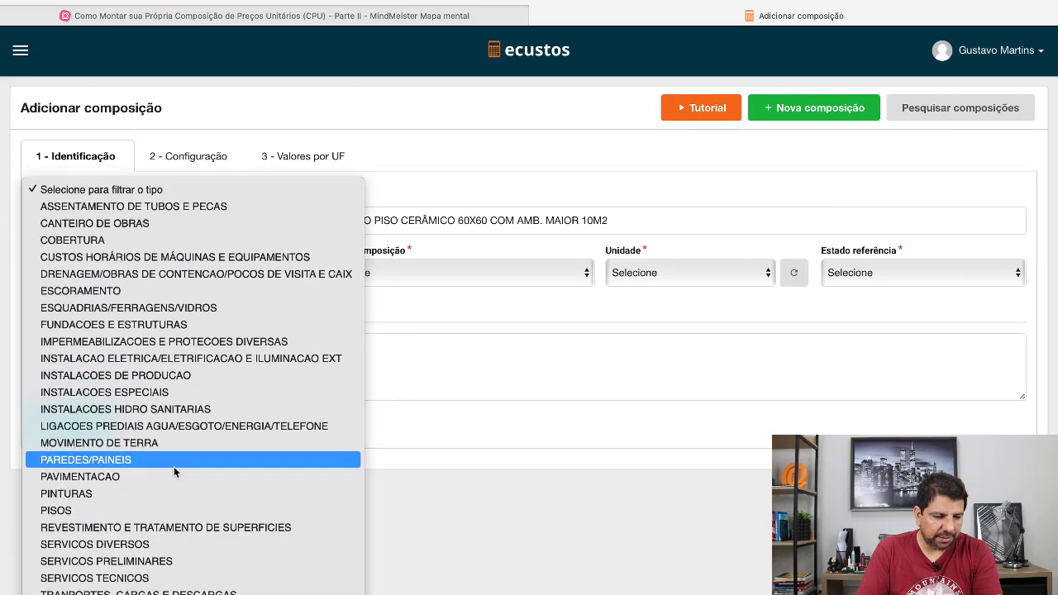
click(161, 511)
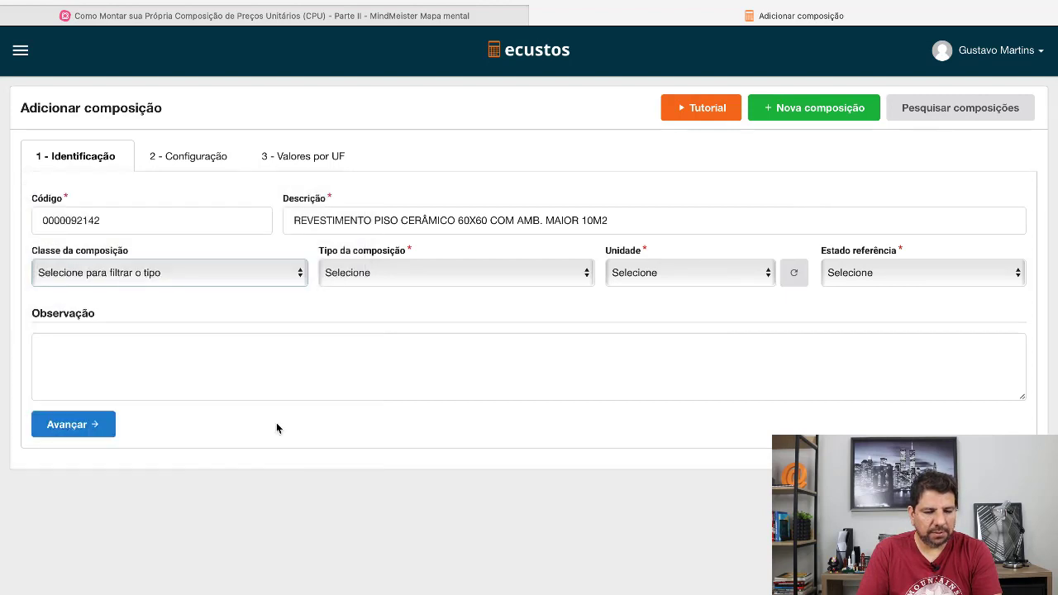
click(440, 267)
click(441, 299)
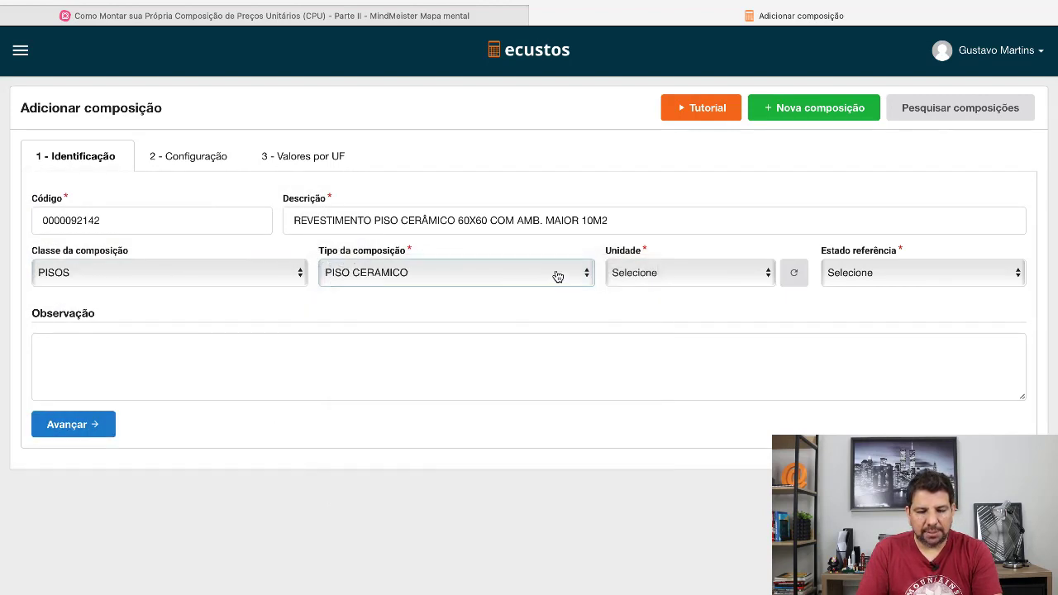
Step: Set the composition's unit to M2 and its reference state to São Paulo
click(677, 271)
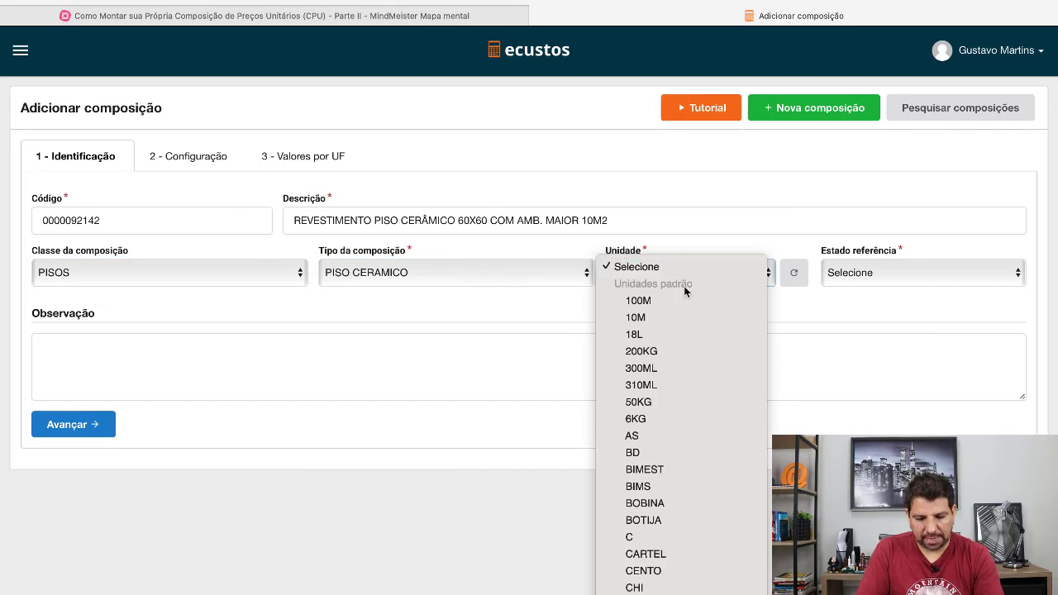
scroll(686, 347, down, 10)
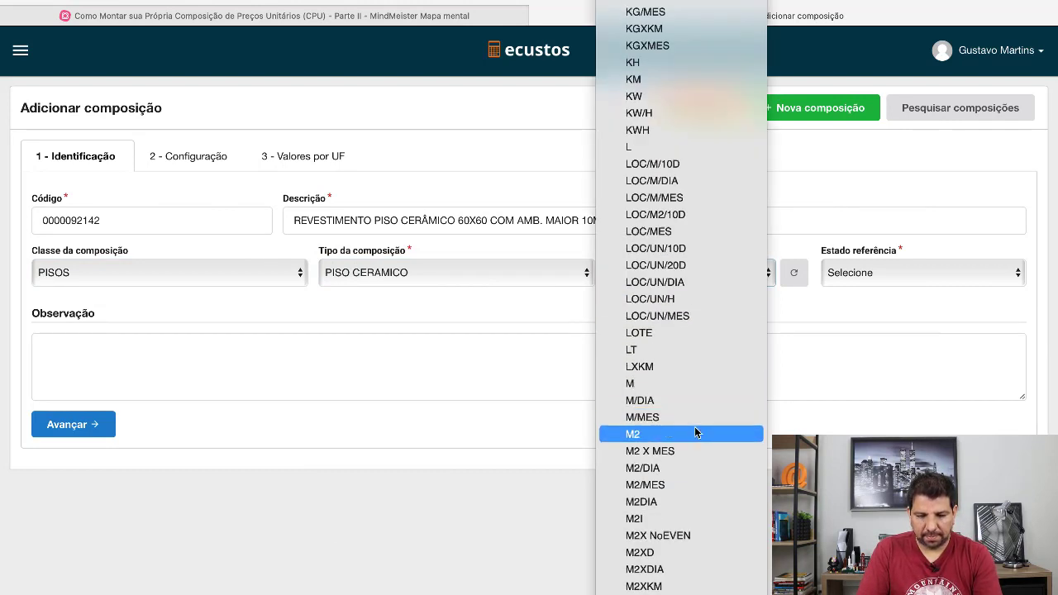
click(694, 431)
click(868, 275)
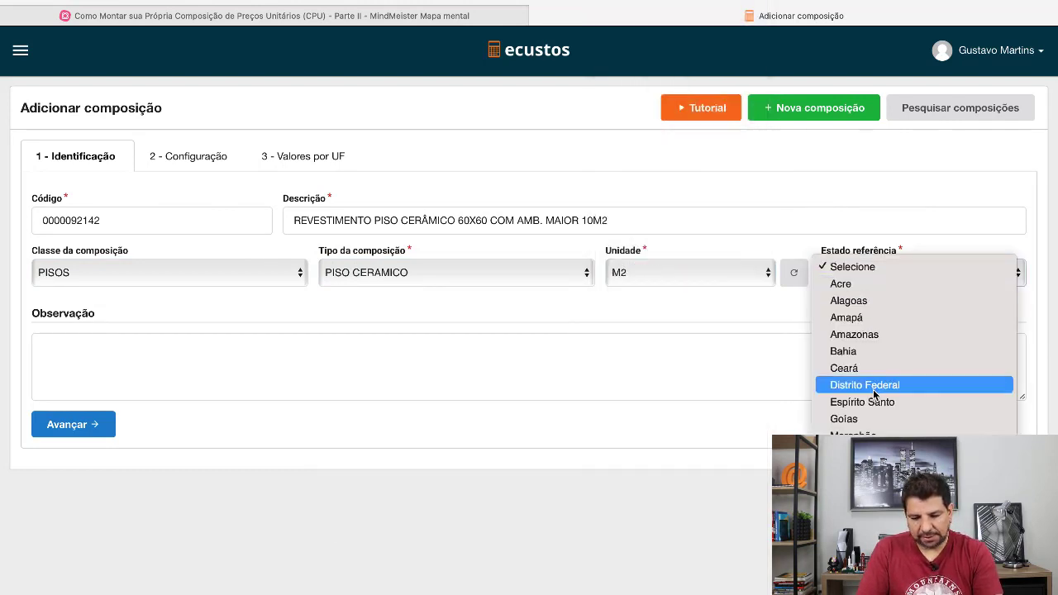
click(859, 577)
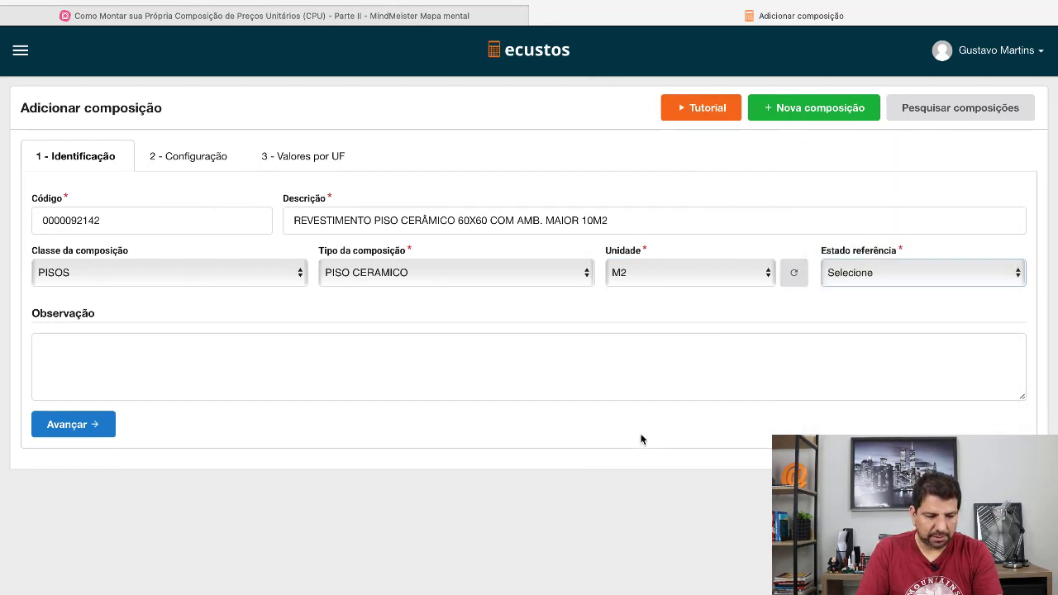
click(339, 339)
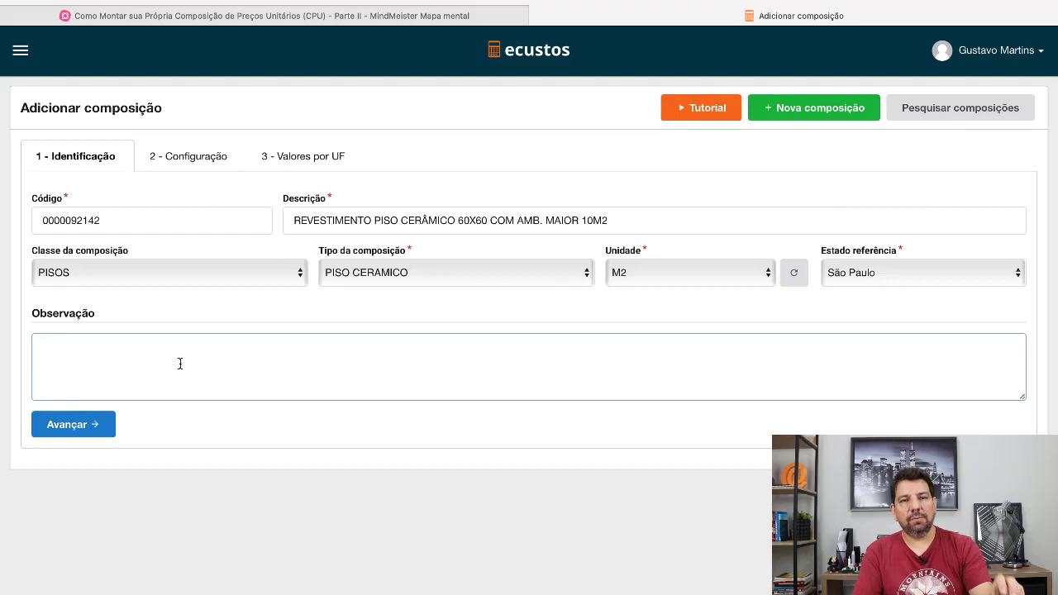
Step: Advance to the composition's configuration and select the R$ 24,07 PEDREIRO insumo from Base Própria
click(106, 423)
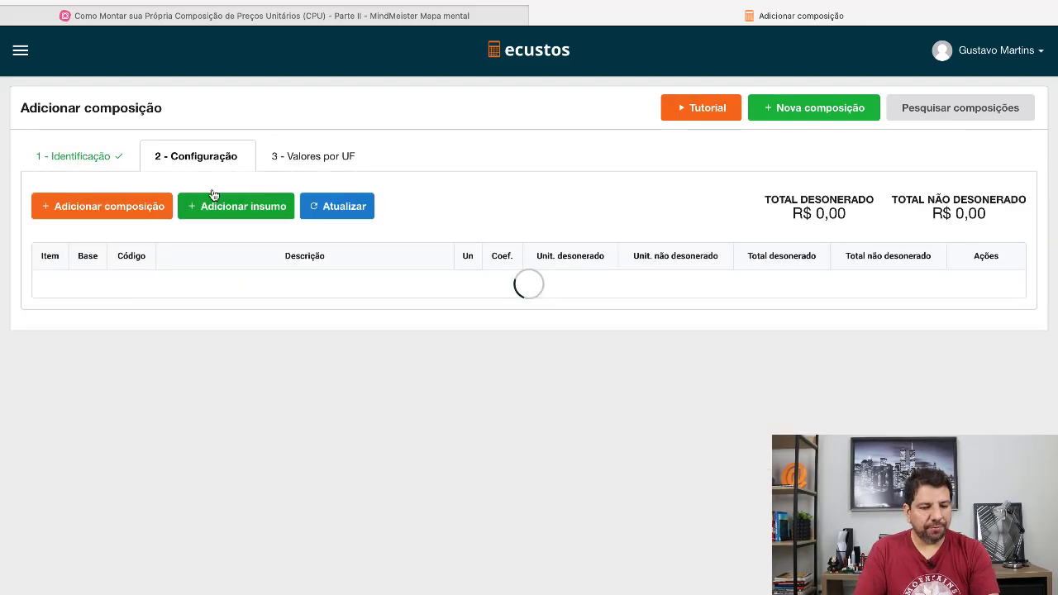
click(250, 204)
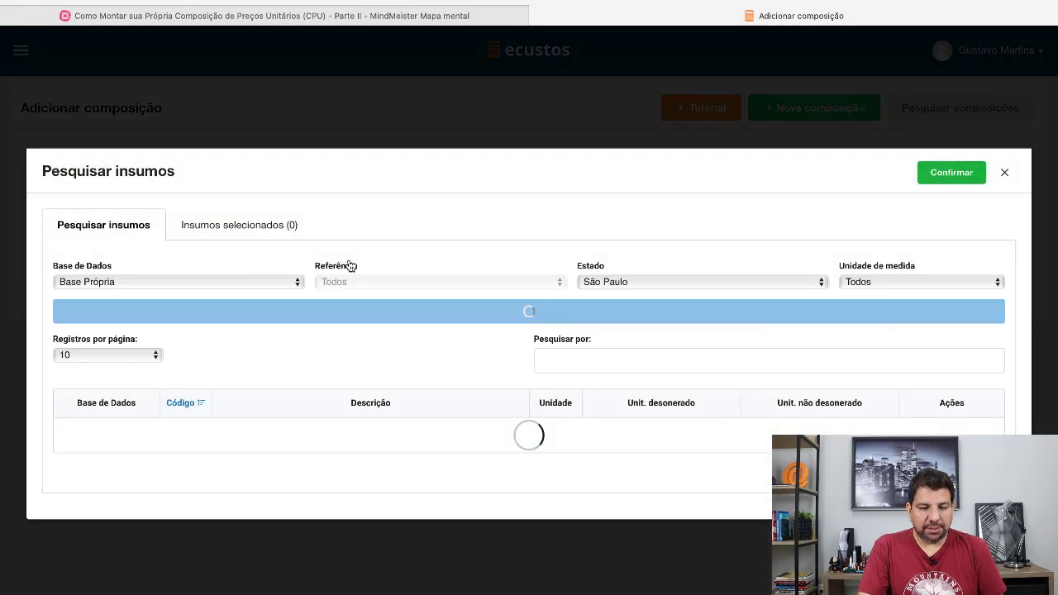
click(567, 355)
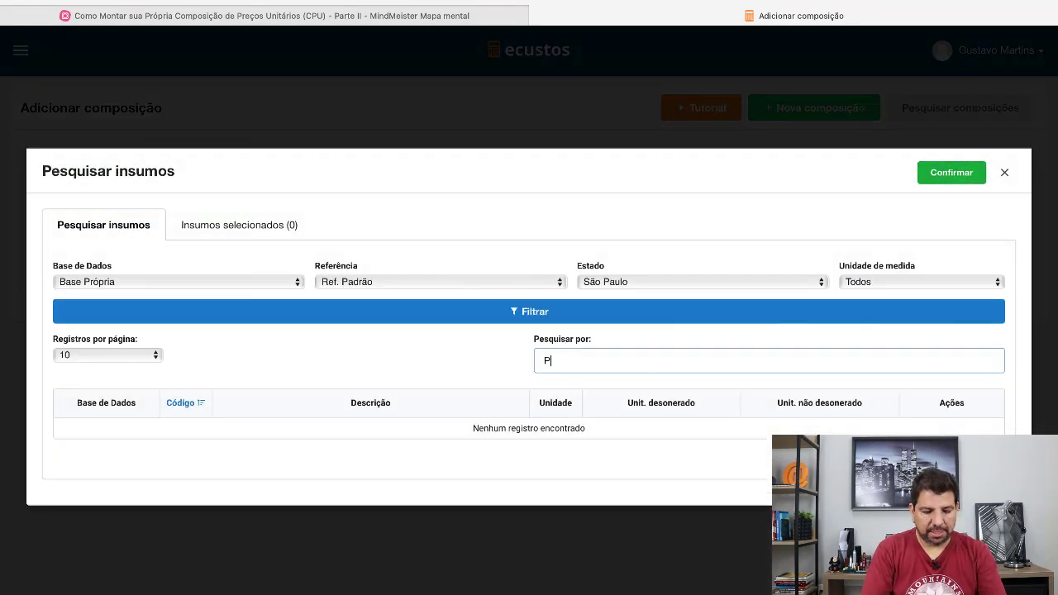
text(PEDREIRO)
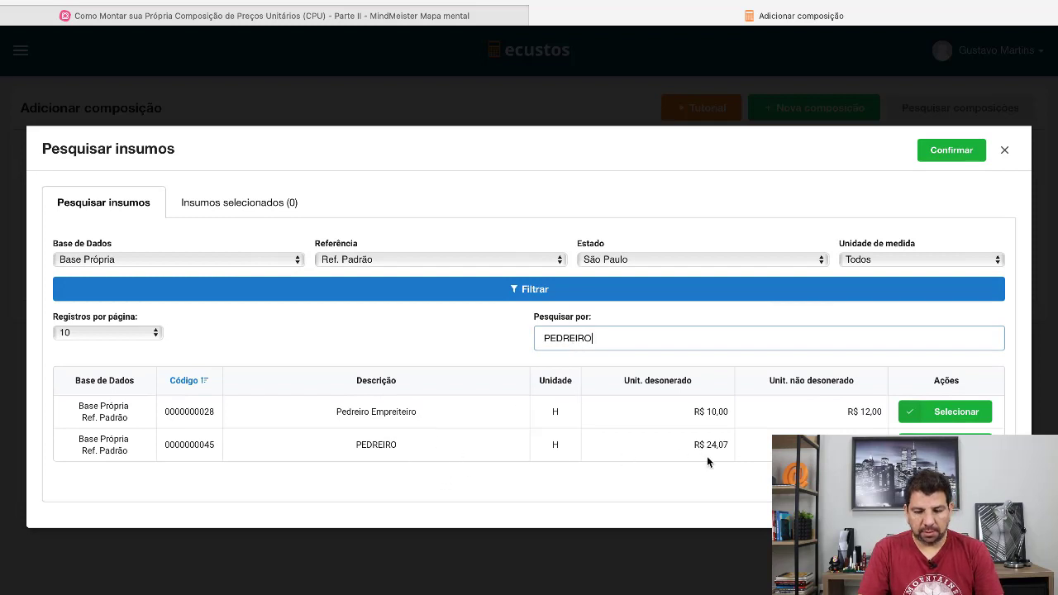
click(944, 444)
Step: Search for and select the insumos SERVENTE and REJUNTE CIMENTICIO, QUALQUER COR for the composition
double_click(612, 332)
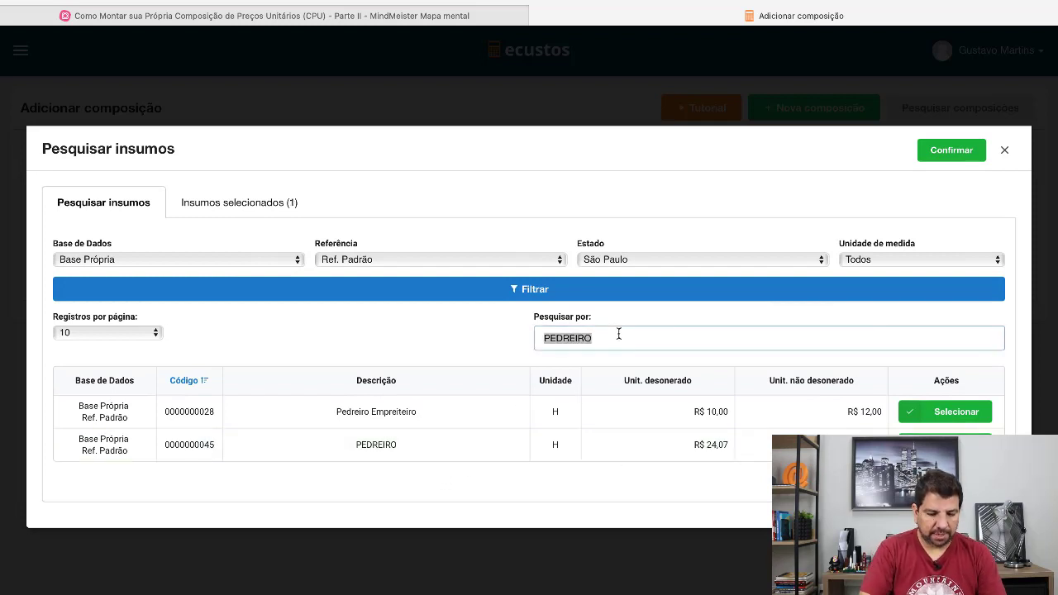
text(SERVENTE)
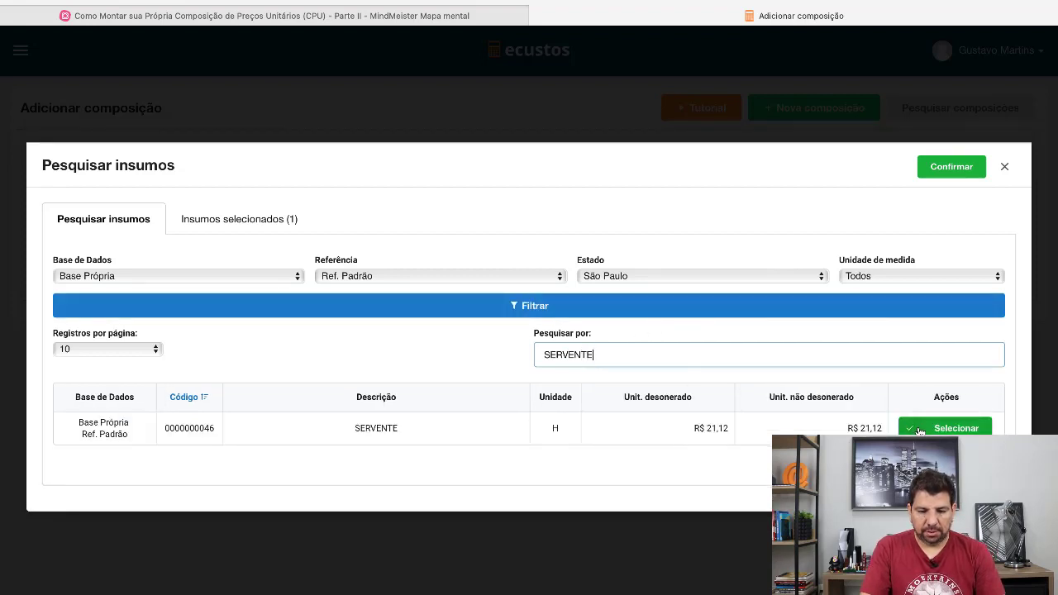
click(945, 428)
double_click(684, 357)
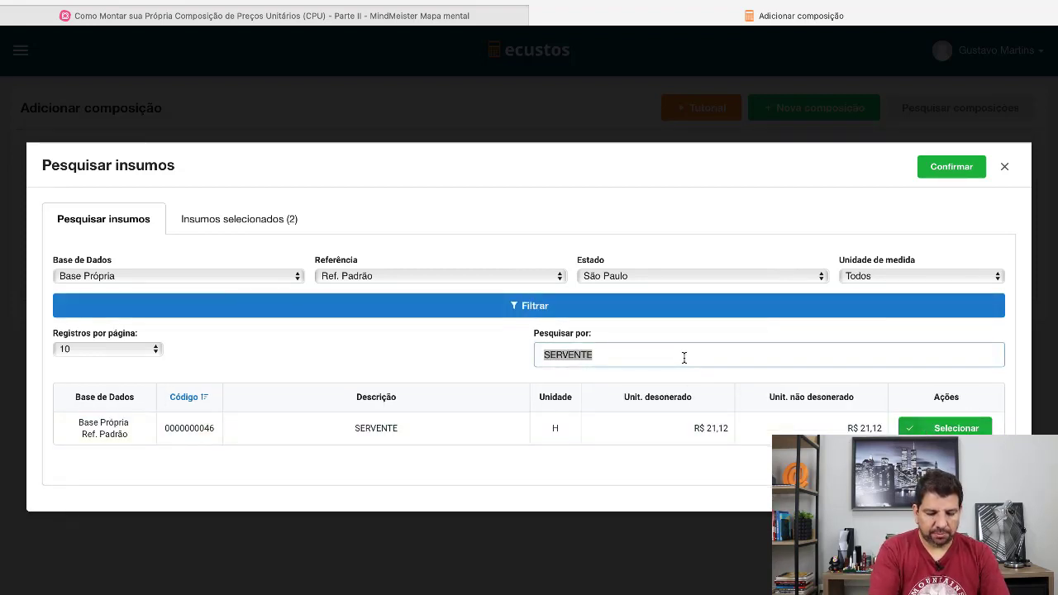
text(REJUNTE)
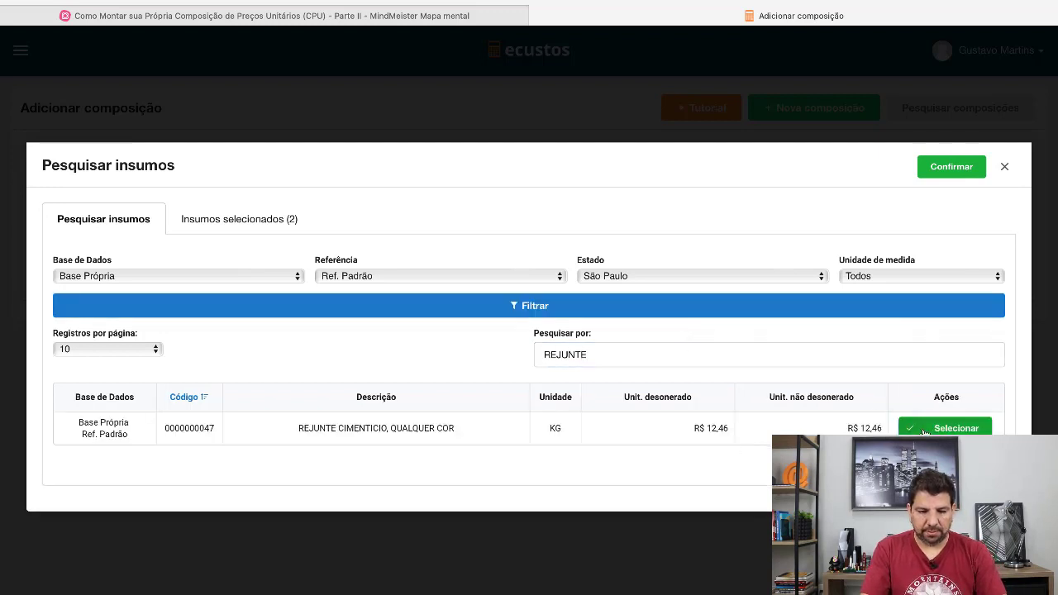
click(905, 427)
Step: Search the insumos for ARGAMASSA and select ARGAMASSA ACIII
double_click(623, 353)
text(ARGAMASSA)
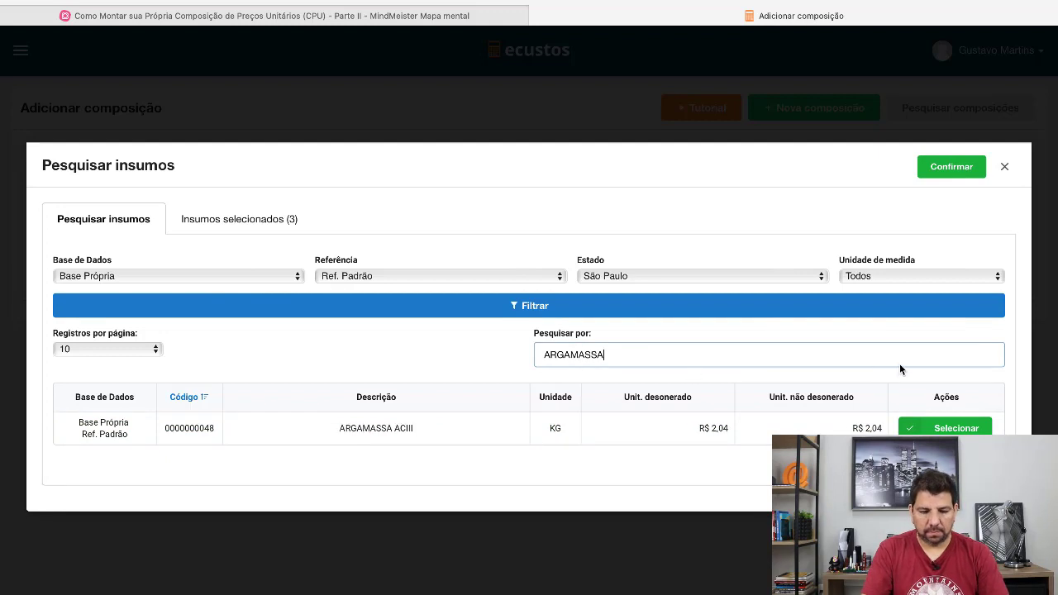
click(908, 429)
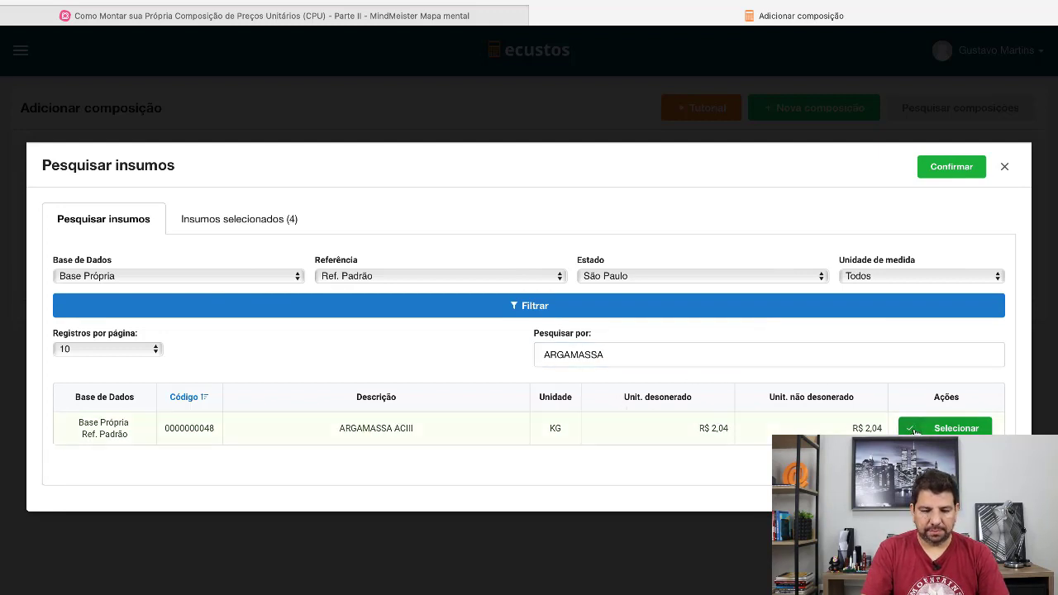
Step: Search the insumos for PISO and check the unit price of PISO CERÂMICO PORCELANATO 60X60
double_click(643, 353)
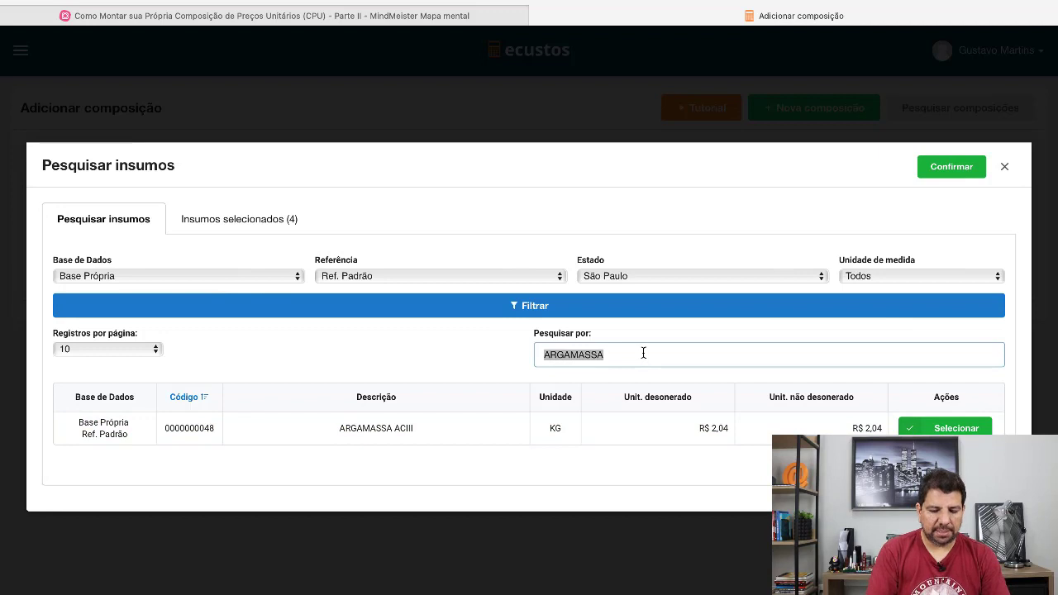
text(Pl)
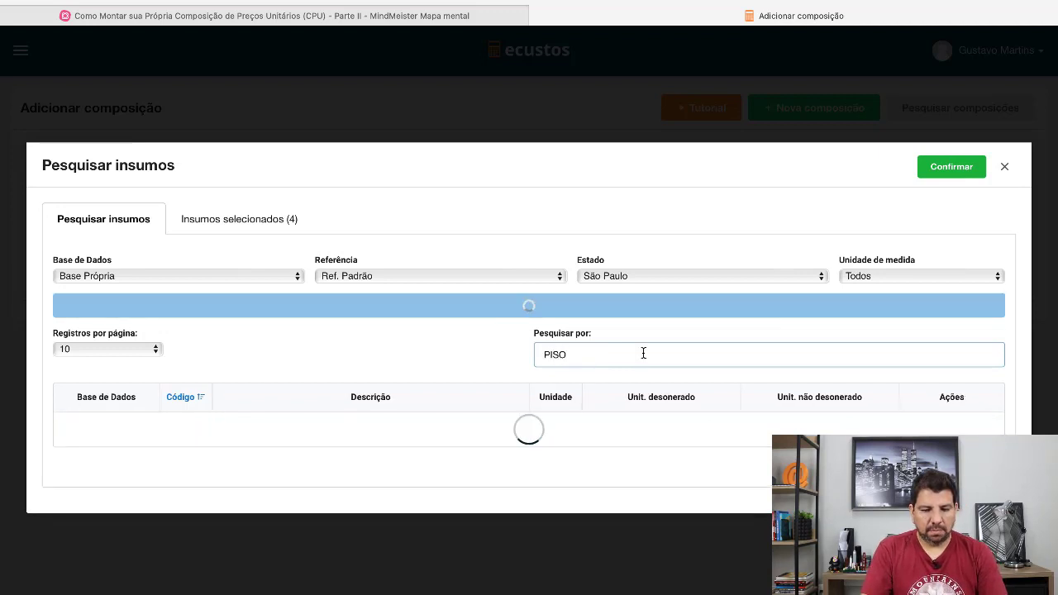
click(707, 435)
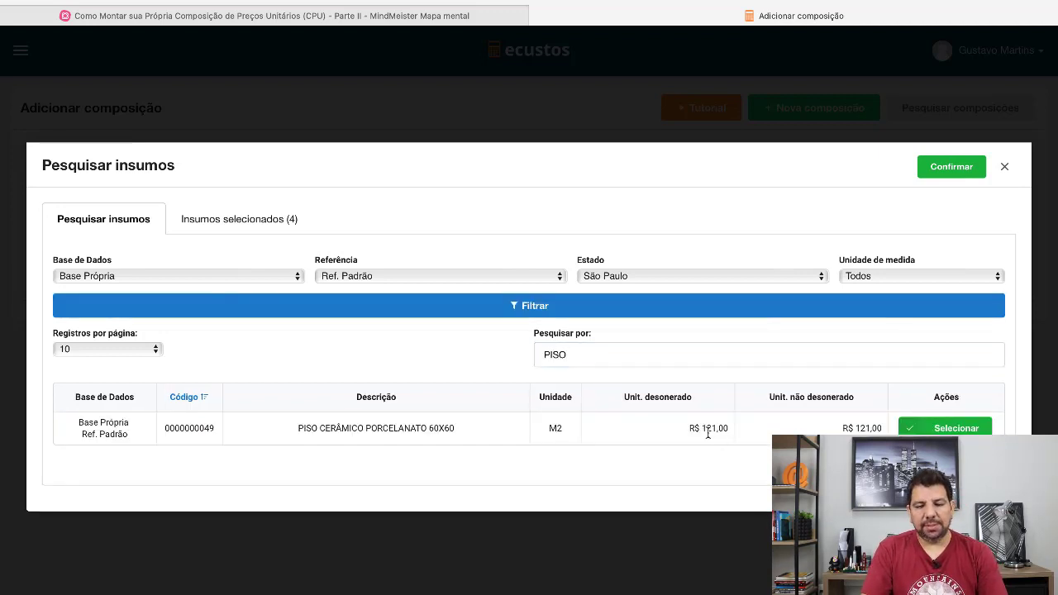
drag(692, 428, 730, 427)
click(696, 428)
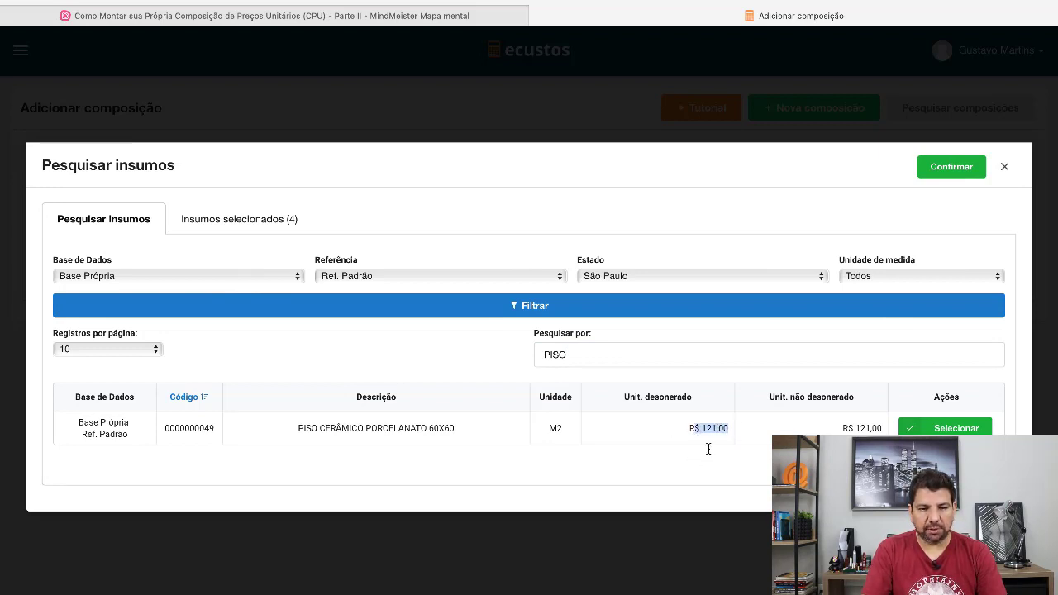
Step: Switch to Excel and set the unit price of PISO CERÂMICO PORCELANATO 60X60 to 121
key(ctrl+Up)
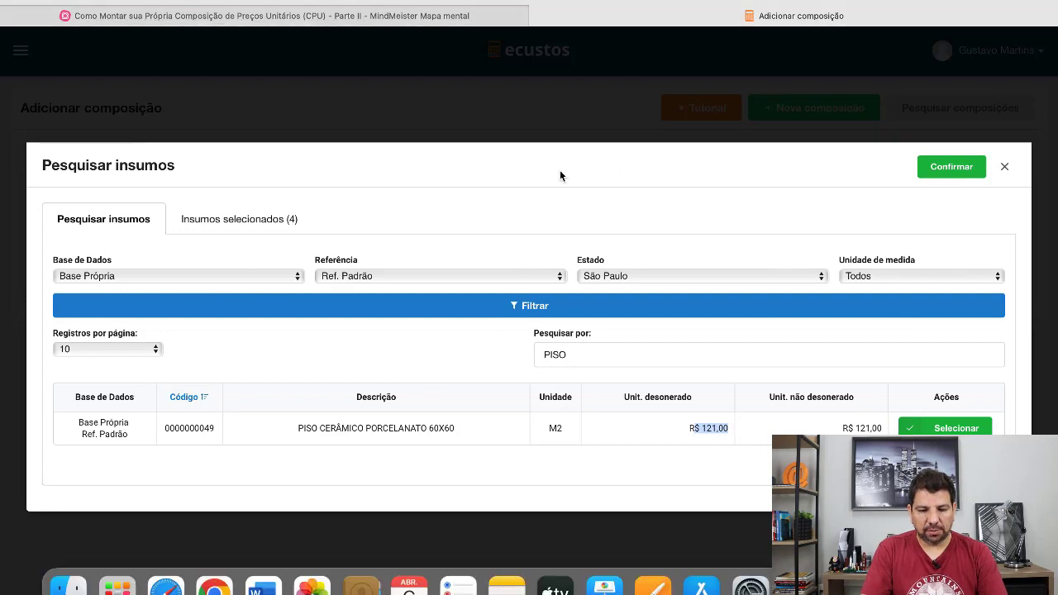
click(620, 33)
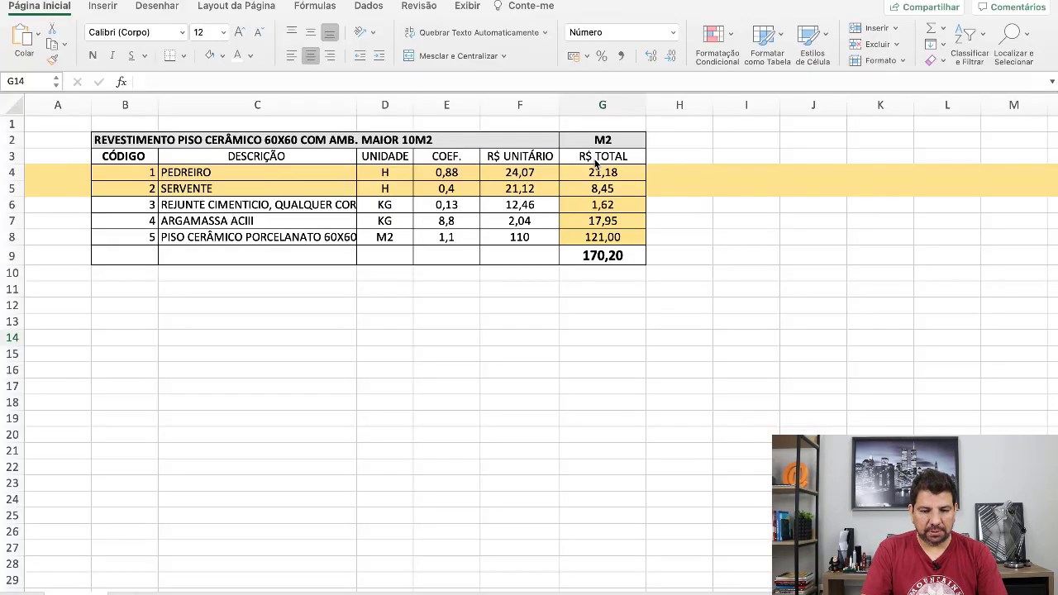
click(528, 237)
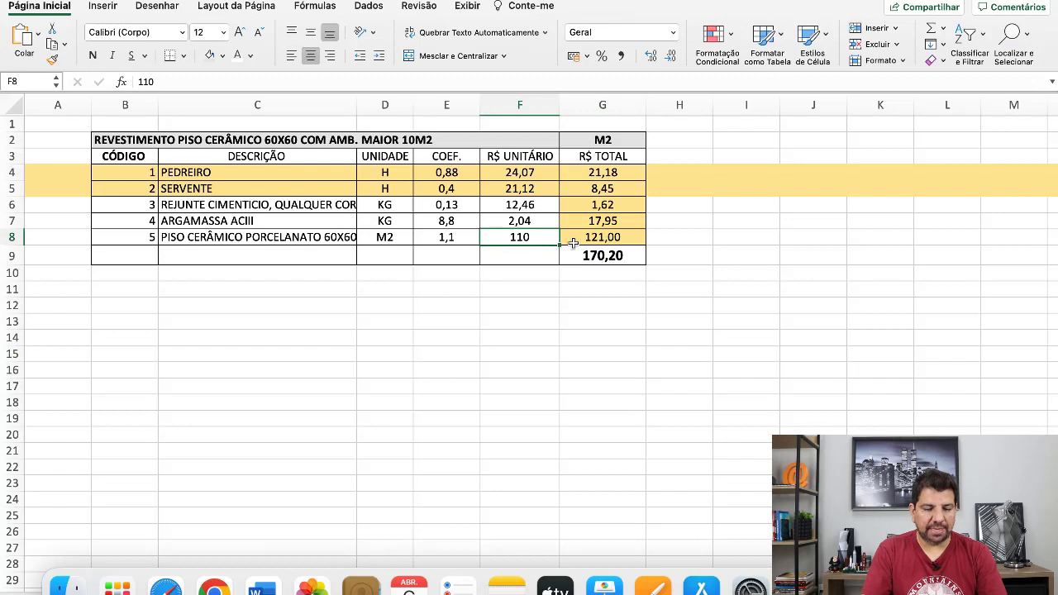
click(612, 263)
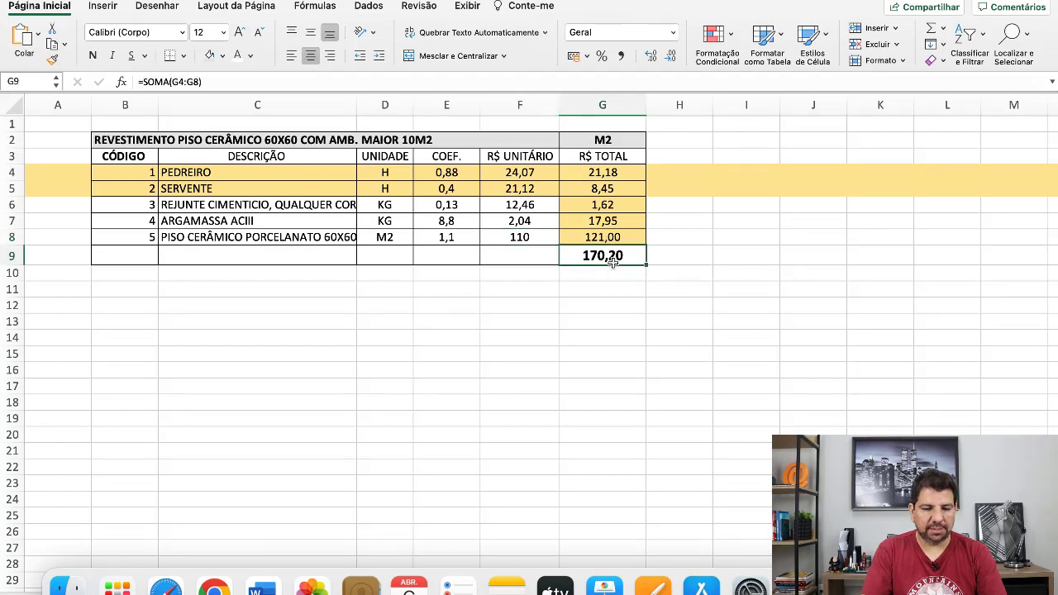
click(535, 238)
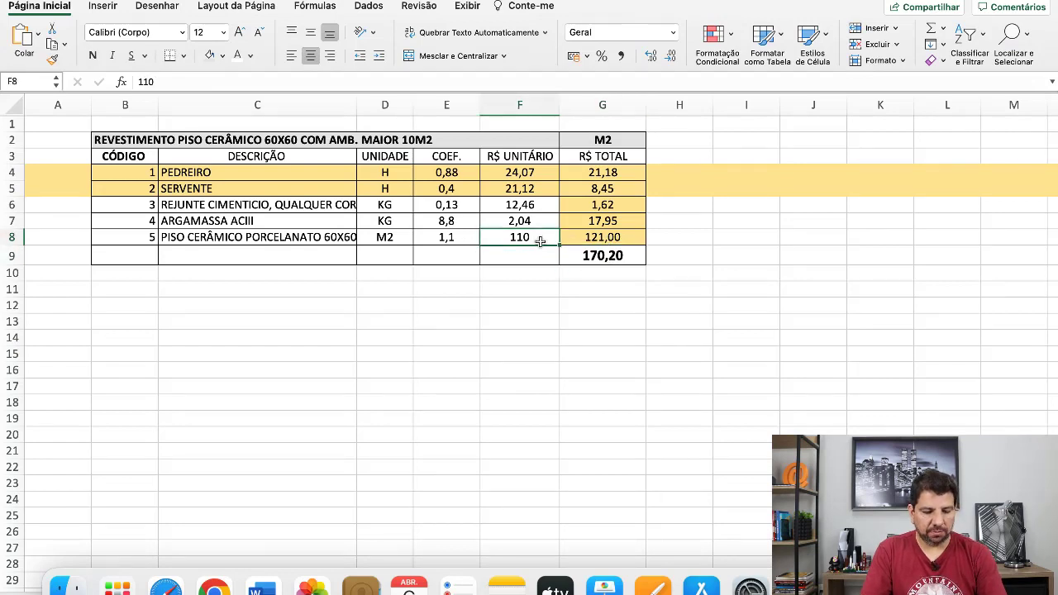
text(121)
click(563, 322)
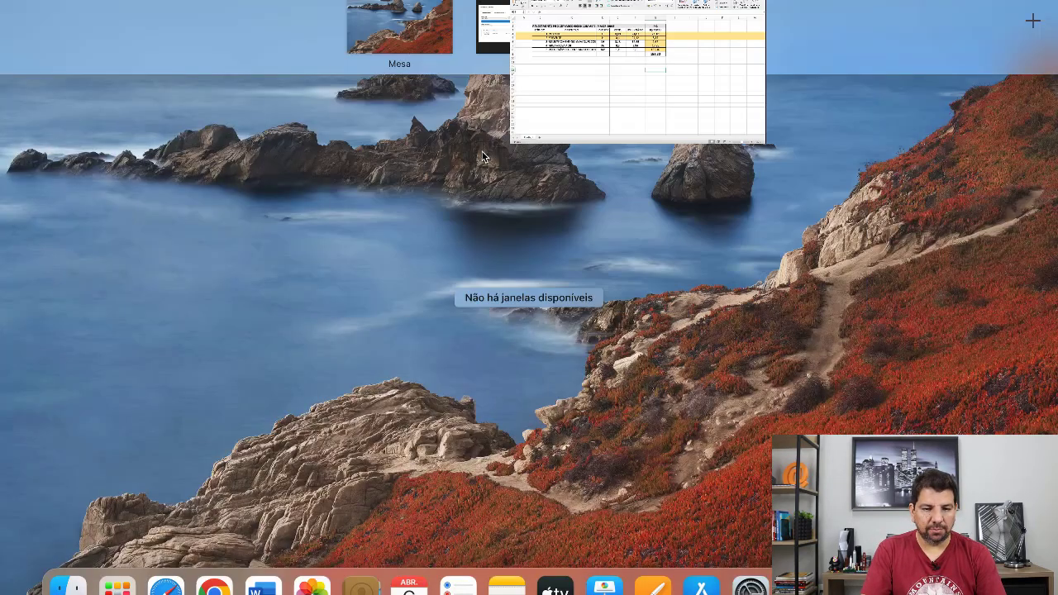
Step: Return to ecustos, include PISO CERÂMICO PORCELANATO 60X60 in the selection, and set the coefficients of PEDREIRO to 0,88 and SERVENTE to 0,4
key(ctrl+Up)
click(513, 33)
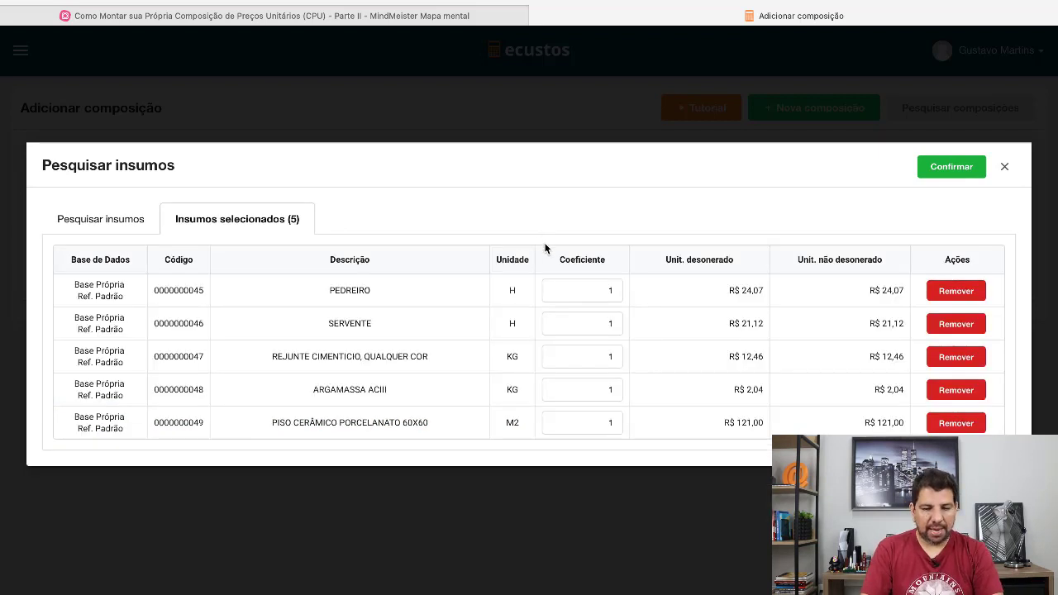
click(608, 292)
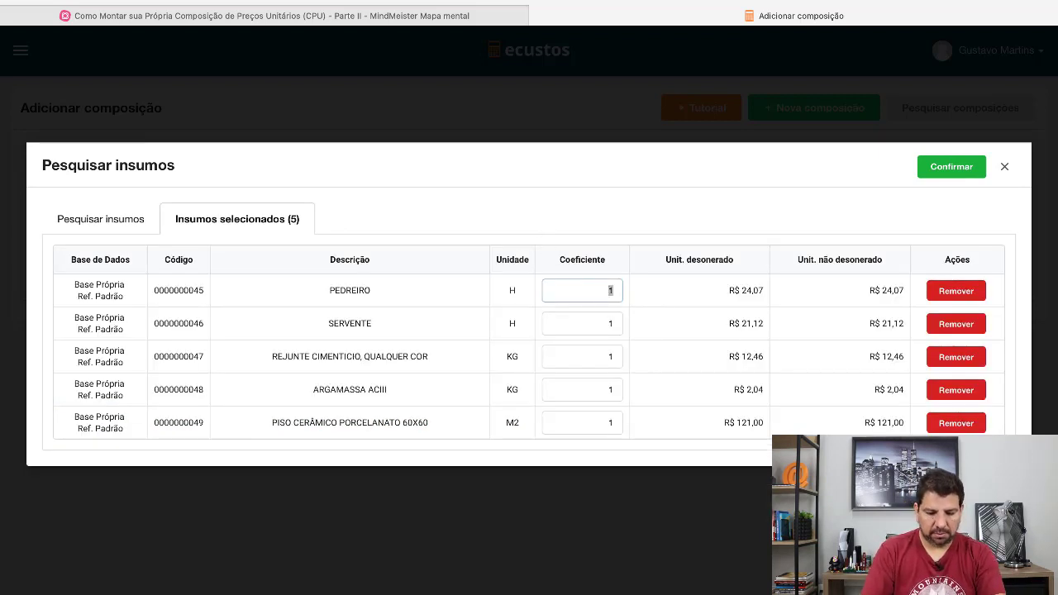
click(605, 320)
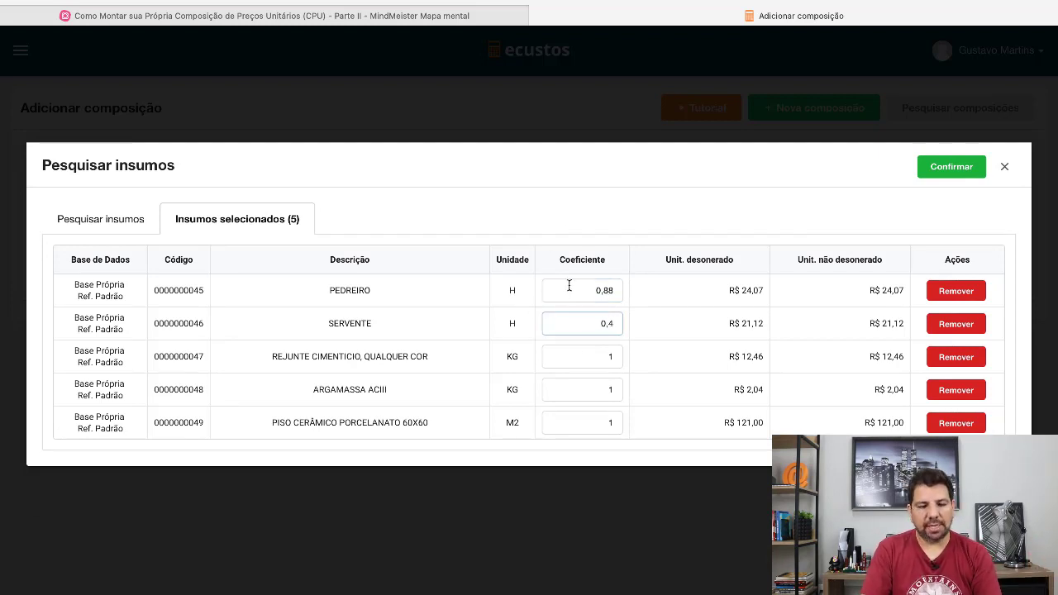
Step: Set the coefficients of REJUNTE CIMENTICIO to 0,13, ARGAMASSA ACIII to 8,8 and PISO CERÂMICO PORCELANATO 60X60 to 1,1
double_click(590, 356)
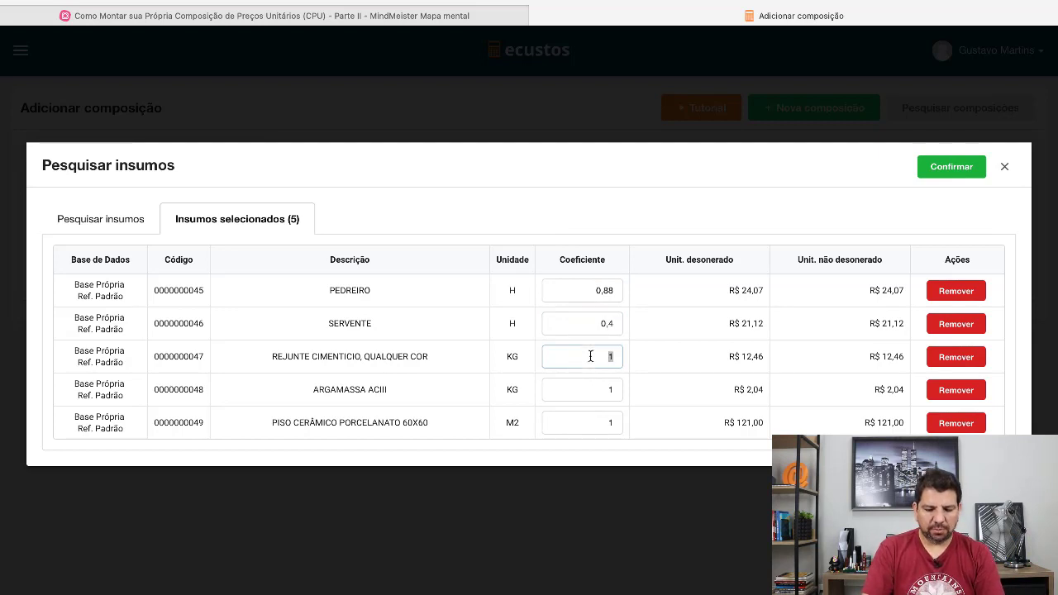
text(0,13)
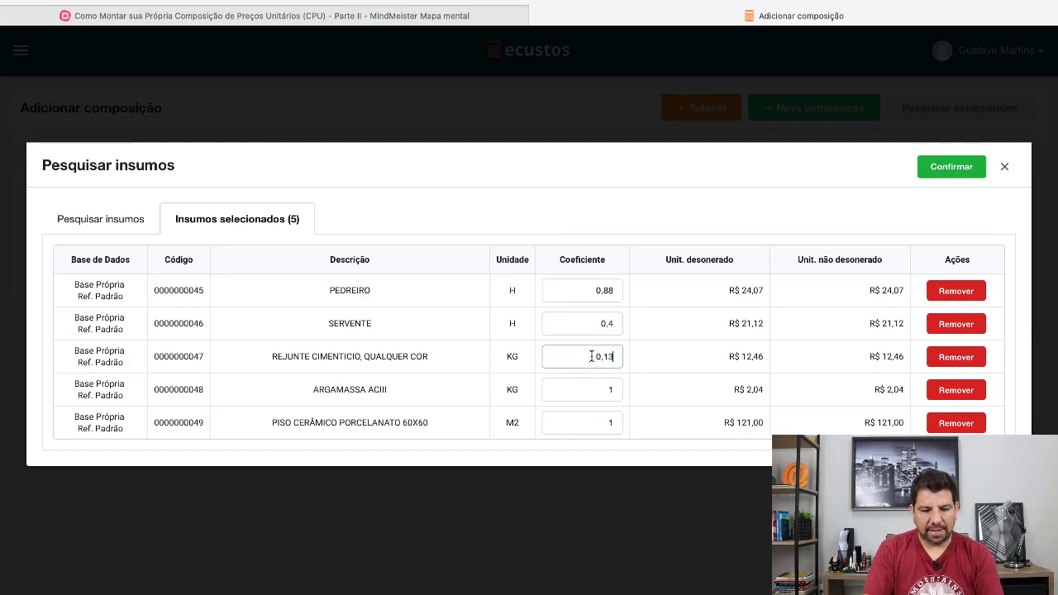
double_click(605, 393)
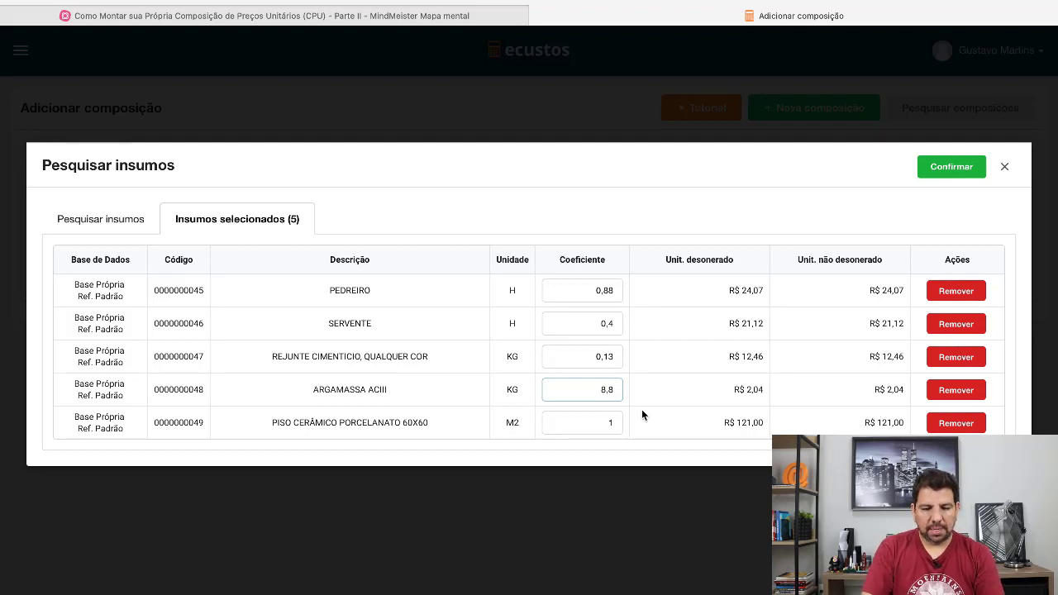
double_click(617, 422)
text(1,1)
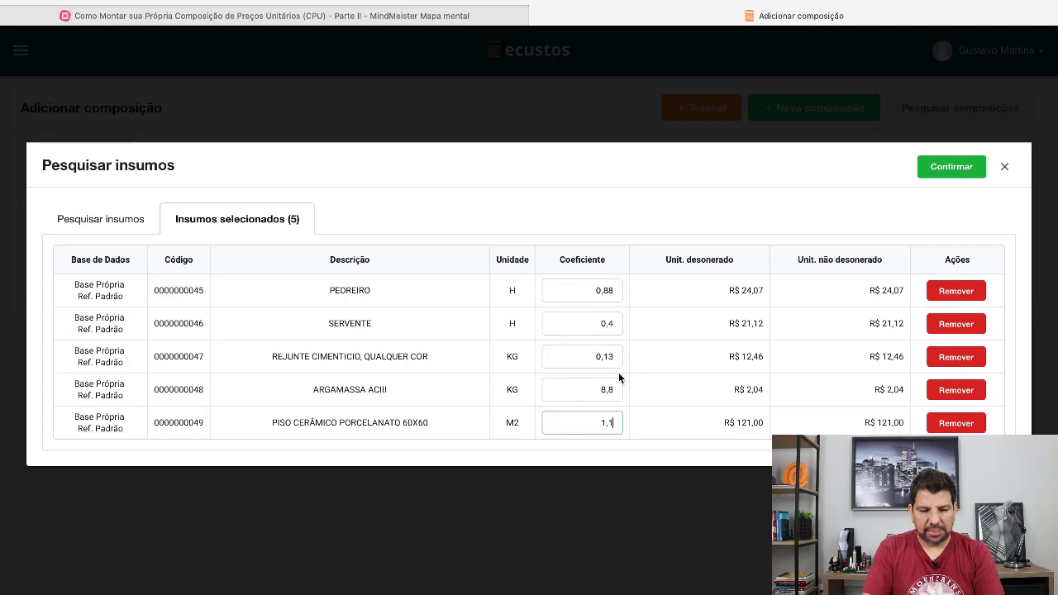
Step: Check the coefficients against the Excel sheet, and confirm adding the selected insumos to the composition in ecustos
key(ctrl+Up)
click(651, 45)
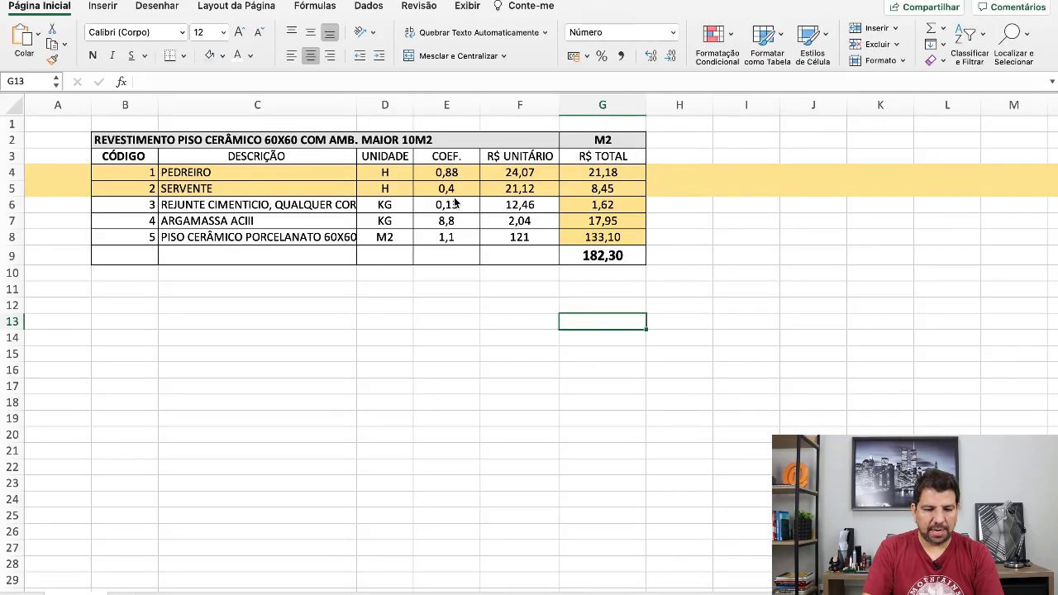
click(446, 172)
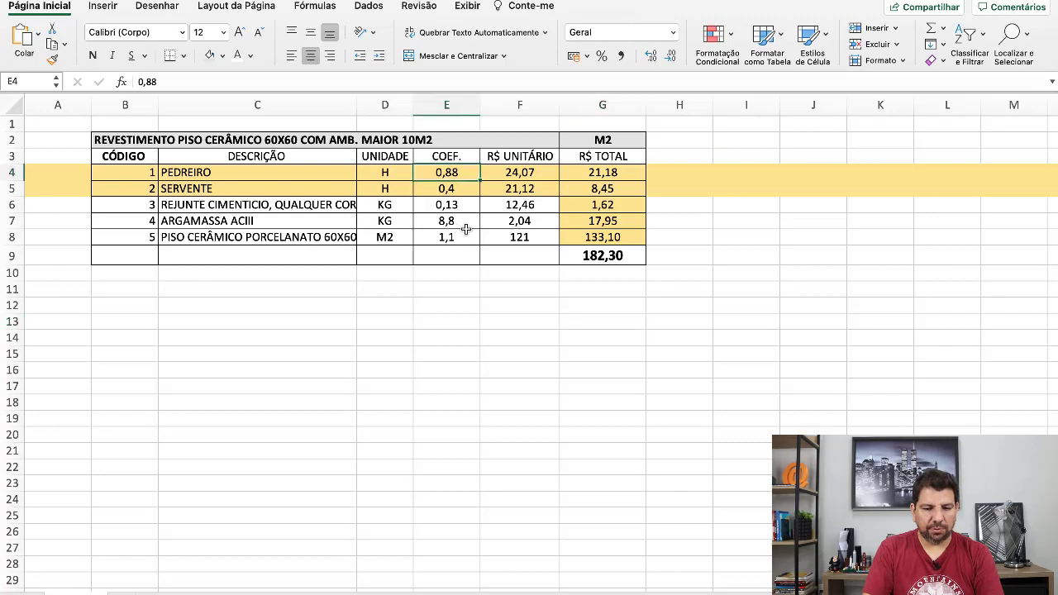
key(ctrl+Up)
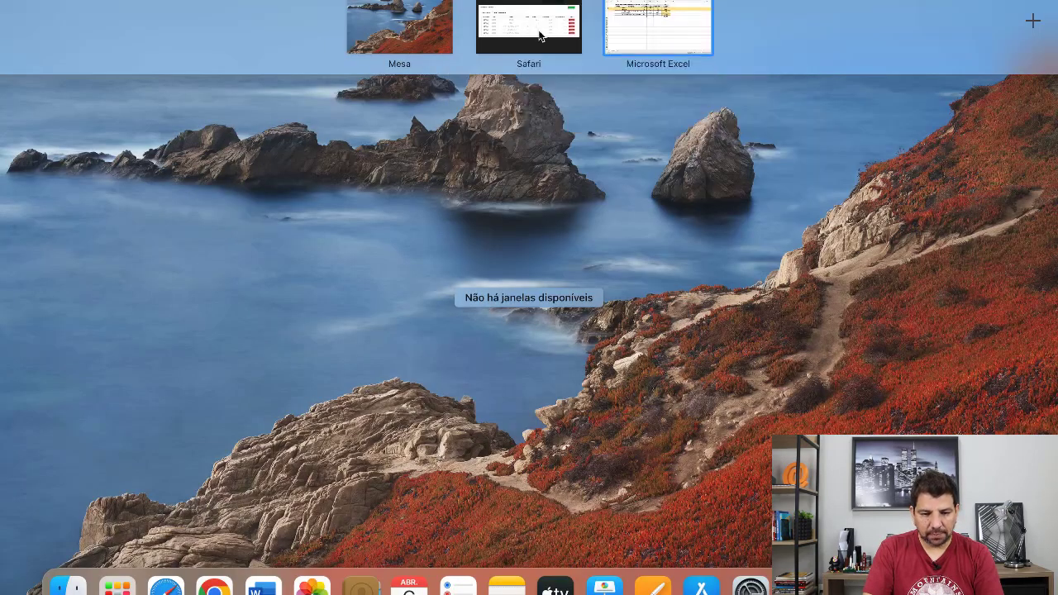
click(539, 29)
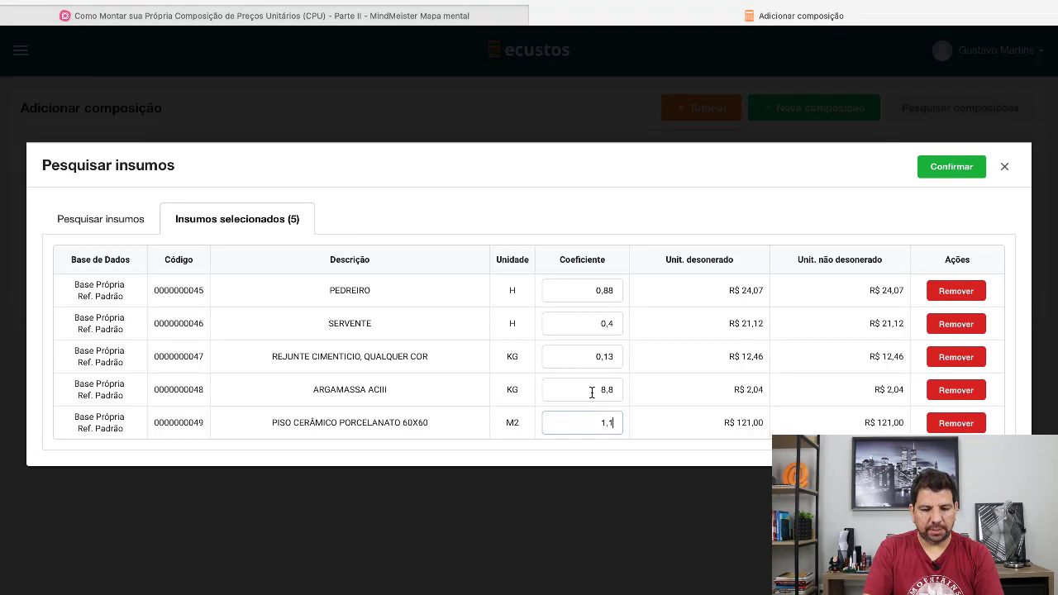
click(936, 174)
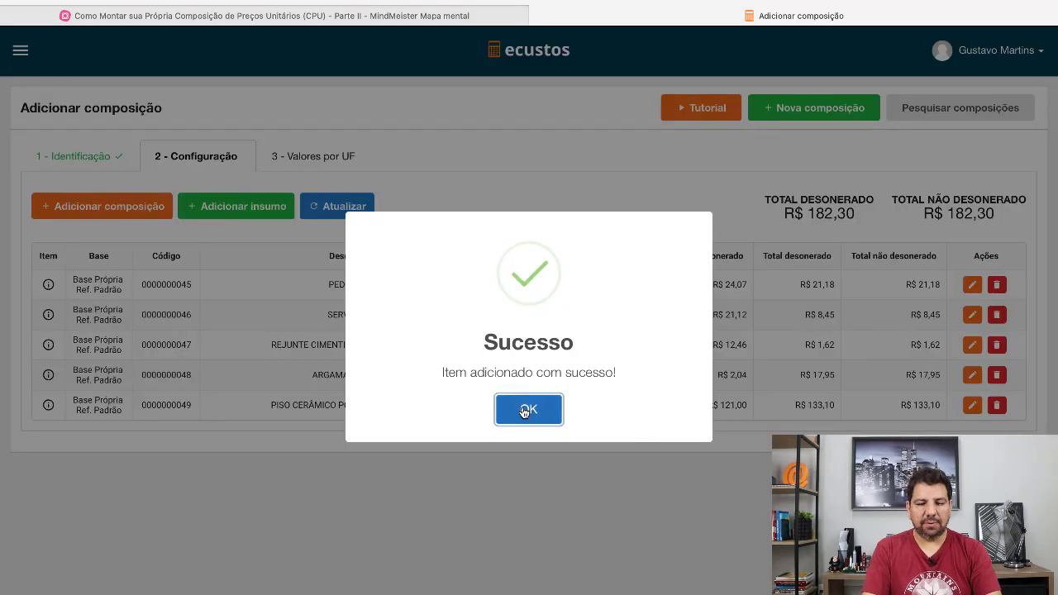
click(524, 408)
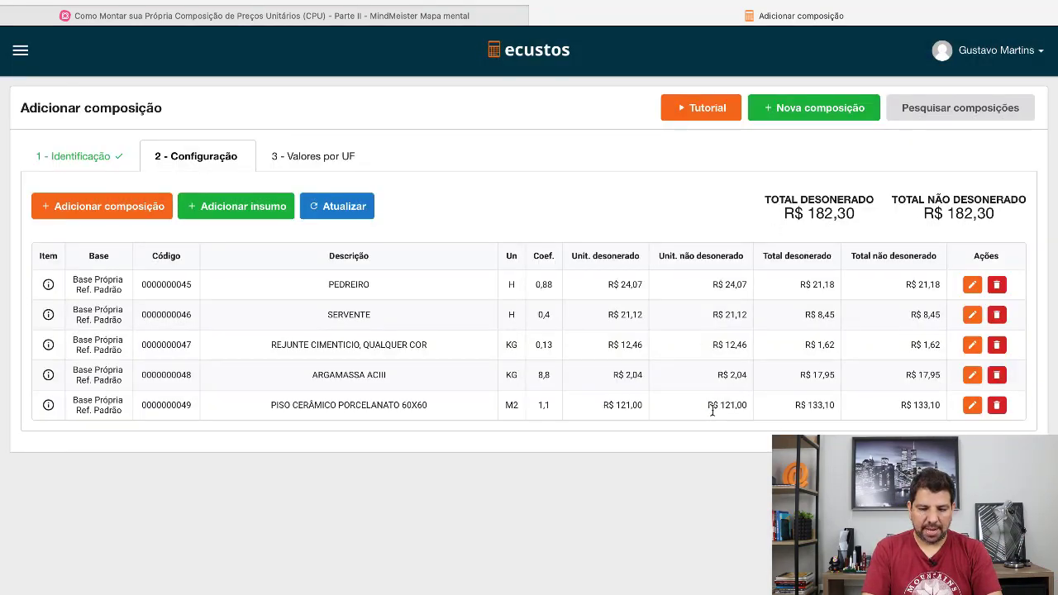
Step: Compare the unit price of PISO CERÂMICO PORCELANATO 60X60 in ecustos with the Excel sheet, and return to ecustos
drag(708, 410, 746, 408)
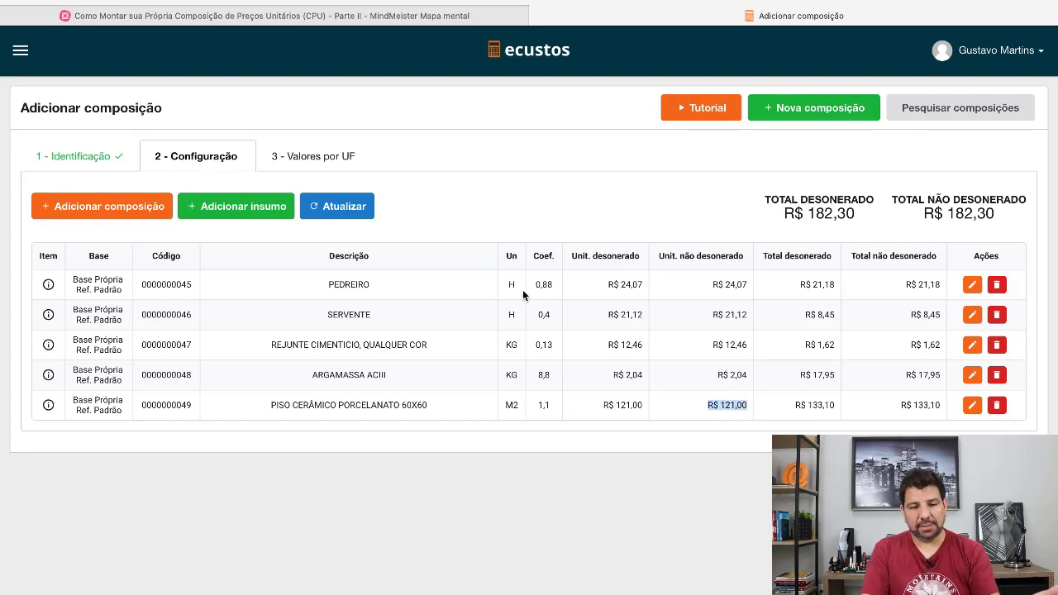
key(ctrl+Up)
click(651, 35)
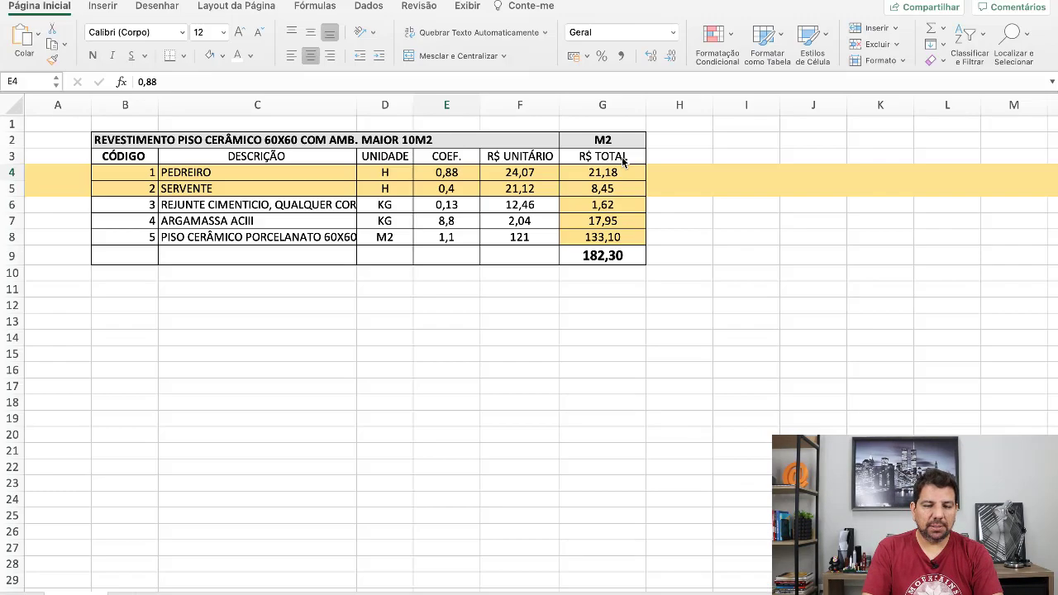
click(513, 240)
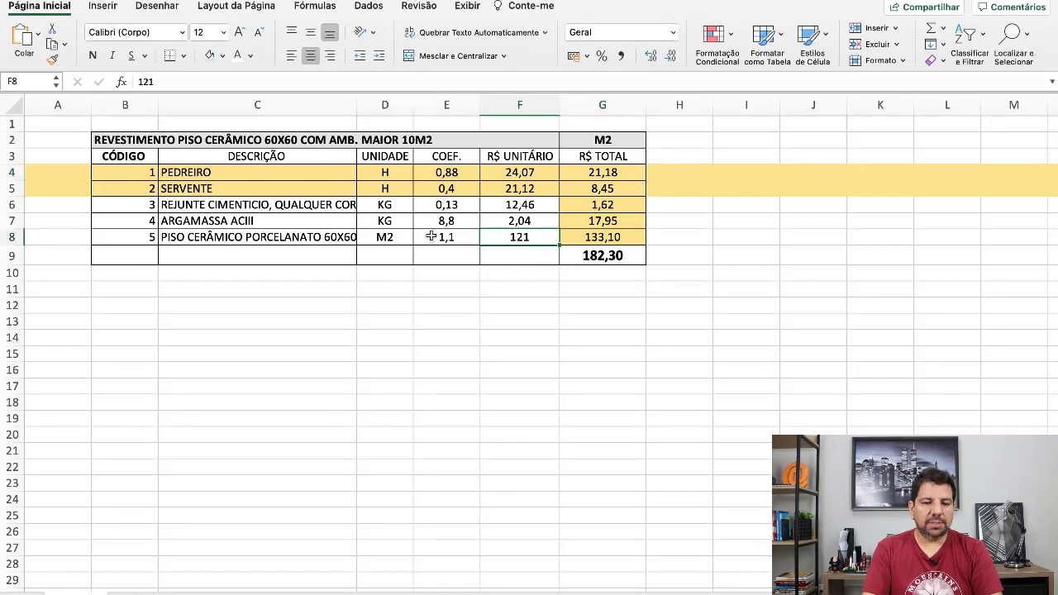
key(ctrl+Up)
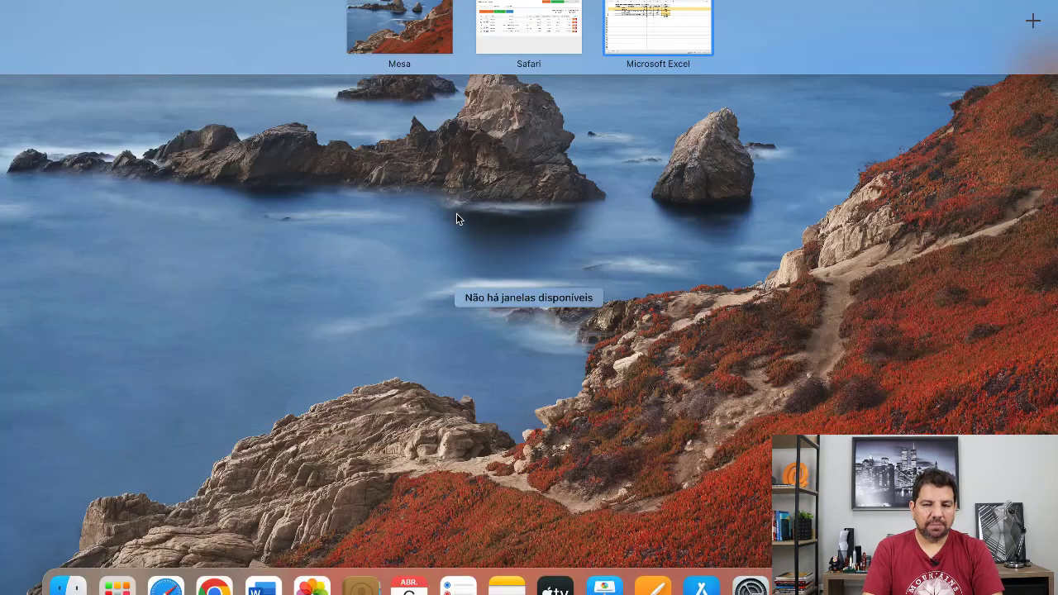
click(570, 26)
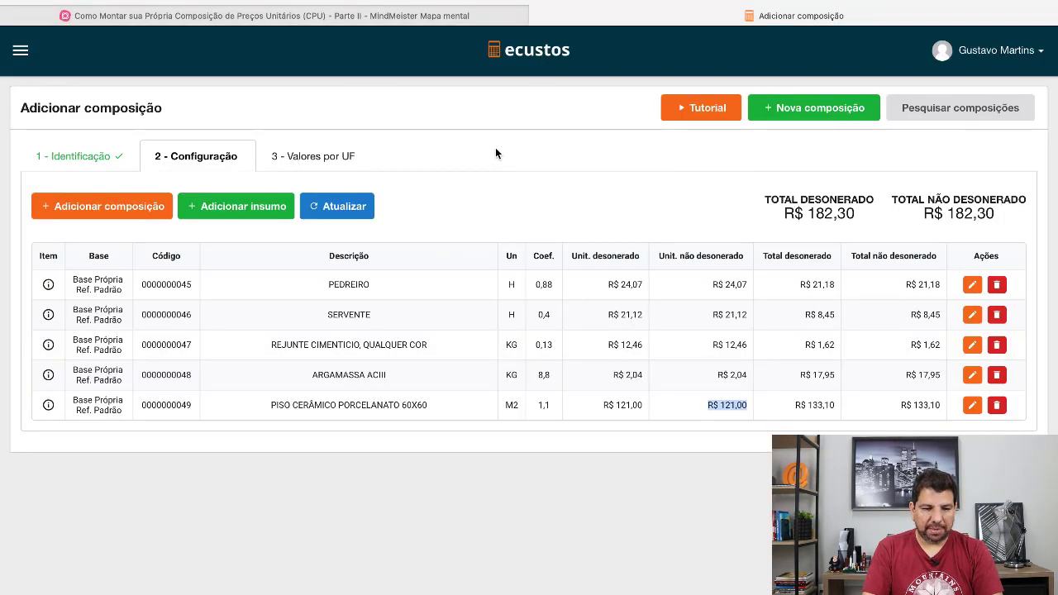
Step: Review the composition's desonerado and não desonerado values for every state, and refresh the values per UF
click(314, 160)
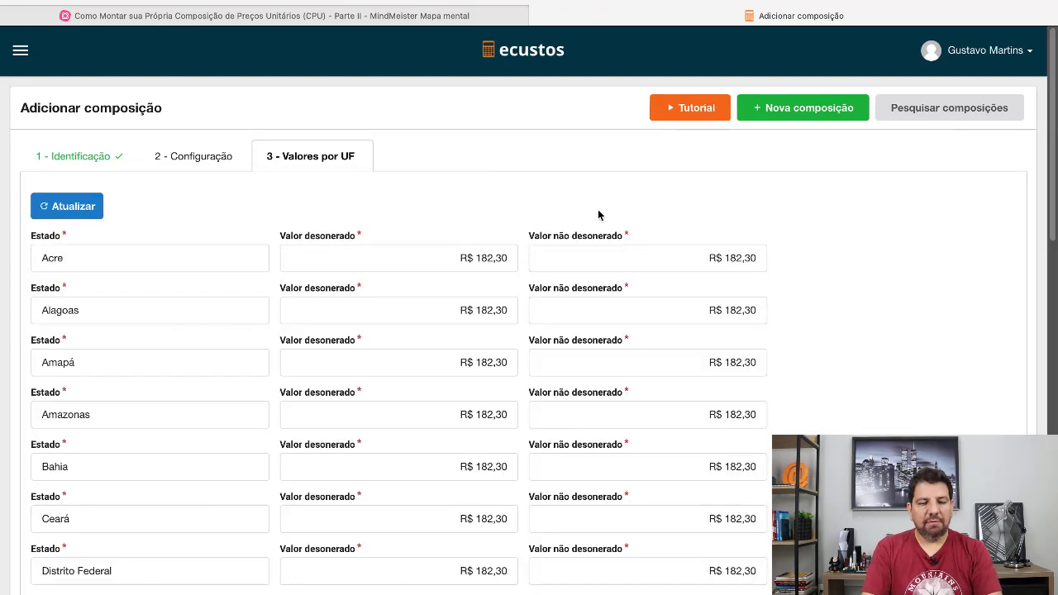
scroll(460, 277, down, 13)
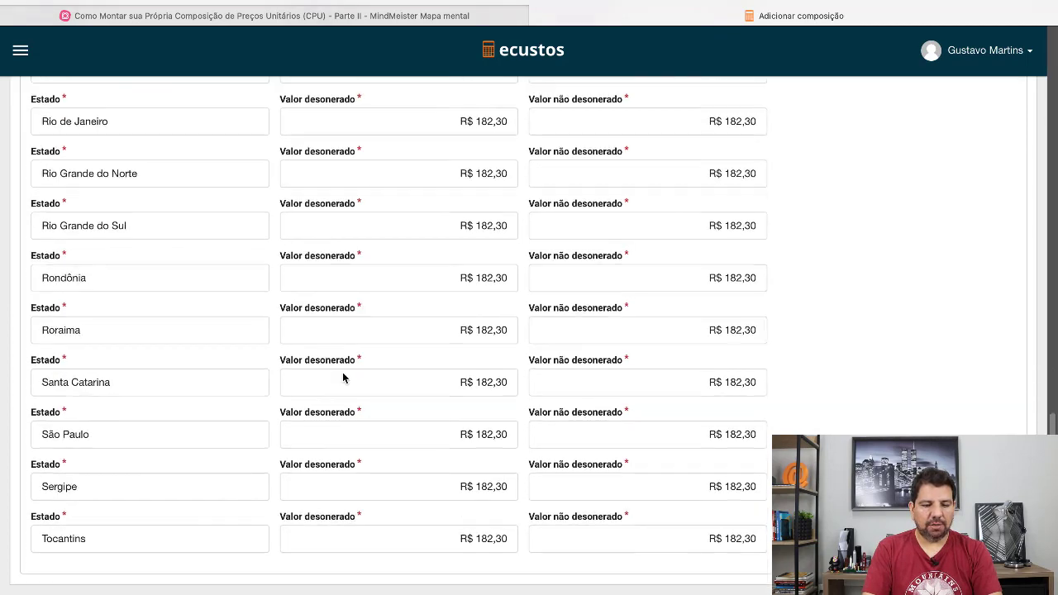
scroll(348, 376, up, 13)
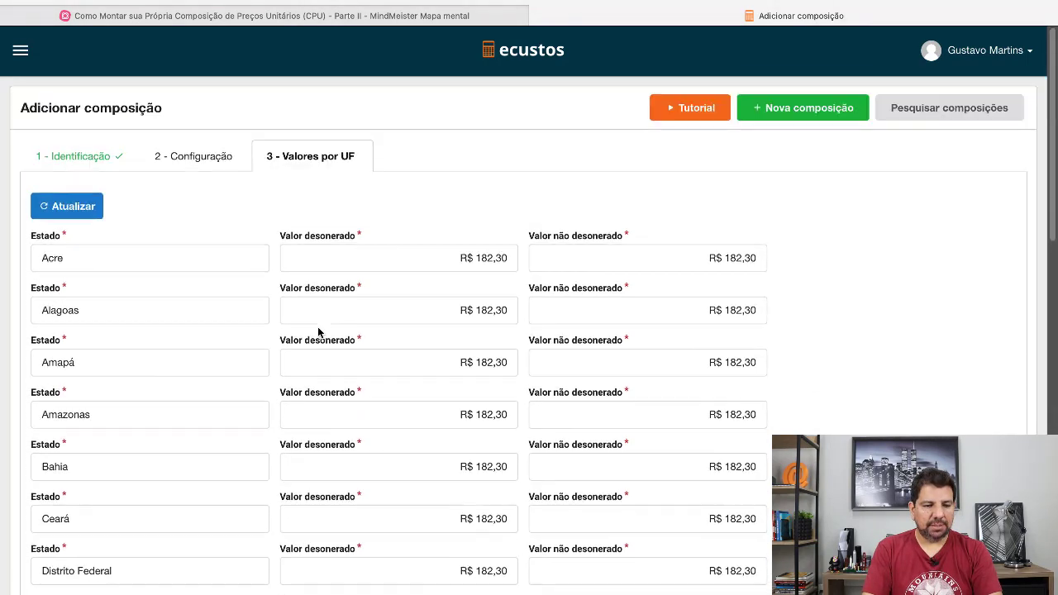
click(52, 207)
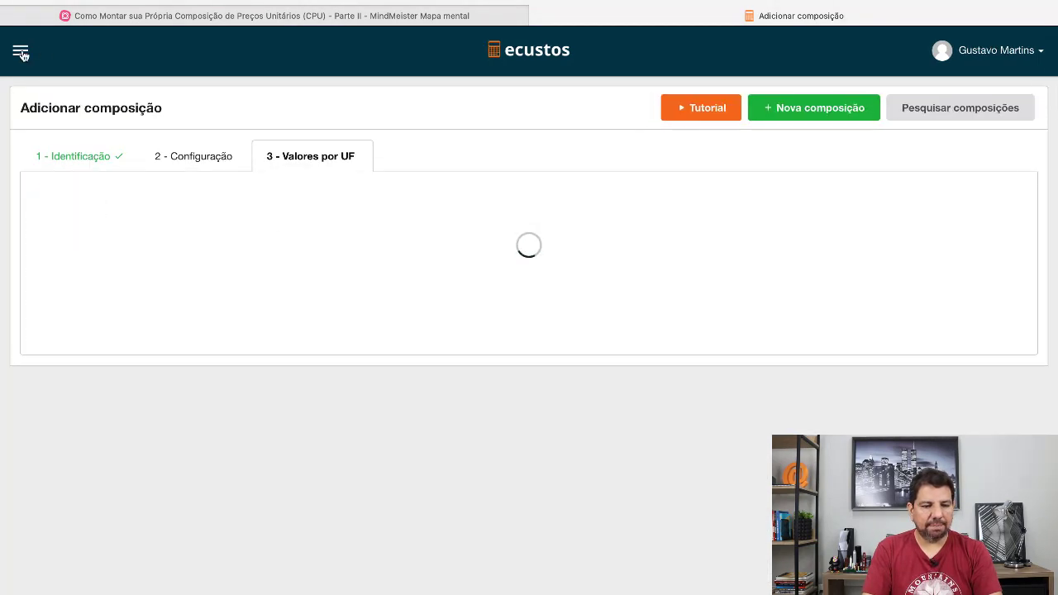
Step: Open the budget "teste ti" from the saved budgets for editing, expand Etapa 1 and show the actions available for it
click(20, 52)
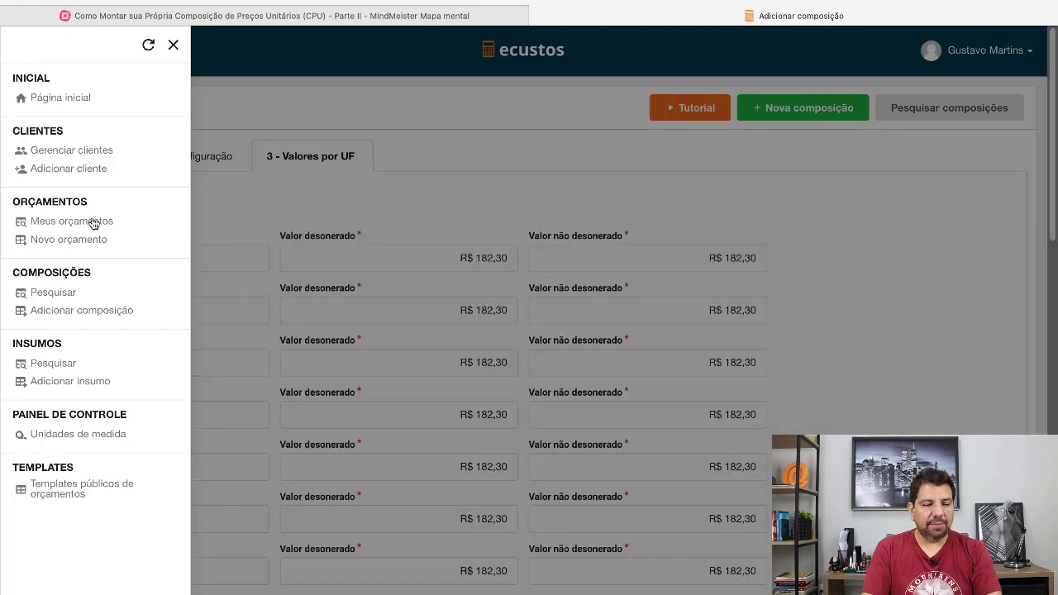
click(93, 221)
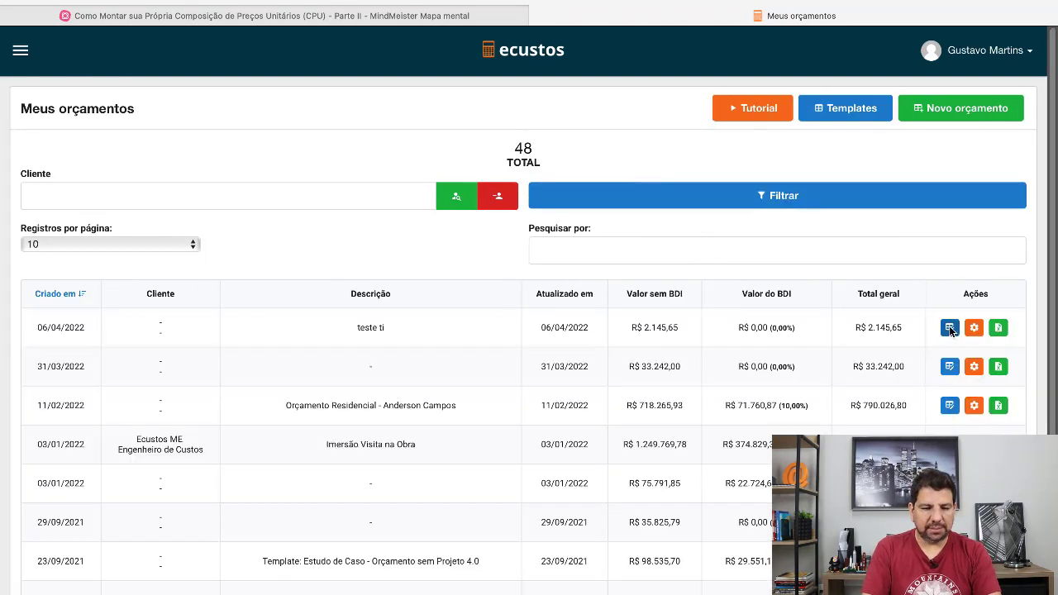
click(950, 334)
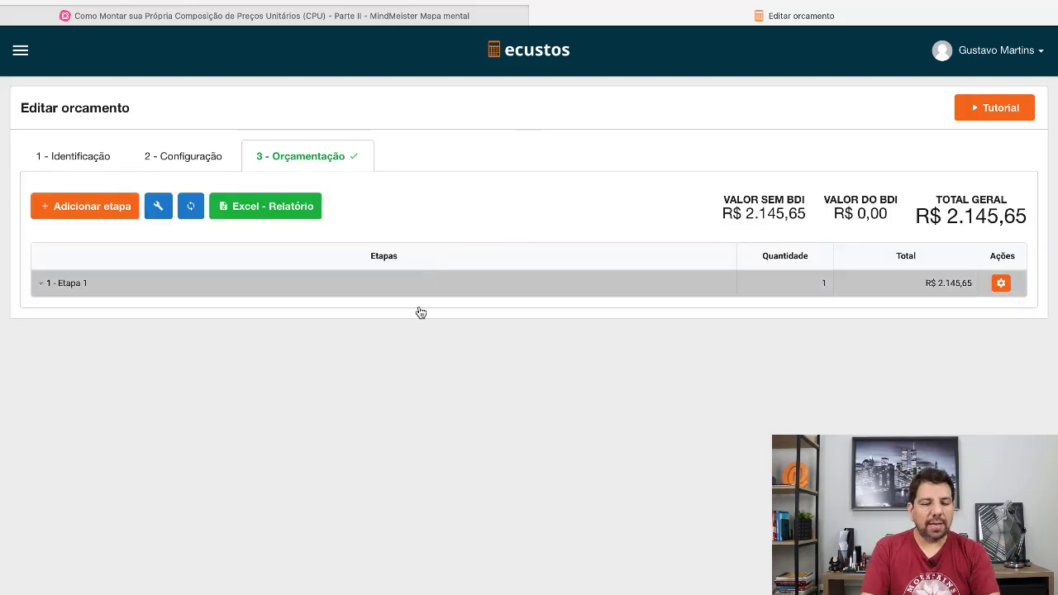
click(319, 283)
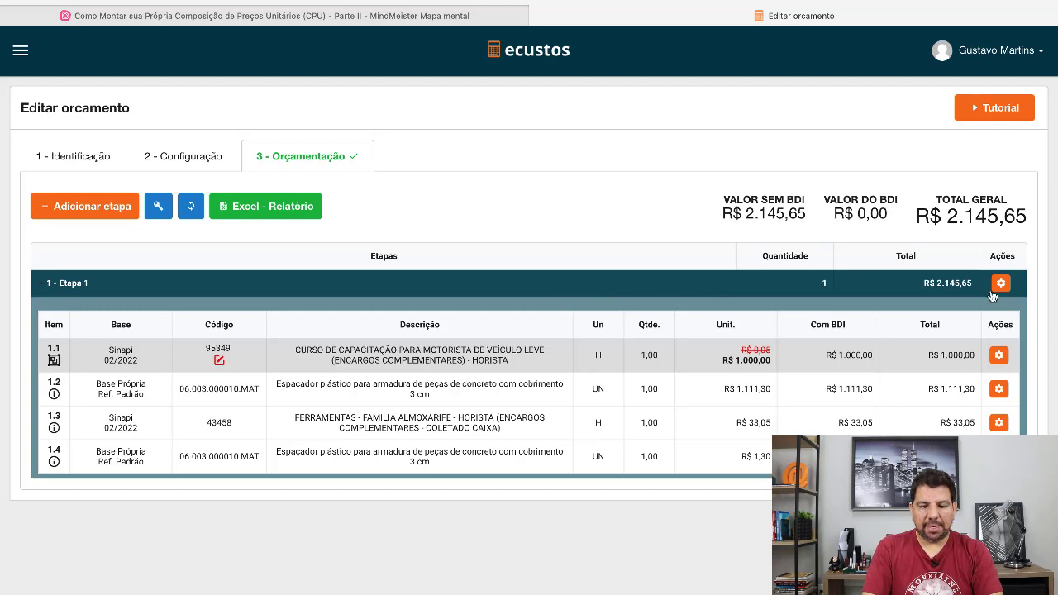
click(999, 284)
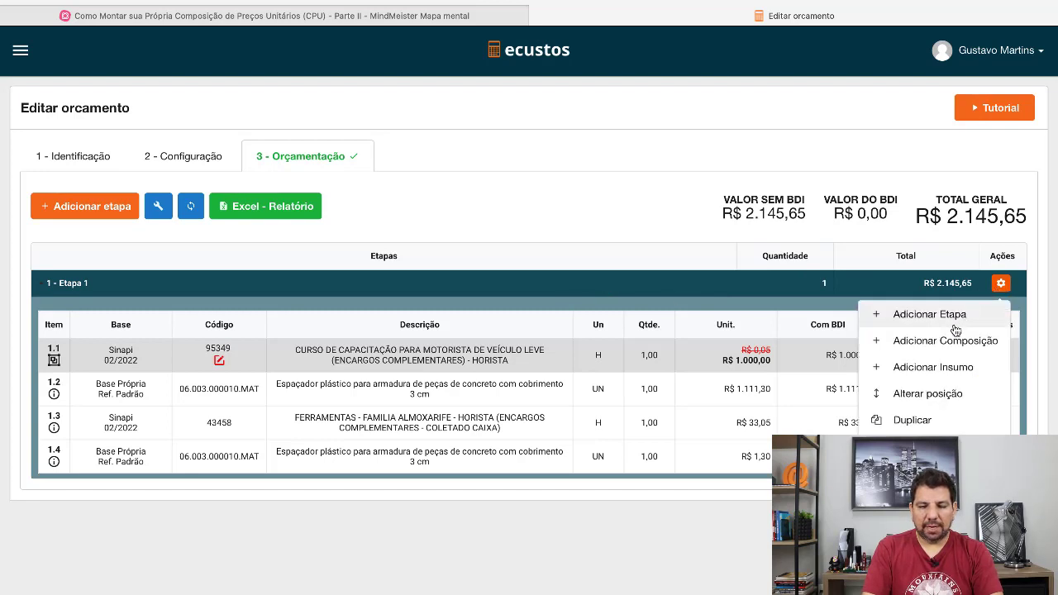